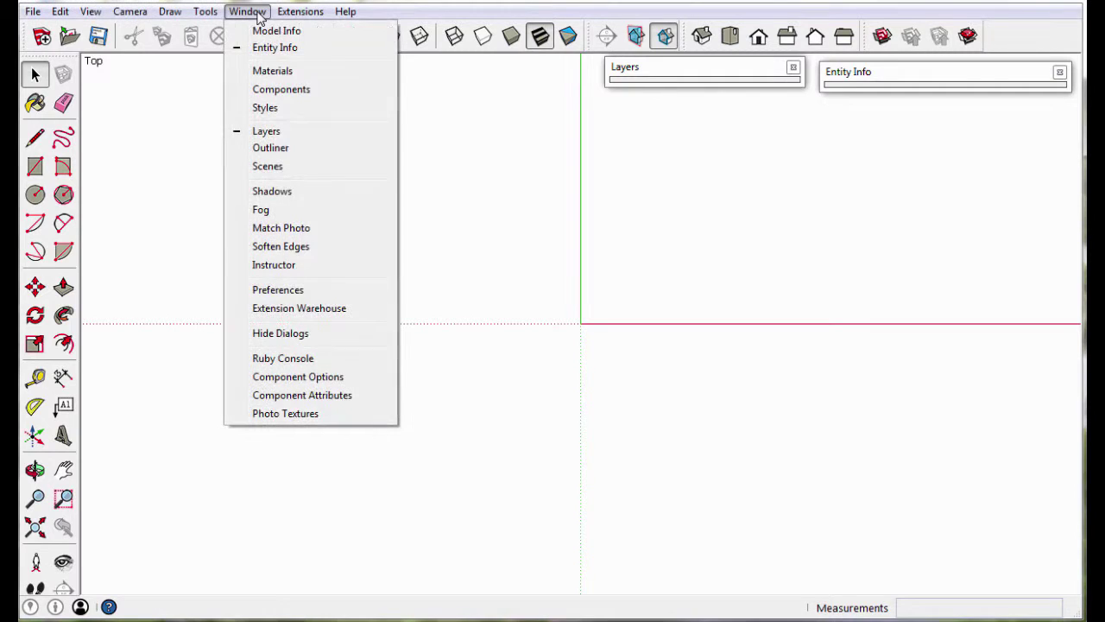
# Step: Open the shortcut preferences and filter the function list for "hide"
pyautogui.click(303, 290)
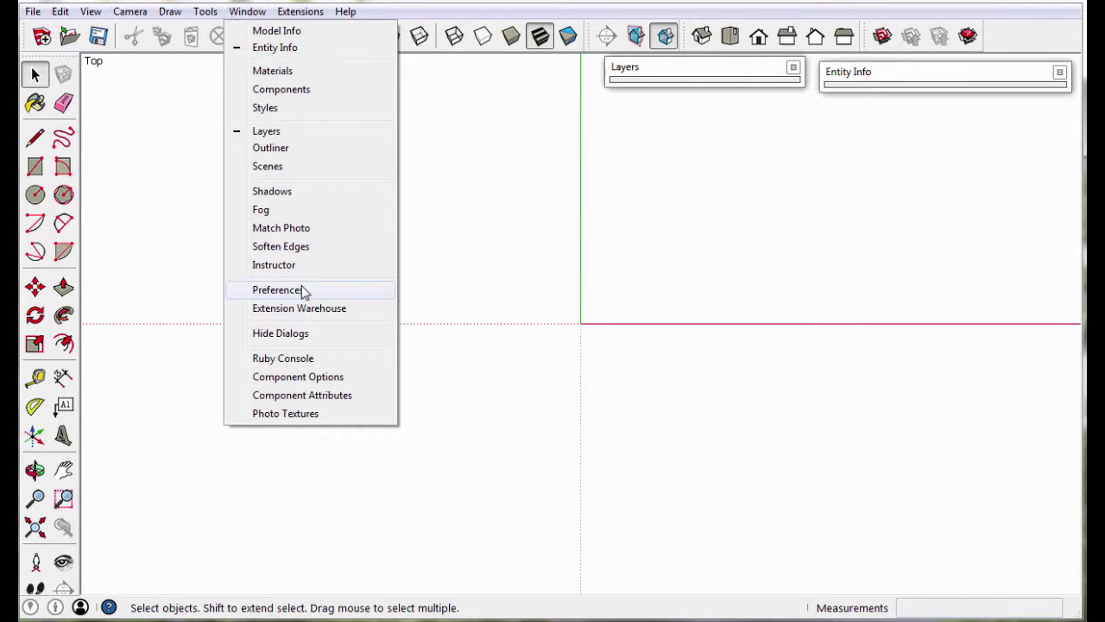
pyautogui.click(169, 293)
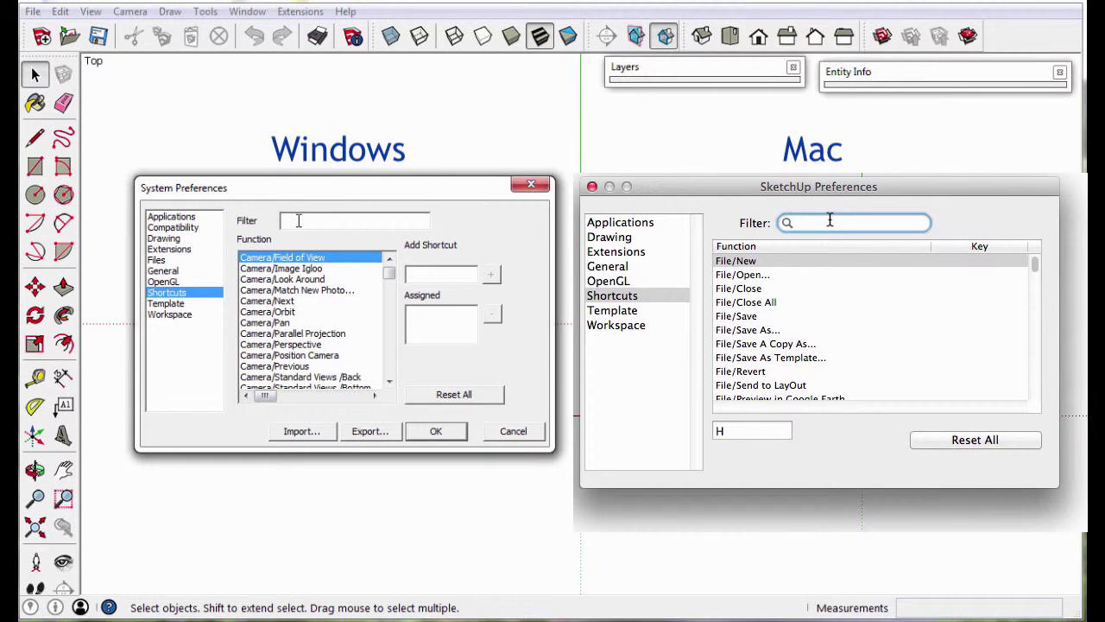
pyautogui.write('hi')
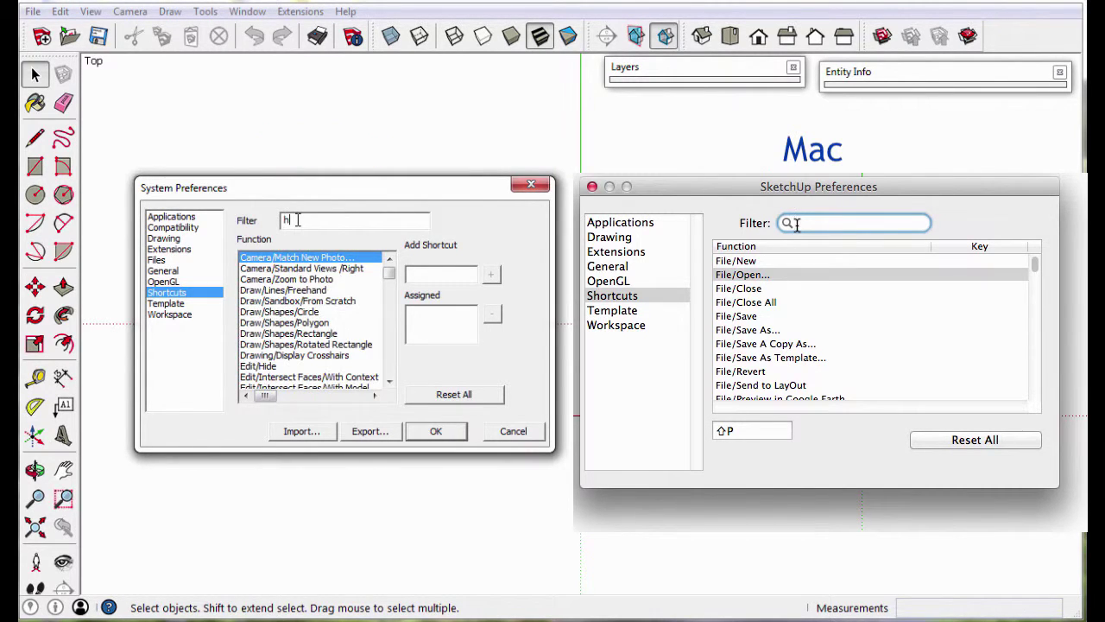
pyautogui.write('de')
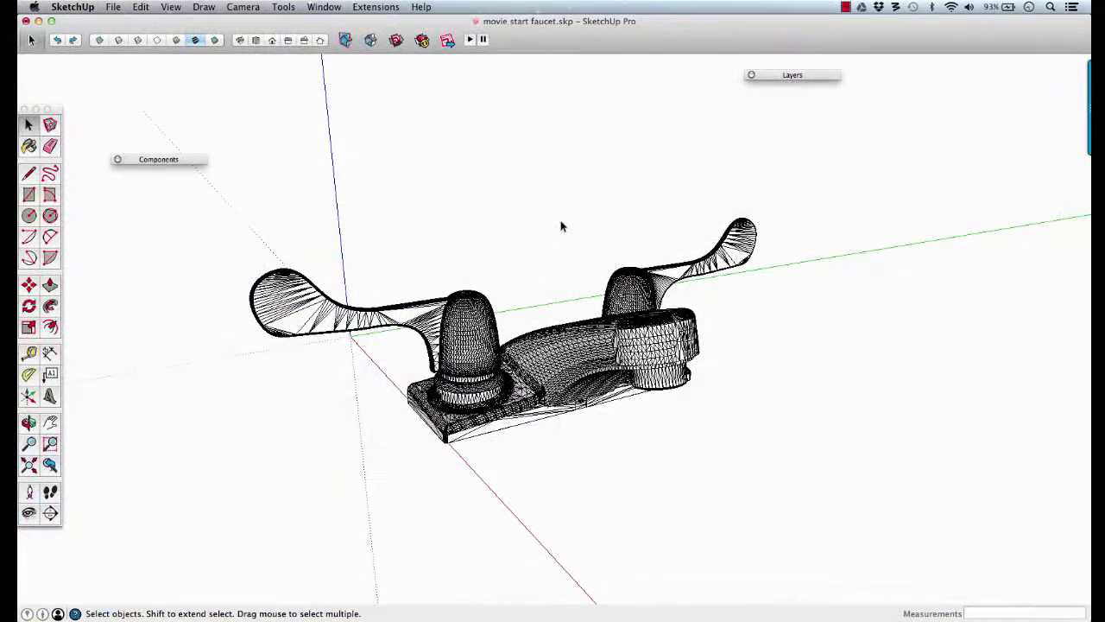
# Step: Open the dense faucet group for editing
pyautogui.scroll(4, 561, 343)
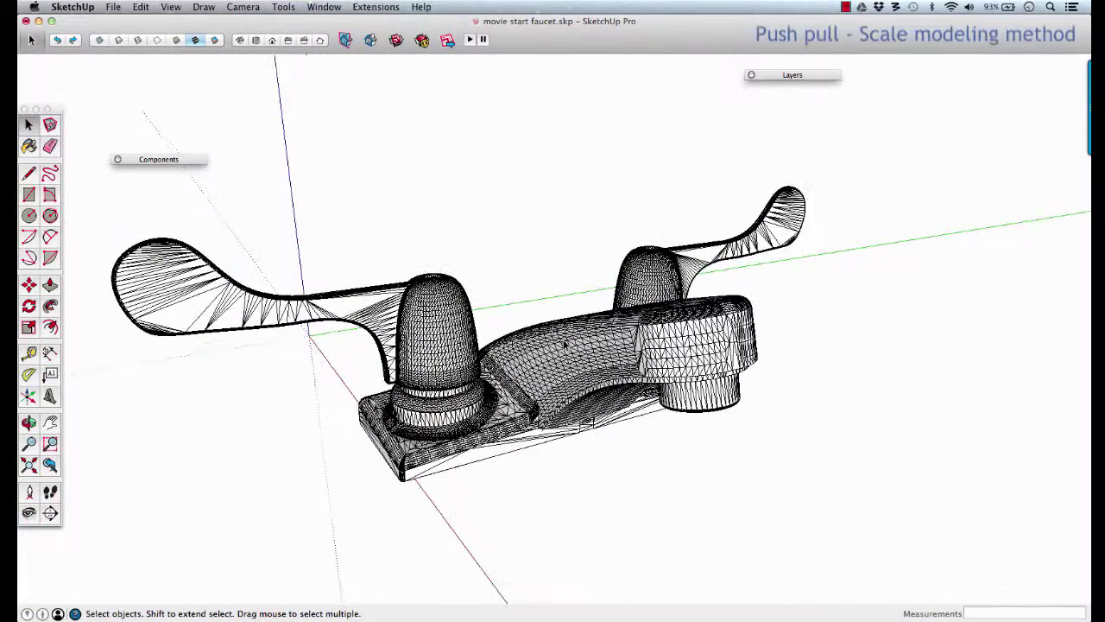
pyautogui.moveTo(562, 343); pyautogui.dragTo(510, 241, button='middle')
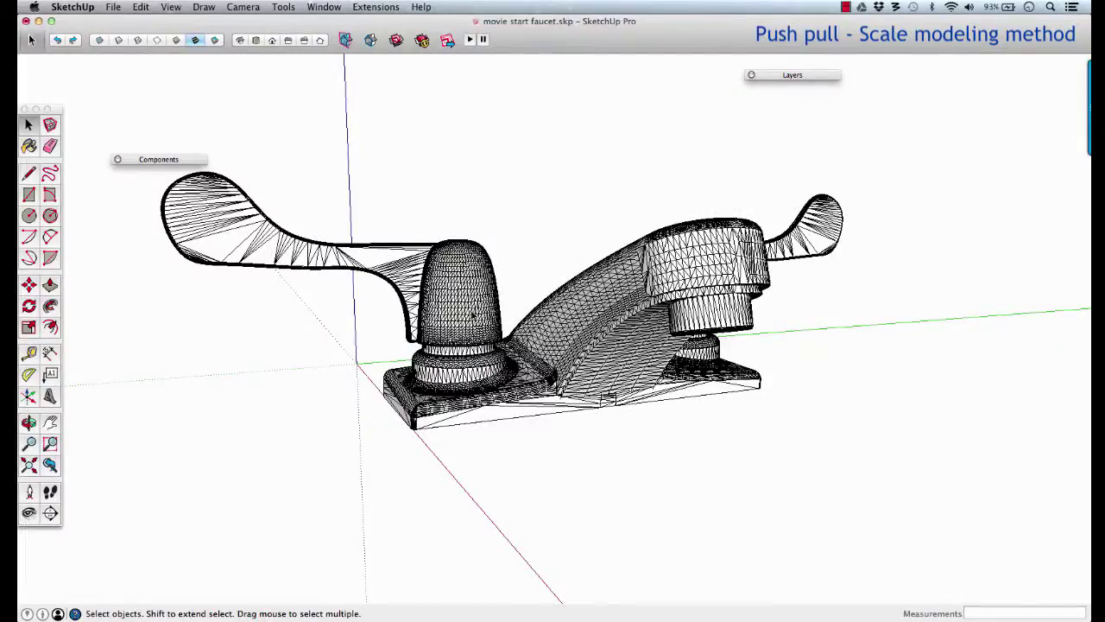
pyautogui.scroll(6, 466, 307)
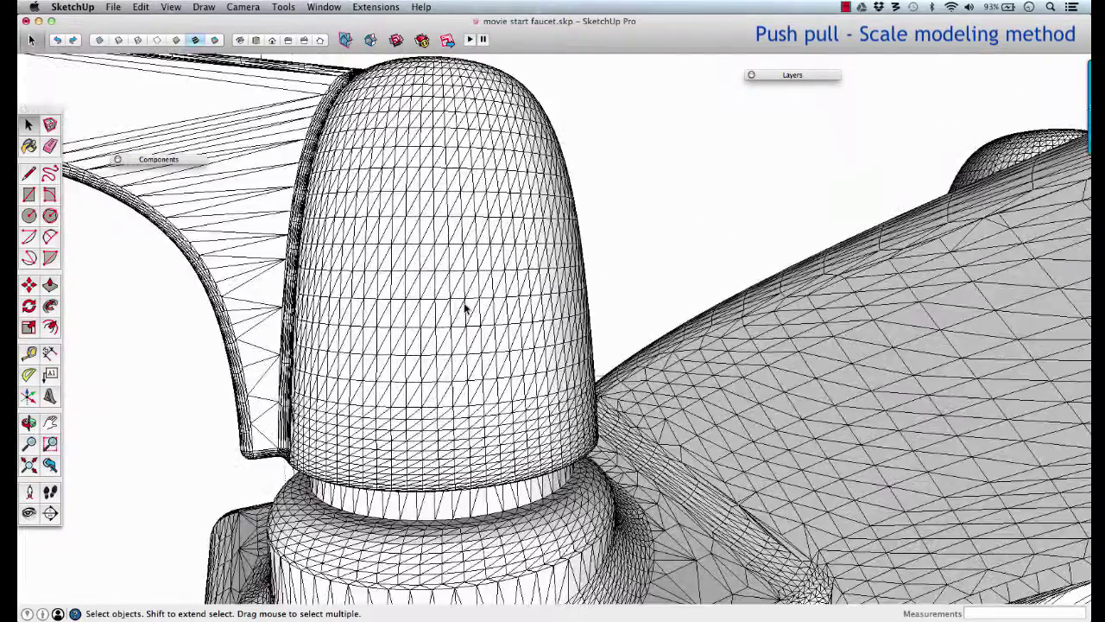
pyautogui.scroll(-10, 464, 308)
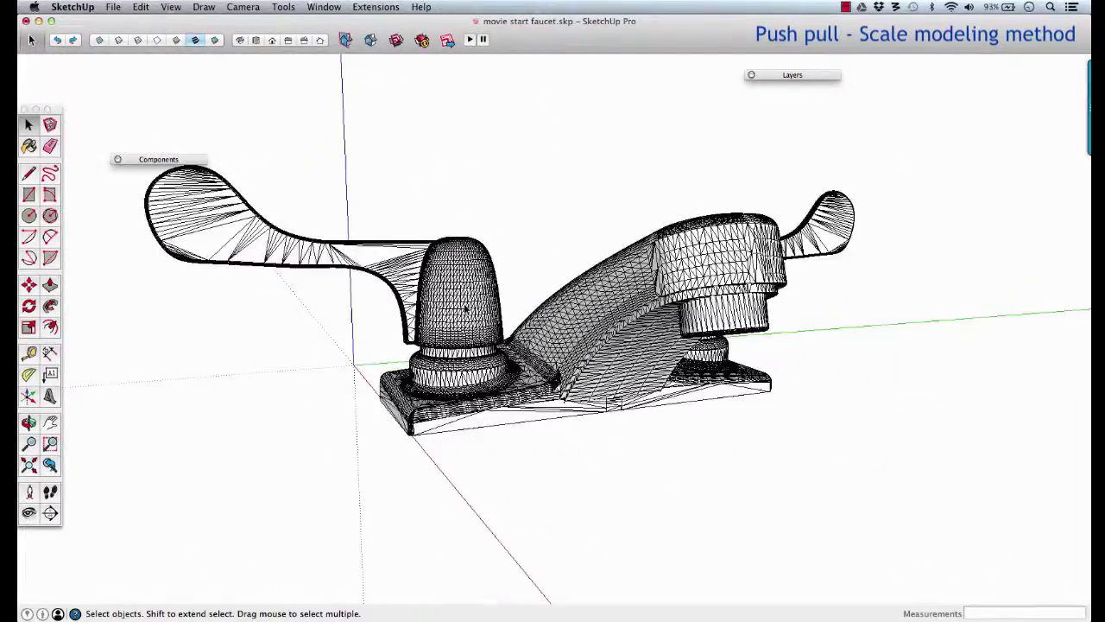
pyautogui.click(467, 308)
pyautogui.moveTo(466, 307); pyautogui.dragTo(508, 366, button='middle')
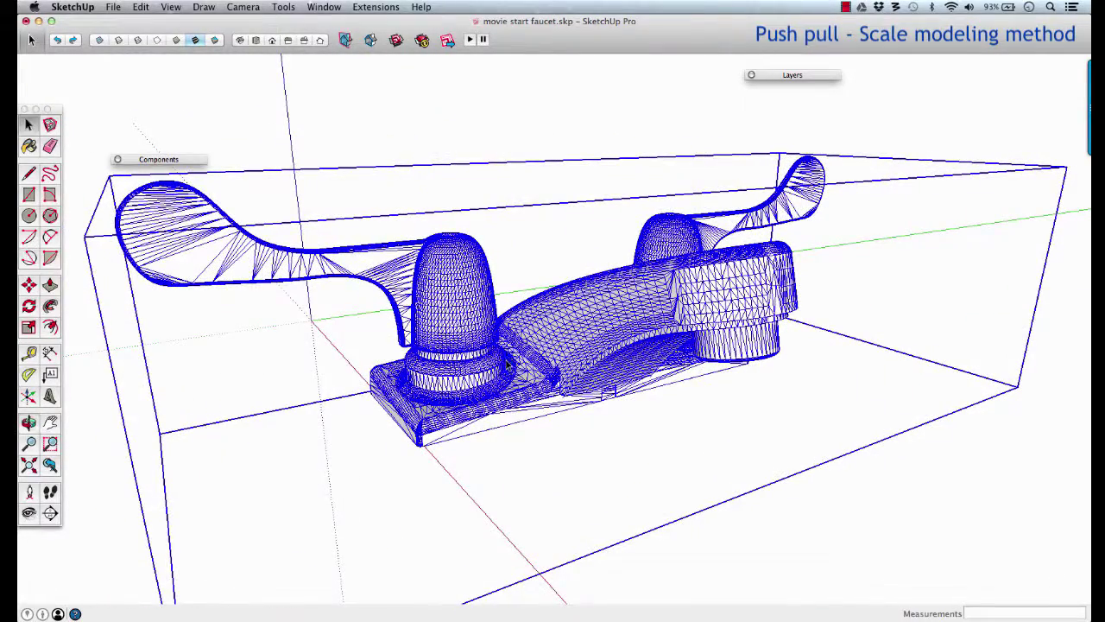
pyautogui.doubleClick(455, 321)
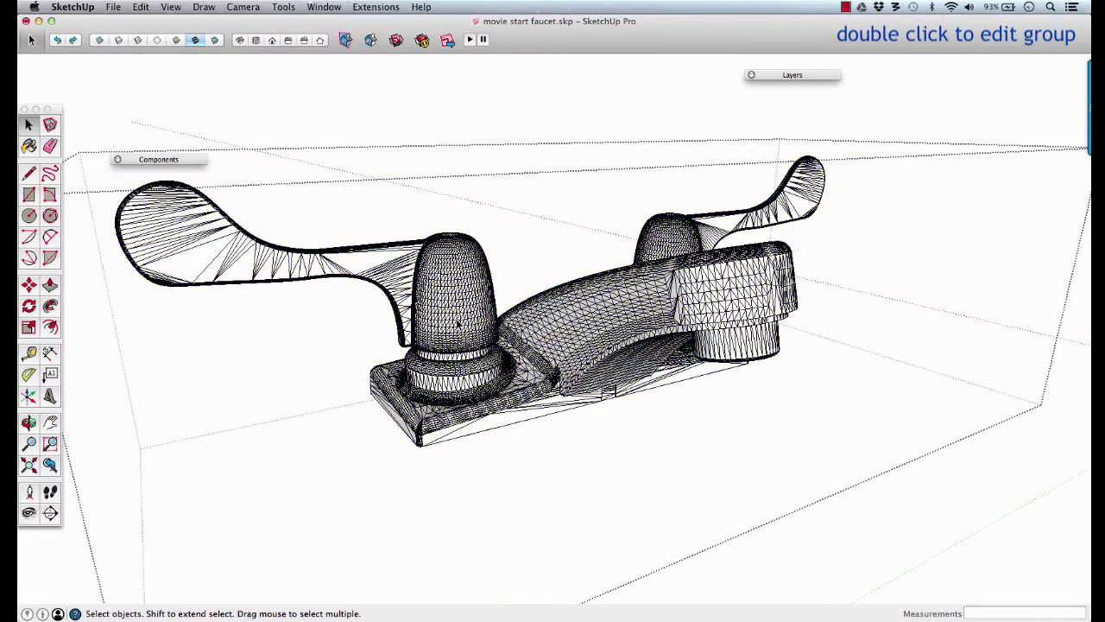
# Step: Copy the ring of geometry at the lower edge of the near handle's dome 5" along the red axis
pyautogui.moveTo(460, 328)
pyautogui.mouseDown(button='middle')
pyautogui.moveTo(451, 338)
pyautogui.moveTo(441, 327)
pyautogui.mouseUp(button='middle')
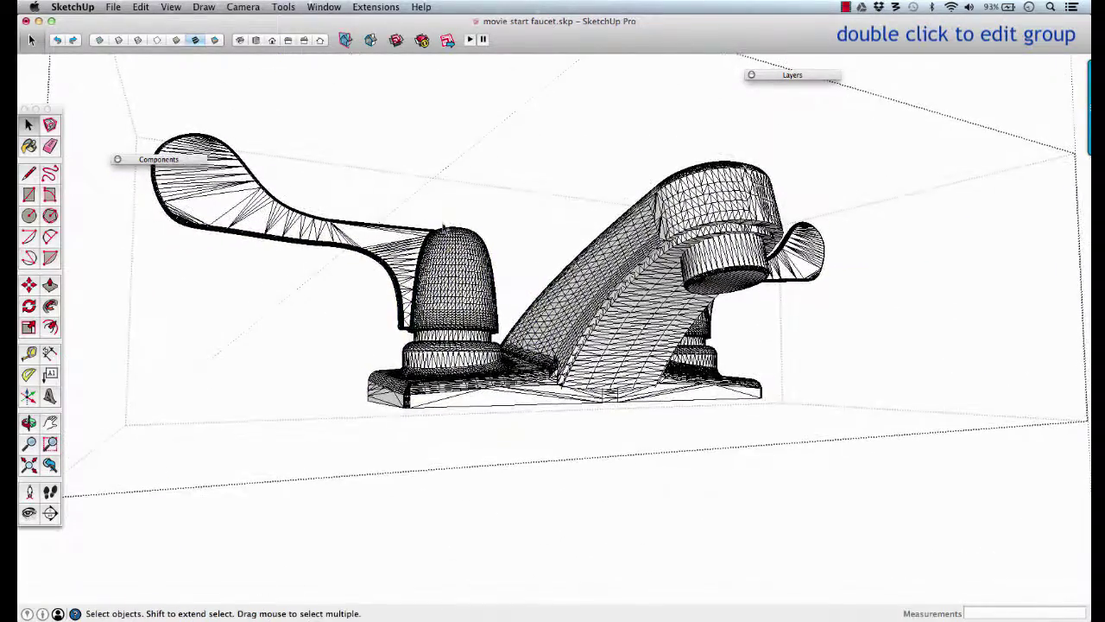
pyautogui.scroll(5, 440, 325)
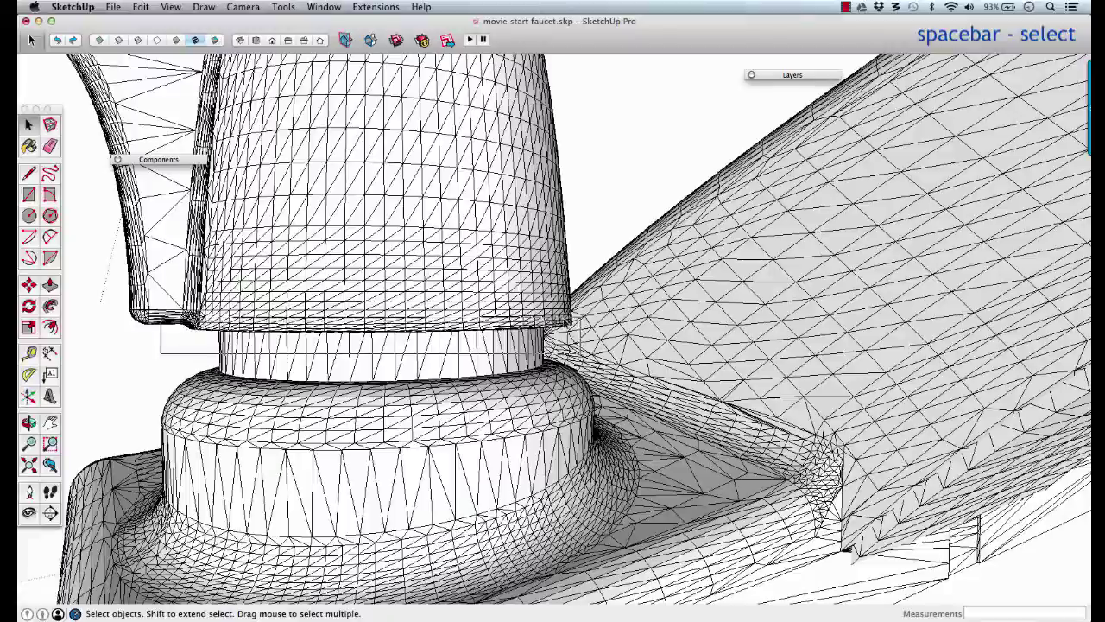
pyautogui.click(380, 326)
pyautogui.moveTo(345, 328); pyautogui.dragTo(424, 414, button='middle')
pyautogui.scroll(-8, 423, 409)
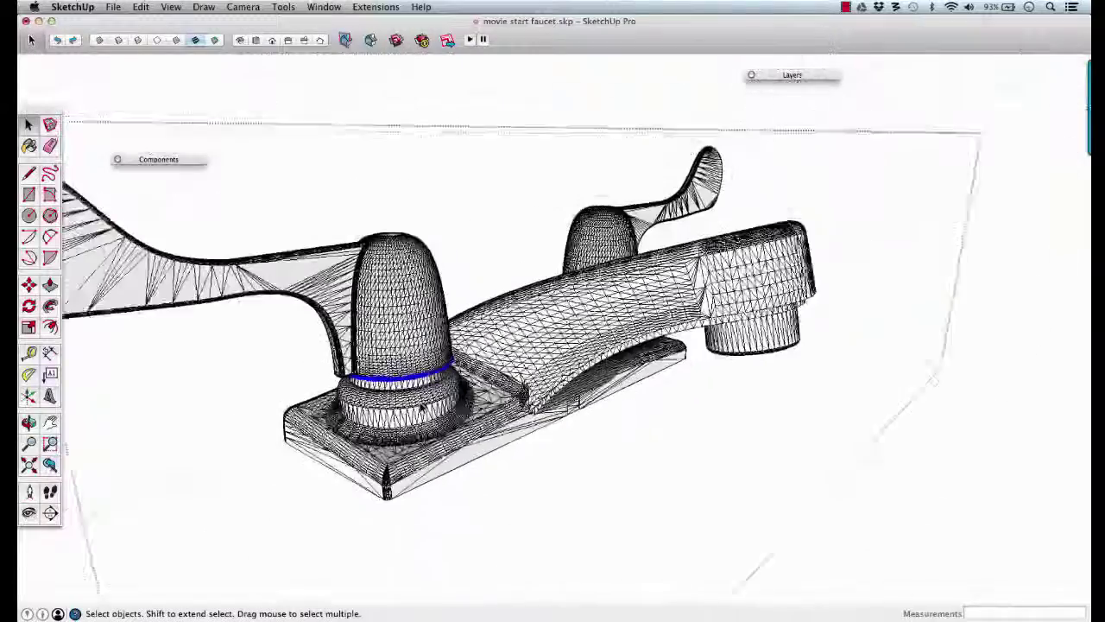
pyautogui.scroll(-5, 422, 408)
pyautogui.press('m')
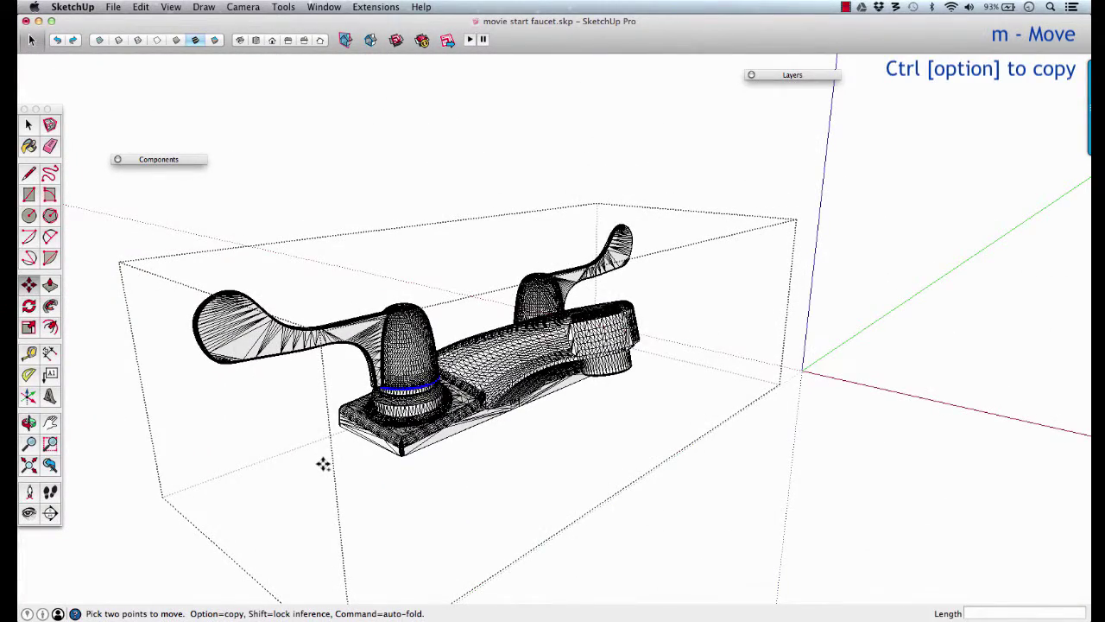
pyautogui.press('alt')
pyautogui.click(323, 465)
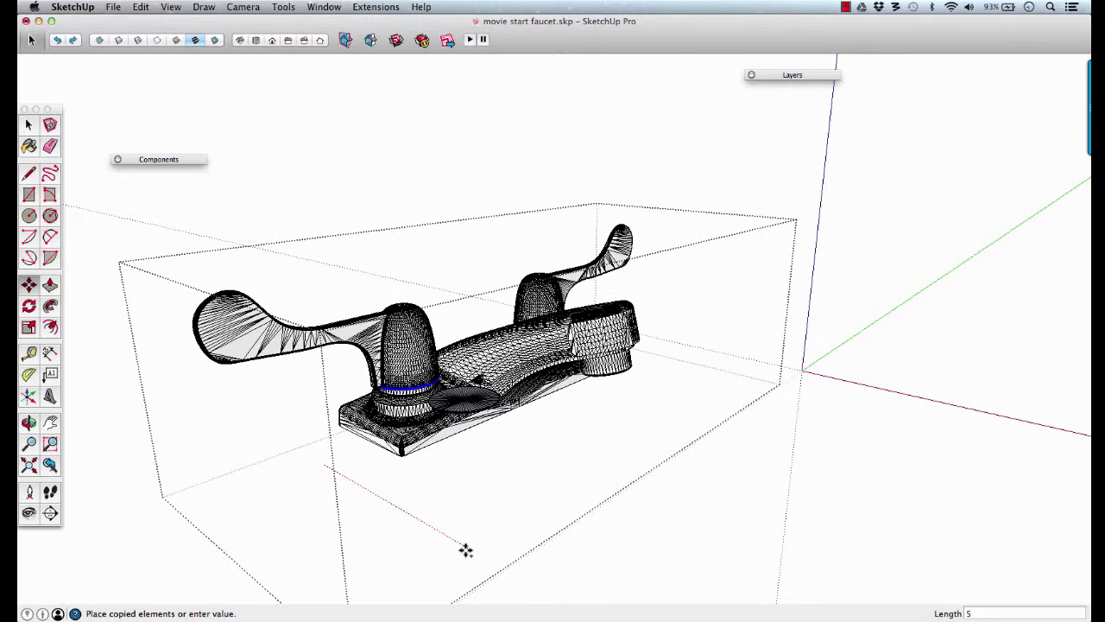
pyautogui.press('Return')
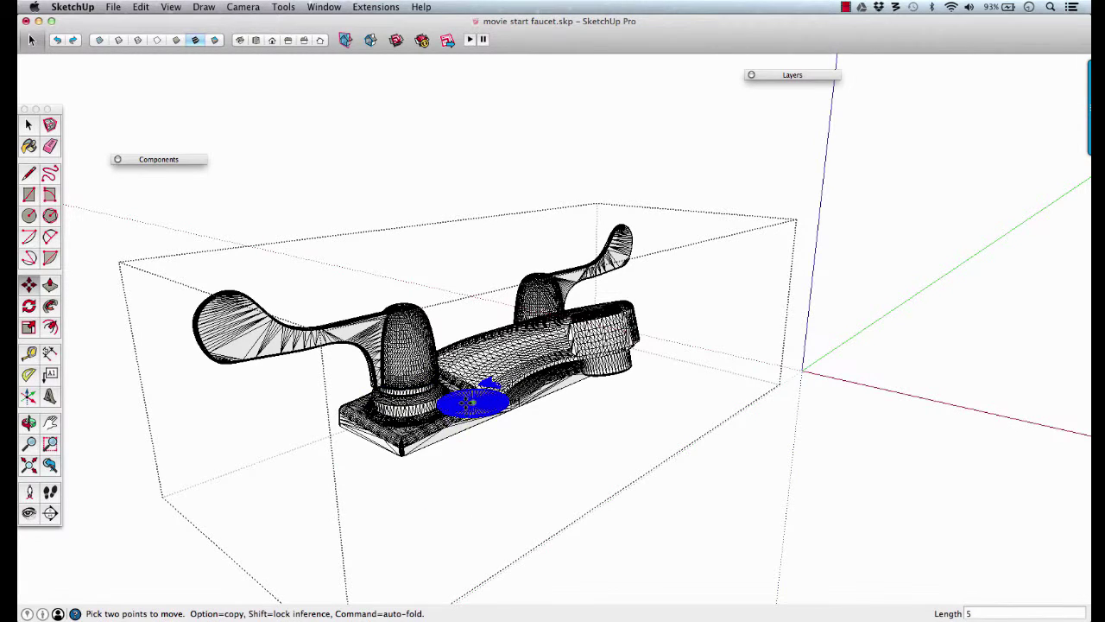
# Step: Draw a vertical line about 4 7/16" long up the blue axis from the centre of the copied disc
pyautogui.moveTo(467, 401); pyautogui.dragTo(558, 504, button='middle')
pyautogui.scroll(5, 555, 506)
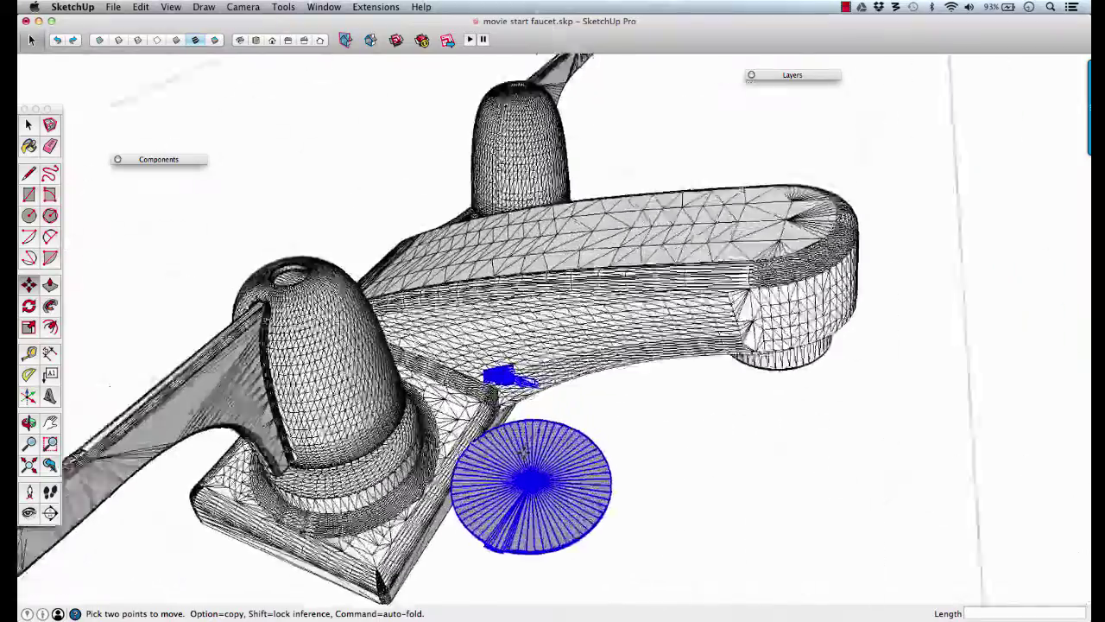
pyautogui.scroll(6, 523, 452)
pyautogui.scroll(-3, 558, 484)
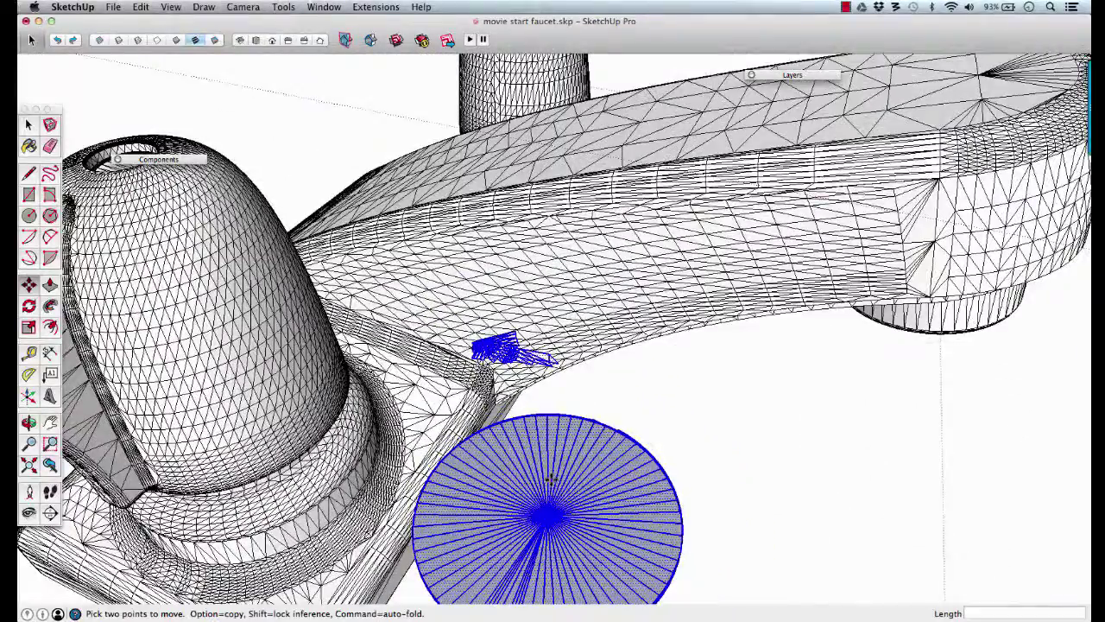
pyautogui.press('shift+super+a')
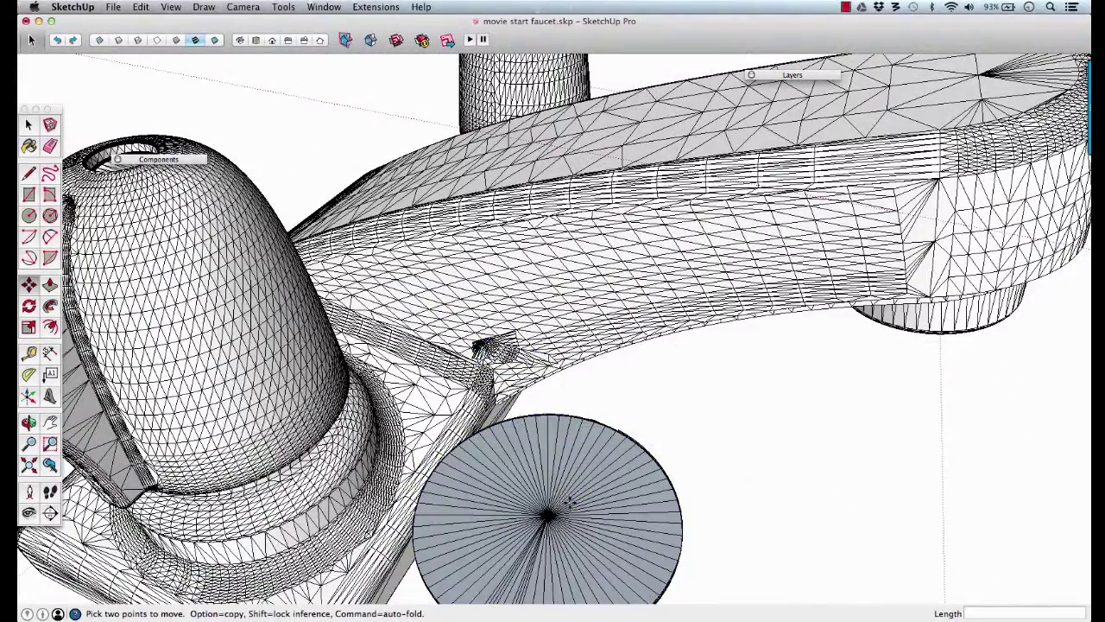
pyautogui.click(569, 501)
pyautogui.moveTo(584, 475); pyautogui.dragTo(572, 461, button='middle')
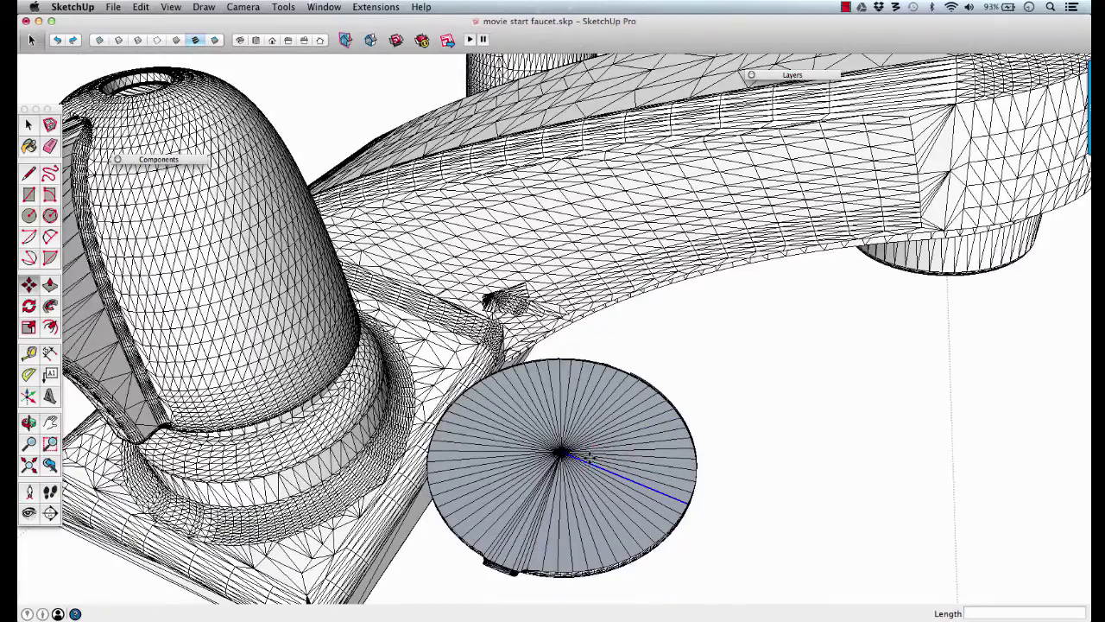
pyautogui.press('l')
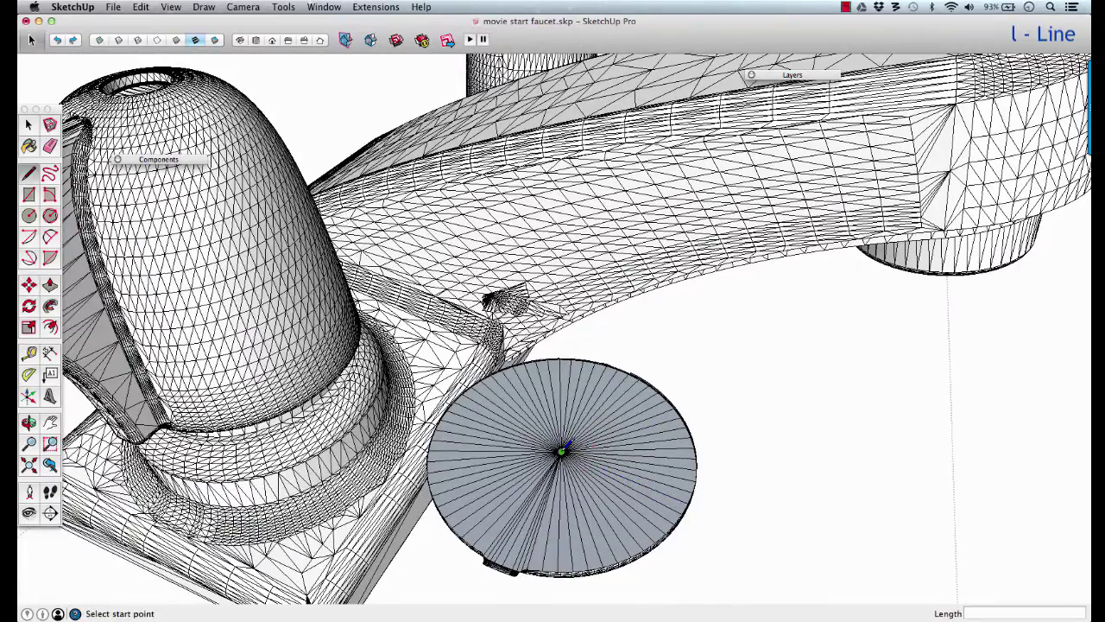
pyautogui.click(561, 449)
pyautogui.moveTo(562, 449); pyautogui.dragTo(590, 165, button='middle')
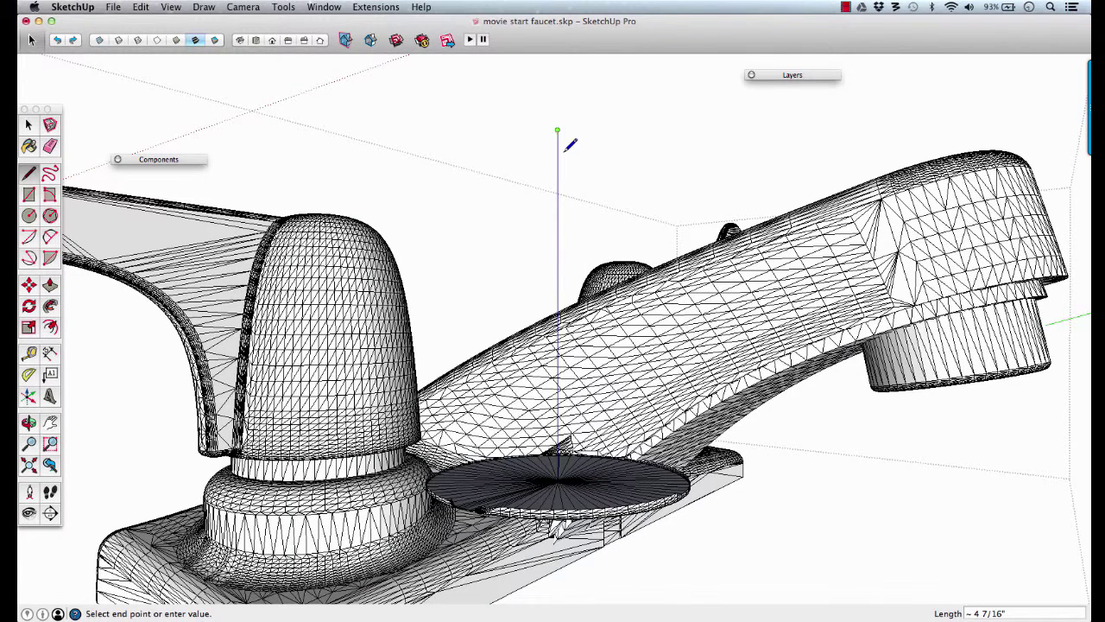
pyautogui.click(564, 150)
# Step: Group all connected geometry of the copied disc, leaving the vertical line out of the group
pyautogui.press('space')
pyautogui.click(584, 487)
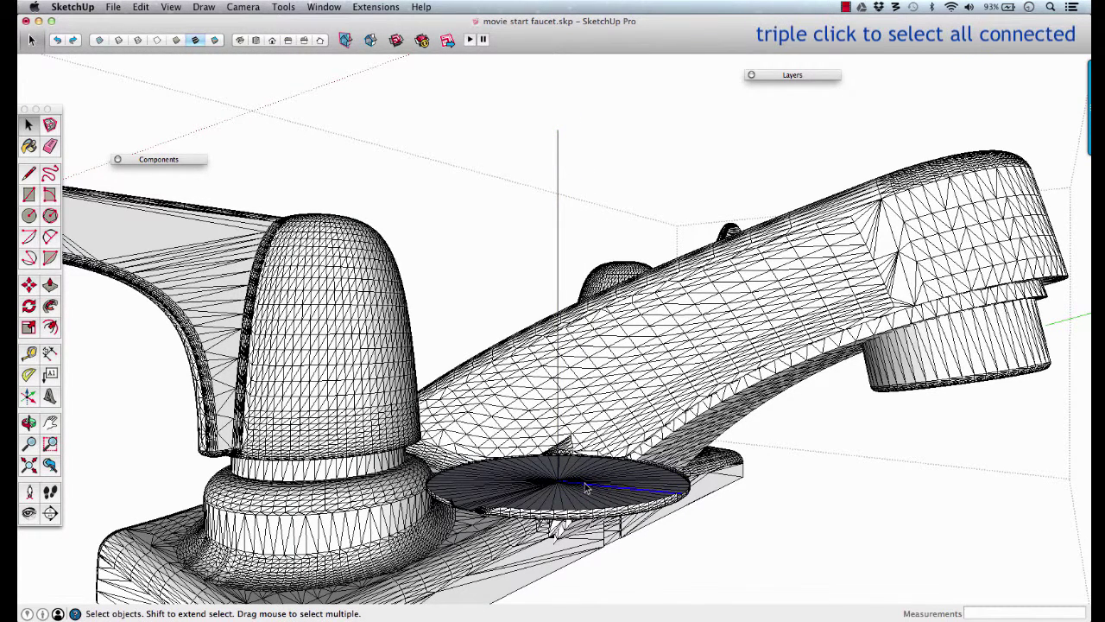
pyautogui.tripleClick(583, 486)
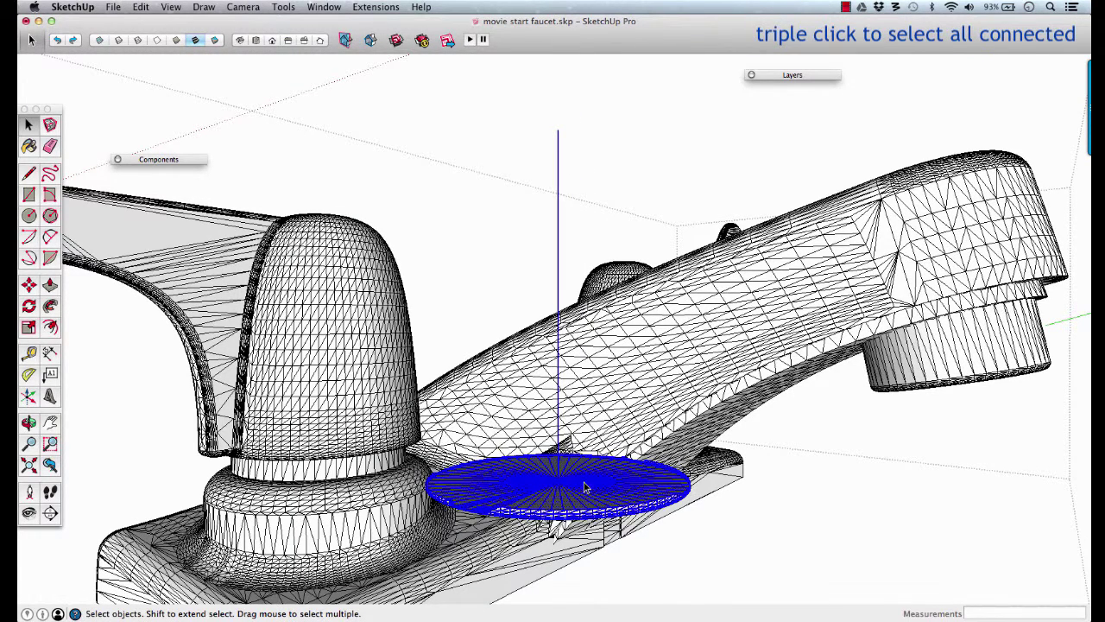
pyautogui.keyDown('shift'); pyautogui.click(558, 148); pyautogui.keyUp('shift')
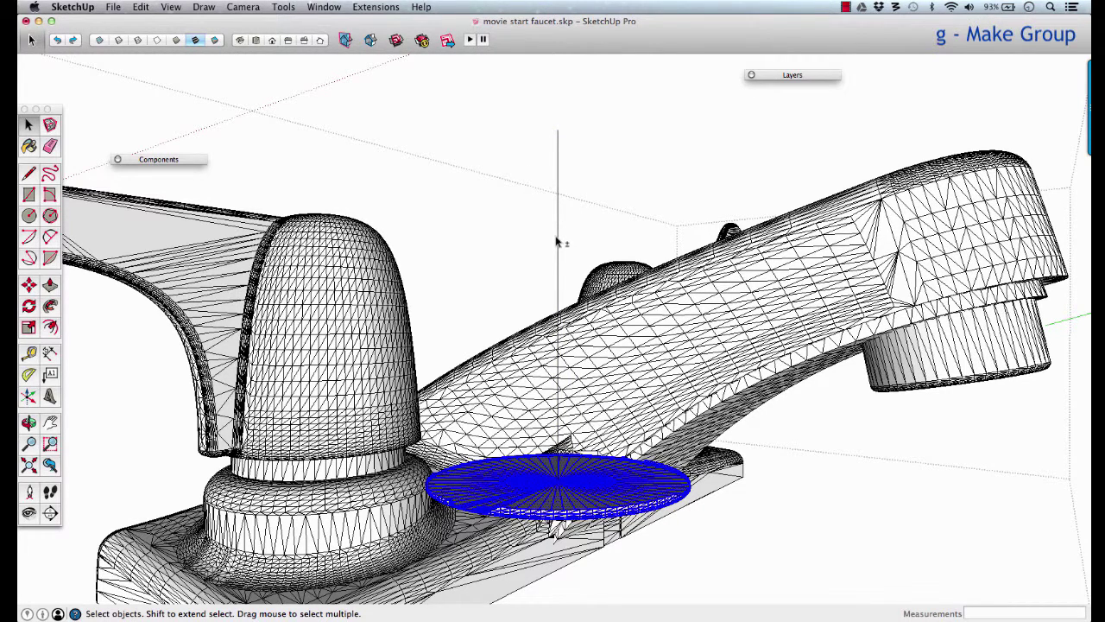
pyautogui.press('g')
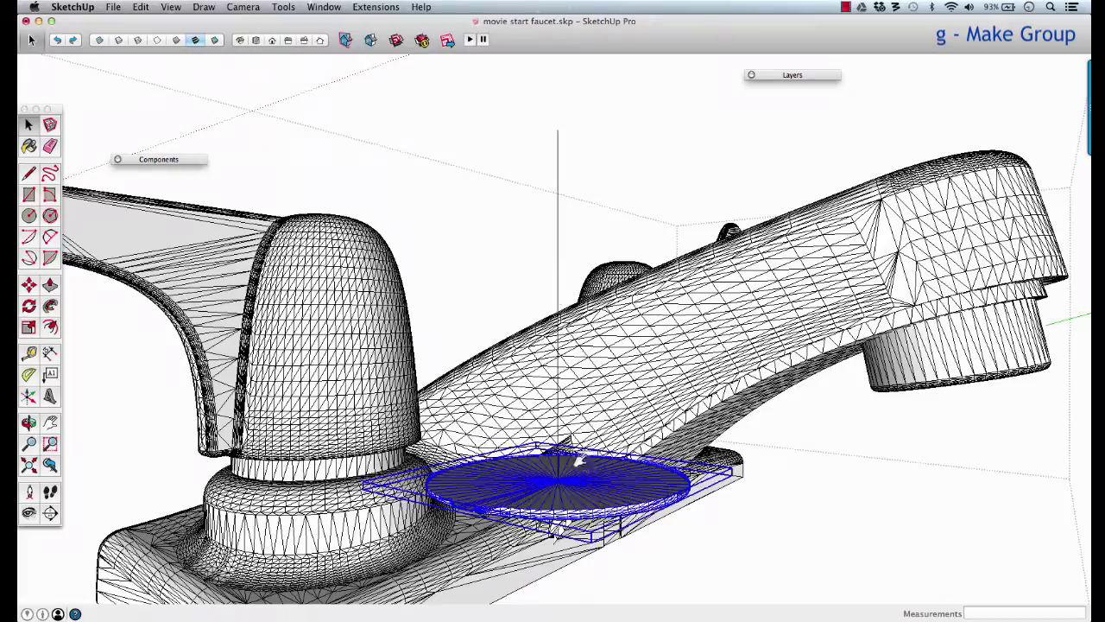
# Step: Draw a 12-sided circle from the disc's centre along the red axis to its rim, radius about 1 5/8"
pyautogui.moveTo(574, 458); pyautogui.dragTo(657, 573, button='middle')
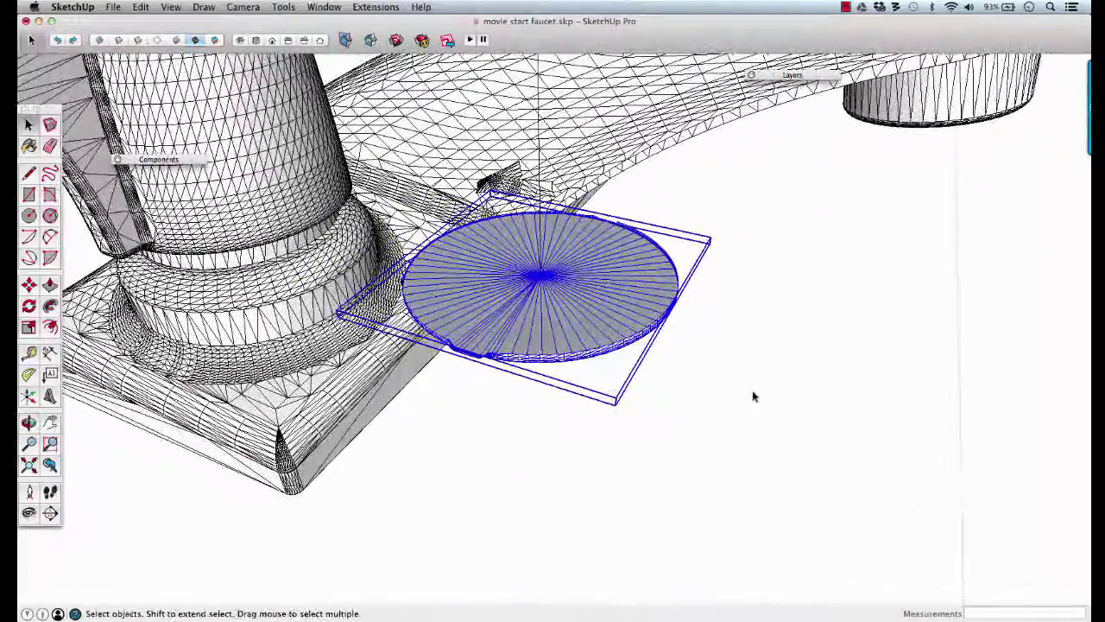
pyautogui.press('c')
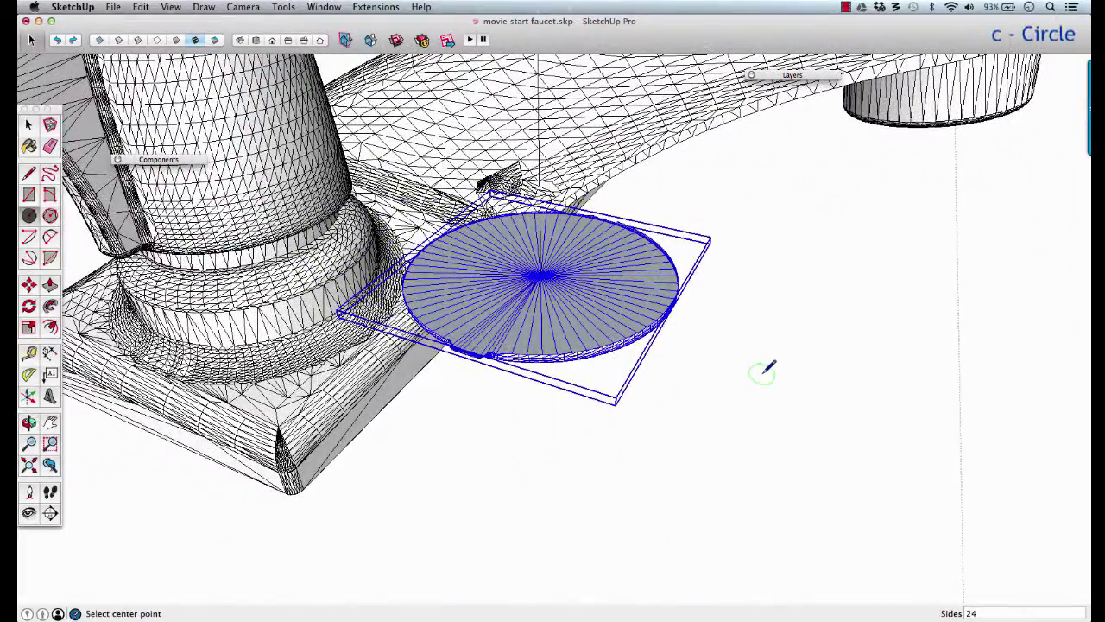
pyautogui.write('12s')
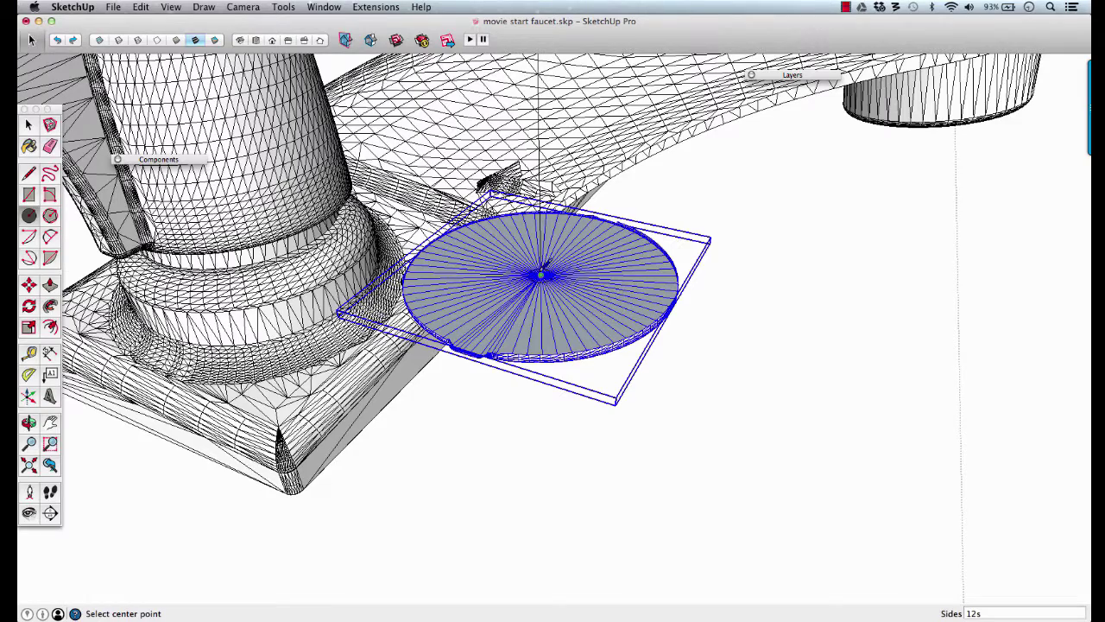
pyautogui.click(543, 274)
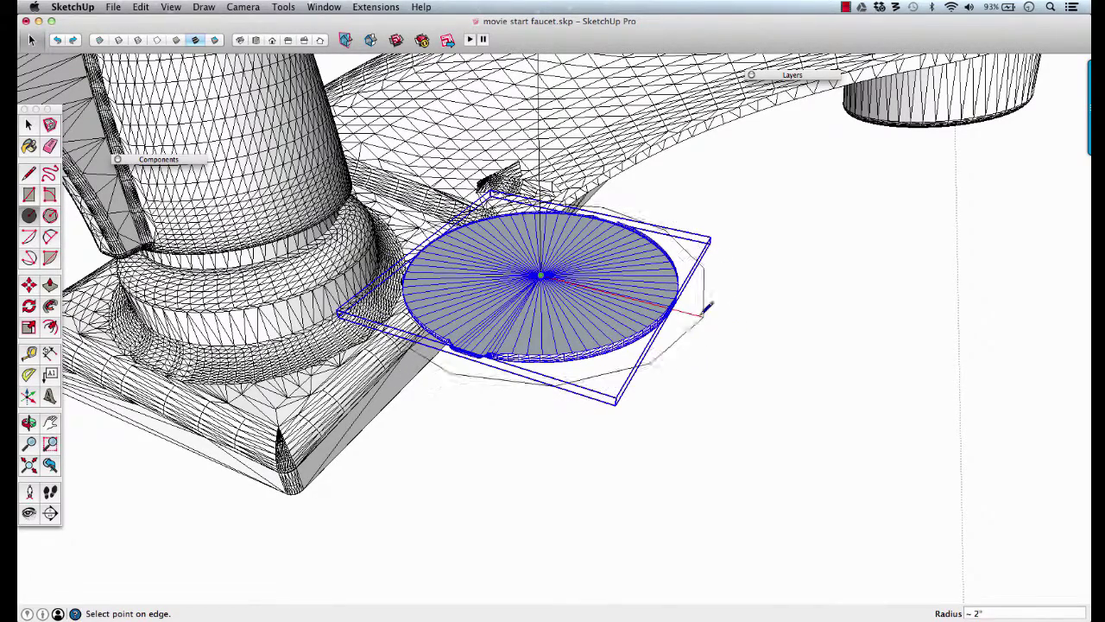
pyautogui.scroll(5, 679, 306)
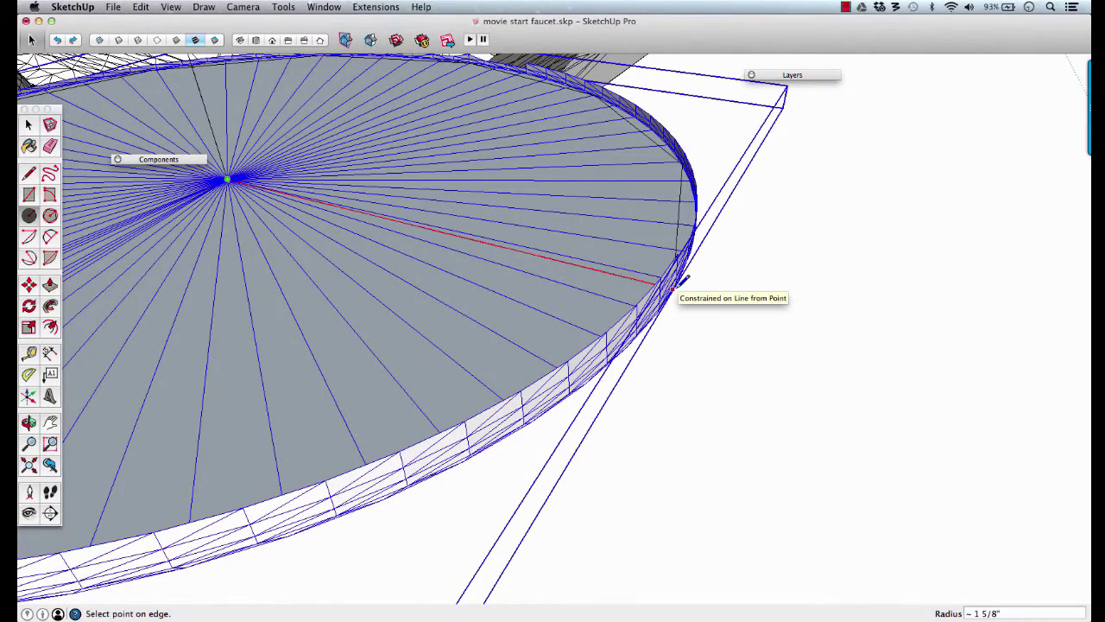
pyautogui.click(681, 279)
# Step: Cut the 12-sided circle's face together with its edges to the clipboard
pyautogui.scroll(-5, 681, 280)
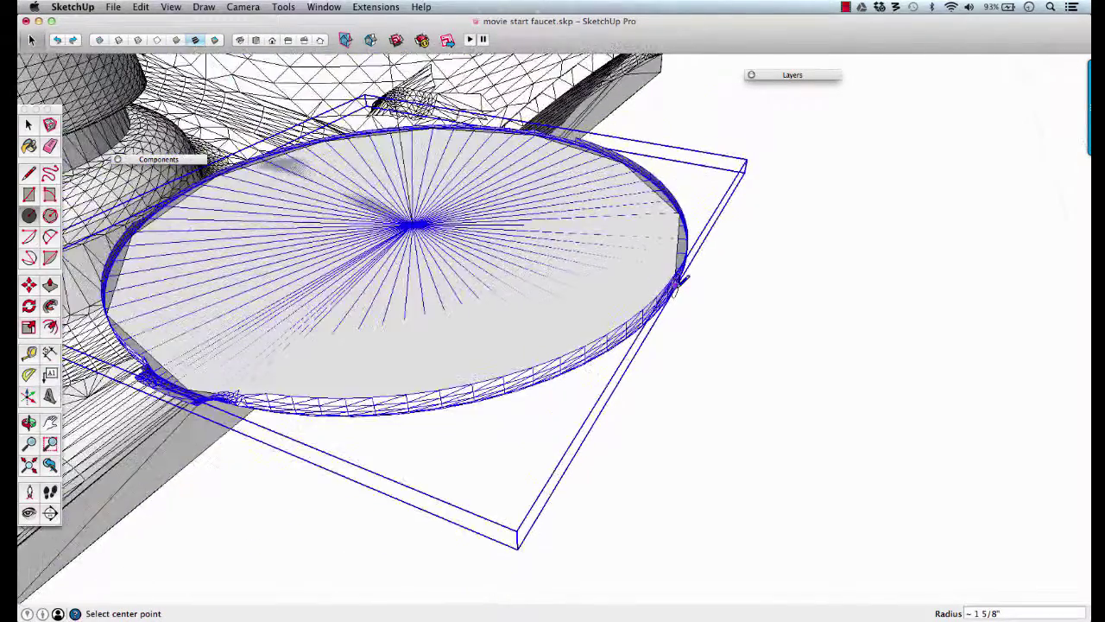
pyautogui.press('space')
pyautogui.scroll(-5, 690, 423)
pyautogui.scroll(8, 758, 424)
pyautogui.click(758, 423)
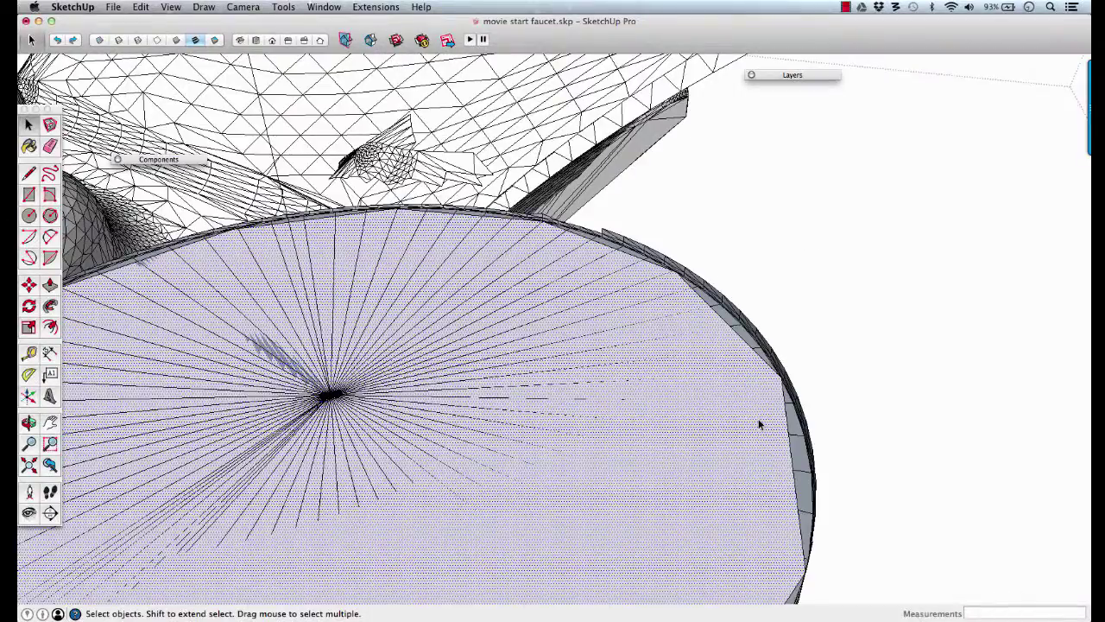
pyautogui.doubleClick(759, 423)
pyautogui.scroll(-3, 759, 424)
pyautogui.scroll(-5, 759, 423)
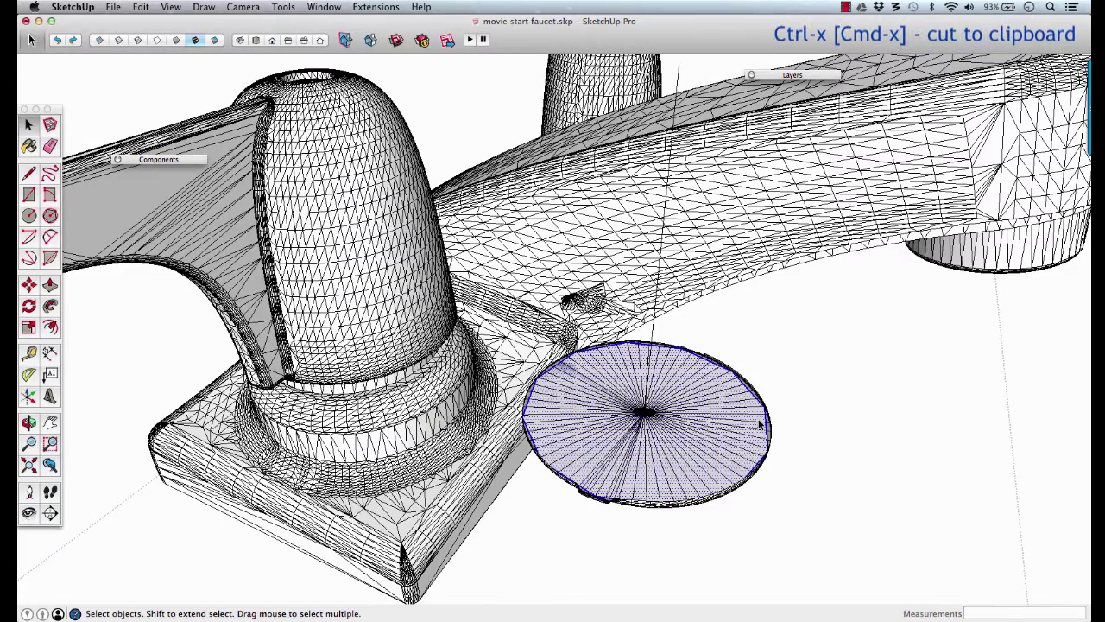
pyautogui.press('super+x')
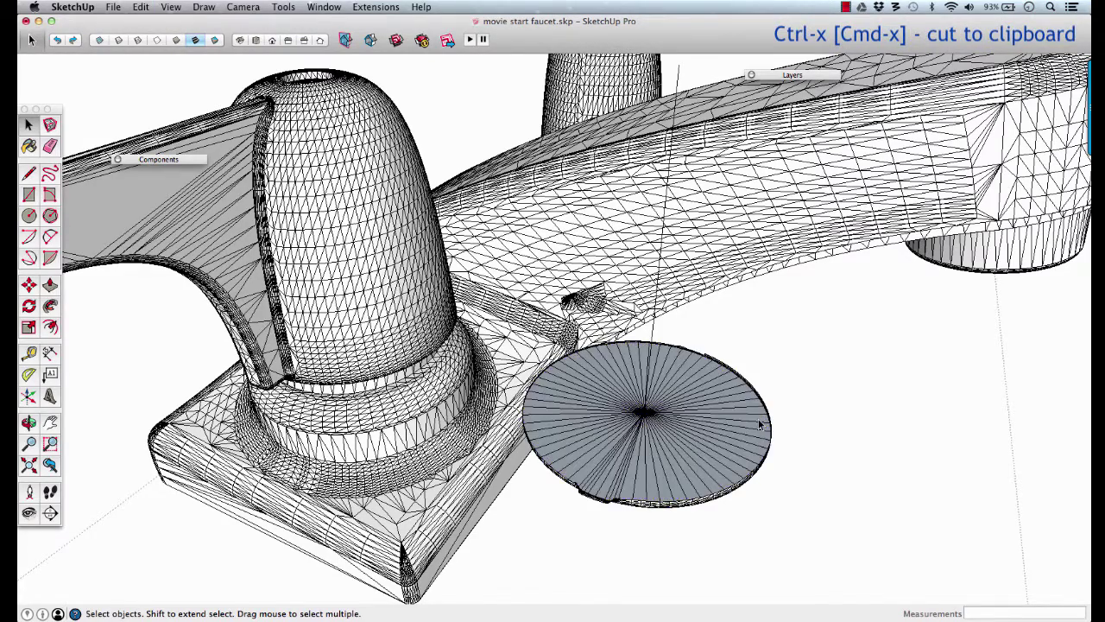
# Step: Paste the 12-sided circle in place and move it 5" along the red axis to the base of the handle dome
pyautogui.scroll(-5, 759, 423)
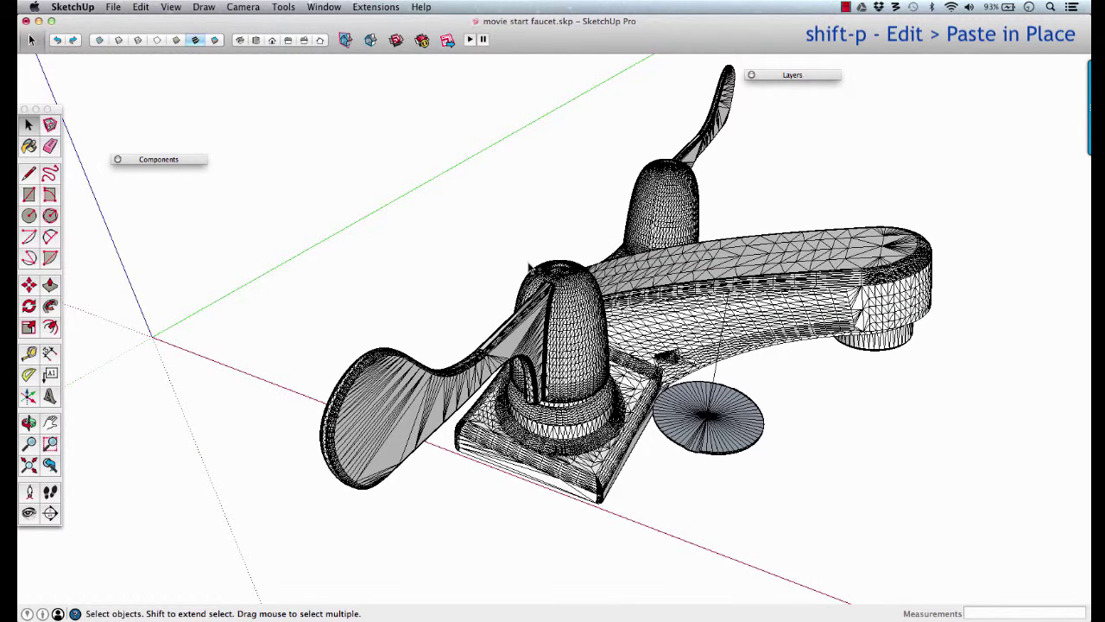
pyautogui.click(142, 8)
pyautogui.click(174, 91)
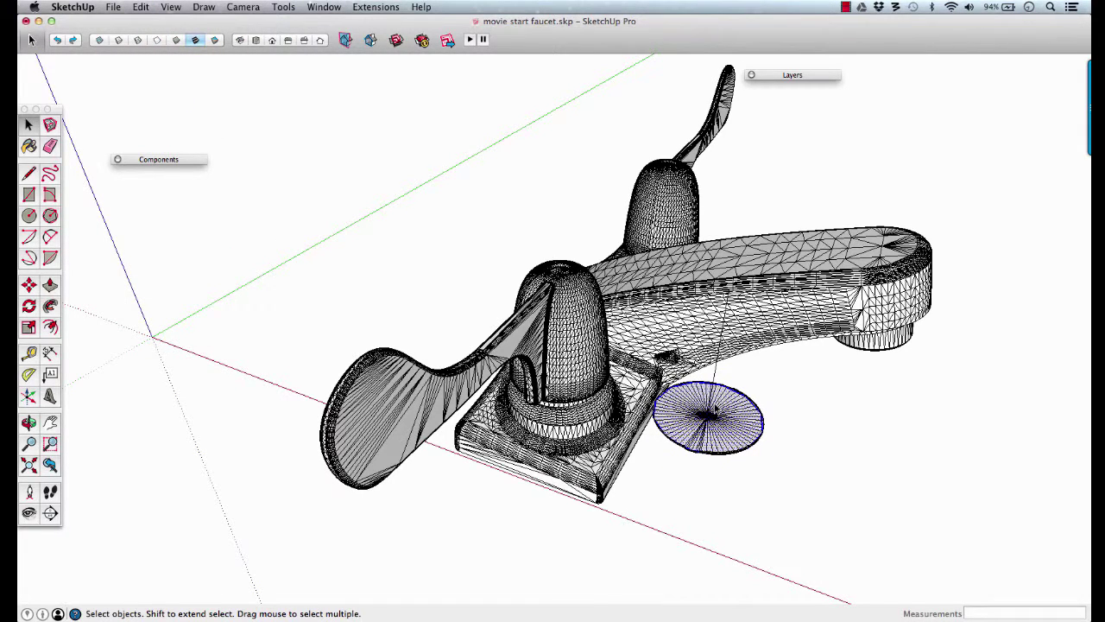
pyautogui.press('m')
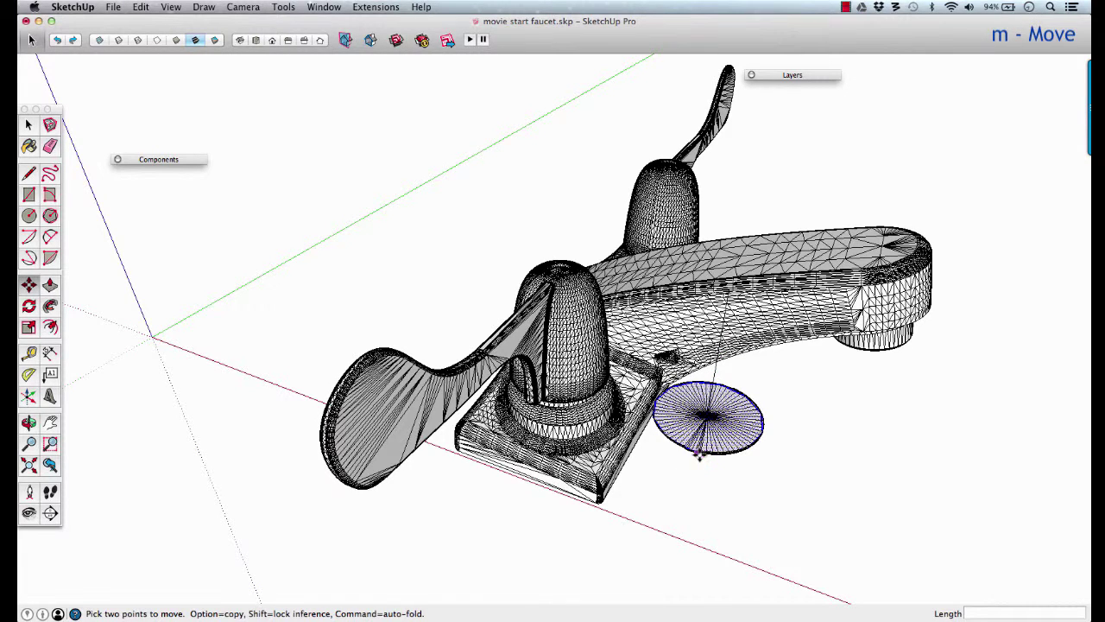
pyautogui.click(729, 292)
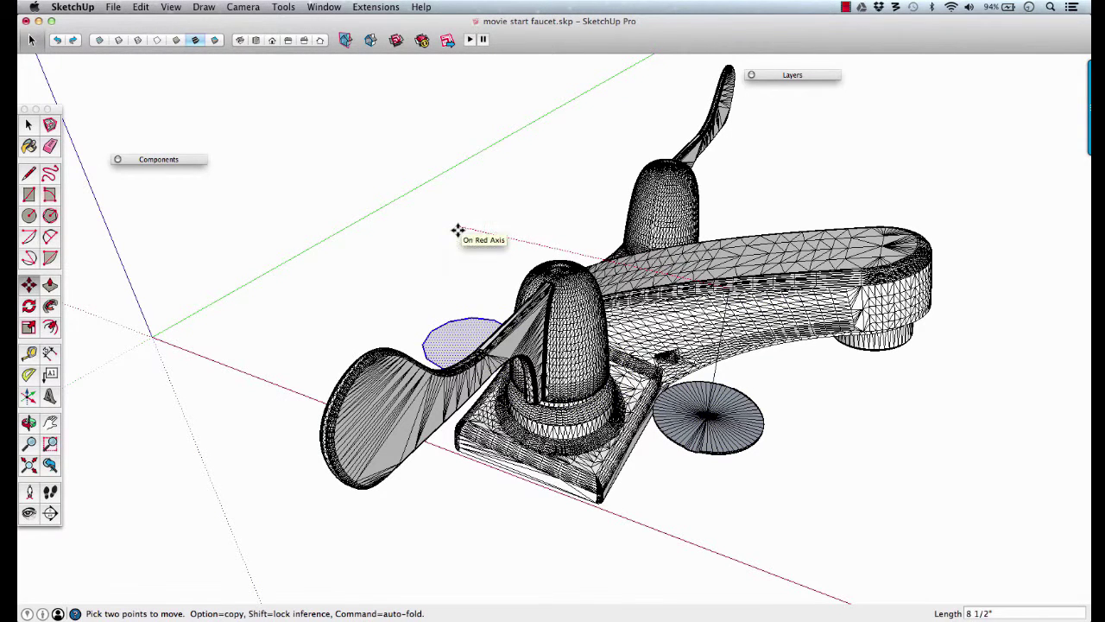
pyautogui.press('Escape')
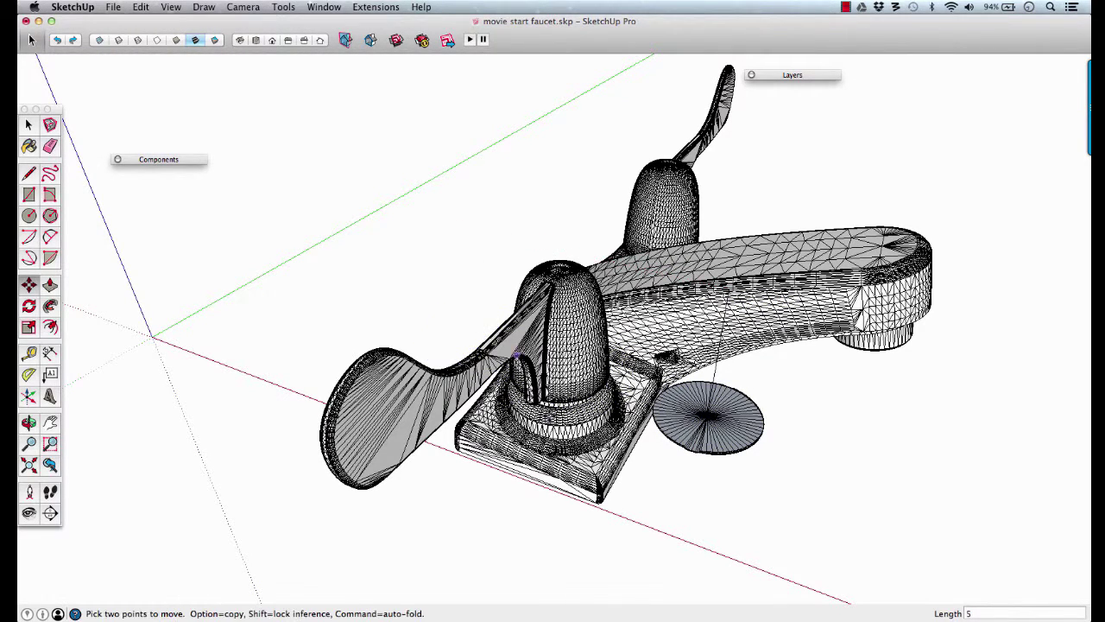
# Step: Push/pull the 12-sided face at the dome's base up about 15/16", inferring to a mesh endpoint on the dome
pyautogui.scroll(5, 570, 400)
pyautogui.scroll(3, 570, 400)
pyautogui.moveTo(570, 400); pyautogui.dragTo(659, 247, button='middle')
pyautogui.scroll(5, 661, 274)
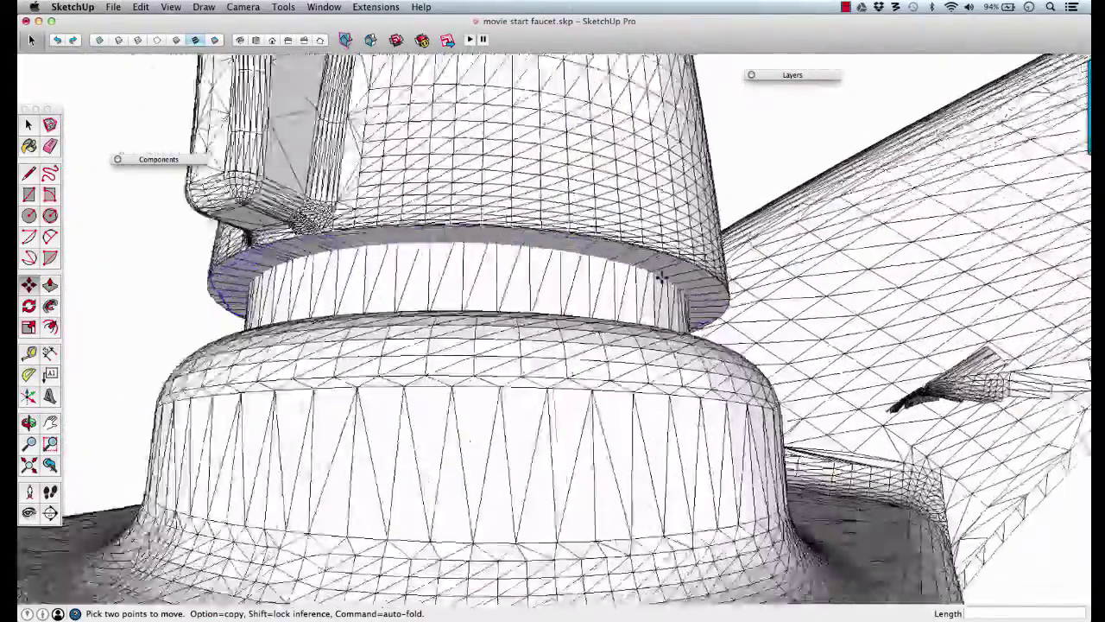
pyautogui.scroll(-2, 662, 275)
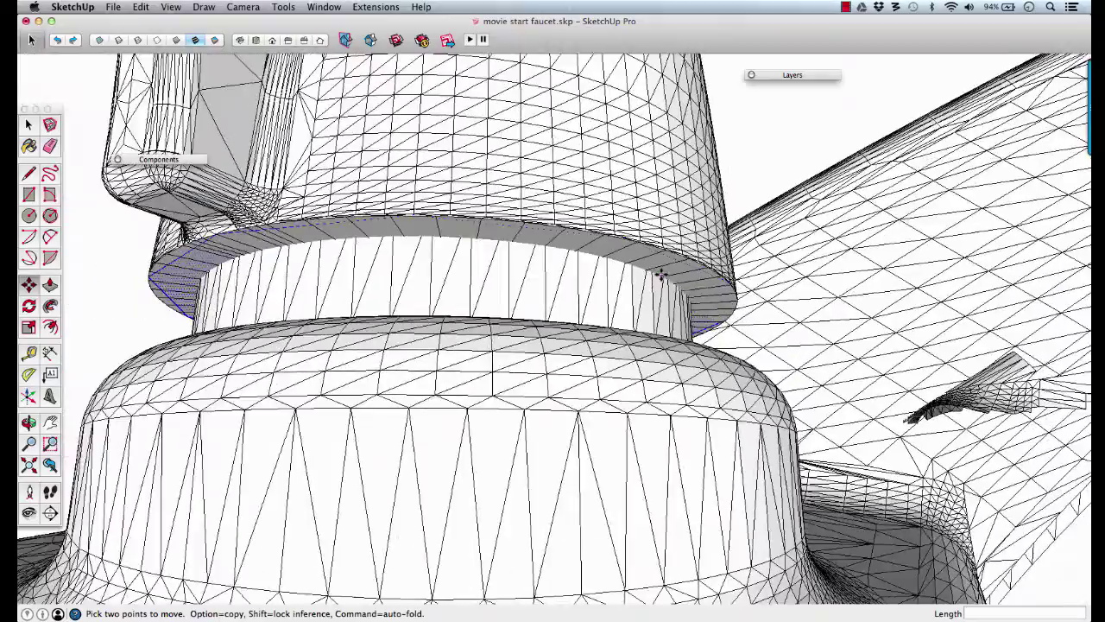
pyautogui.press('p')
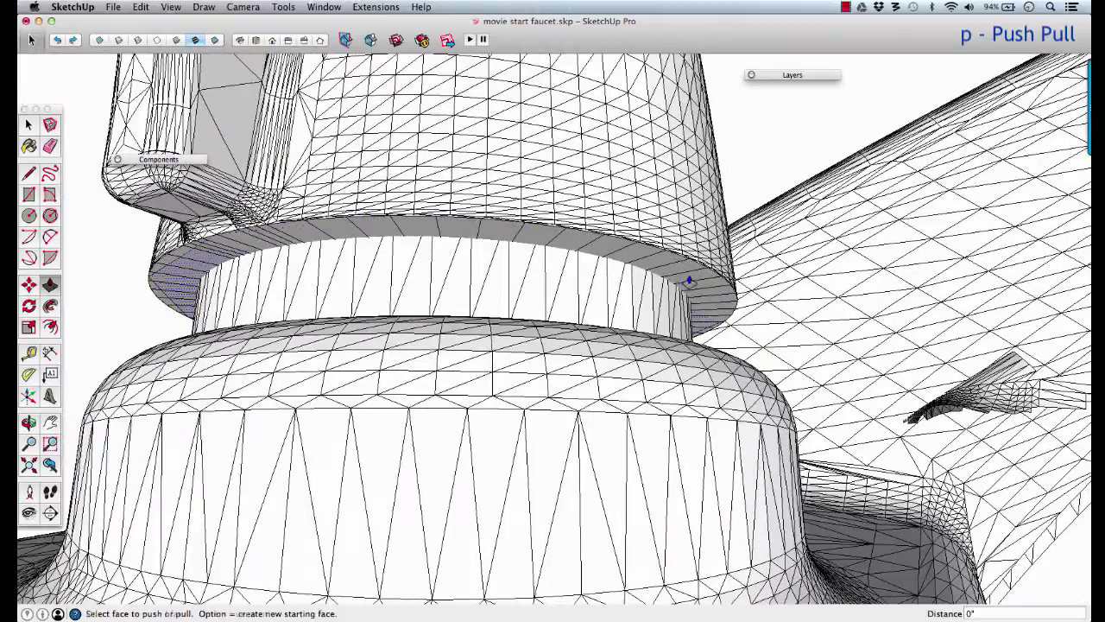
pyautogui.click(689, 281)
pyautogui.moveTo(689, 281)
pyautogui.mouseDown(button='middle')
pyautogui.moveTo(678, 234)
pyautogui.moveTo(678, 289)
pyautogui.mouseUp(button='middle')
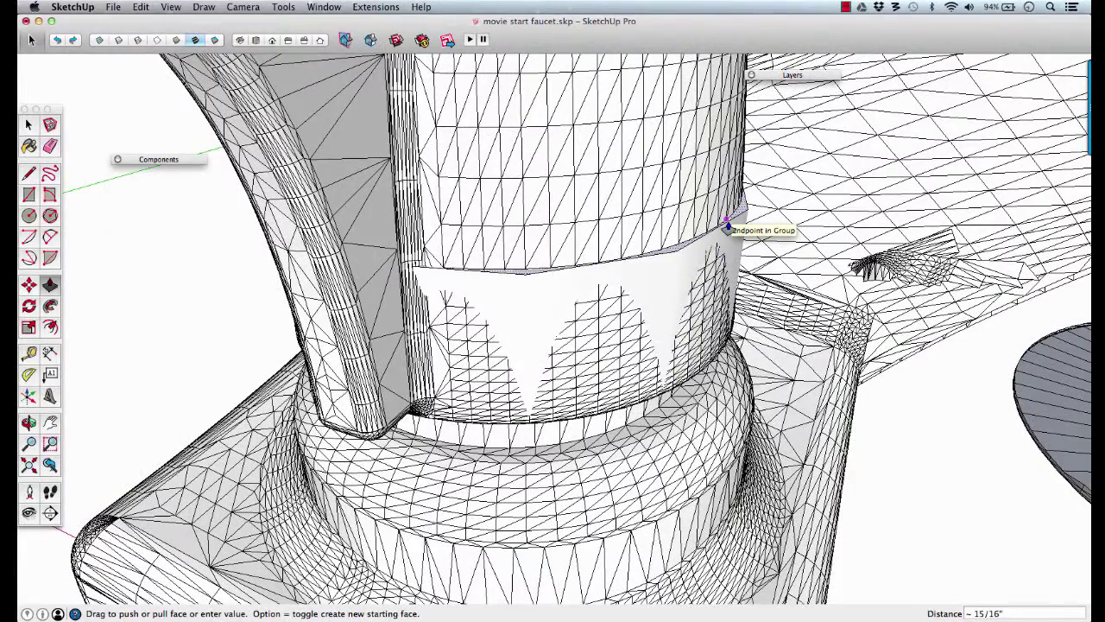
pyautogui.moveTo(728, 228); pyautogui.dragTo(690, 307, button='middle')
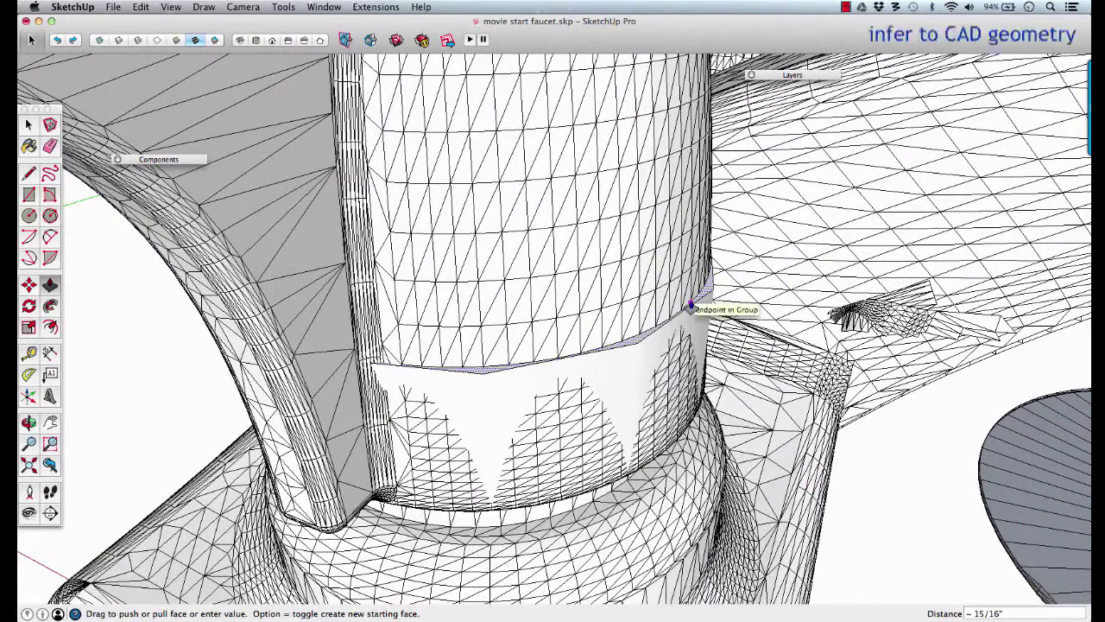
pyautogui.scroll(4, 690, 304)
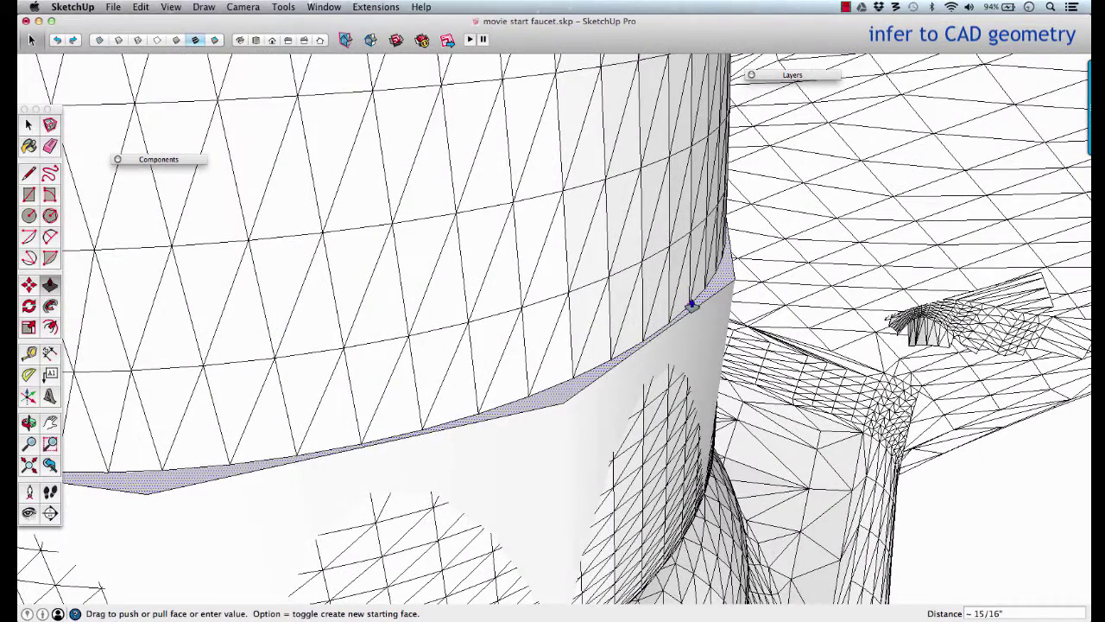
pyautogui.click(692, 304)
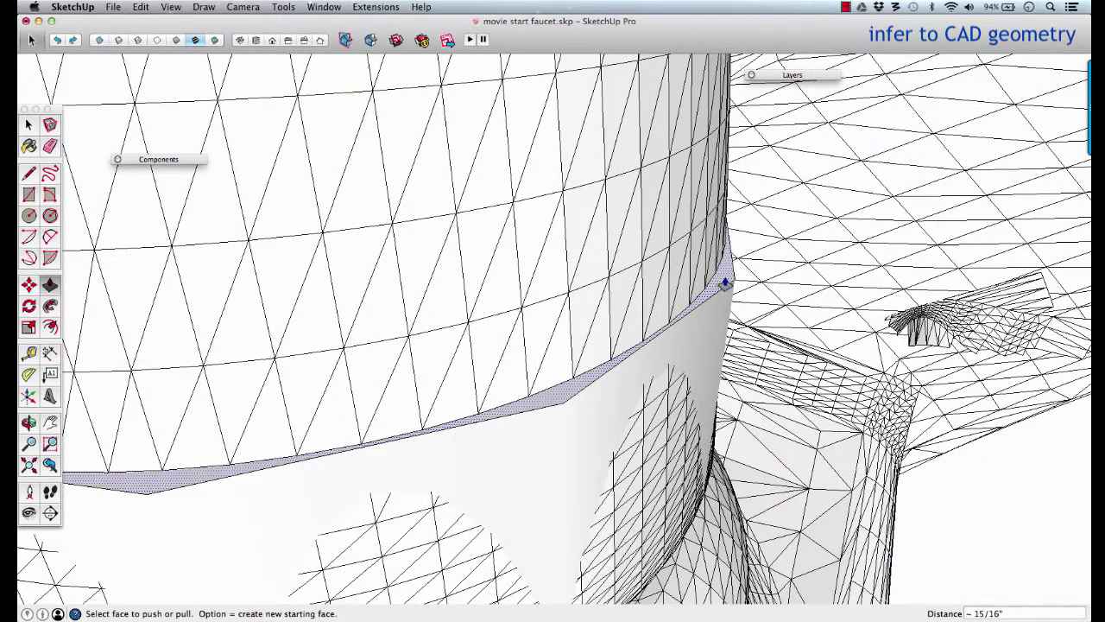
# Step: Scale the extrusion's top face about its centre to 0.97 so its edges follow the dome's surface
pyautogui.press('space')
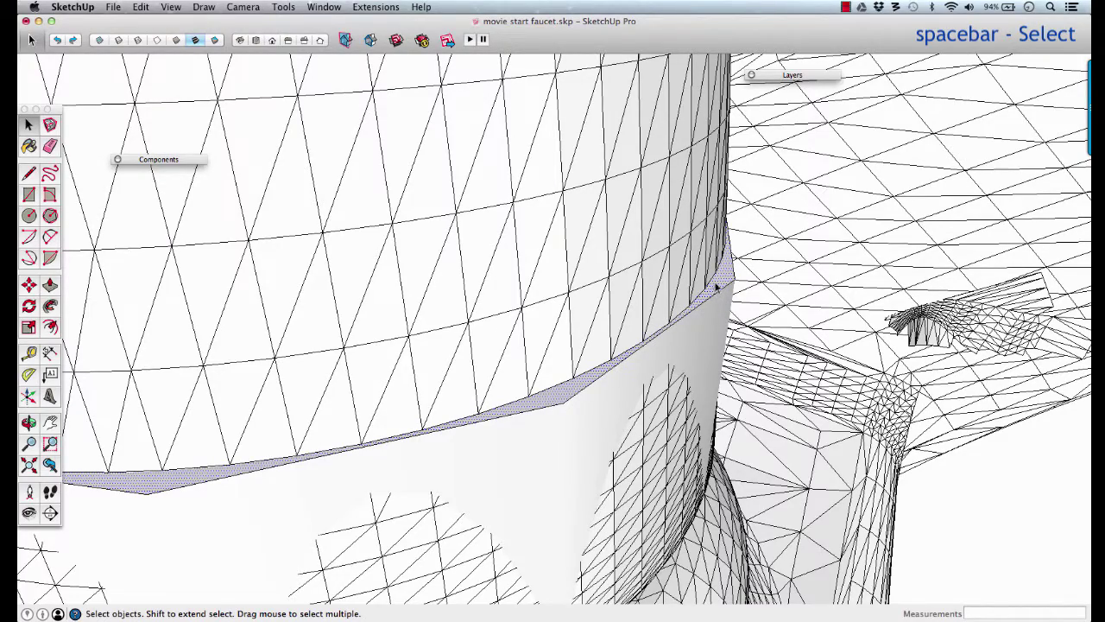
pyautogui.scroll(-5, 716, 286)
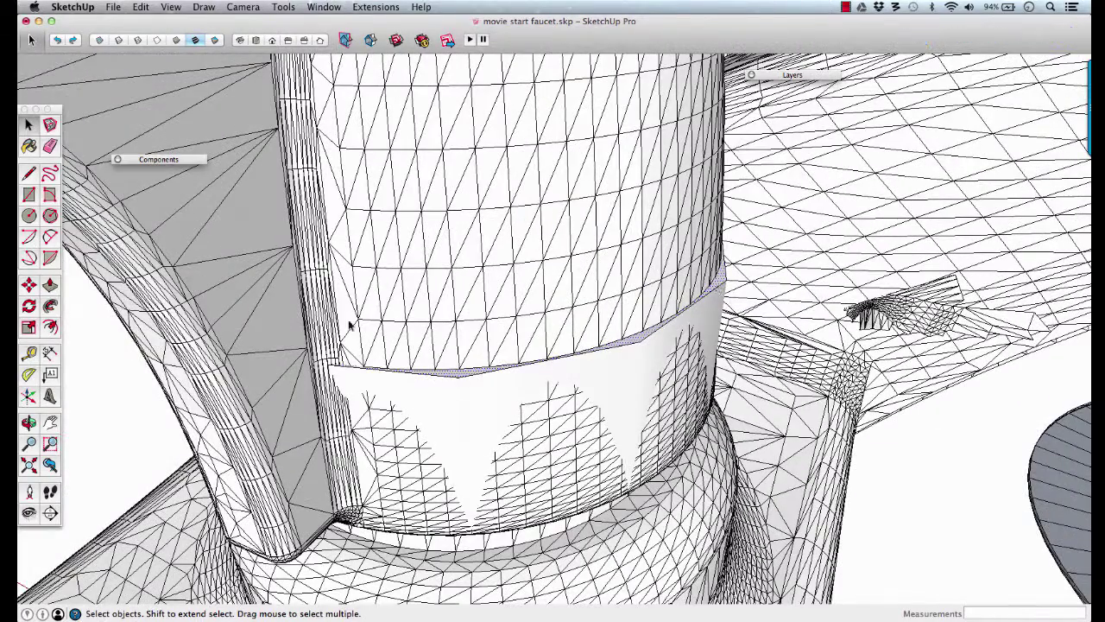
pyautogui.click(29, 328)
pyautogui.scroll(-4, 639, 308)
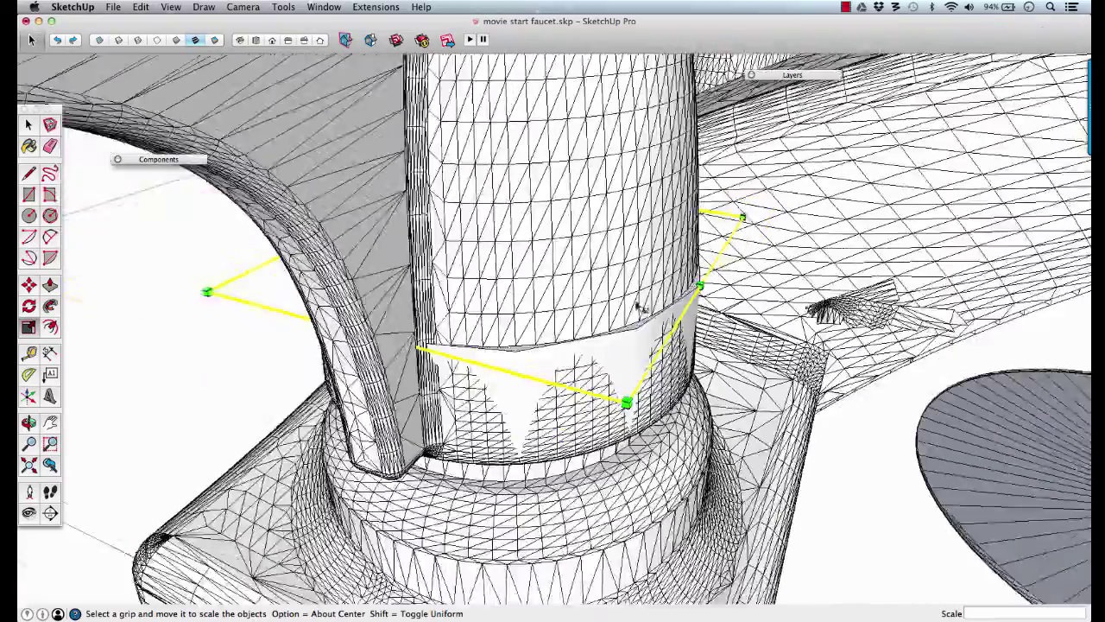
pyautogui.moveTo(643, 298); pyautogui.dragTo(570, 341, button='middle')
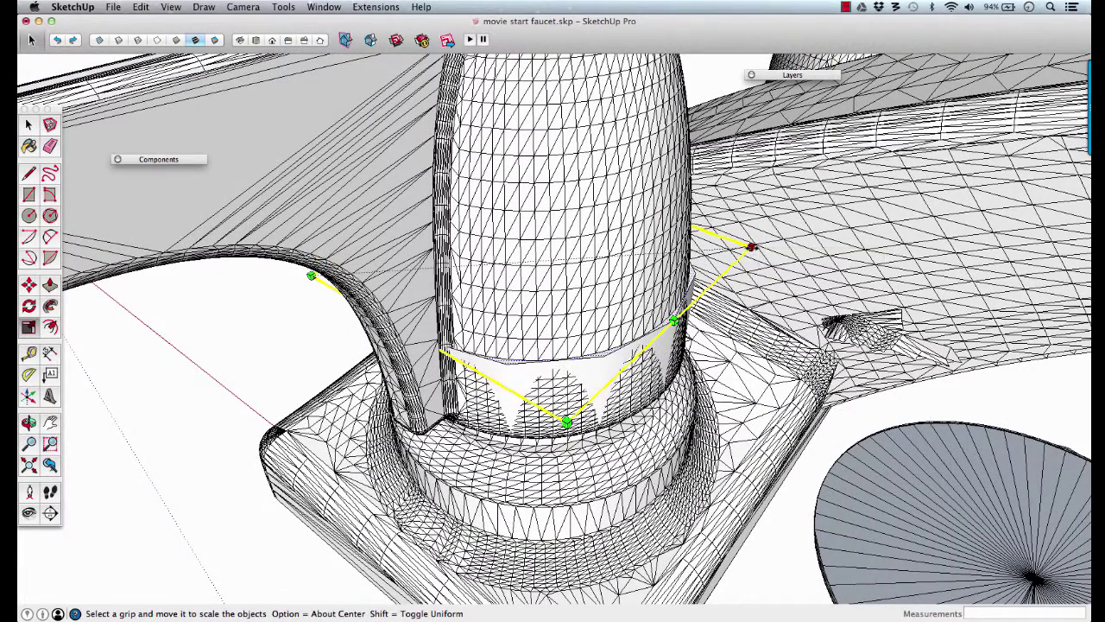
pyautogui.moveTo(752, 248)
pyautogui.mouseDown()
pyautogui.moveTo(912, 235)
pyautogui.moveTo(752, 248)
pyautogui.mouseUp()
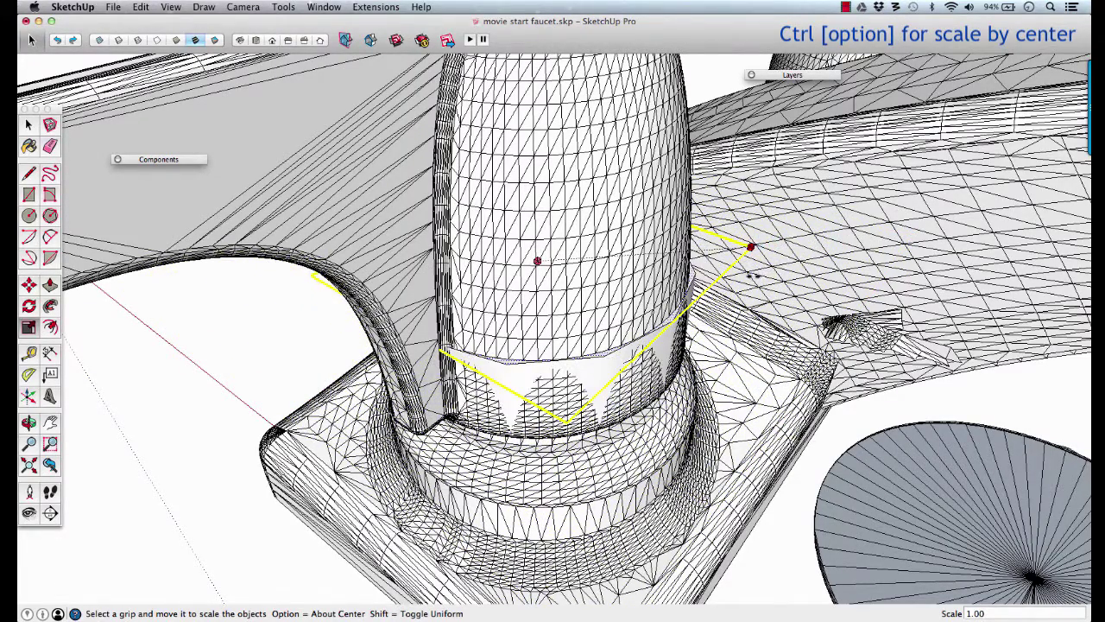
pyautogui.moveTo(753, 274); pyautogui.dragTo(717, 275, button='middle')
pyautogui.keyDown('alt'); pyautogui.moveTo(368, 271); pyautogui.dragTo(375, 270); pyautogui.keyUp('alt')
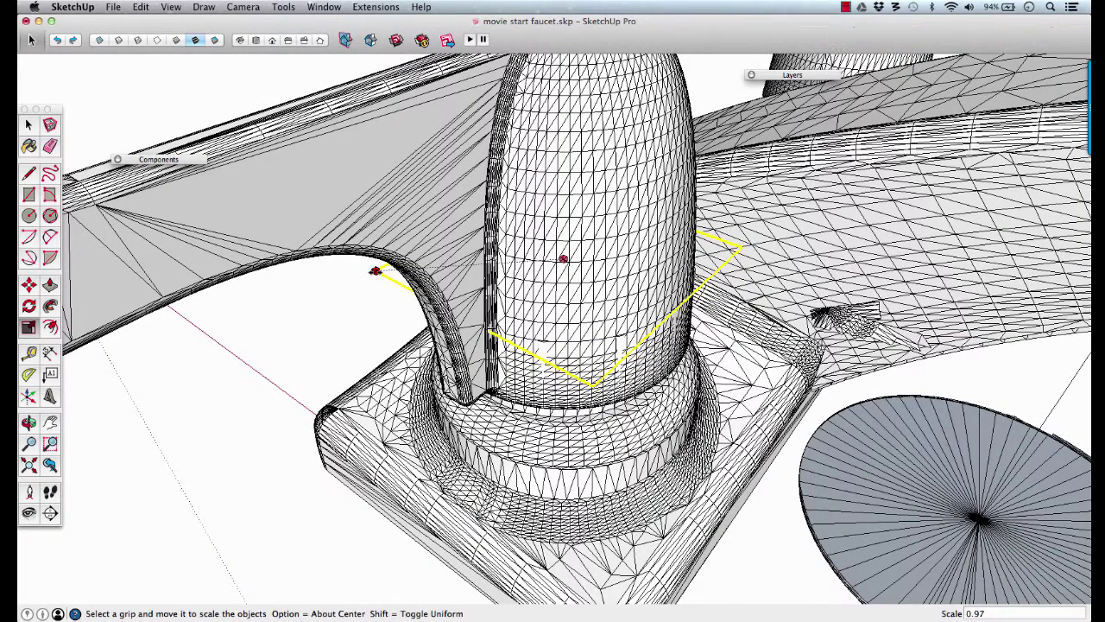
pyautogui.keyDown('alt'); pyautogui.moveTo(374, 270); pyautogui.dragTo(377, 273); pyautogui.keyUp('alt')
pyautogui.scroll(10, 592, 331)
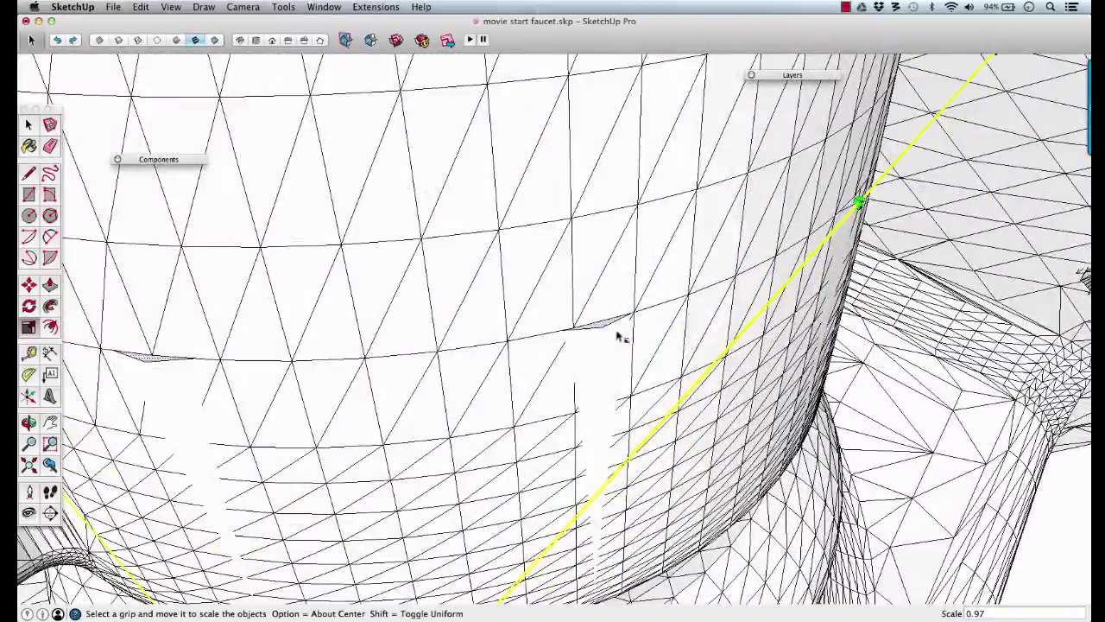
# Step: Push/pull the scaled top face up another 15/16" or so, using X-ray mode to infer to a mesh point on the dome
pyautogui.press('p')
pyautogui.click(593, 324)
pyautogui.scroll(-3, 596, 294)
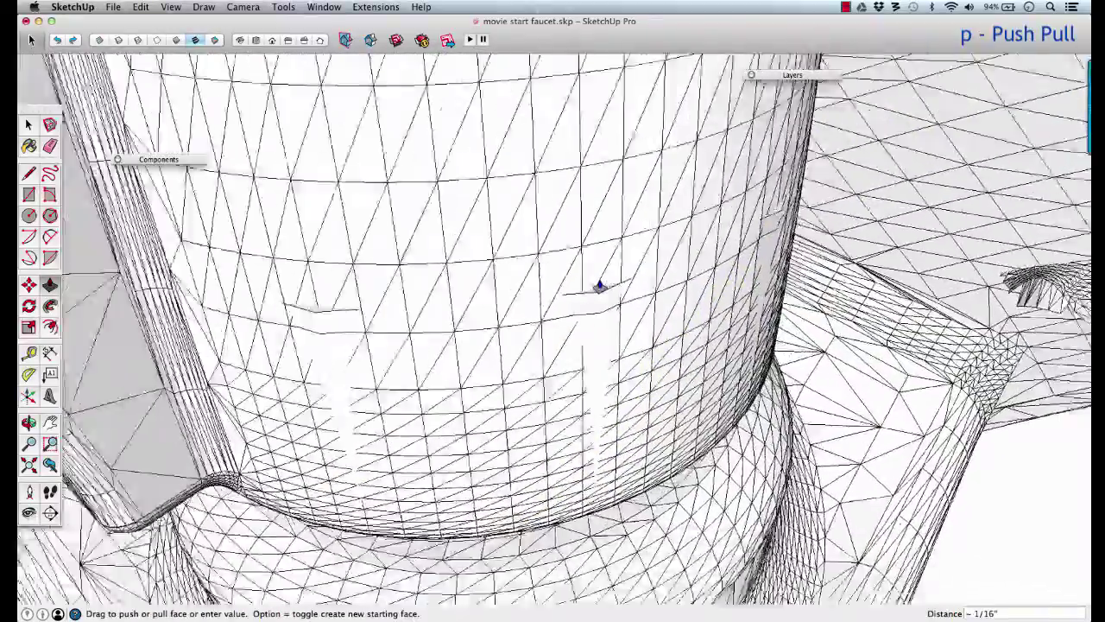
pyautogui.scroll(-5, 599, 286)
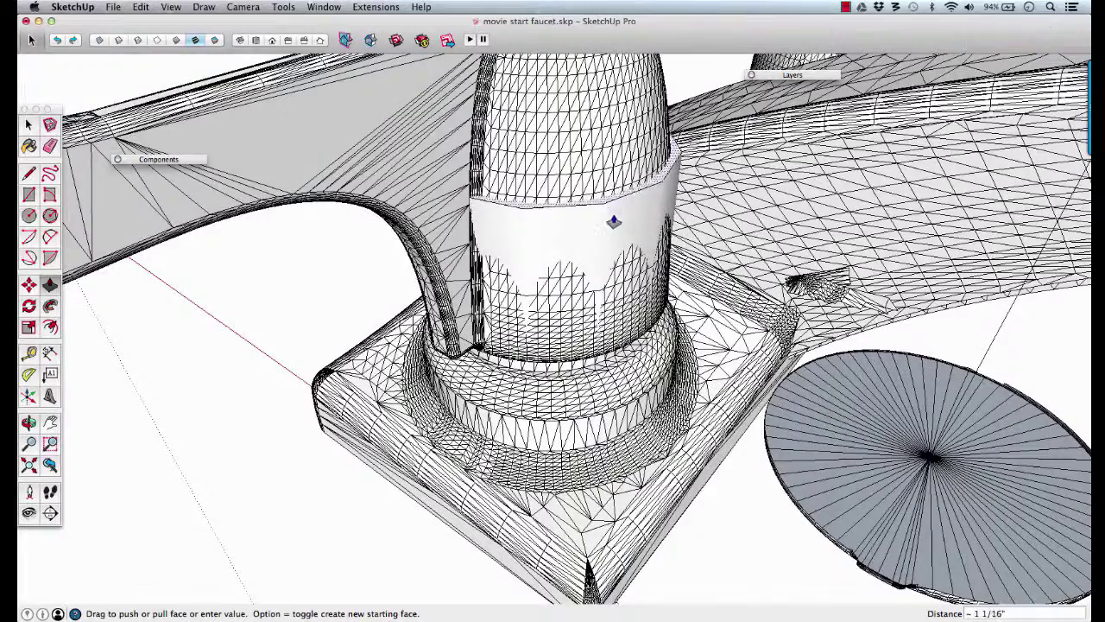
pyautogui.scroll(4, 613, 218)
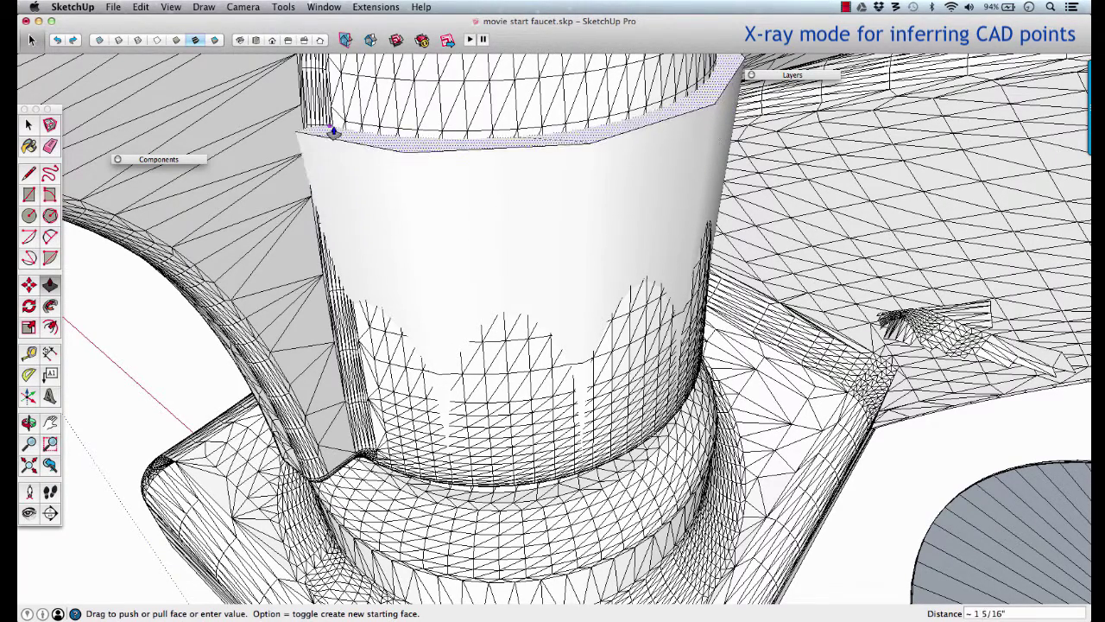
pyautogui.click(99, 41)
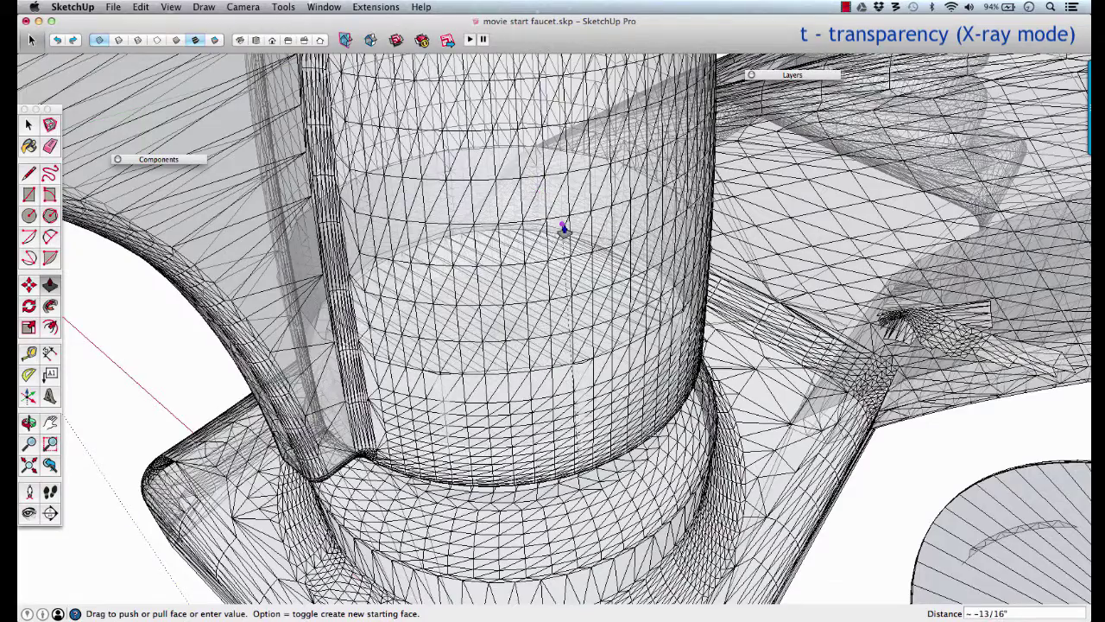
pyautogui.press('t')
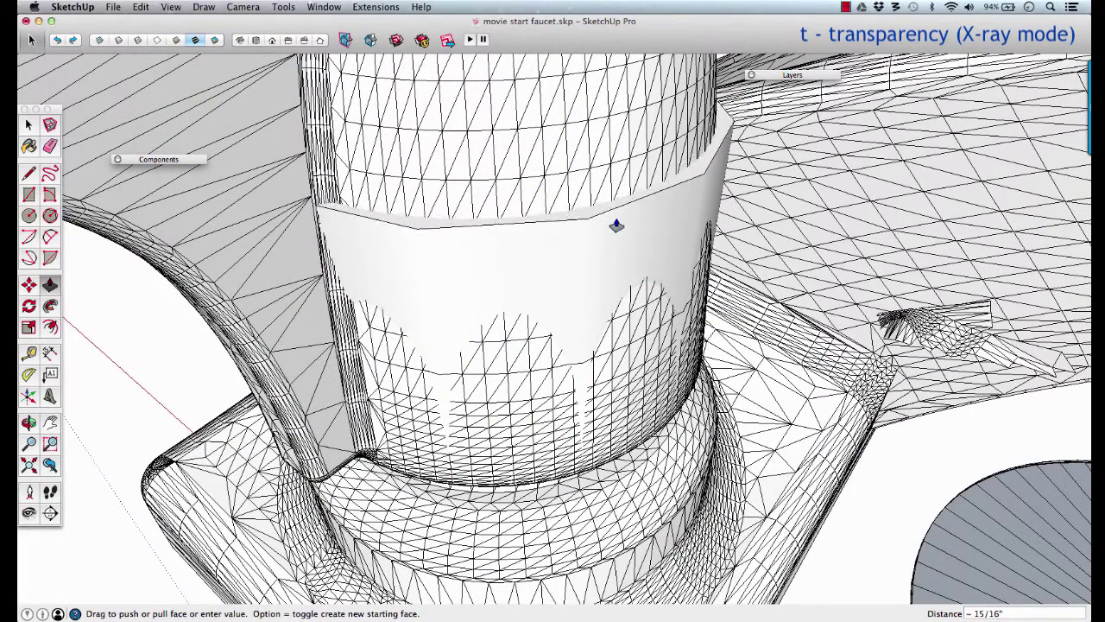
pyautogui.press('t')
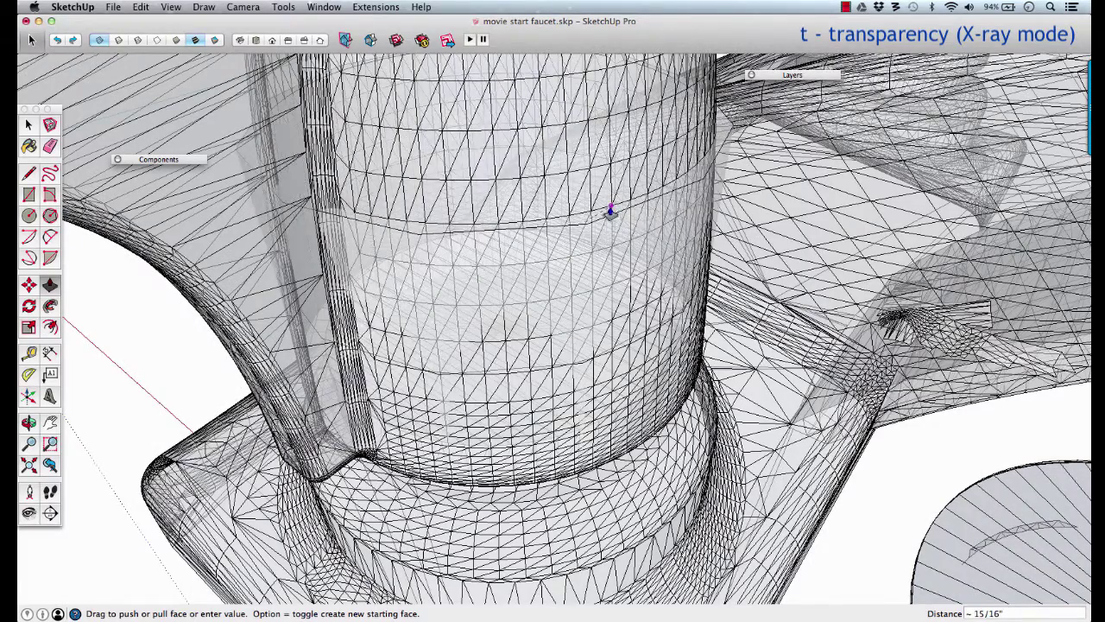
pyautogui.click(611, 210)
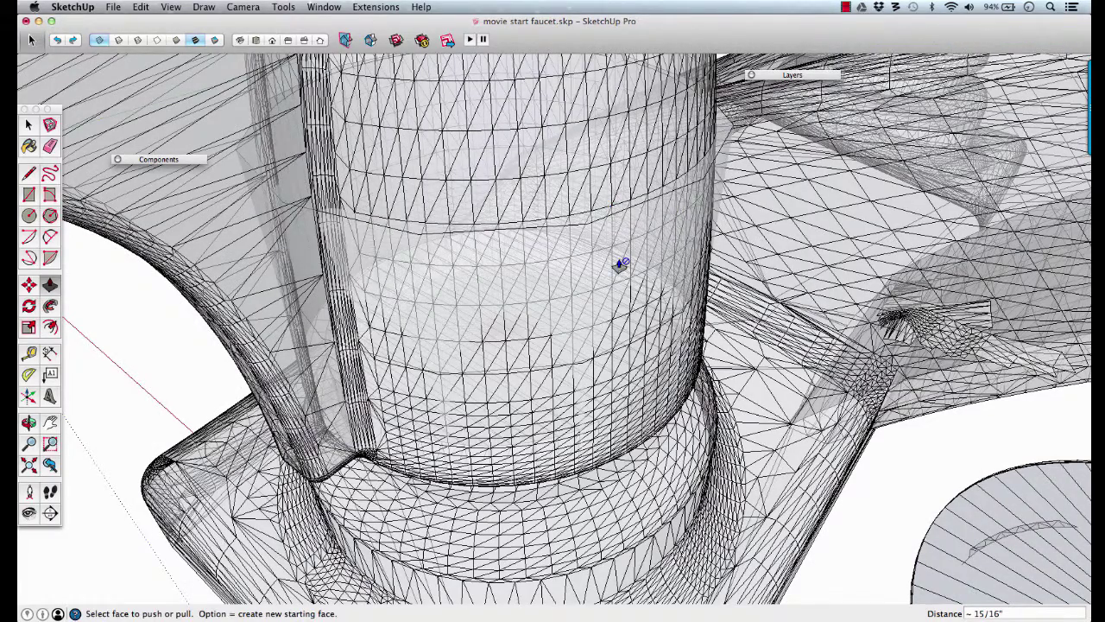
pyautogui.press('t')
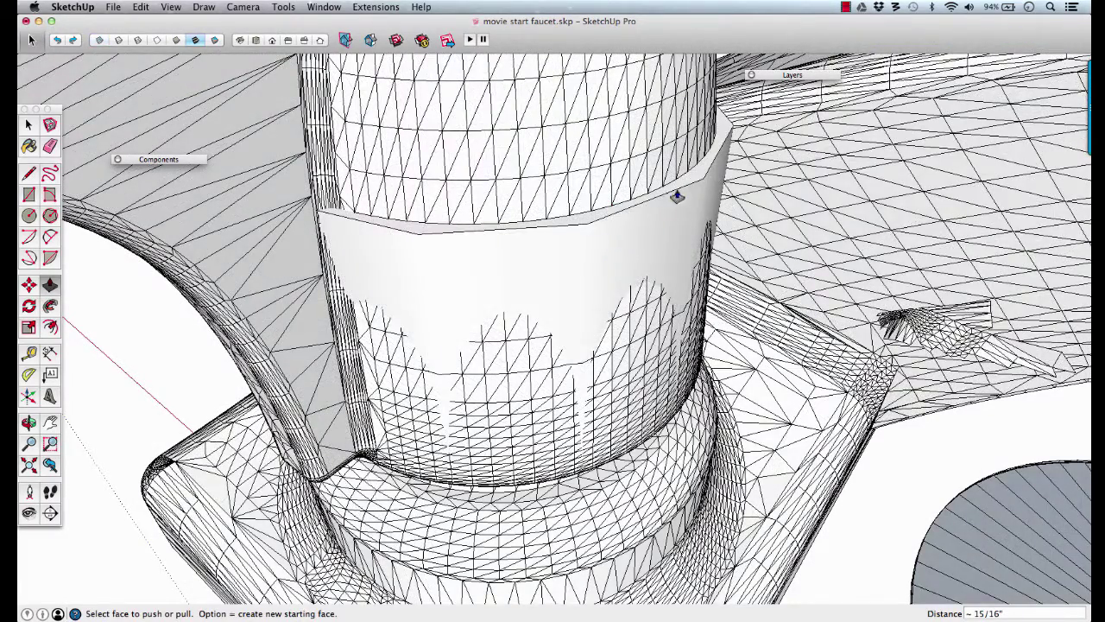
# Step: Scale the second section's top face and edges about their centre to 0.94 and check the fit against the dome in X-ray mode
pyautogui.press('space')
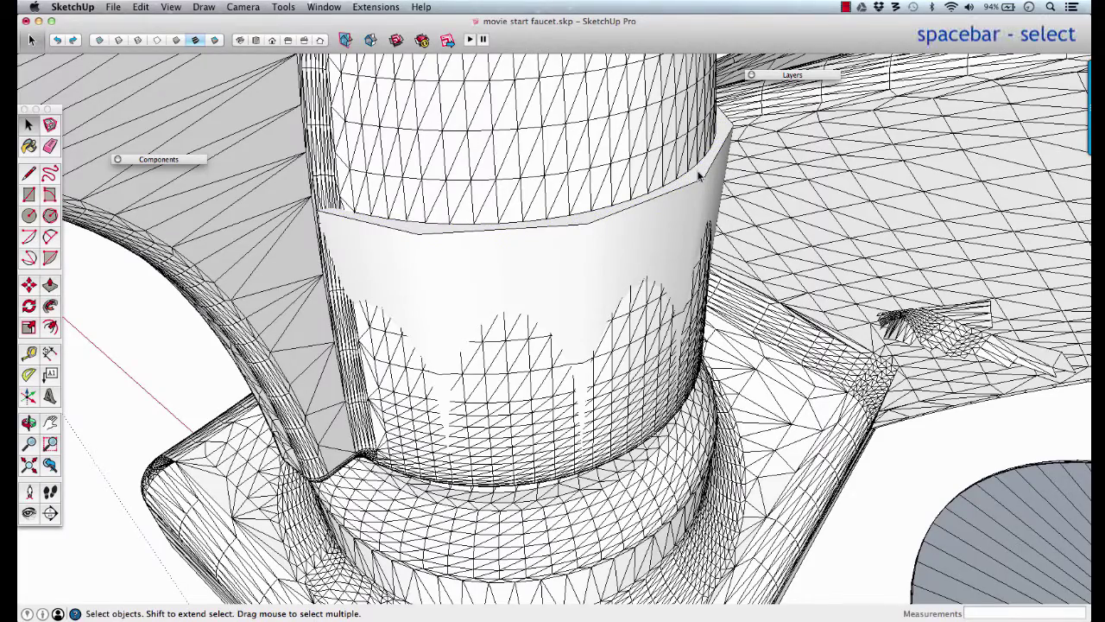
pyautogui.click(699, 176)
pyautogui.scroll(-3, 700, 176)
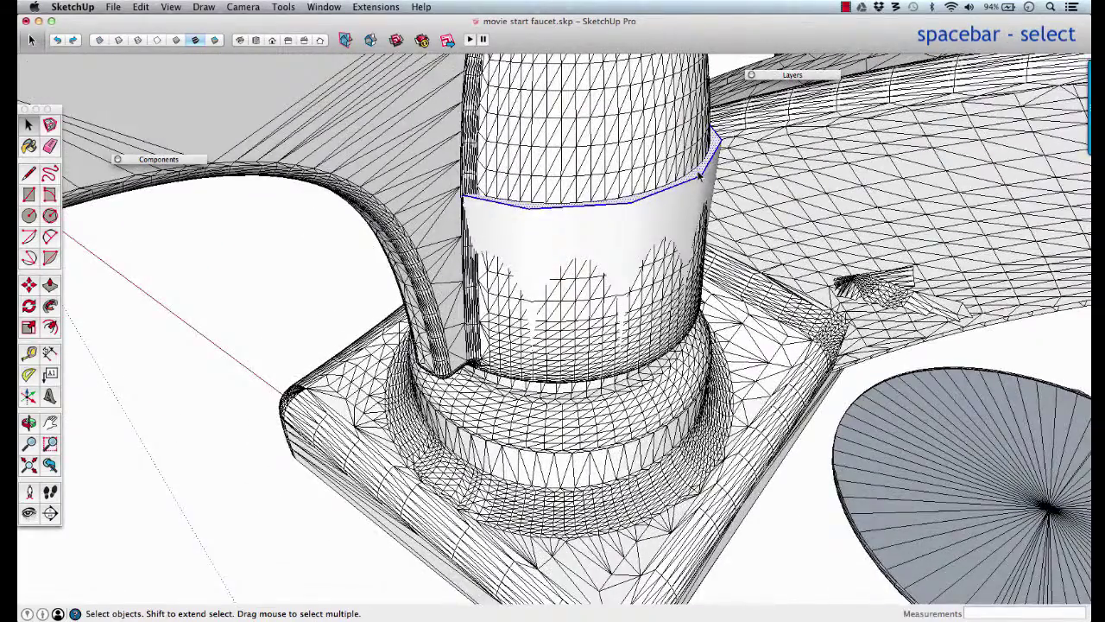
pyautogui.press('s')
pyautogui.moveTo(699, 181); pyautogui.dragTo(480, 266, button='middle')
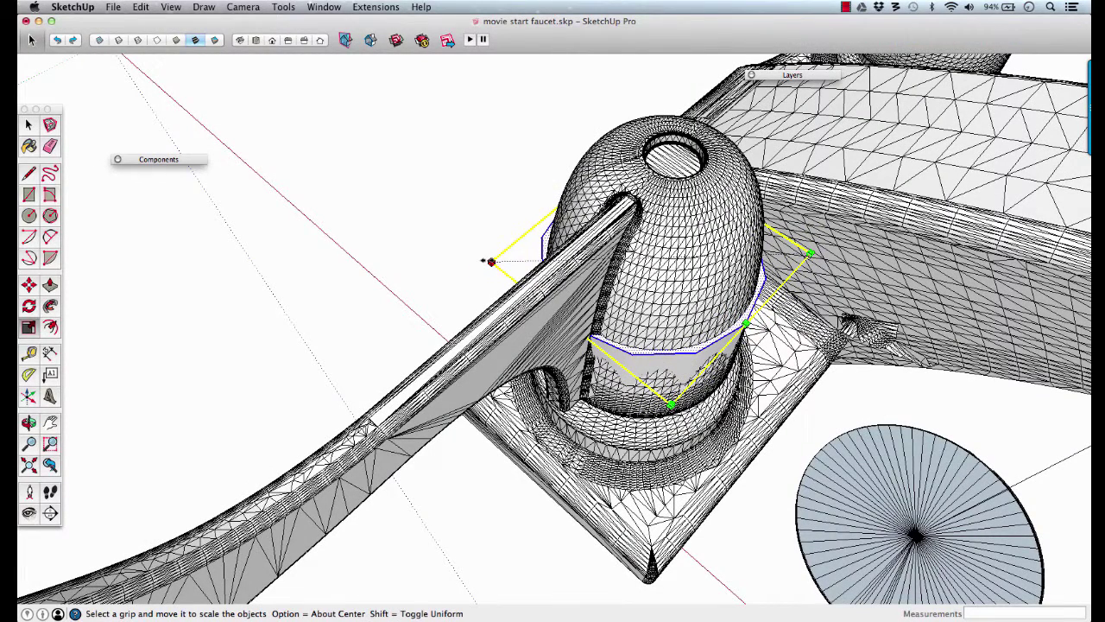
pyautogui.moveTo(491, 261); pyautogui.dragTo(500, 261)
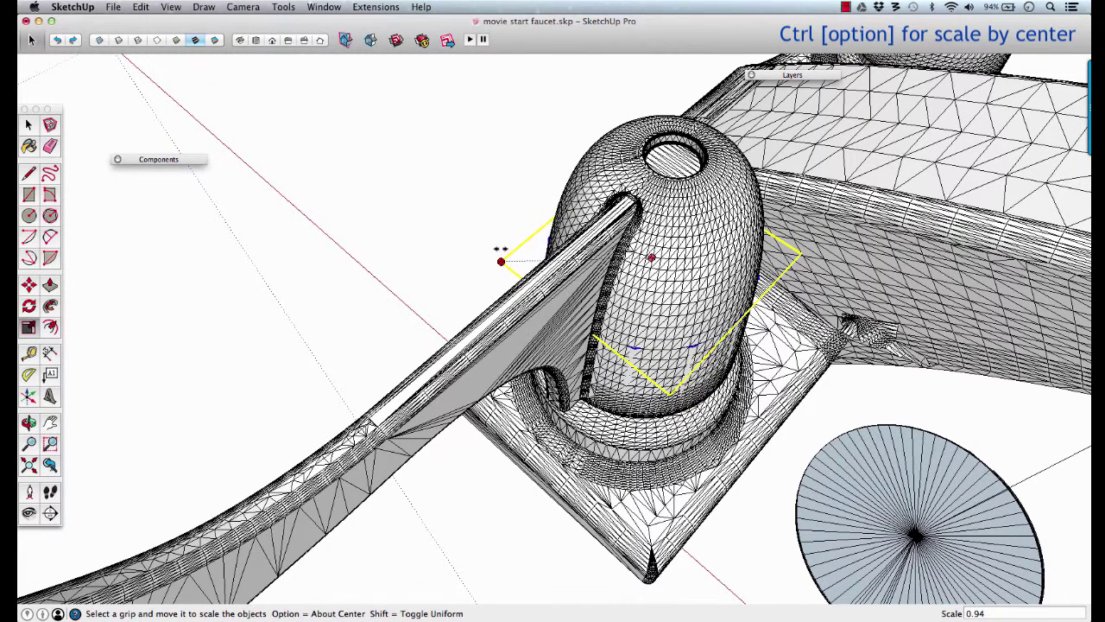
pyautogui.scroll(6, 654, 341)
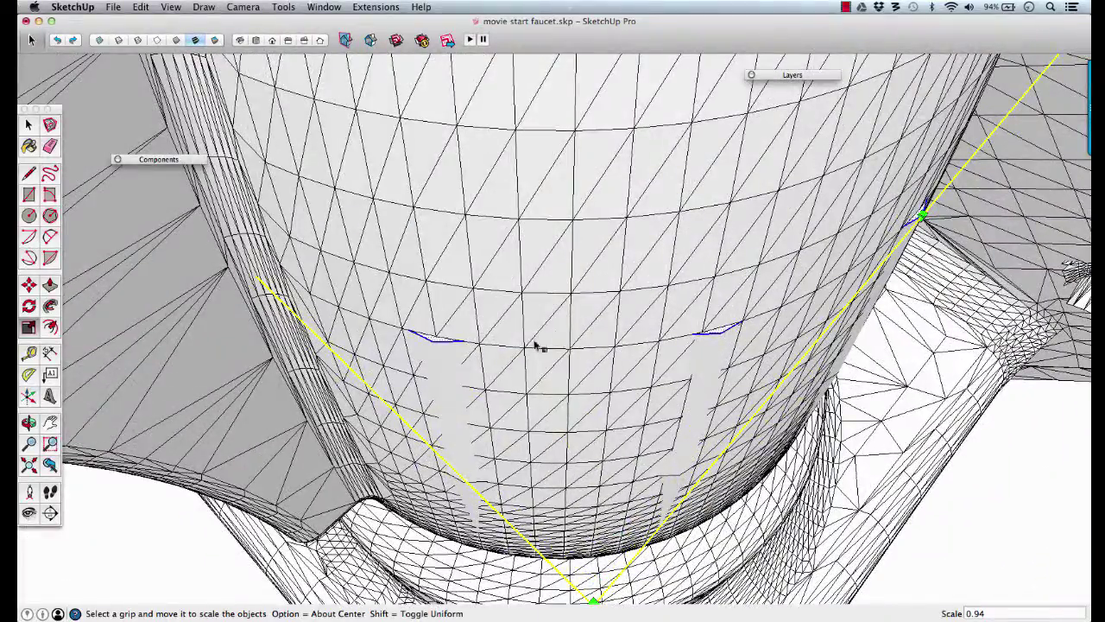
pyautogui.scroll(-5, 652, 340)
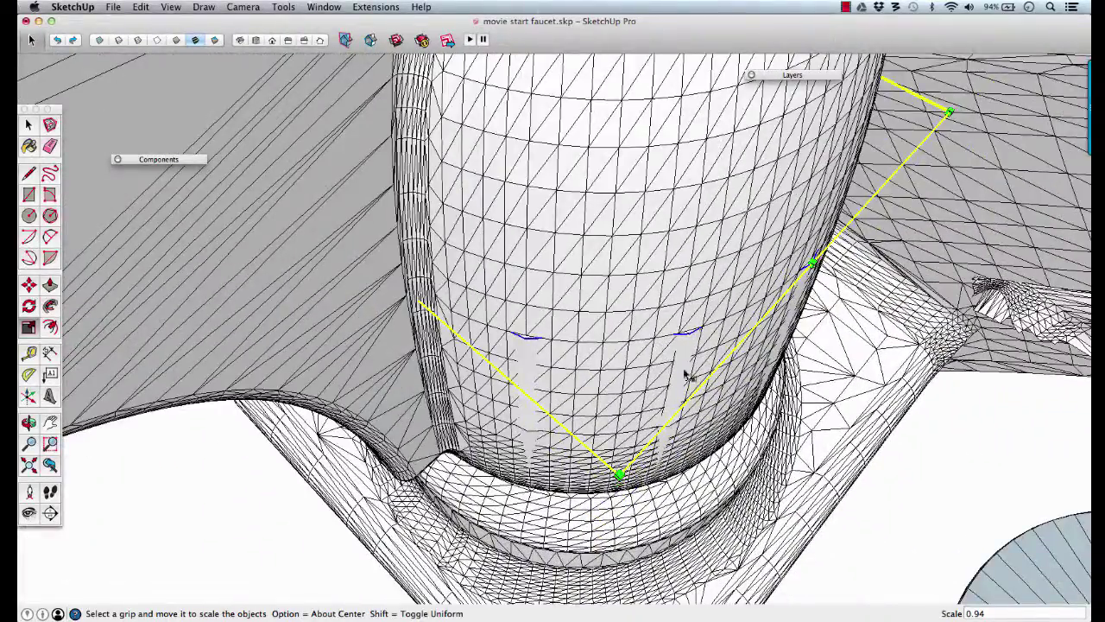
pyautogui.press('t')
pyautogui.scroll(3, 622, 386)
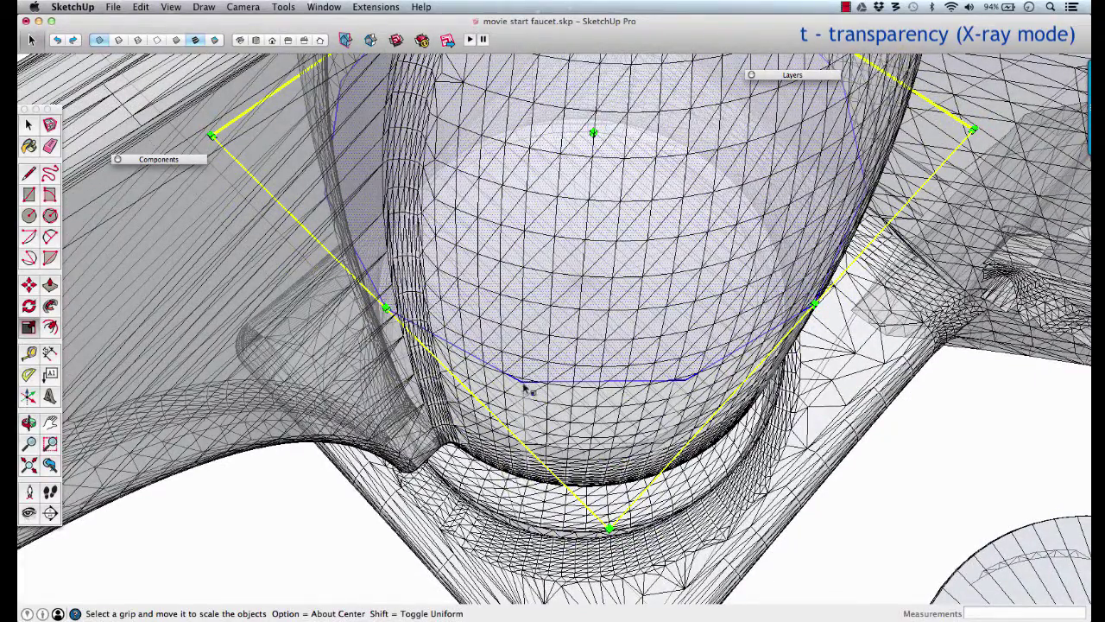
pyautogui.moveTo(670, 390); pyautogui.dragTo(684, 327, button='middle')
pyautogui.scroll(6, 682, 331)
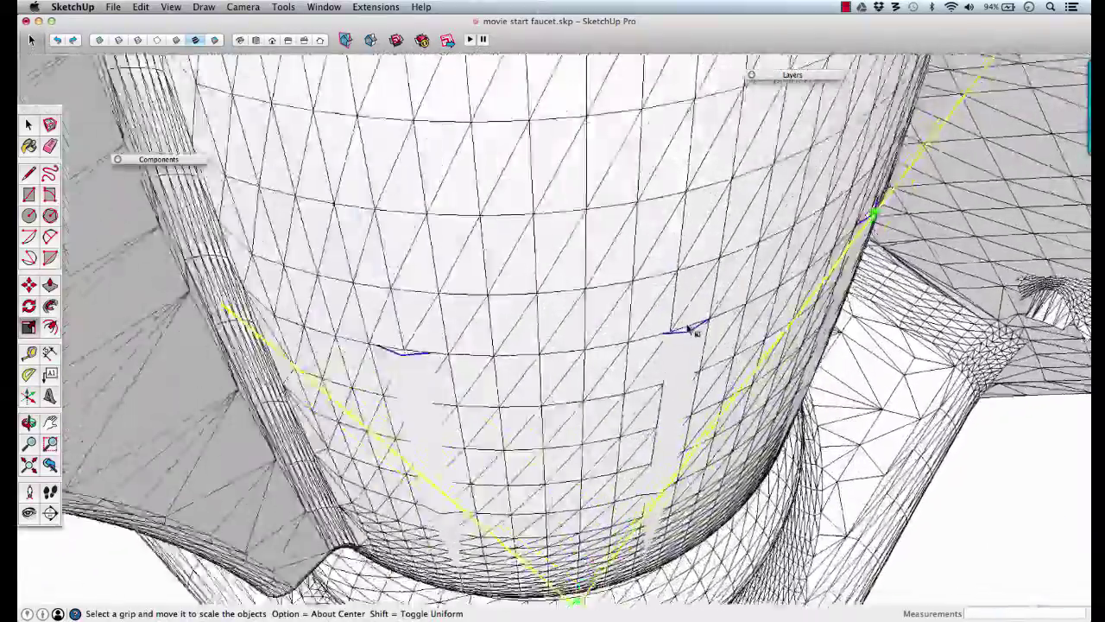
# Step: Push/pull the second section's scaled top face up about 7/8", inferring to a mesh endpoint on the dome
pyautogui.press('p')
pyautogui.click(683, 331)
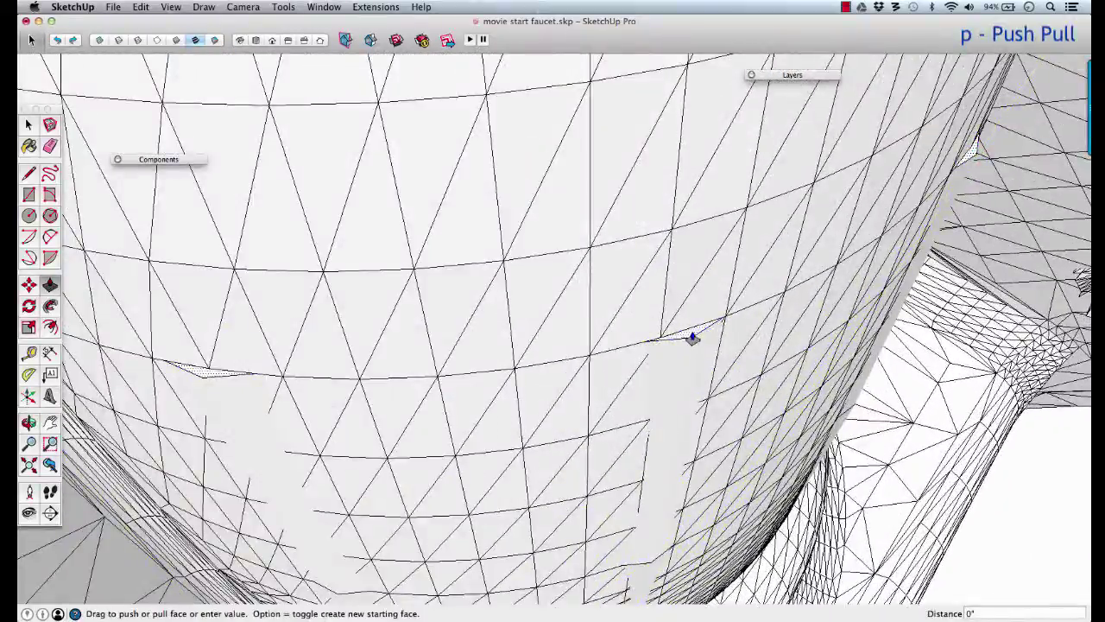
pyautogui.scroll(-4, 688, 289)
pyautogui.scroll(-3, 689, 281)
pyautogui.moveTo(688, 277); pyautogui.dragTo(668, 287, button='middle')
pyautogui.click(666, 284)
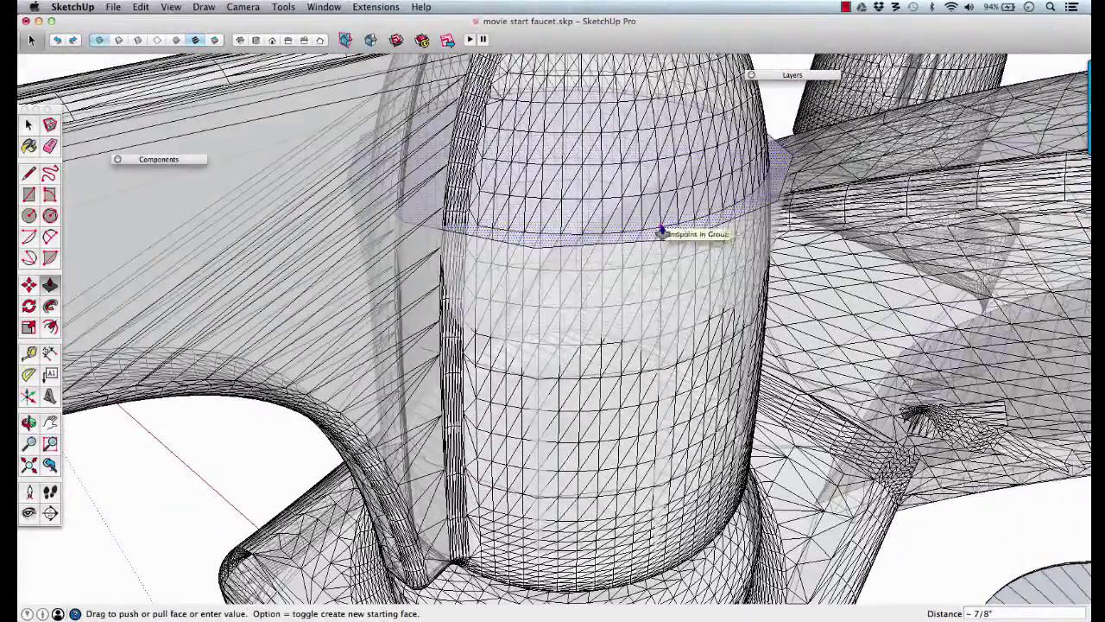
pyautogui.click(661, 236)
# Step: Scale the third section's top face and edges inward about their centre until they follow the dome's surface
pyautogui.press('space')
pyautogui.doubleClick(678, 238)
pyautogui.moveTo(677, 238); pyautogui.dragTo(404, 267, button='middle')
pyautogui.press('s')
pyautogui.moveTo(404, 268); pyautogui.dragTo(426, 261)
# Step: Push/pull the third section's top face up about 7/16", inferring to a mesh endpoint on the dome
pyautogui.press('p')
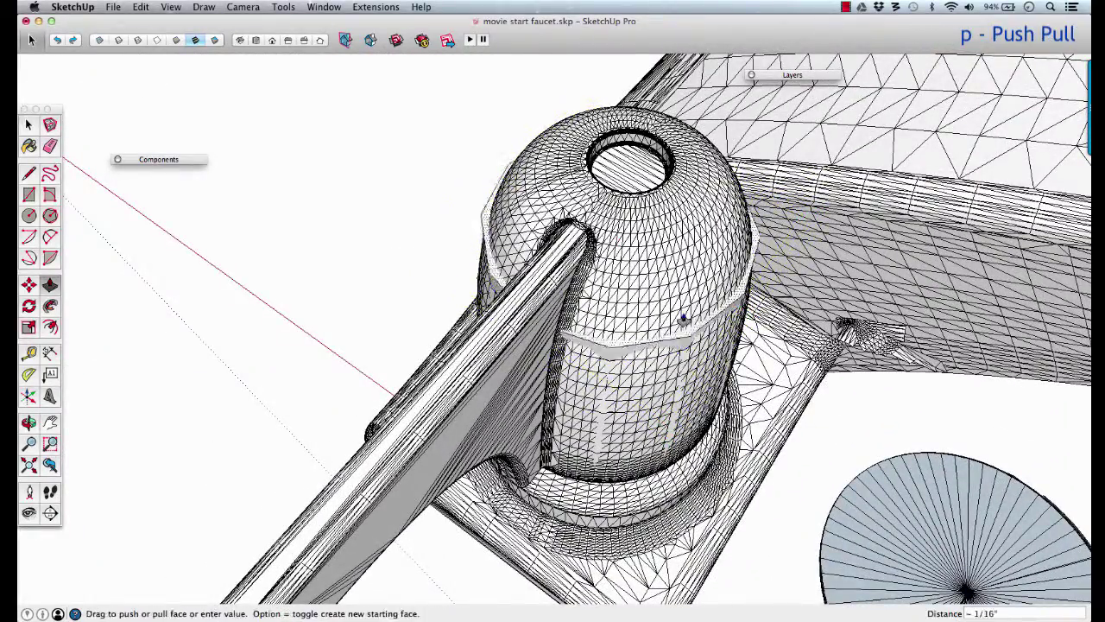
pyautogui.click(671, 316)
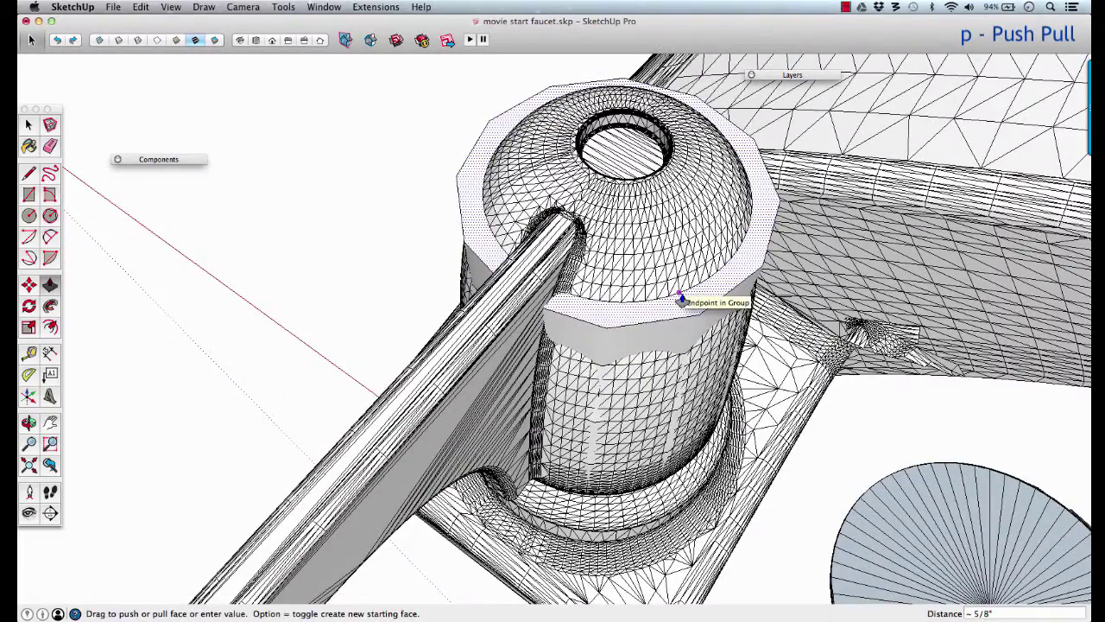
pyautogui.moveTo(681, 300); pyautogui.dragTo(668, 213, button='middle')
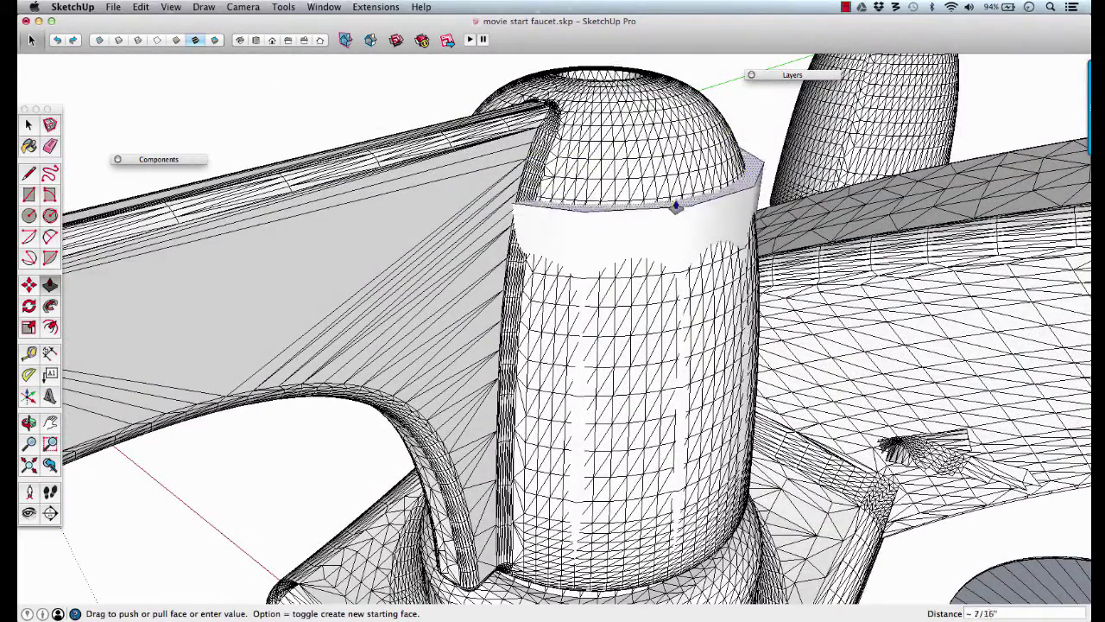
pyautogui.click(674, 202)
# Step: Scale the fourth section's top face about its centre until its edges sit on the dome's surface
pyautogui.press('space')
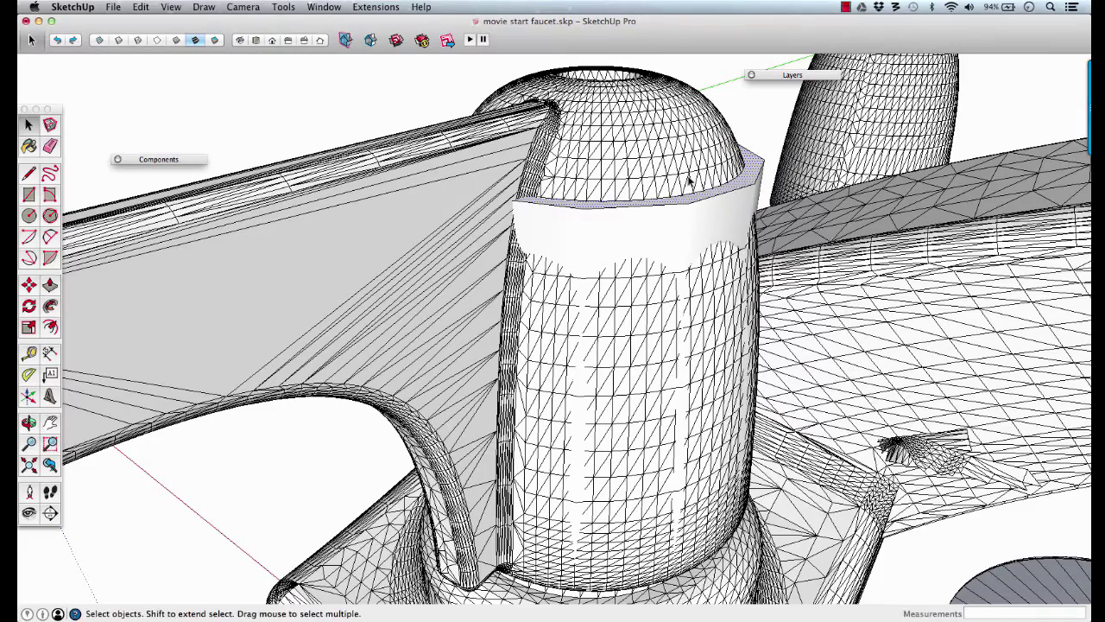
pyautogui.scroll(3, 747, 184)
pyautogui.moveTo(747, 184); pyautogui.dragTo(615, 285, button='middle')
pyautogui.press('s')
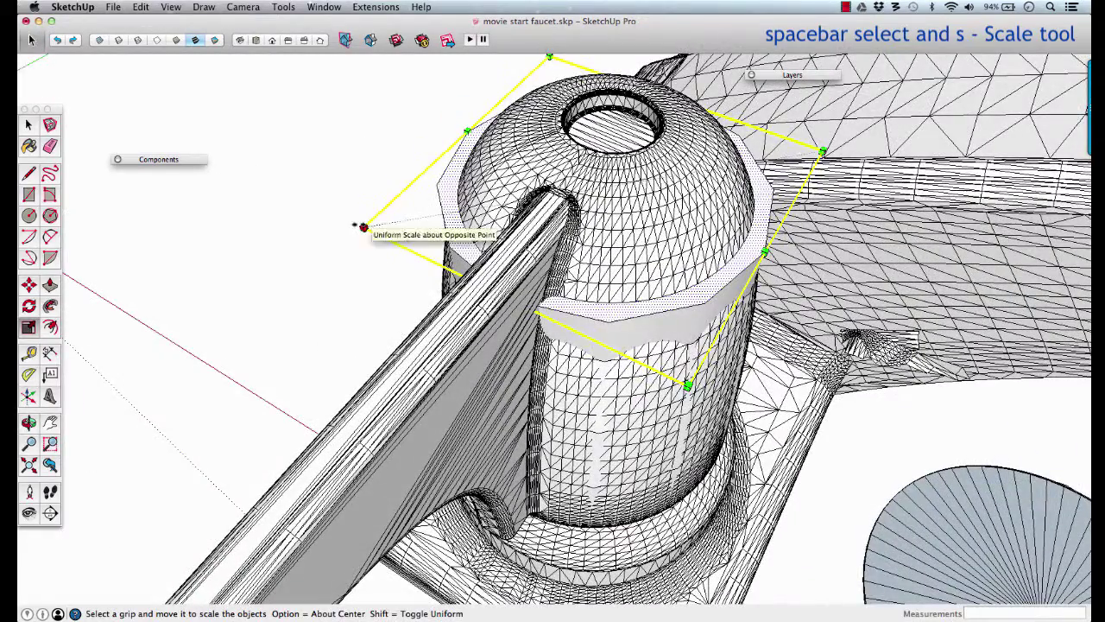
pyautogui.moveTo(361, 226); pyautogui.dragTo(428, 233)
# Step: Push/pull the top face up about 5/16" to a dome mesh point and scale the fifth section's top about its centre to fit the curve
pyautogui.press('p')
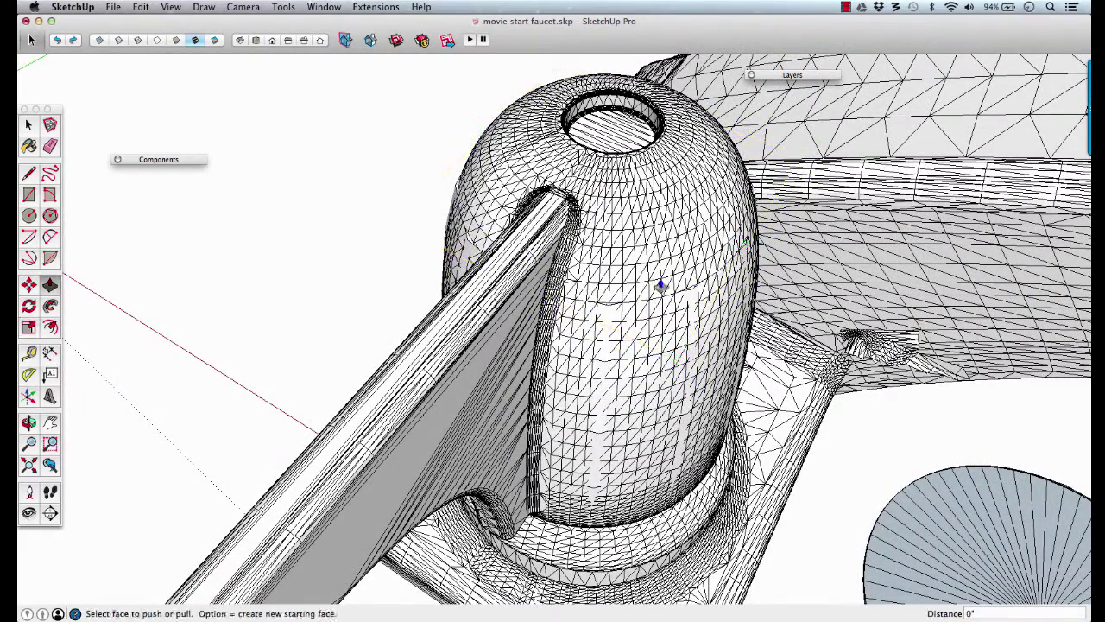
pyautogui.click(661, 284)
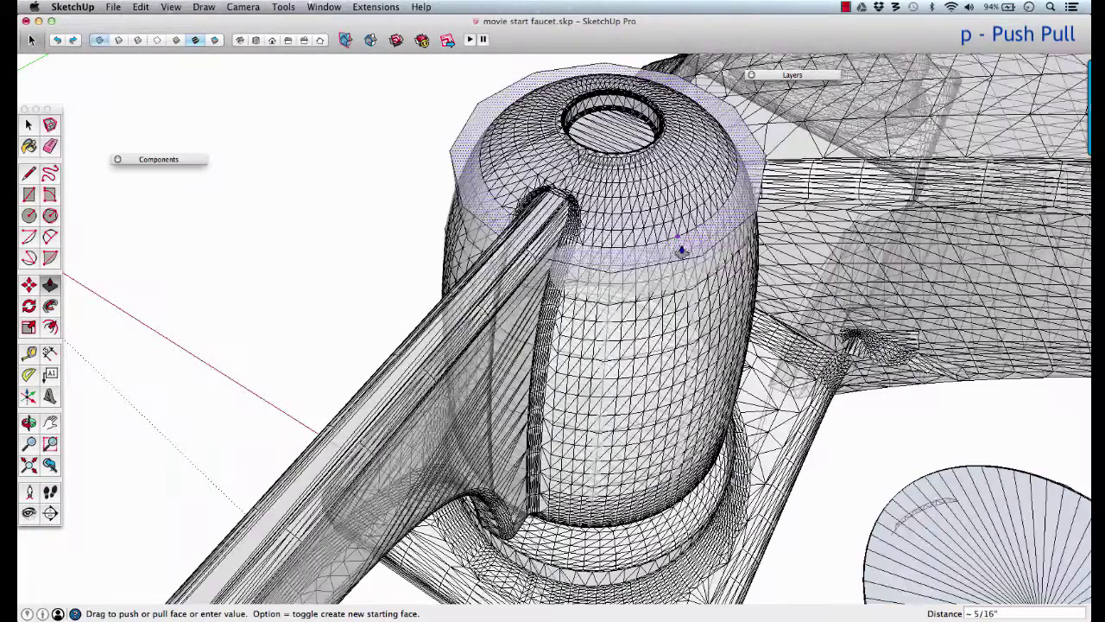
pyautogui.click(681, 250)
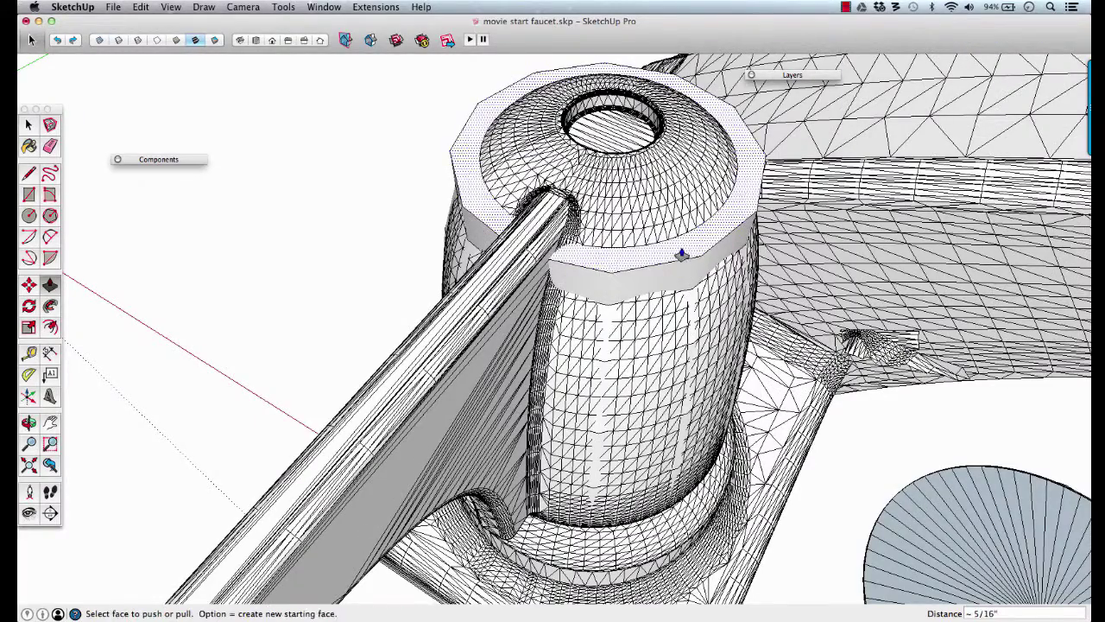
pyautogui.press('space')
pyautogui.press('s')
pyautogui.moveTo(382, 189); pyautogui.dragTo(424, 179)
# Step: Push/pull the sixth section up to a dome mesh point and scale its top face about the centre to 0.83
pyautogui.press('p')
pyautogui.click(661, 219)
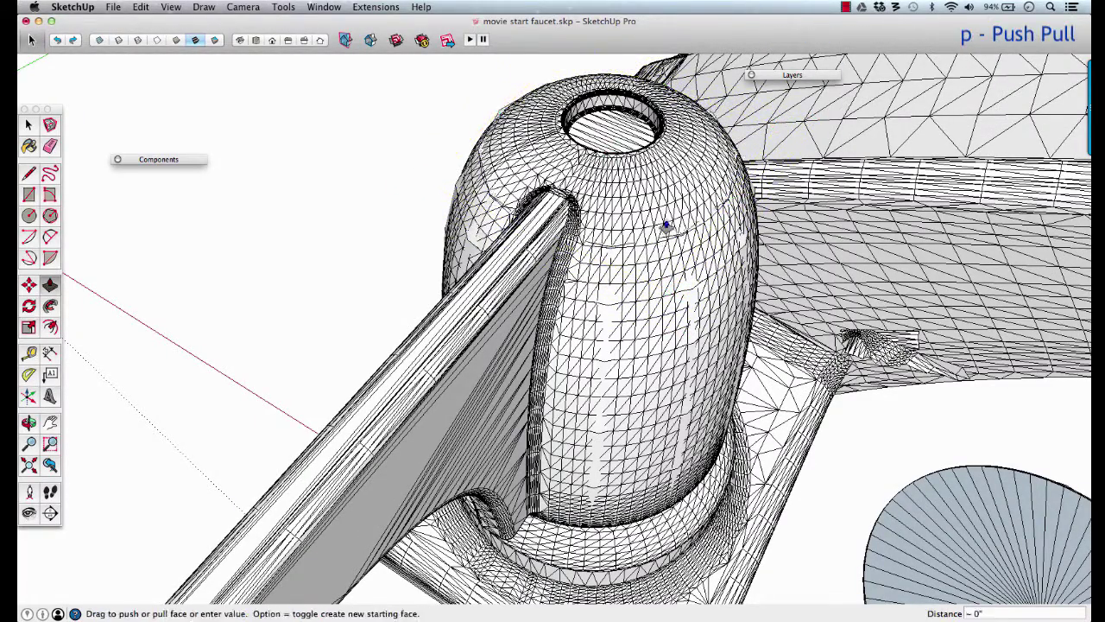
pyautogui.click(659, 212)
pyautogui.press('space')
pyautogui.click(677, 214)
pyautogui.press('s')
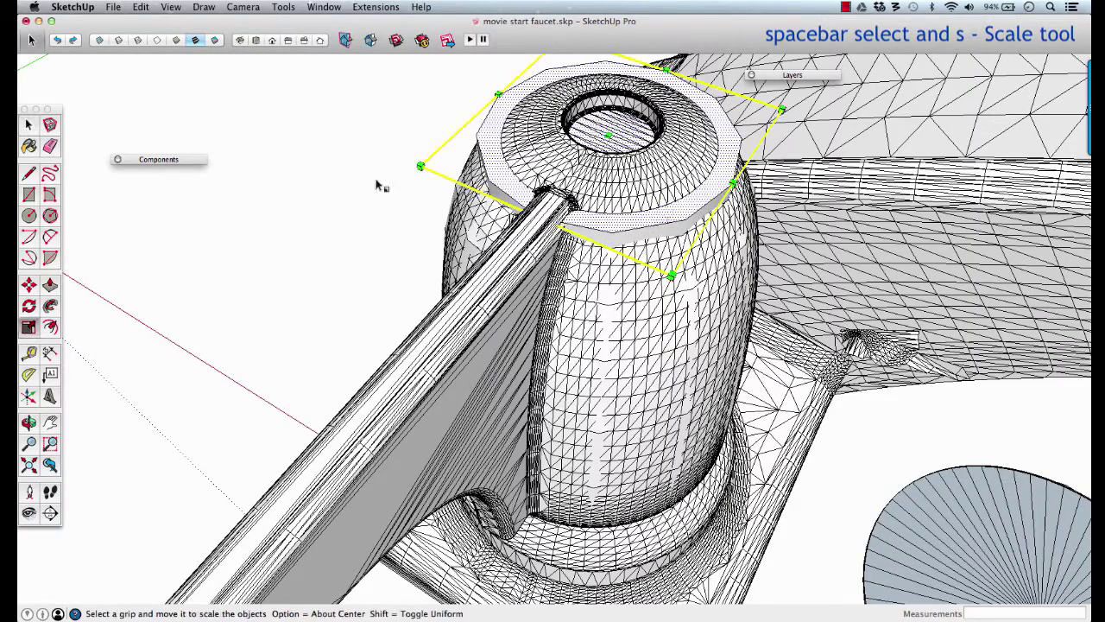
pyautogui.moveTo(416, 167); pyautogui.dragTo(454, 160)
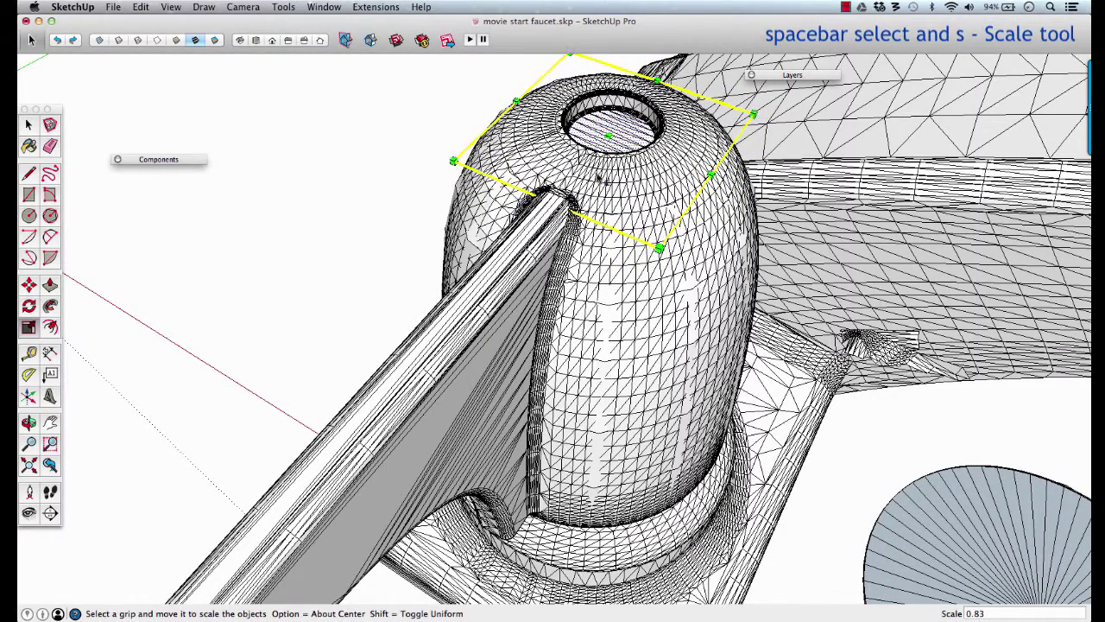
# Step: Push/pull the seventh section up to a mesh point near the dome's opening and scale its top face about the centre to 0.71
pyautogui.press('p')
pyautogui.click(620, 138)
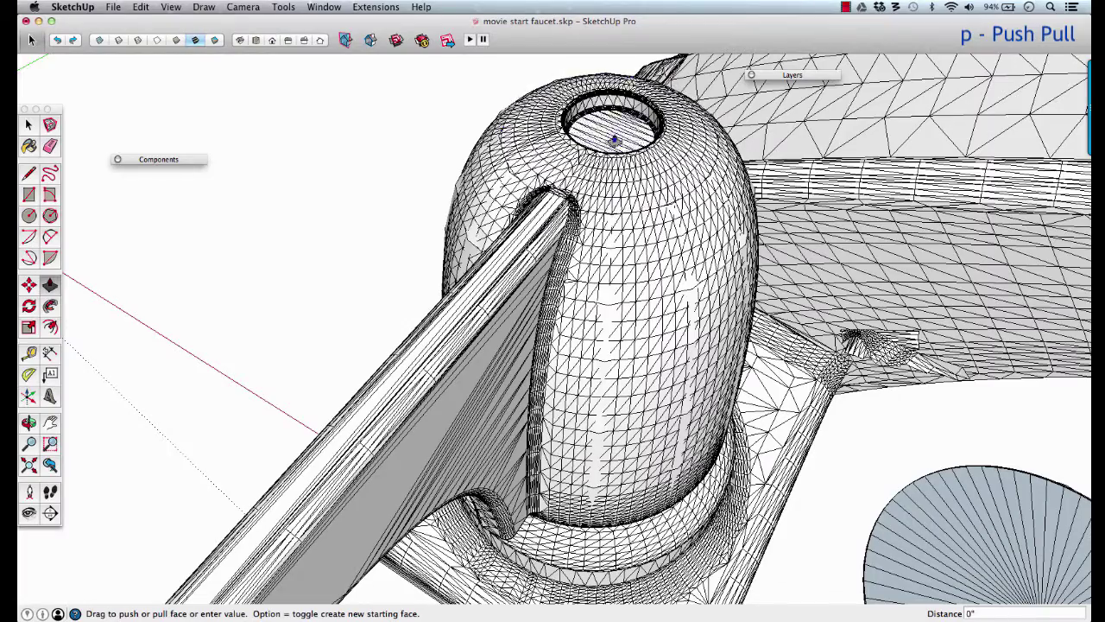
pyautogui.scroll(3, 617, 139)
pyautogui.scroll(-1, 614, 136)
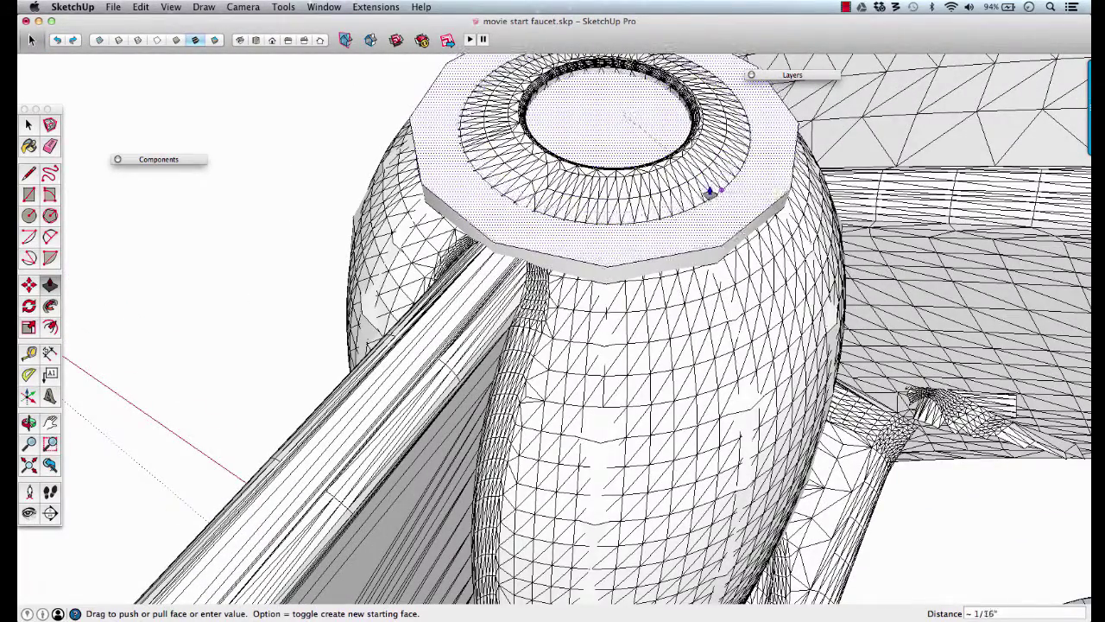
pyautogui.click(709, 187)
pyautogui.press('space')
pyautogui.press('s')
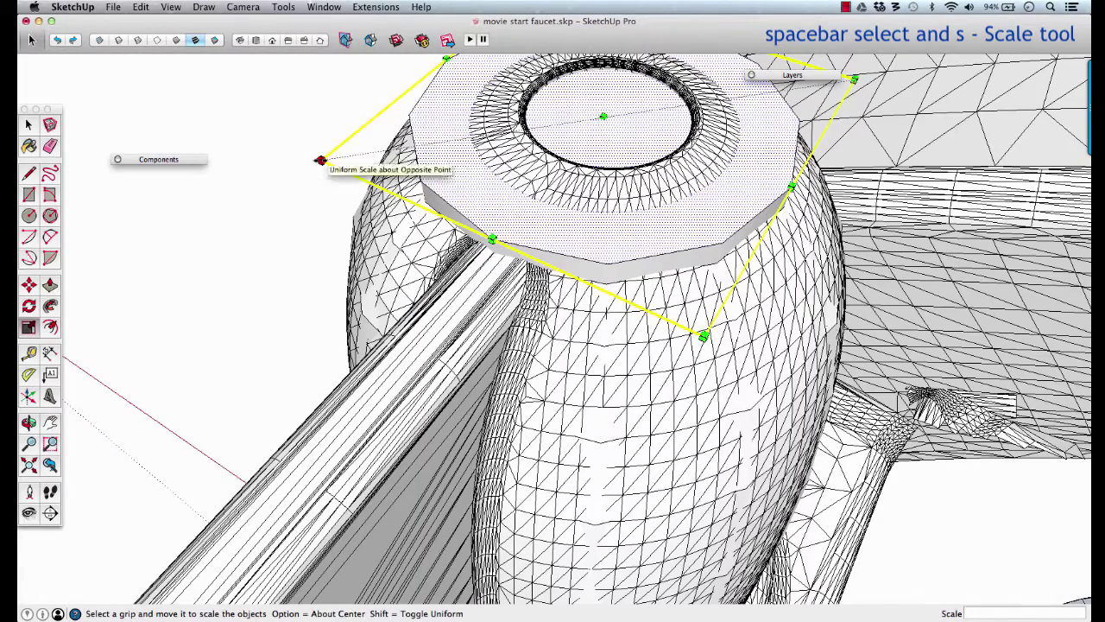
pyautogui.moveTo(321, 162); pyautogui.dragTo(405, 102)
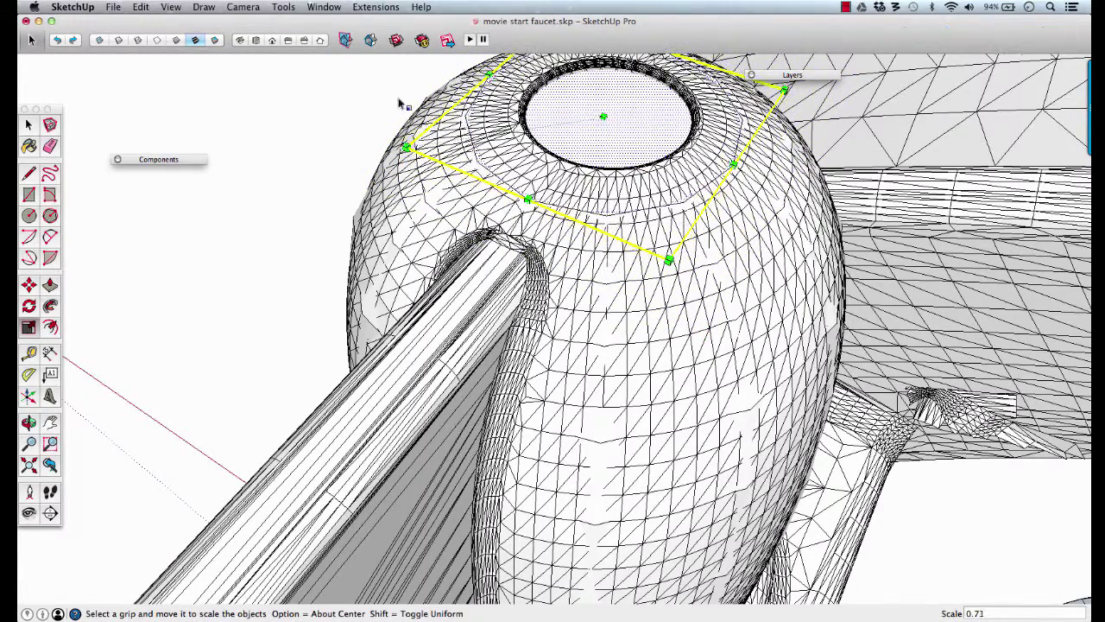
# Step: Push/pull the eighth section up about 1/16" to the mesh beside the opening's rim and scale its top about the centre to 0.71
pyautogui.press('p')
pyautogui.click(652, 185)
pyautogui.click(622, 177)
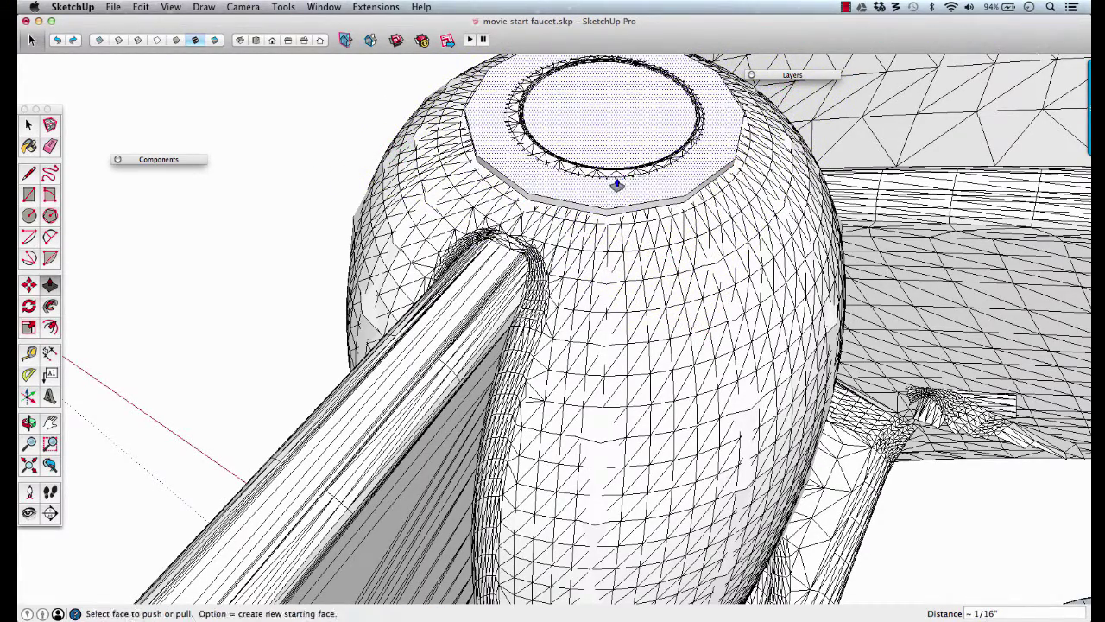
pyautogui.press('space')
pyautogui.press('s')
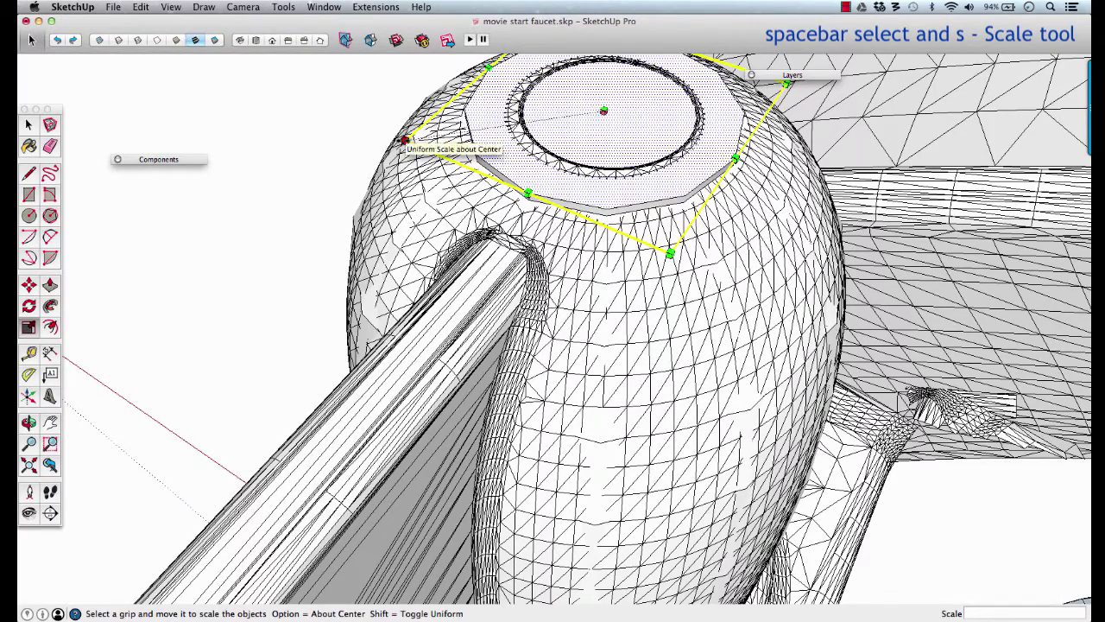
pyautogui.moveTo(405, 140); pyautogui.dragTo(463, 130)
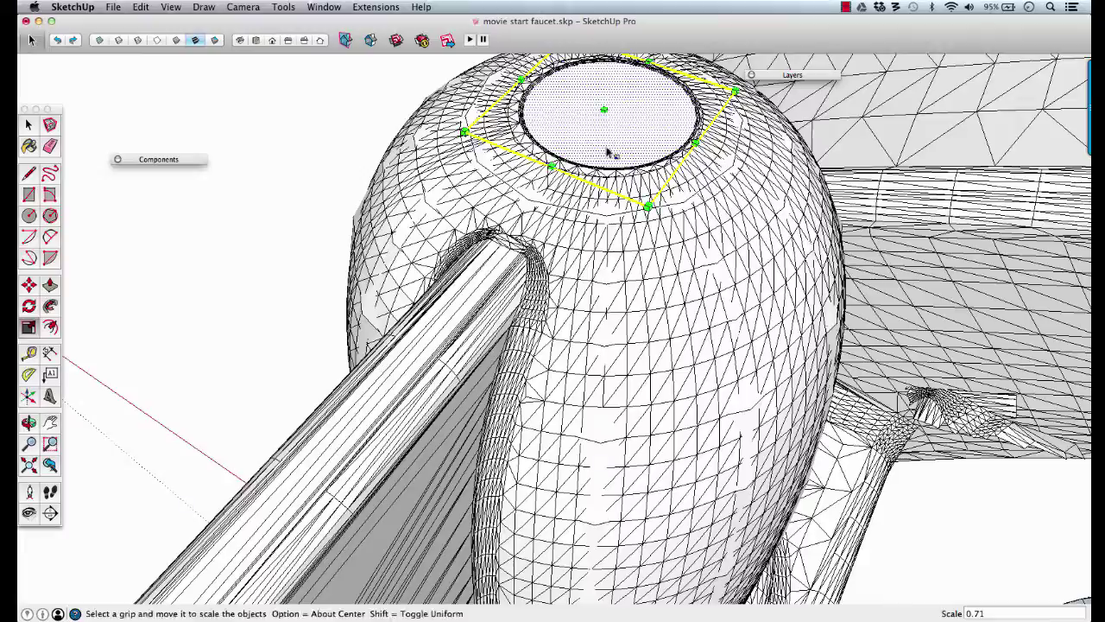
# Step: Push/pull the small top face up slightly, inferring to the mesh edge at the rim of the dome's opening
pyautogui.moveTo(605, 152); pyautogui.dragTo(553, 235, button='middle')
pyautogui.scroll(5, 538, 184)
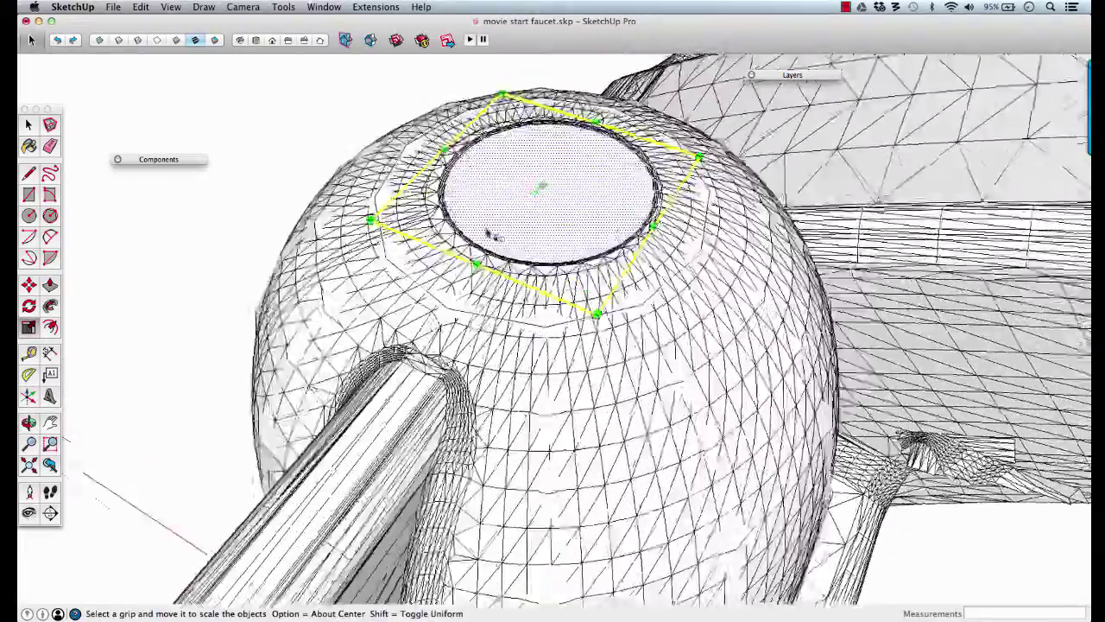
pyautogui.moveTo(484, 230); pyautogui.dragTo(471, 122, button='middle')
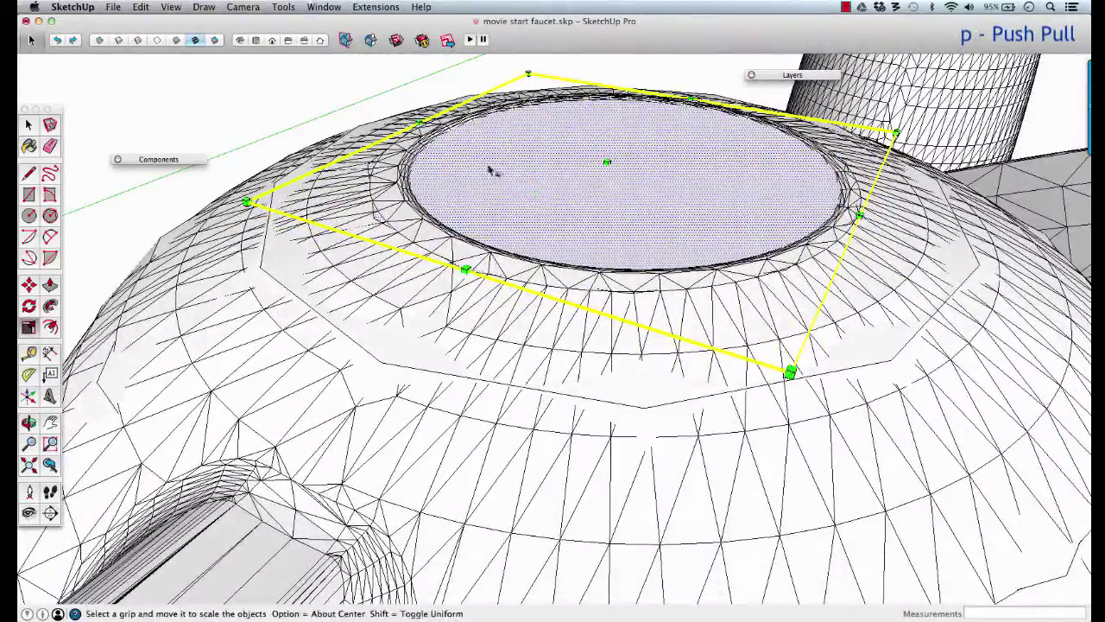
pyautogui.press('p')
pyautogui.click(449, 185)
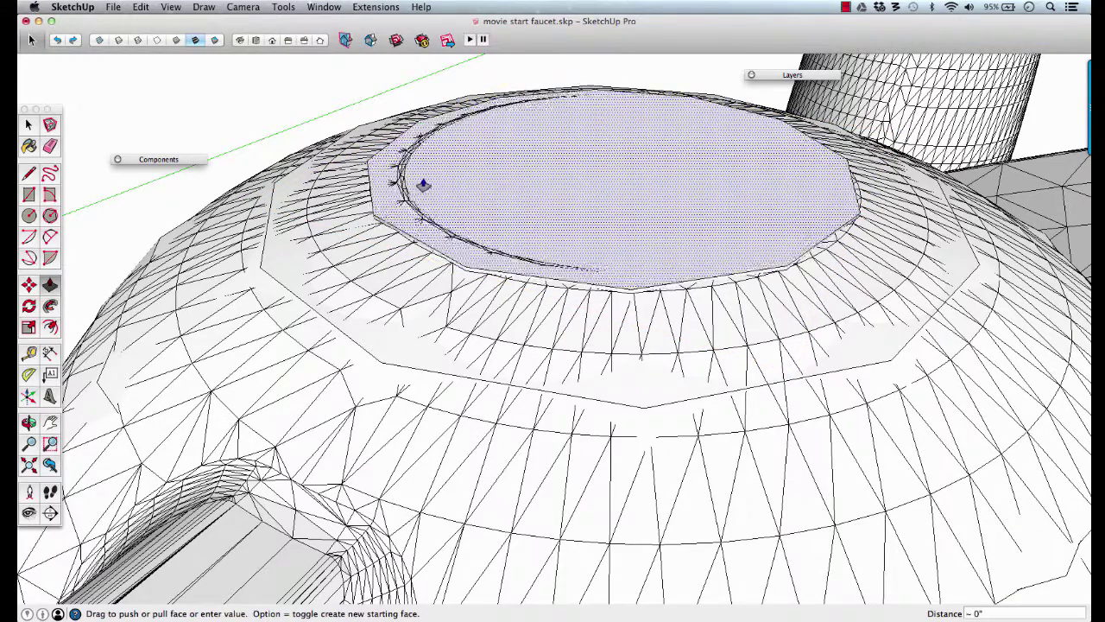
pyautogui.click(403, 183)
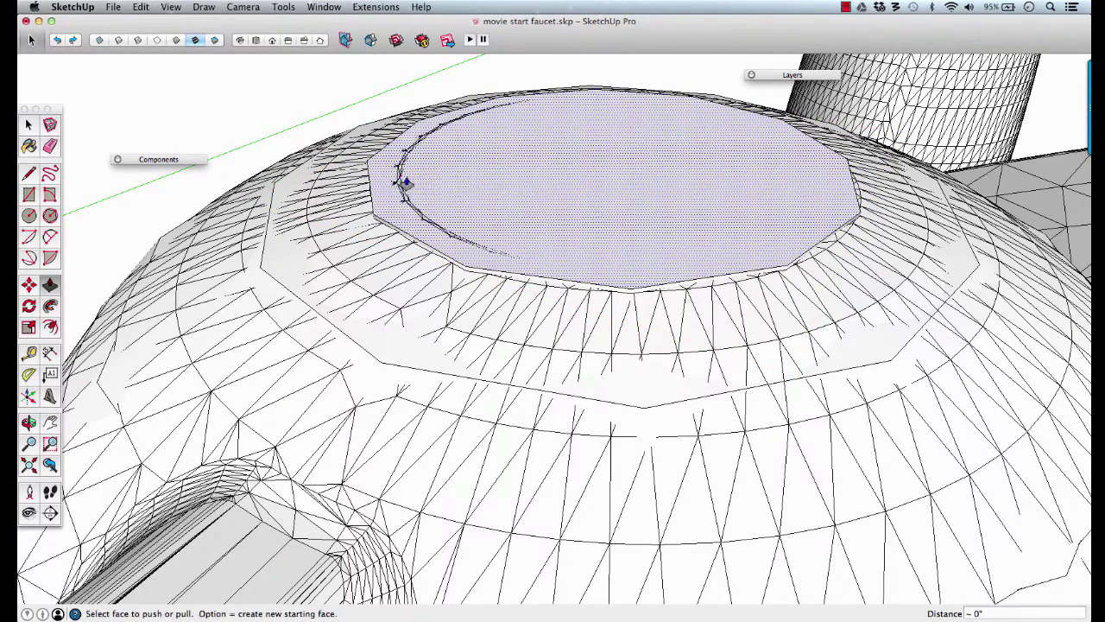
# Step: Scale the rim's top face inward about its centre until it matches the inner edge of the dome's opening
pyautogui.press('space')
pyautogui.click(458, 185)
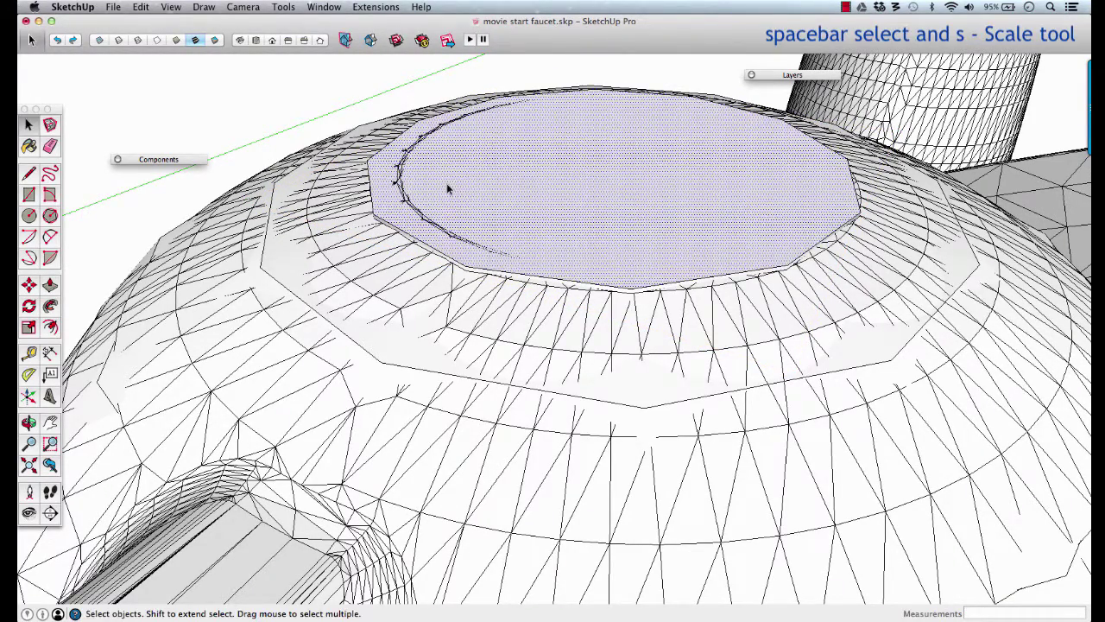
pyautogui.press('s')
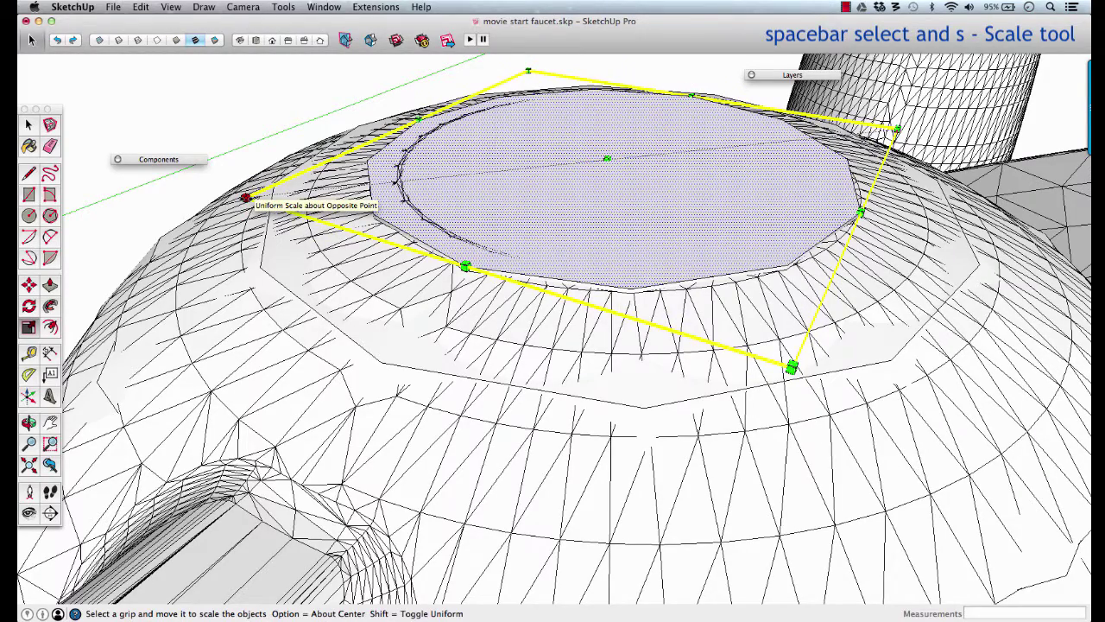
pyautogui.keyDown('alt'); pyautogui.moveTo(246, 196); pyautogui.dragTo(301, 186); pyautogui.keyUp('alt')
# Step: Push/pull the face inside the rim down about 1/8" to form the recess, inferring to the floor of the original mesh
pyautogui.press('p')
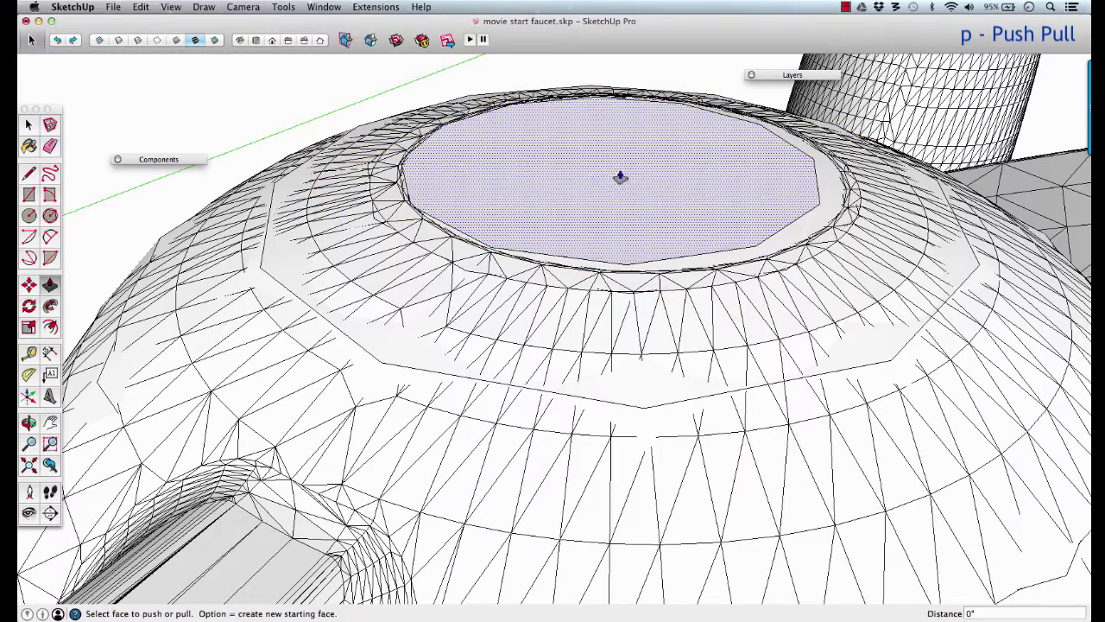
pyautogui.moveTo(620, 177); pyautogui.dragTo(638, 251)
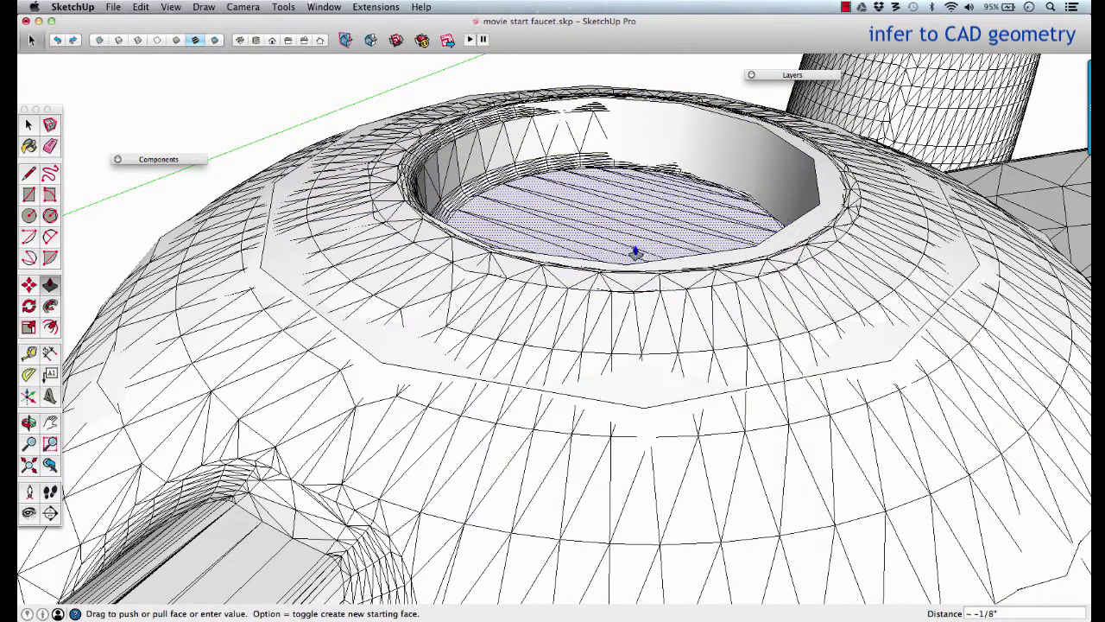
pyautogui.click(635, 252)
pyautogui.scroll(-6, 636, 235)
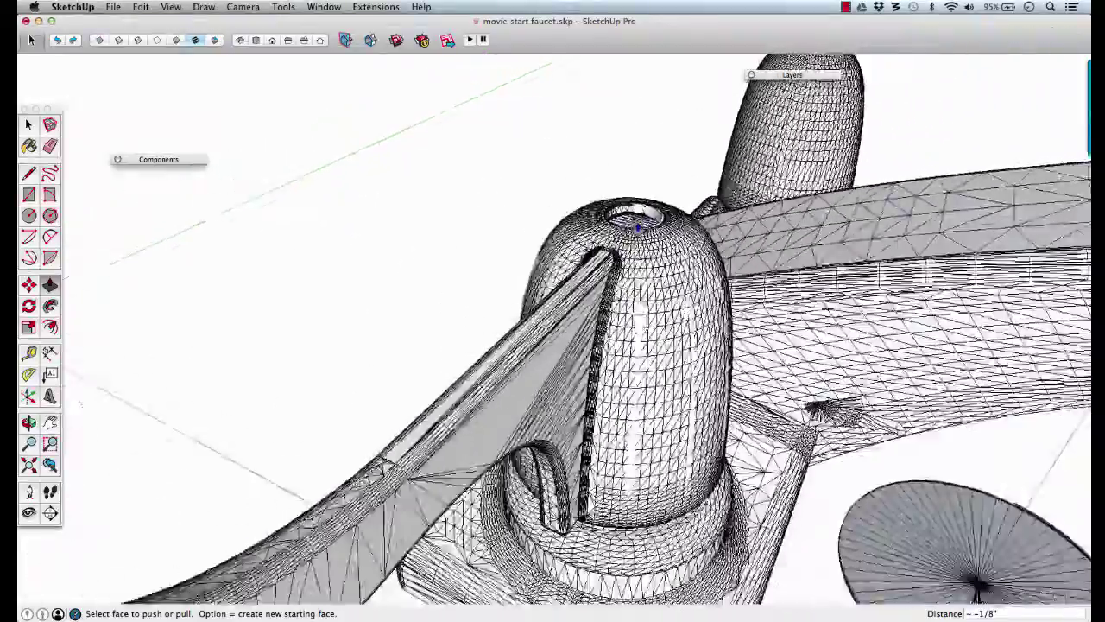
pyautogui.scroll(-2, 637, 226)
pyautogui.moveTo(661, 313); pyautogui.dragTo(470, 226, button='middle')
# Step: Expand and enlarge the Layers window, toggle the faucet layer's visibility to compare the meshes, and leave that layer hidden
pyautogui.press('space')
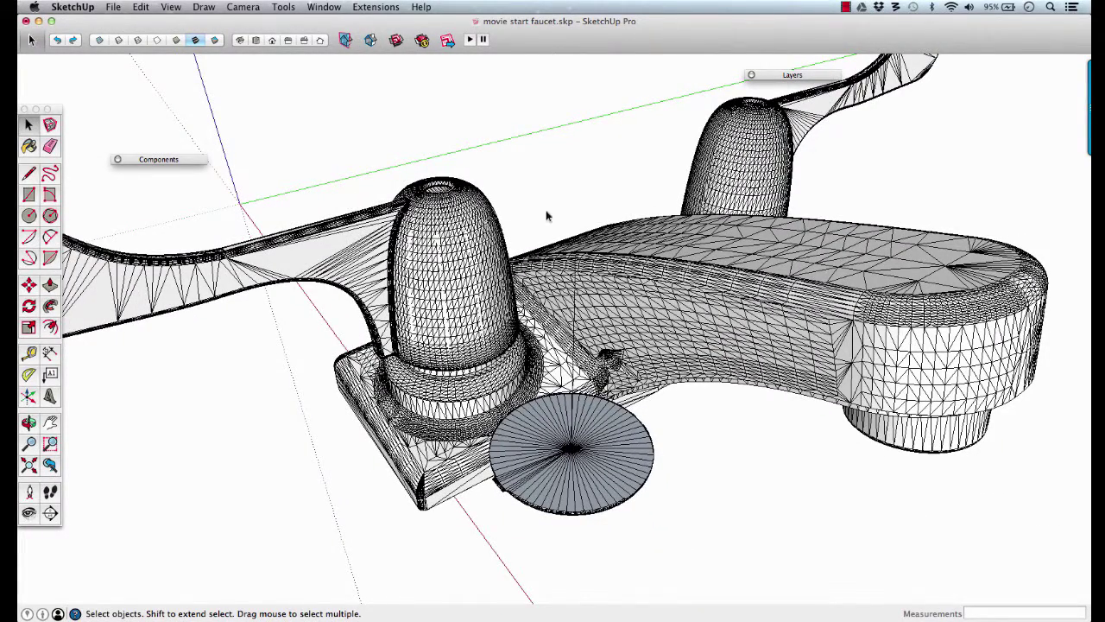
pyautogui.click(780, 76)
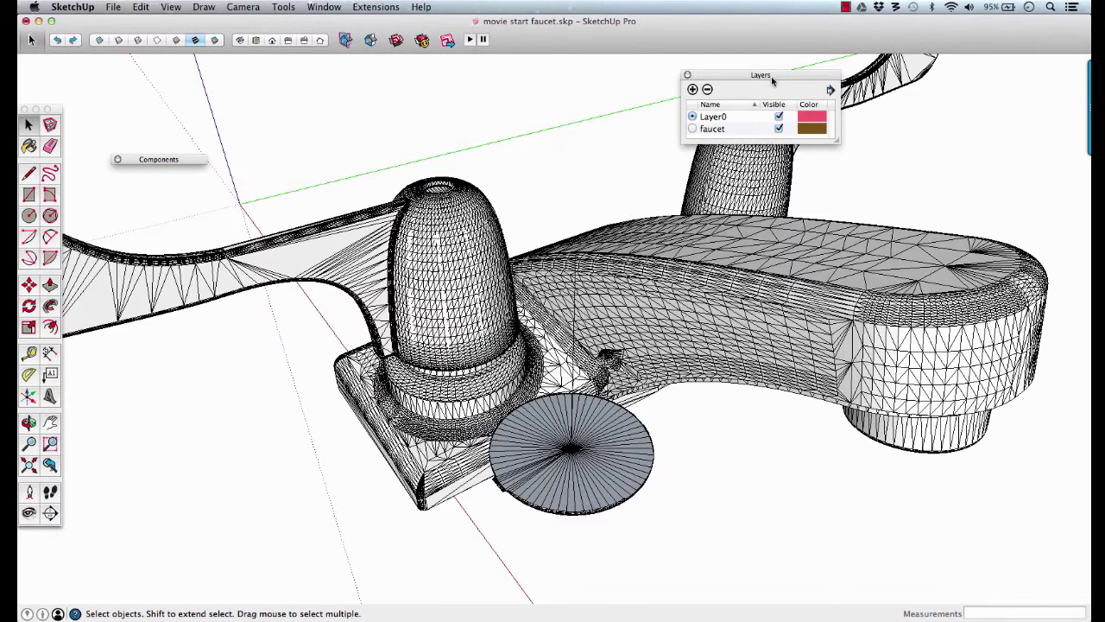
pyautogui.moveTo(833, 143); pyautogui.dragTo(846, 188)
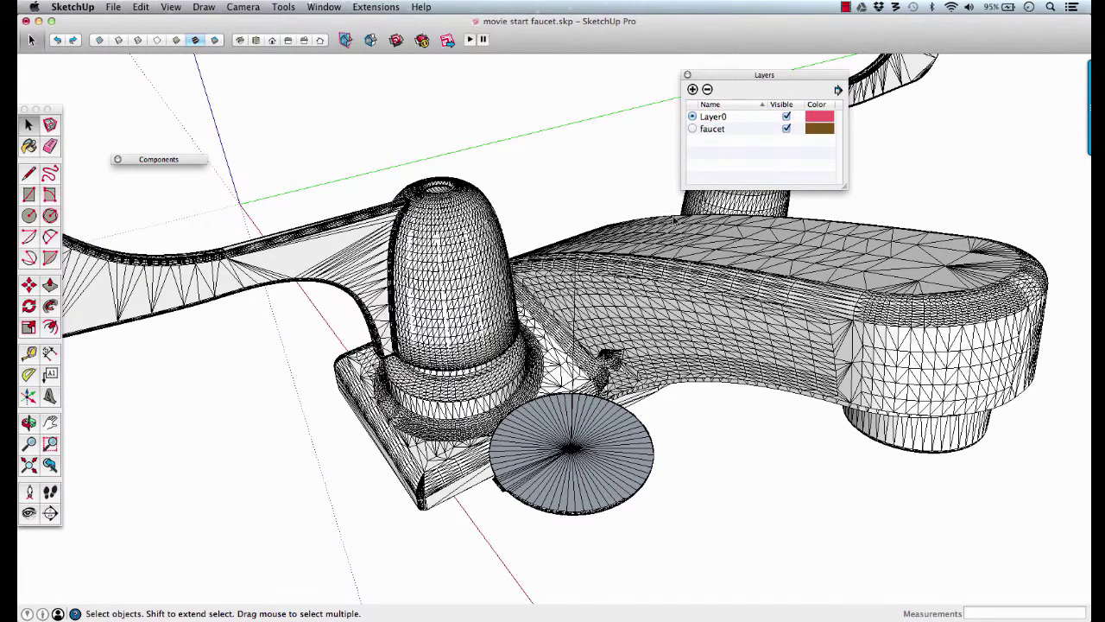
pyautogui.click(787, 129)
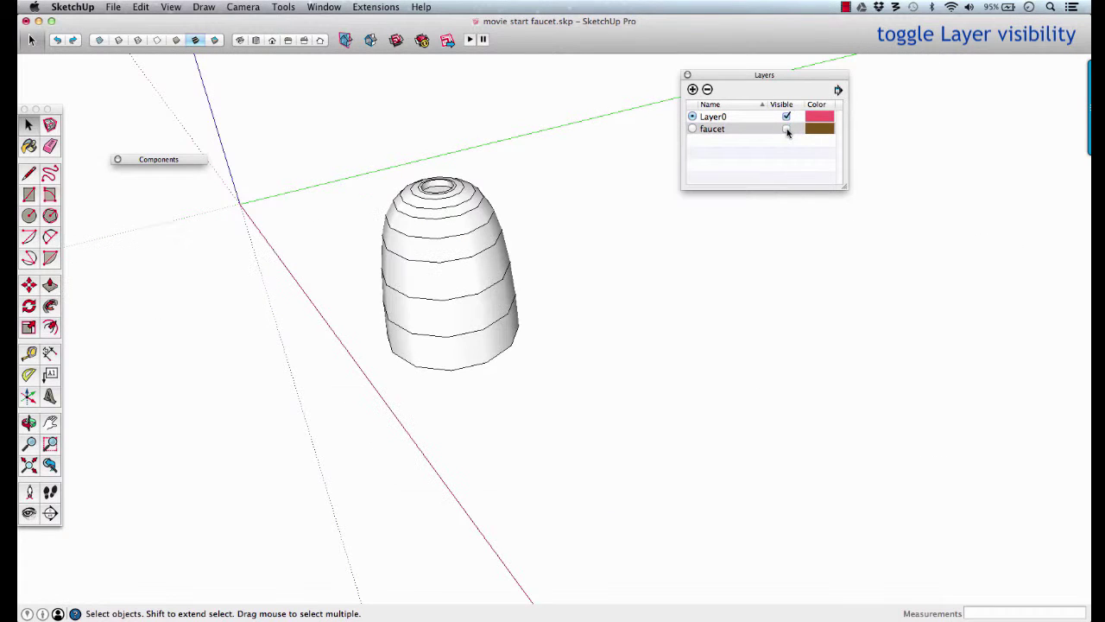
pyautogui.click(786, 128)
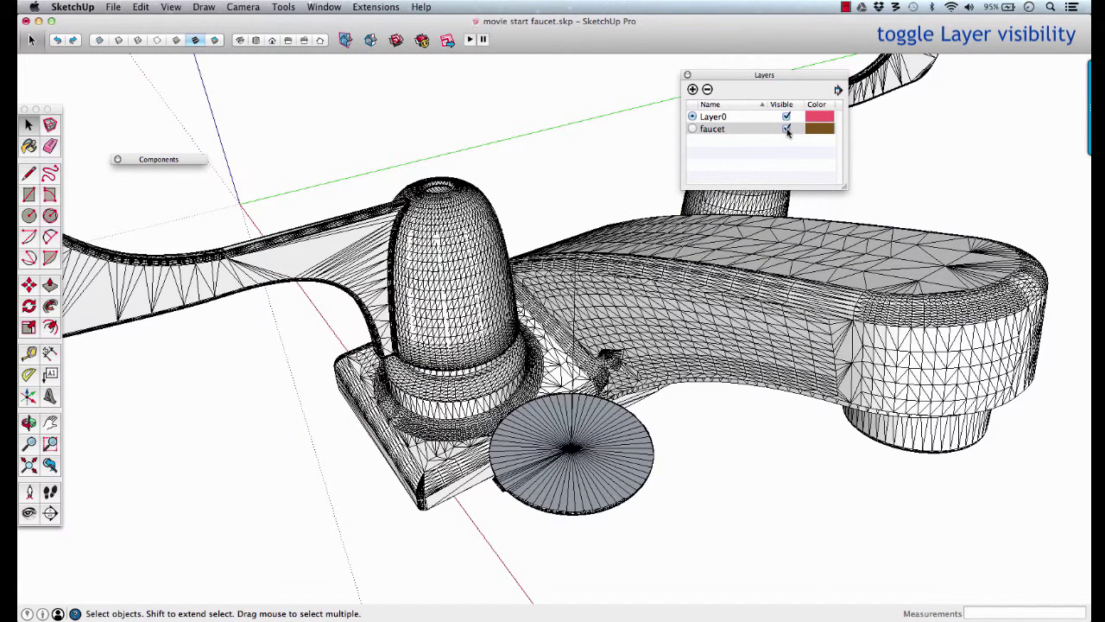
pyautogui.click(787, 129)
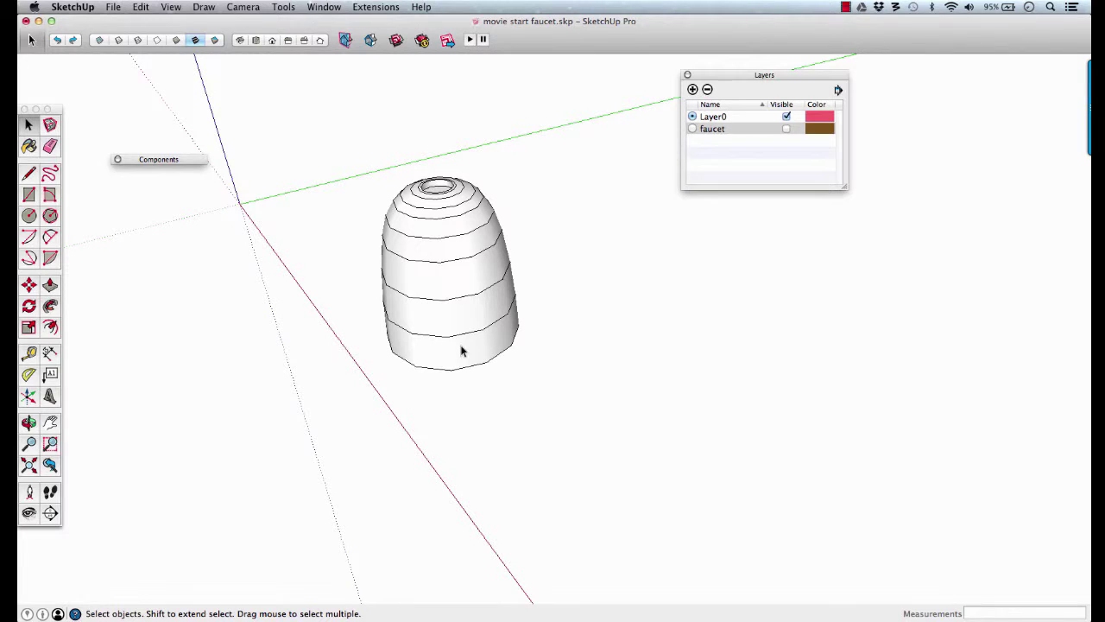
# Step: Select the whole dome and soften its edges with Smooth Normals and Soften coplanar enabled, closing the Soften/Smooth Edges window when done
pyautogui.hotkey('shift', 'h')
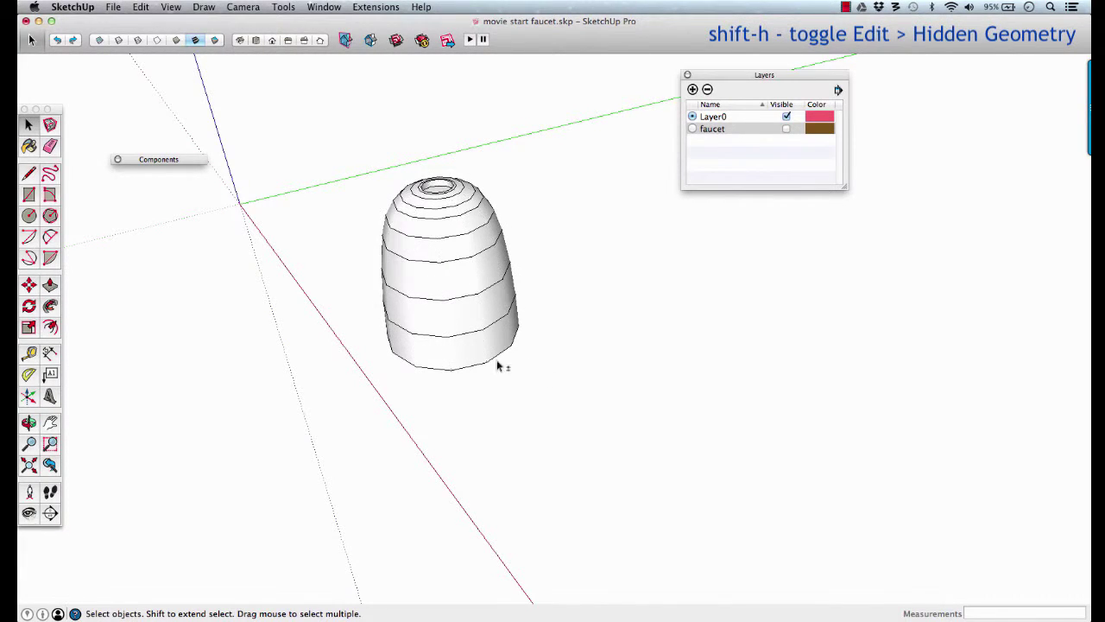
pyautogui.tripleClick(427, 355)
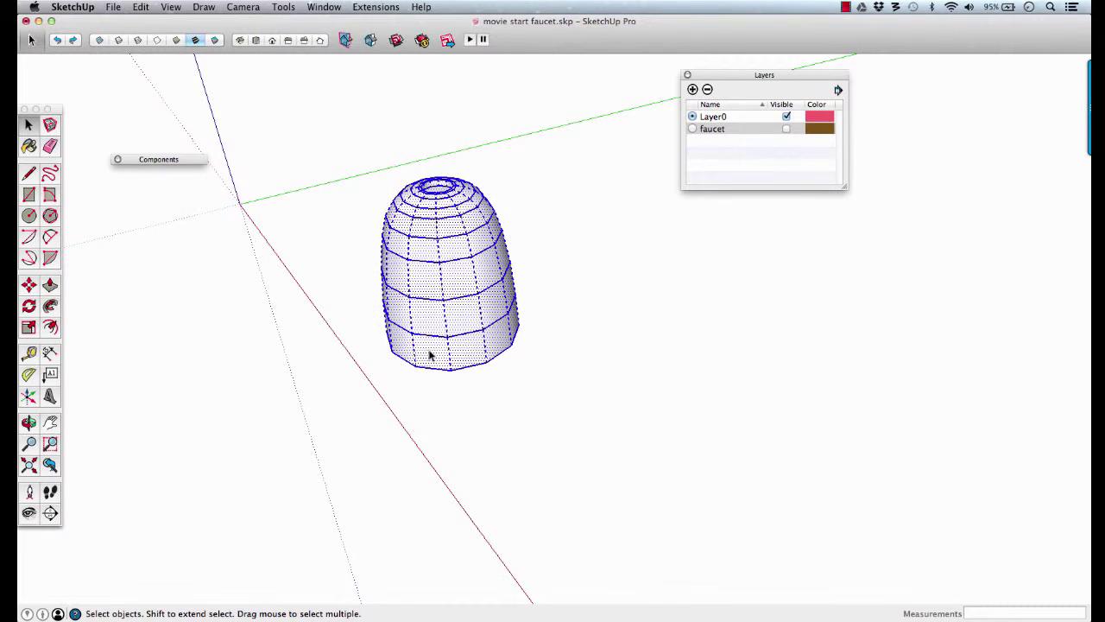
pyautogui.rightClick(430, 354)
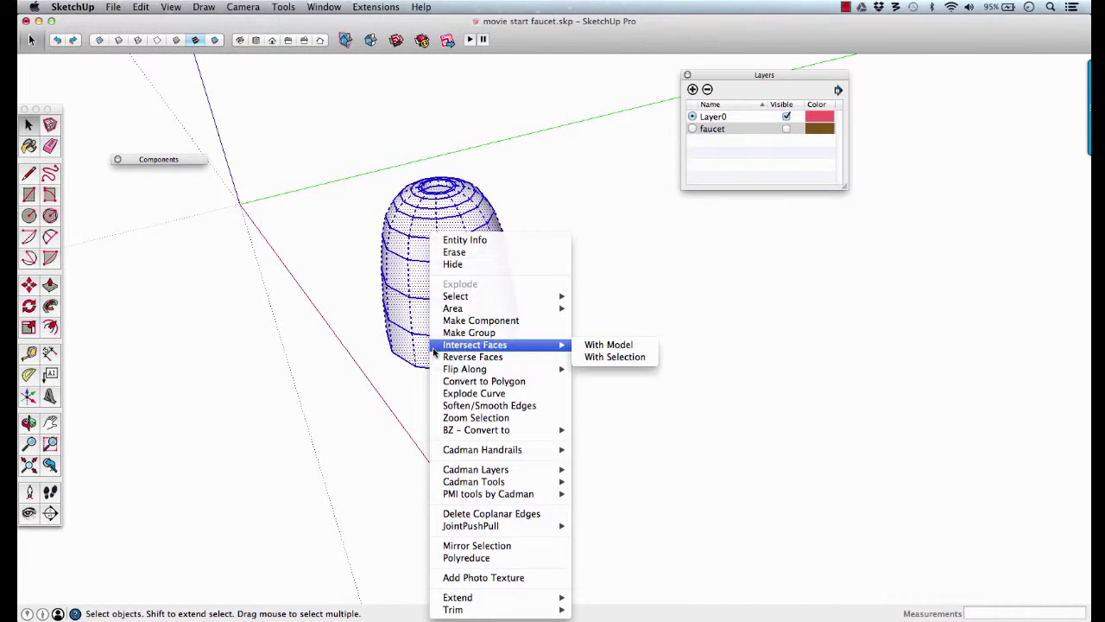
pyautogui.click(519, 406)
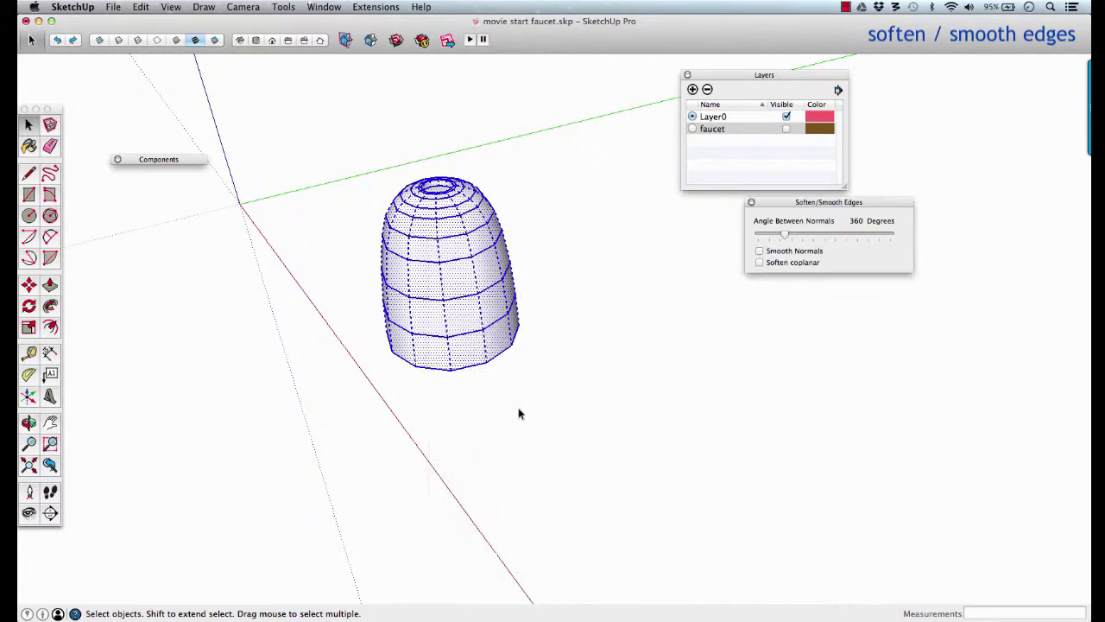
pyautogui.click(760, 252)
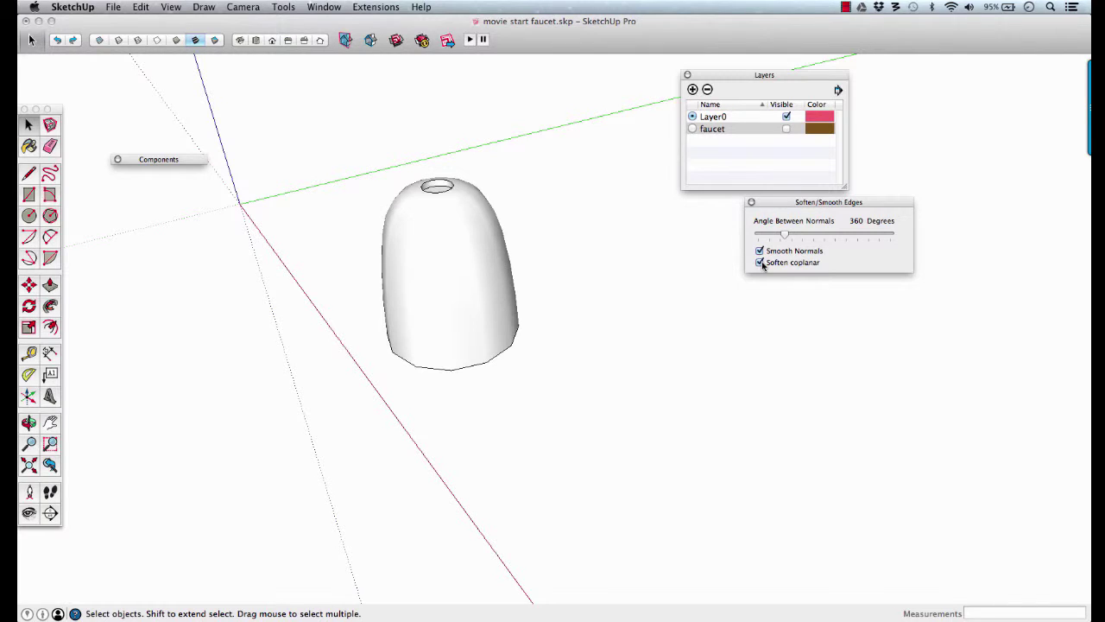
pyautogui.moveTo(786, 238)
pyautogui.mouseDown()
pyautogui.moveTo(849, 239)
pyautogui.moveTo(759, 241)
pyautogui.moveTo(786, 241)
pyautogui.mouseUp()
pyautogui.moveTo(784, 240)
pyautogui.mouseDown()
pyautogui.moveTo(759, 240)
pyautogui.moveTo(783, 240)
pyautogui.mouseUp()
pyautogui.click(752, 204)
pyautogui.click(570, 309)
# Step: Offset the dome's bottom face inward about 3/16" to the neck of the original mesh, making the faucet layer visible for inference
pyautogui.moveTo(380, 278); pyautogui.dragTo(489, 213, button='middle')
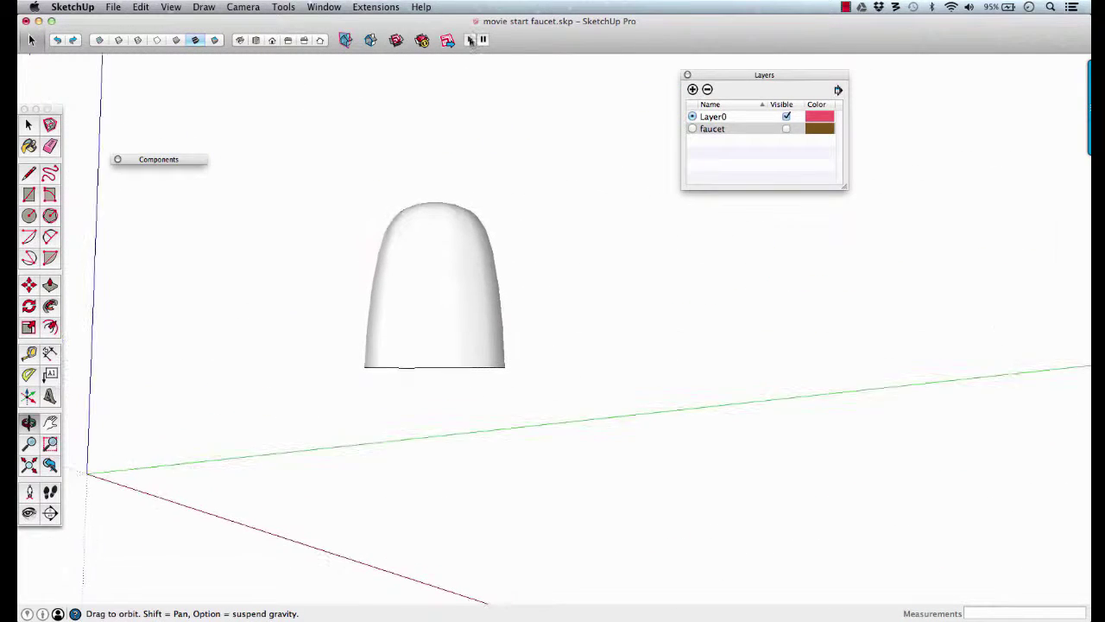
pyautogui.moveTo(467, 312); pyautogui.dragTo(456, 366, button='middle')
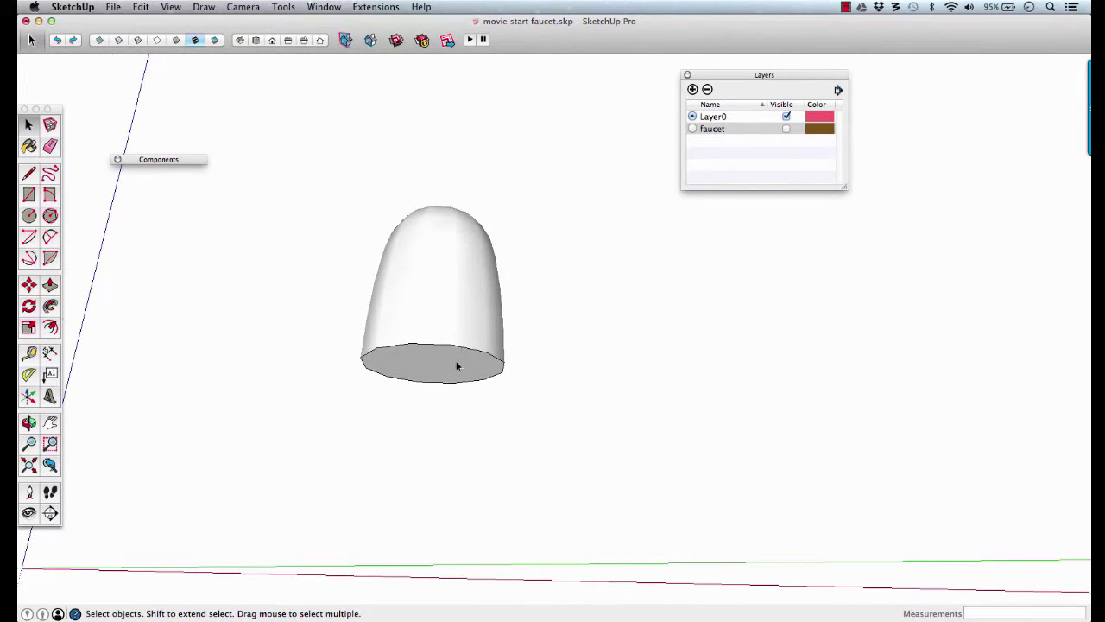
pyautogui.scroll(2, 457, 366)
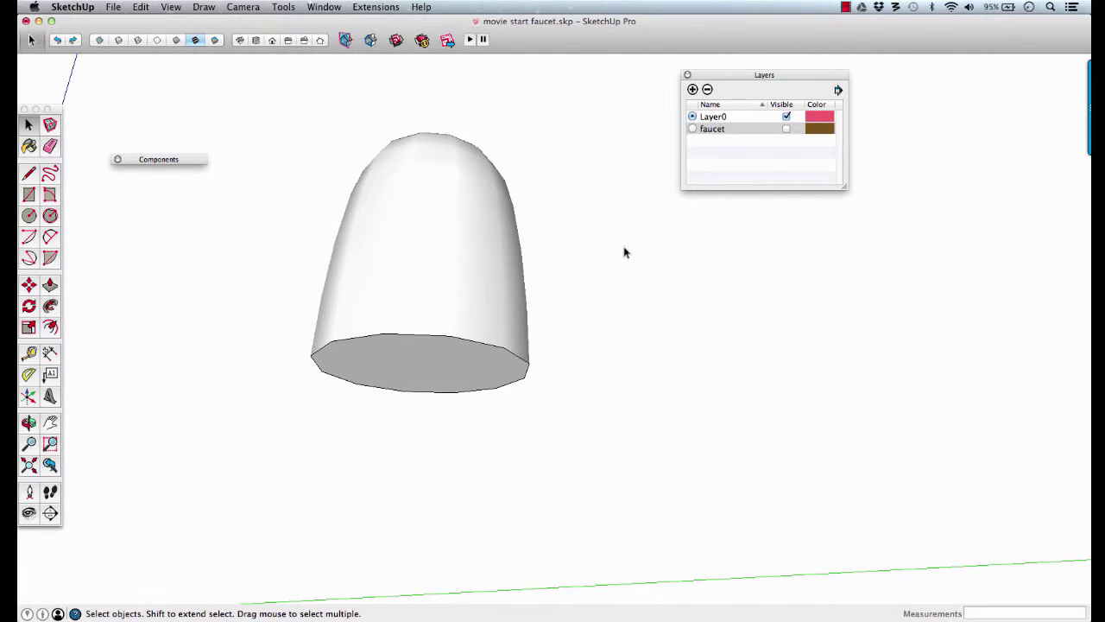
pyautogui.click(458, 364)
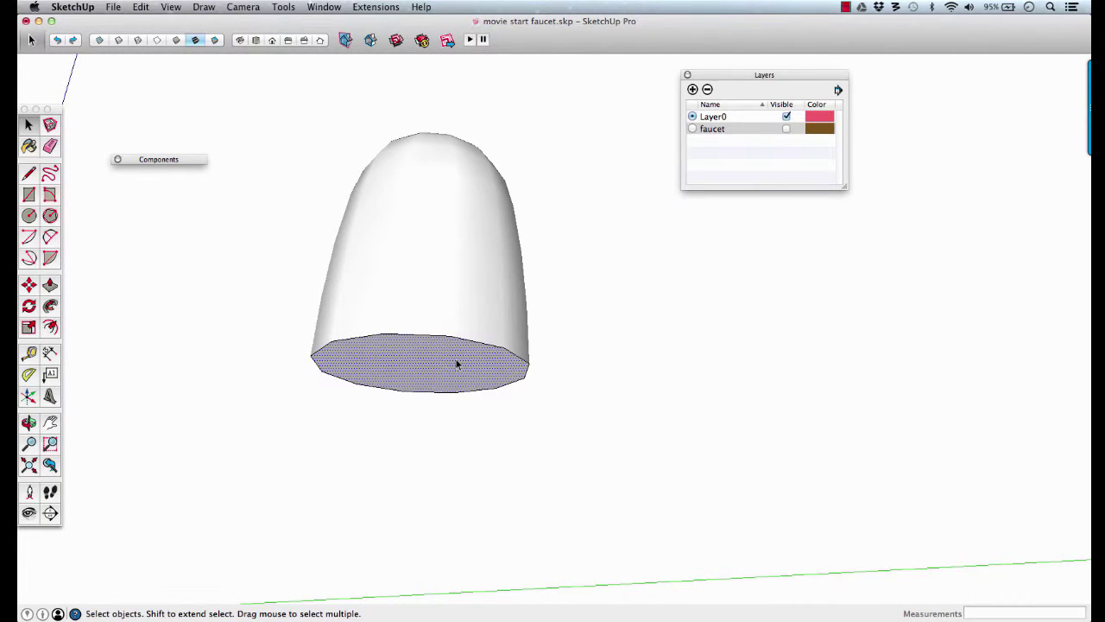
pyautogui.press('f')
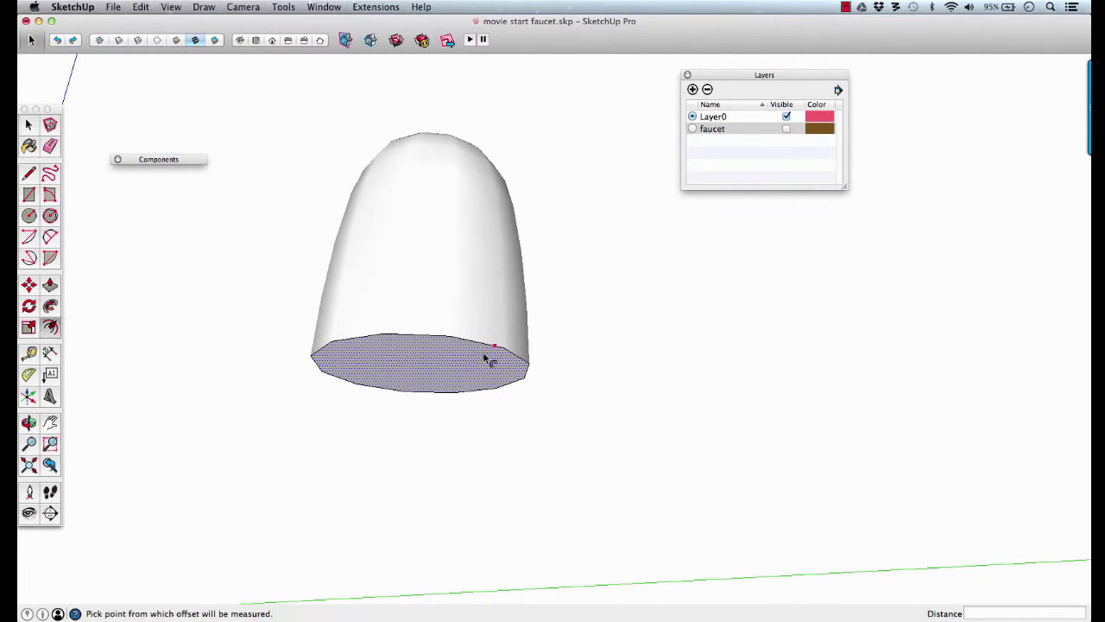
pyautogui.click(508, 362)
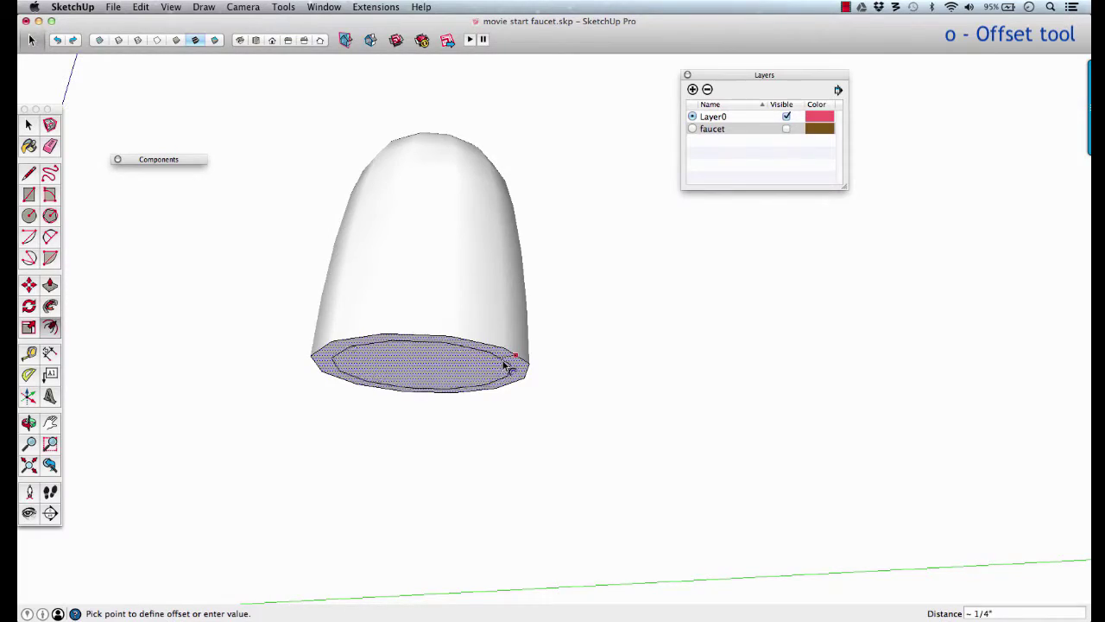
pyautogui.click(786, 129)
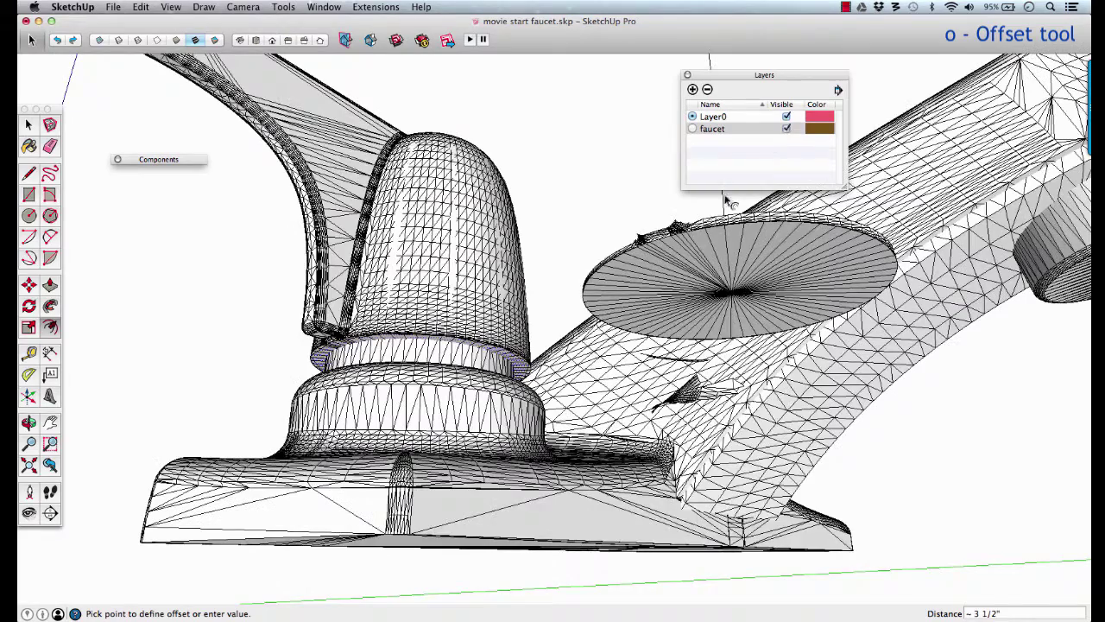
pyautogui.scroll(2, 510, 362)
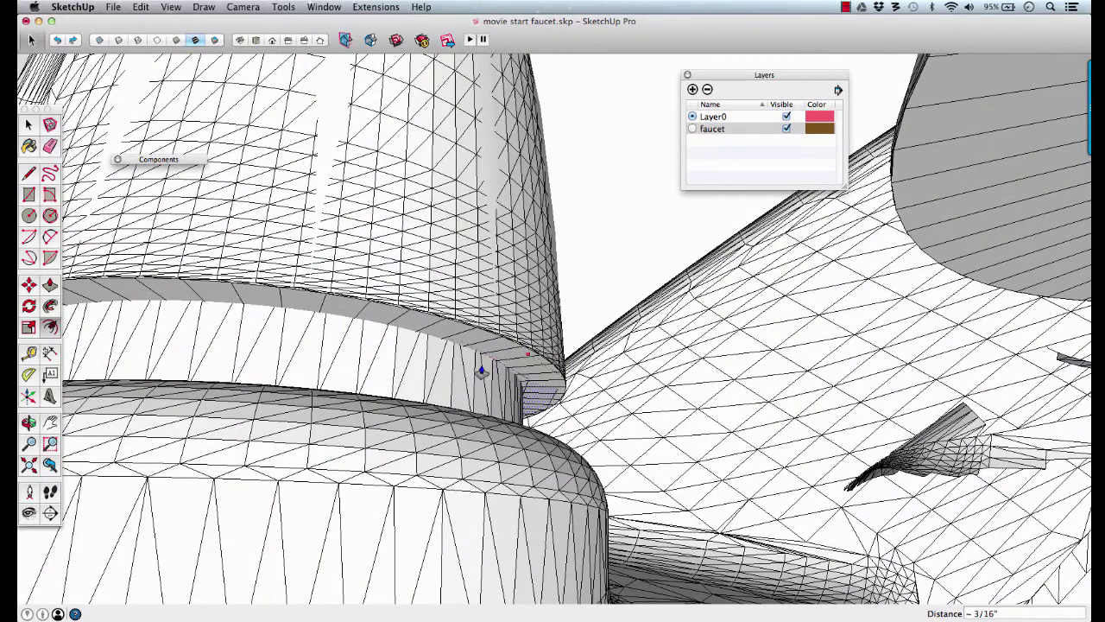
# Step: Push/pull the inner bottom face down about 3/8" to form the neck, inferring to the mesh below, and hide the faucet layer
pyautogui.moveTo(489, 399); pyautogui.dragTo(485, 508, button='middle')
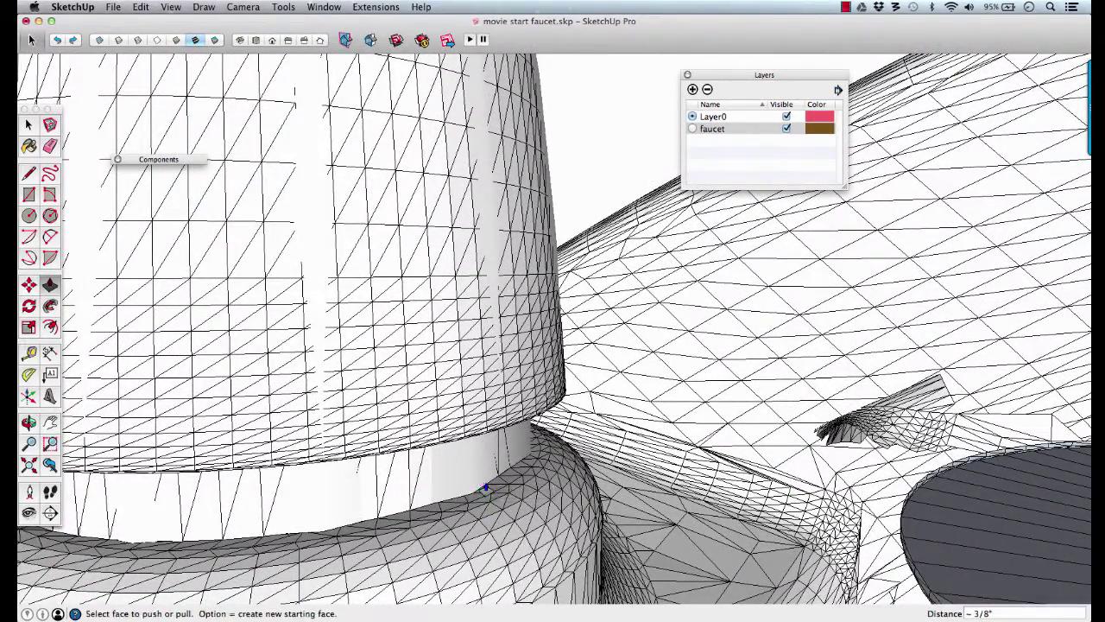
pyautogui.moveTo(457, 481); pyautogui.dragTo(521, 400, button='middle')
pyautogui.click(787, 129)
pyautogui.moveTo(606, 380)
pyautogui.mouseDown(button='middle')
pyautogui.moveTo(648, 258)
pyautogui.moveTo(644, 267)
pyautogui.mouseUp(button='middle')
# Step: Offset the neck's bottom outline outward, using the visible faucet layer to infer to the mesh's rounded collar below the neck
pyautogui.press('o')
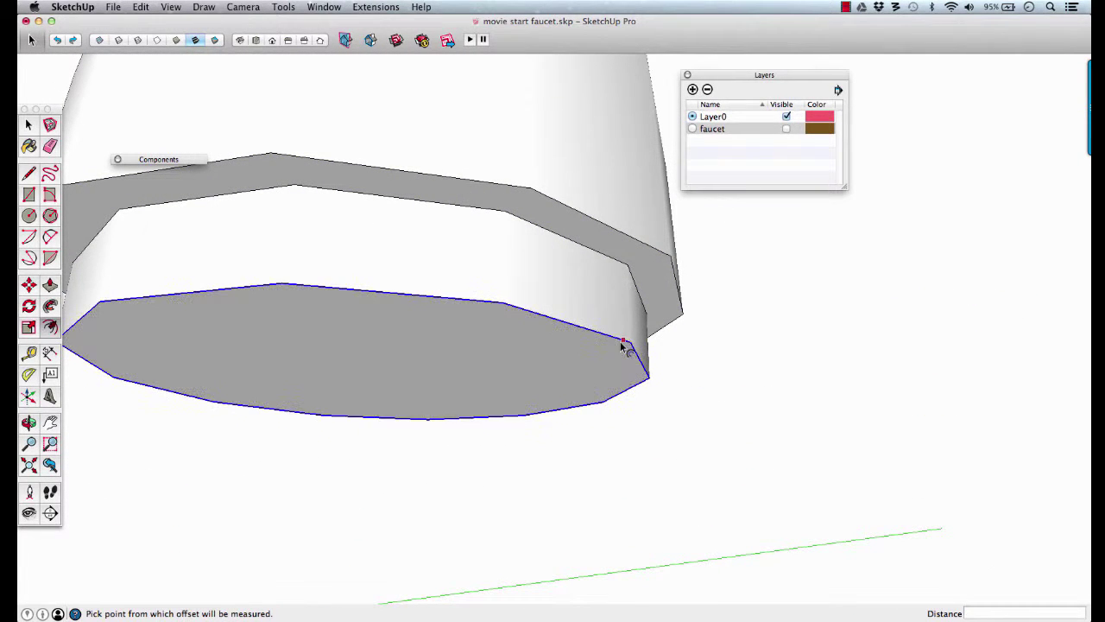
pyautogui.click(625, 344)
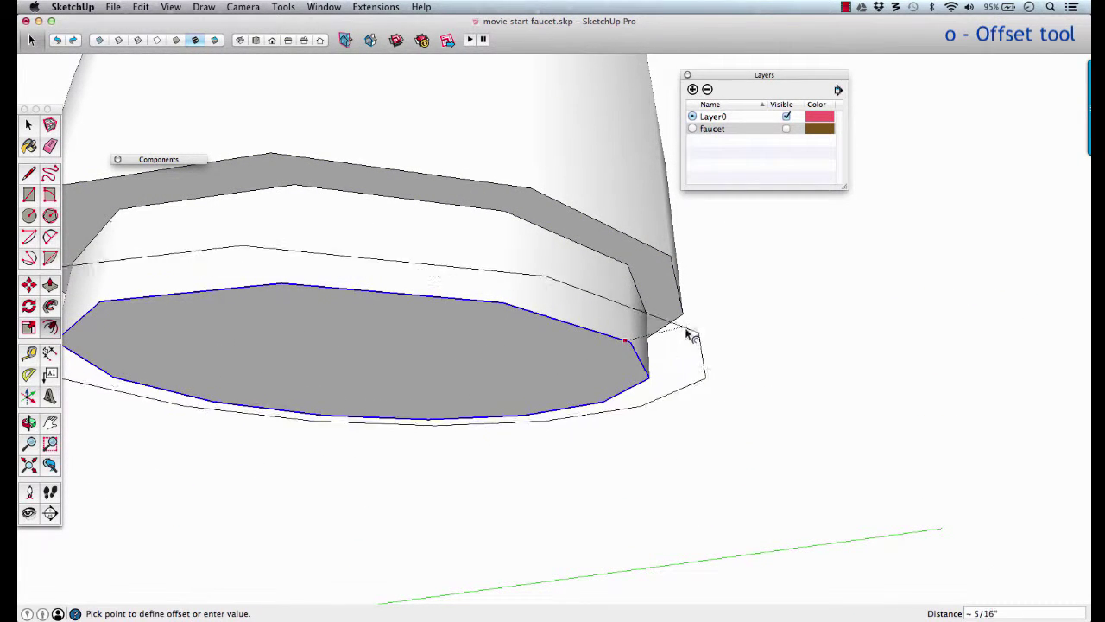
pyautogui.click(787, 129)
pyautogui.moveTo(722, 322); pyautogui.dragTo(660, 458, button='middle')
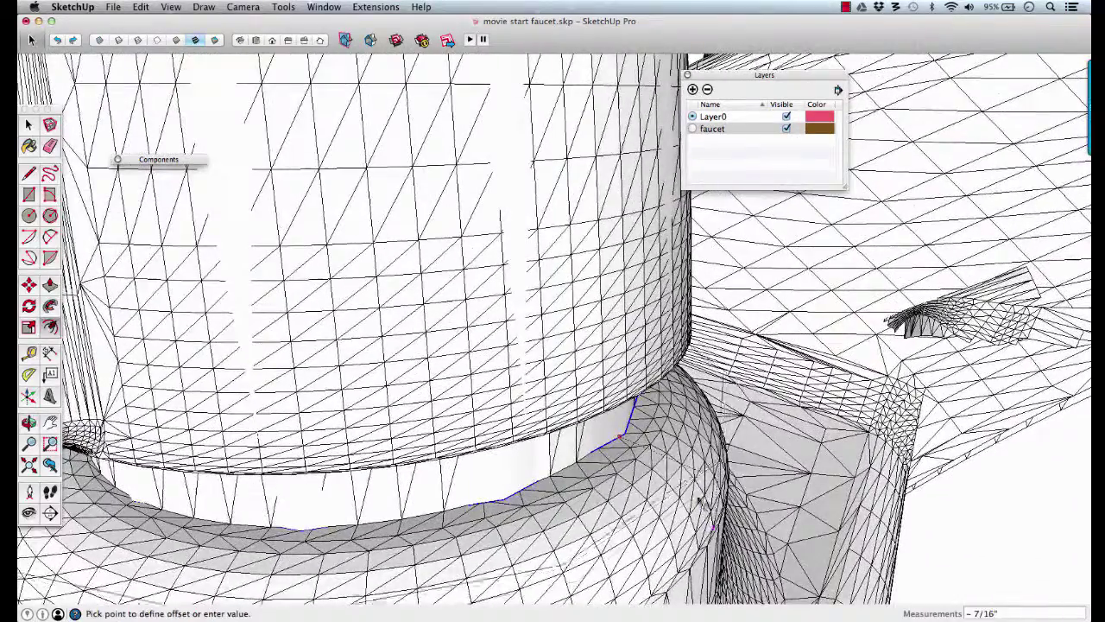
pyautogui.click(646, 456)
pyautogui.moveTo(659, 461); pyautogui.dragTo(631, 333, button='middle')
# Step: Push/pull the ring around the neck's base down about 1/16", inferring to a mesh endpoint on the collar, and hide the faucet layer
pyautogui.press('p')
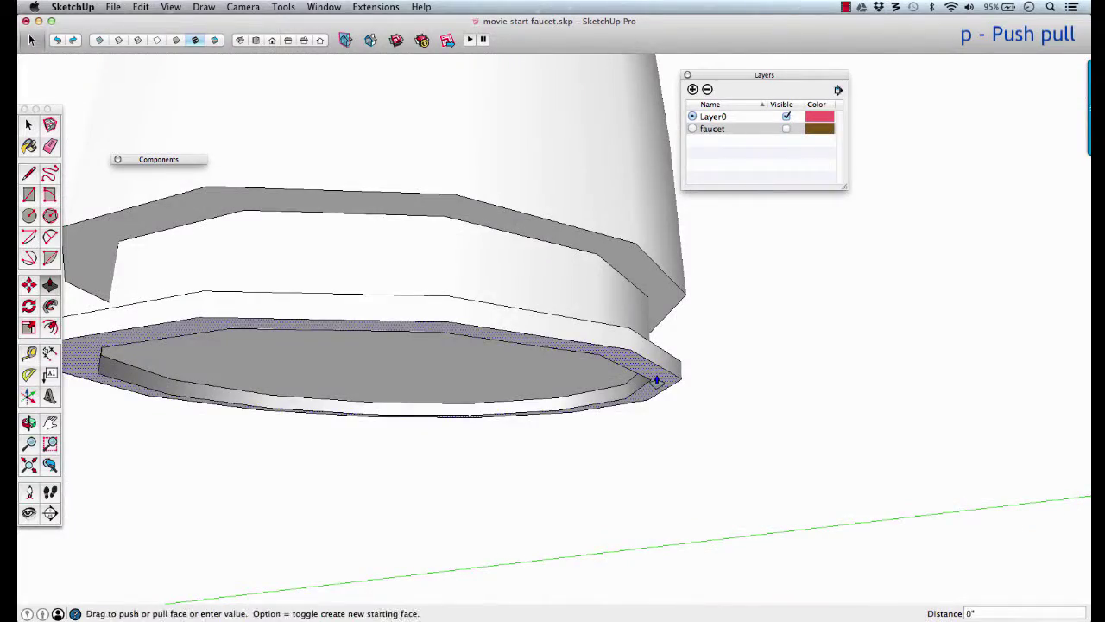
pyautogui.moveTo(656, 380); pyautogui.dragTo(802, 150)
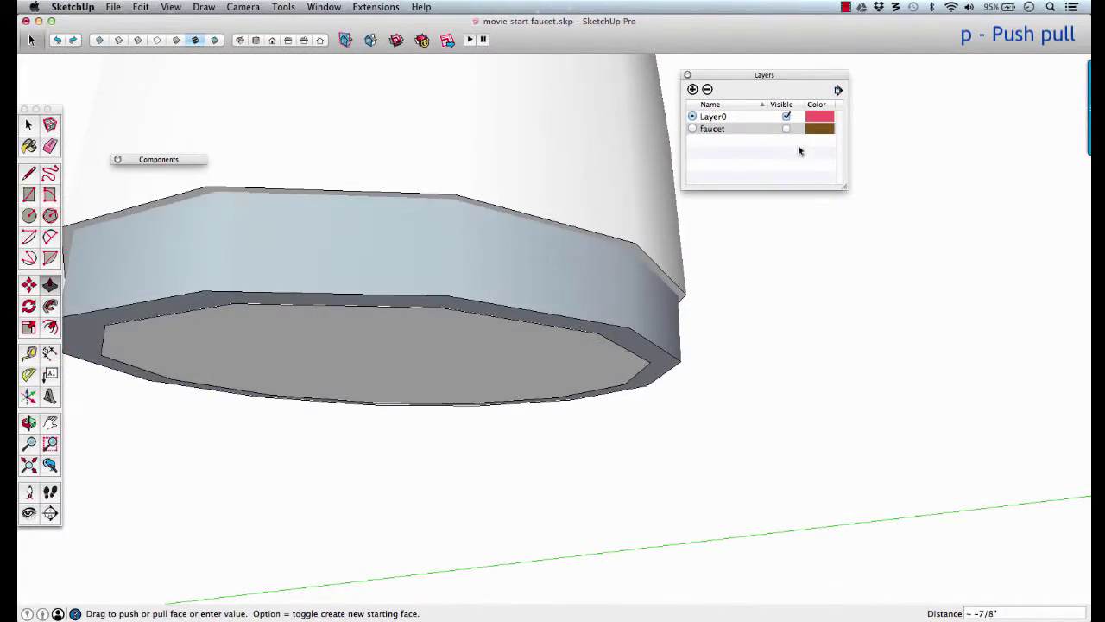
pyautogui.click(786, 128)
pyautogui.moveTo(715, 365); pyautogui.dragTo(683, 458, button='middle')
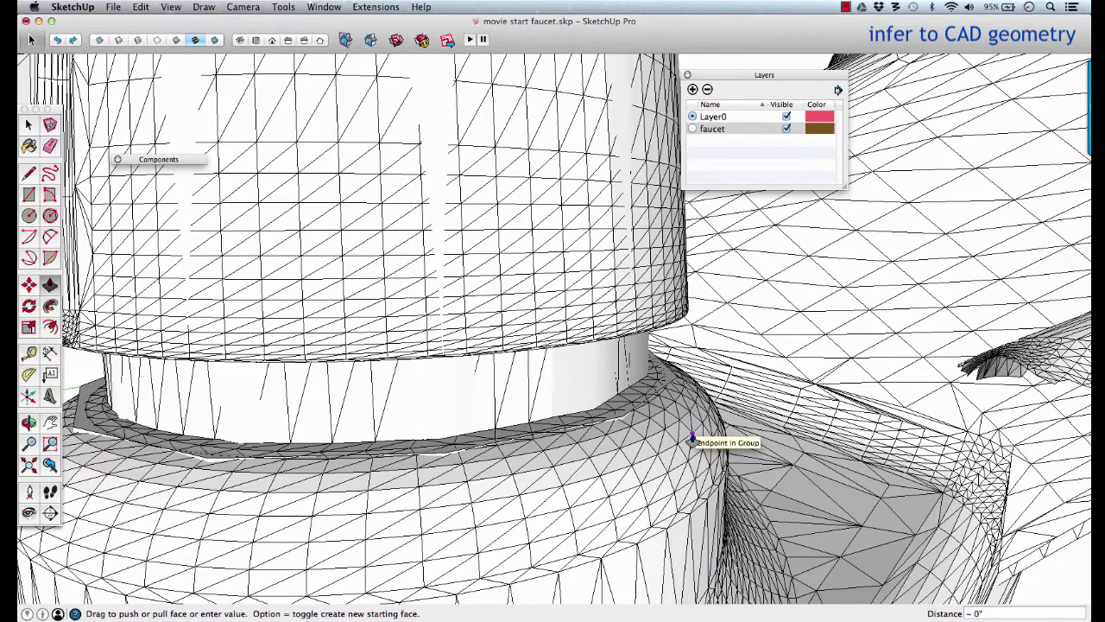
pyautogui.scroll(-2, 692, 440)
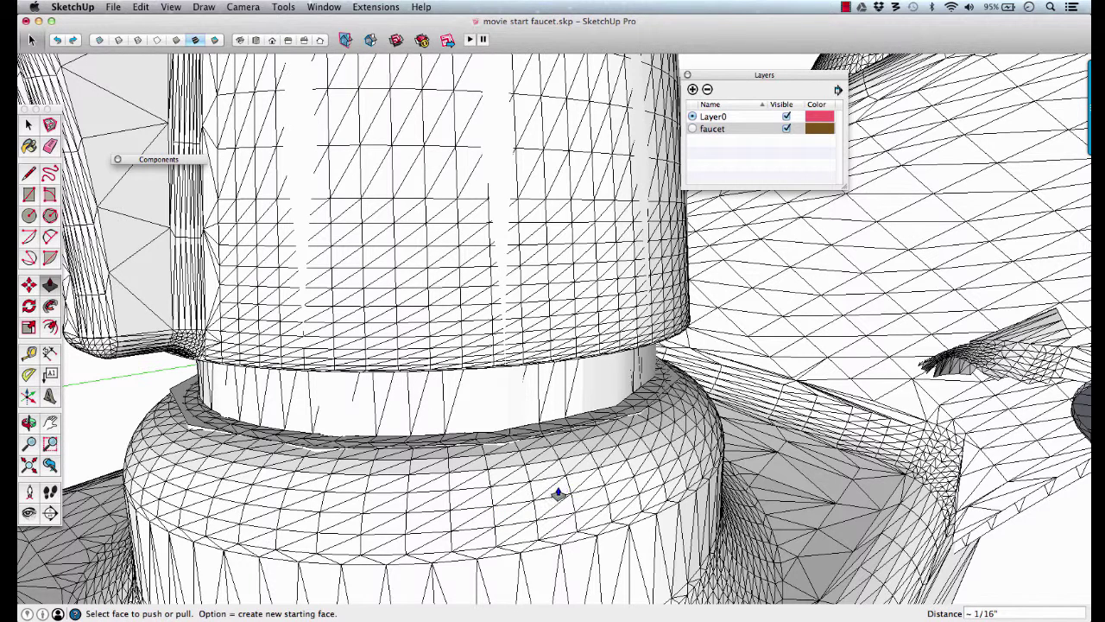
pyautogui.click(787, 129)
pyautogui.moveTo(610, 449); pyautogui.dragTo(616, 303, button='middle')
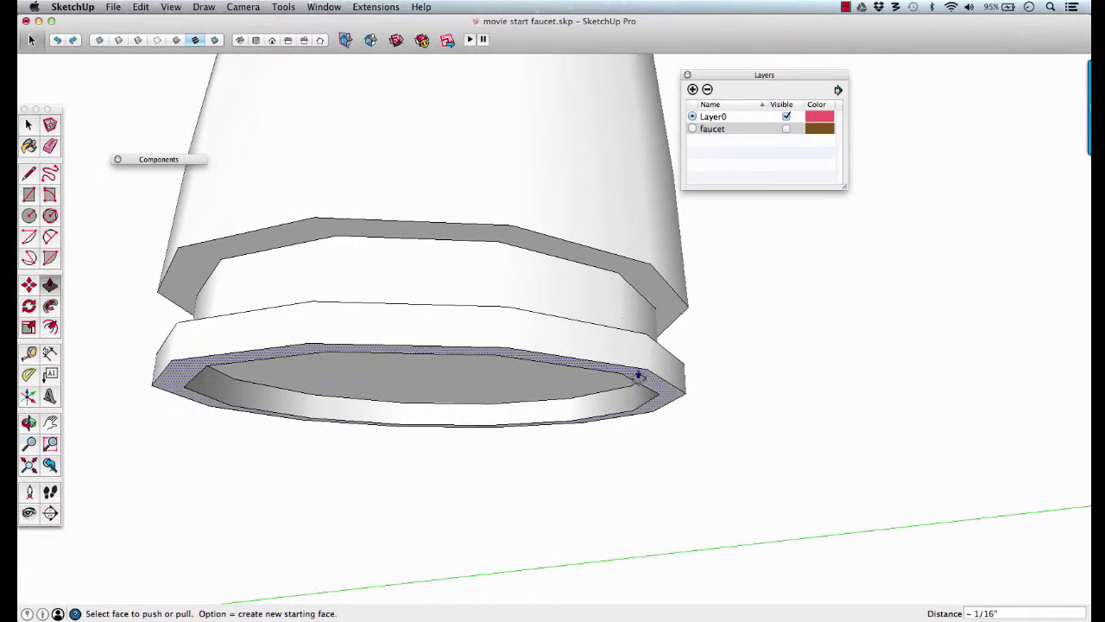
# Step: Erase the inner edge loop on the ring's underside so the bottom becomes a single face
pyautogui.press('space')
pyautogui.press('super+shift+w')
pyautogui.press('e')
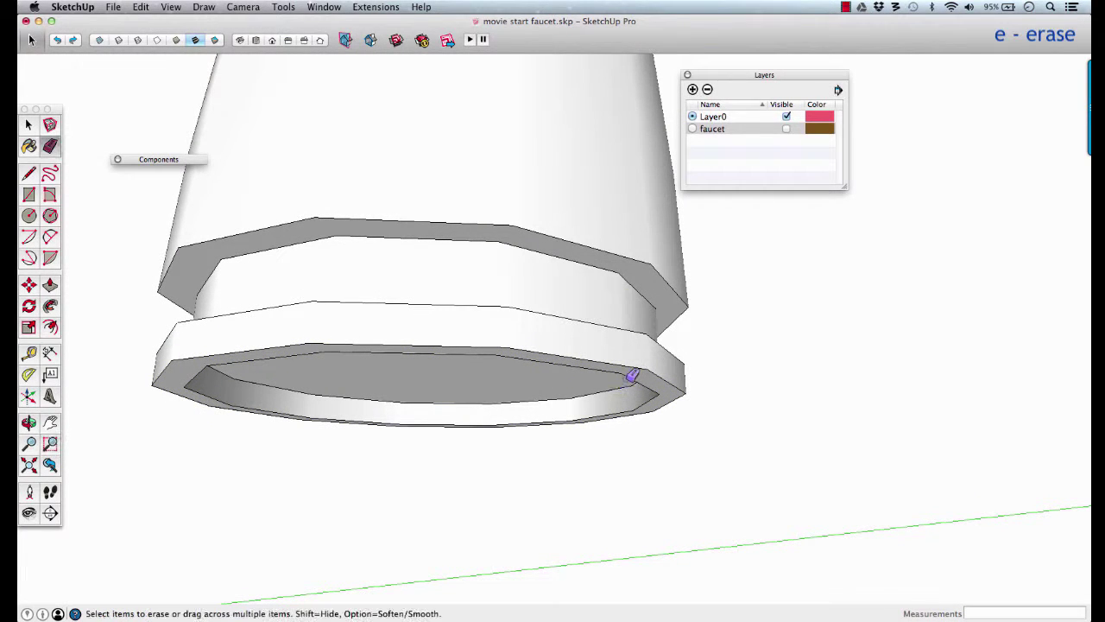
pyautogui.click(636, 376)
# Step: Scale the ring's bottom face uniformly about its centre by 1.16 to match the collar of the visible original mesh
pyautogui.press('space')
pyautogui.click(659, 398)
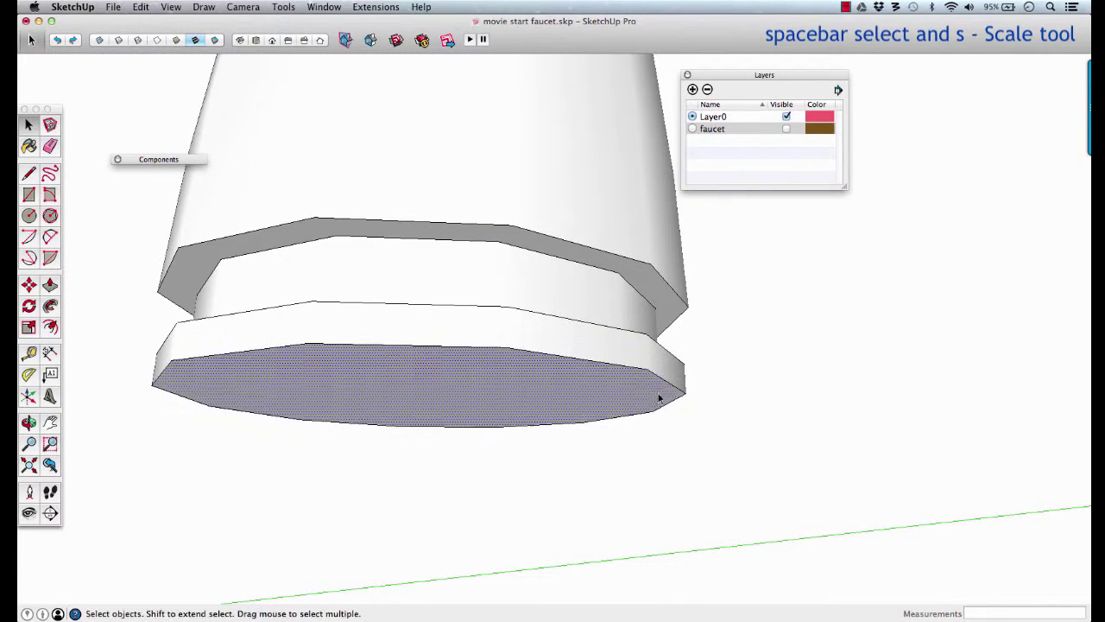
pyautogui.press('s')
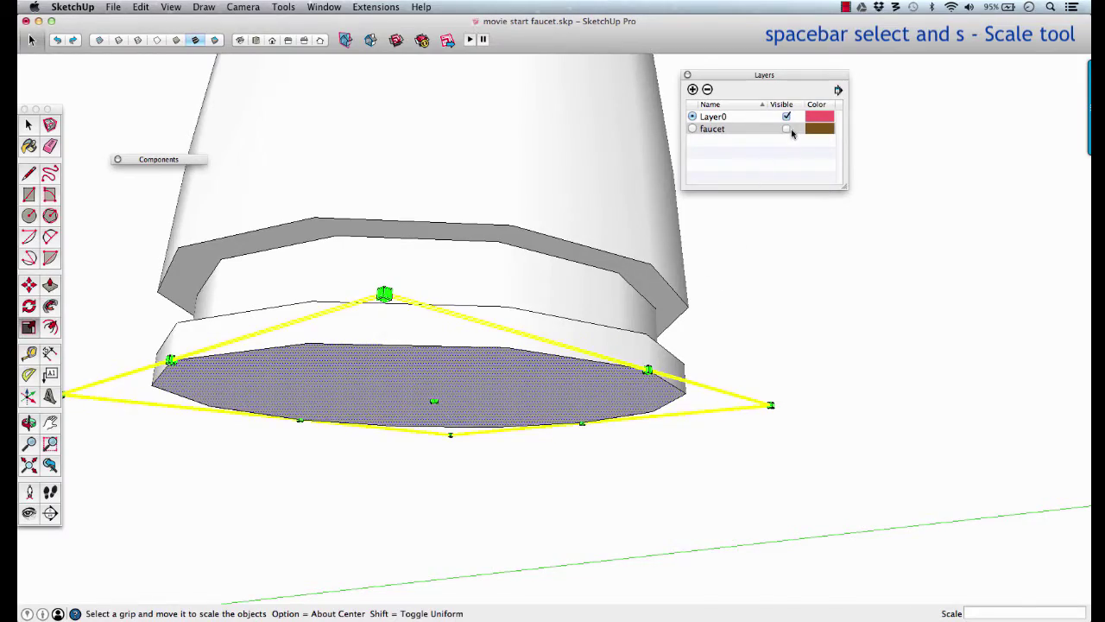
pyautogui.click(787, 129)
pyautogui.moveTo(661, 407); pyautogui.dragTo(631, 514, button='middle')
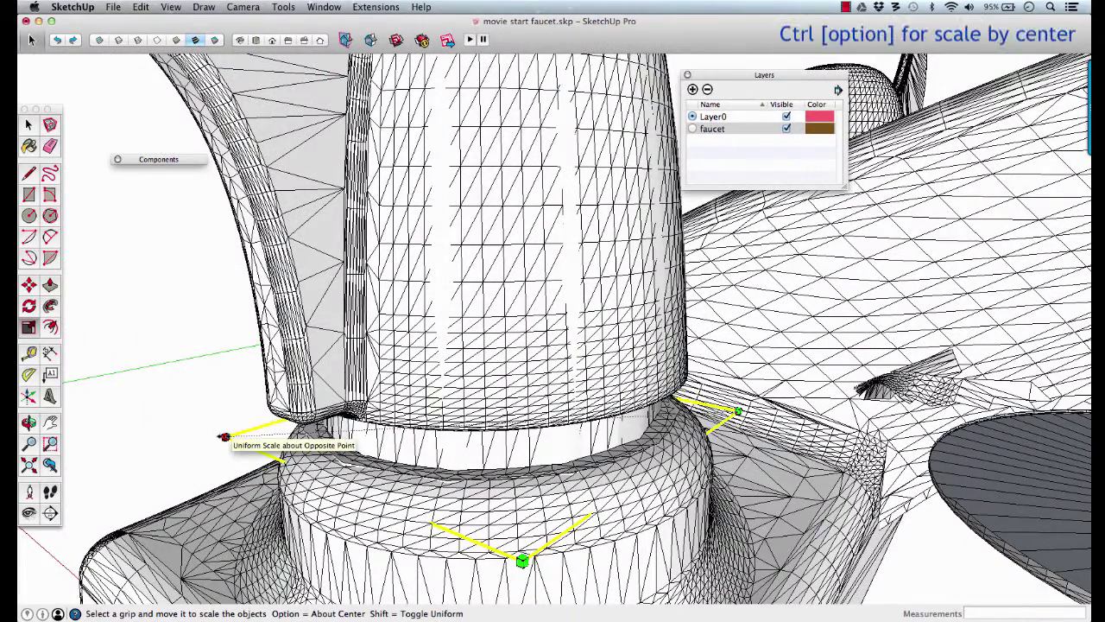
pyautogui.press('alt')
pyautogui.keyDown('alt'); pyautogui.moveTo(223, 436); pyautogui.dragTo(178, 412); pyautogui.keyUp('alt')
pyautogui.scroll(6, 686, 475)
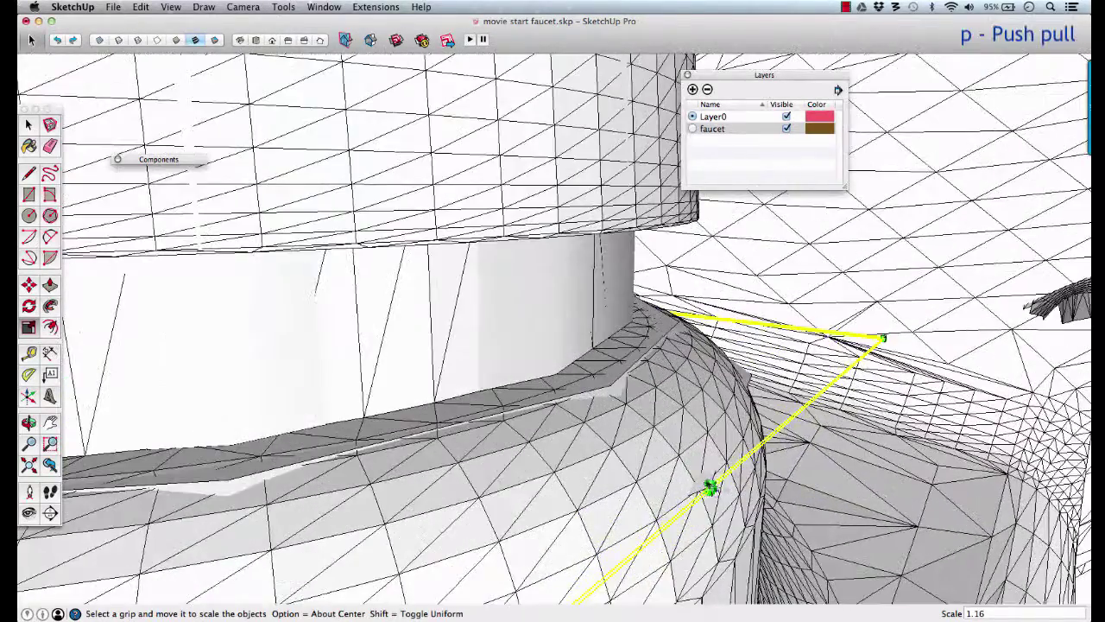
# Step: Push/pull the enlarged bottom face down about 3/16", inferring to the original mesh's collar, and leave the faucet layer hidden
pyautogui.press('p')
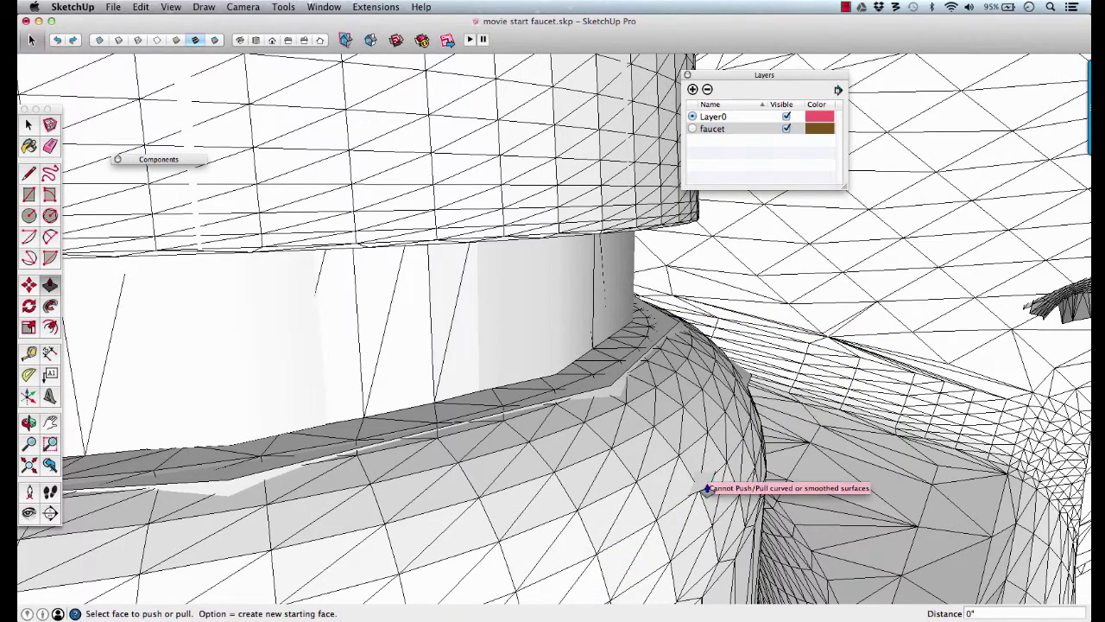
pyautogui.moveTo(704, 486); pyautogui.dragTo(733, 324, button='middle')
pyautogui.click(786, 129)
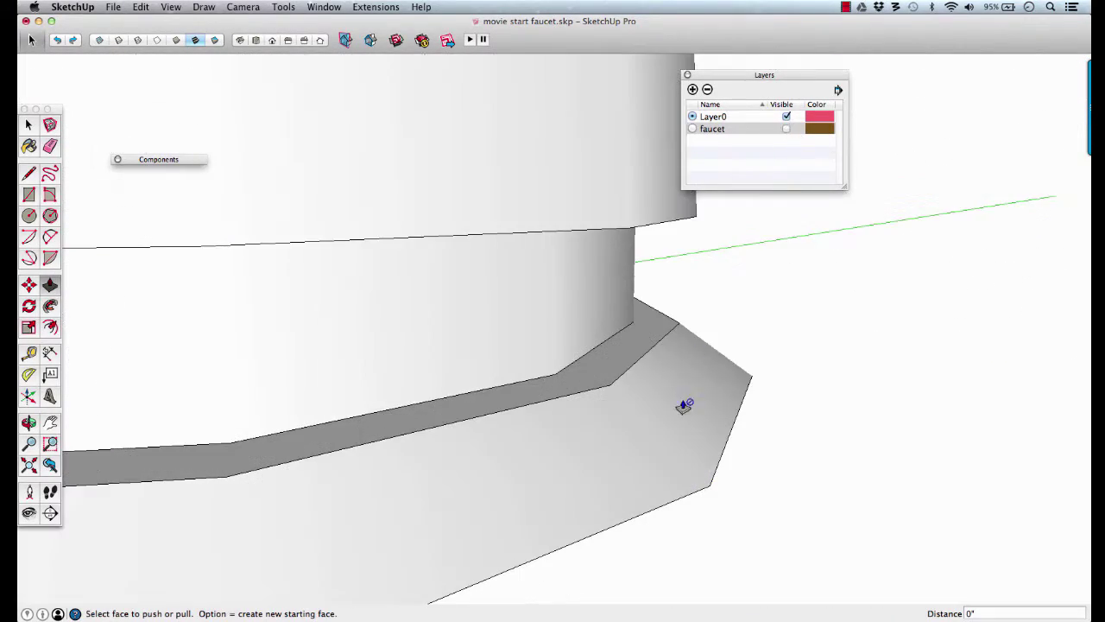
pyautogui.moveTo(683, 402); pyautogui.dragTo(647, 338, button='middle')
pyautogui.press('p')
pyautogui.click(646, 338)
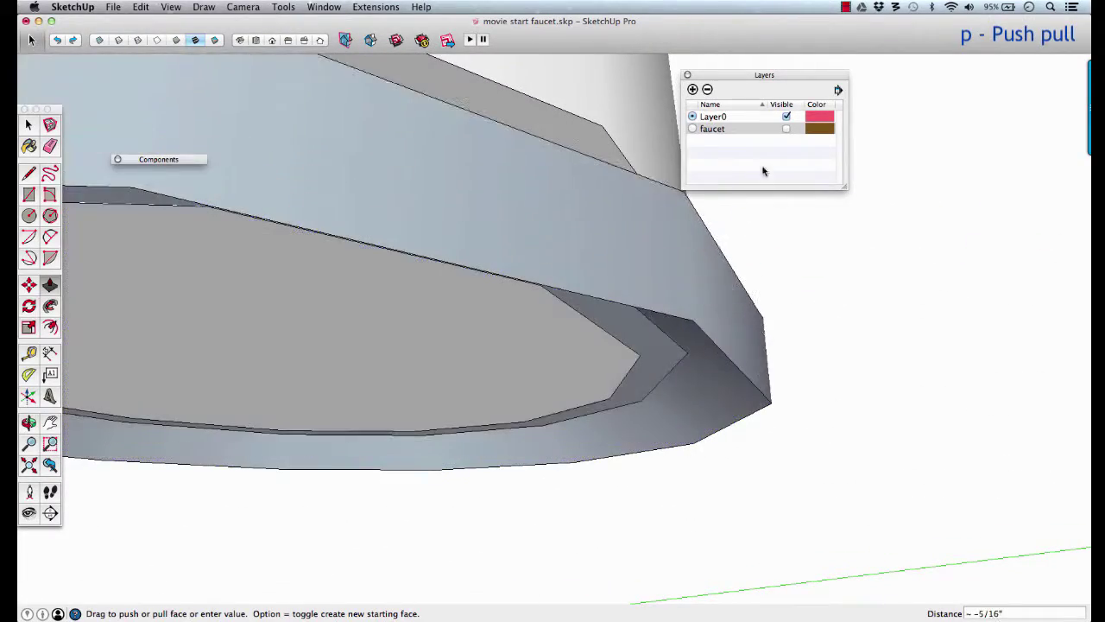
pyautogui.click(787, 128)
pyautogui.moveTo(735, 371); pyautogui.dragTo(738, 506, button='middle')
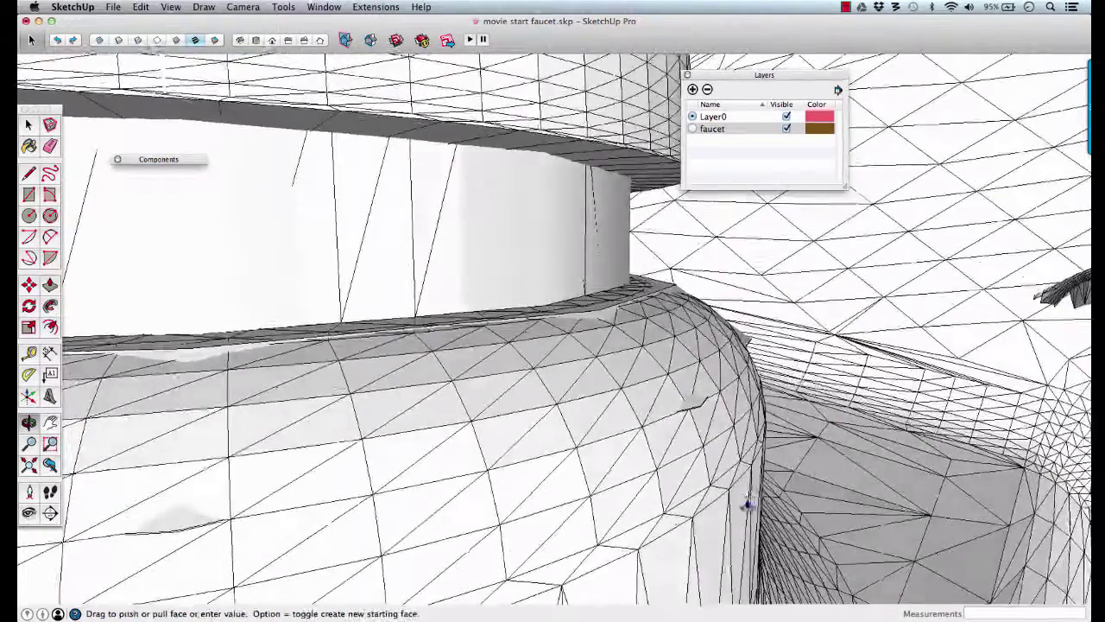
pyautogui.click(731, 496)
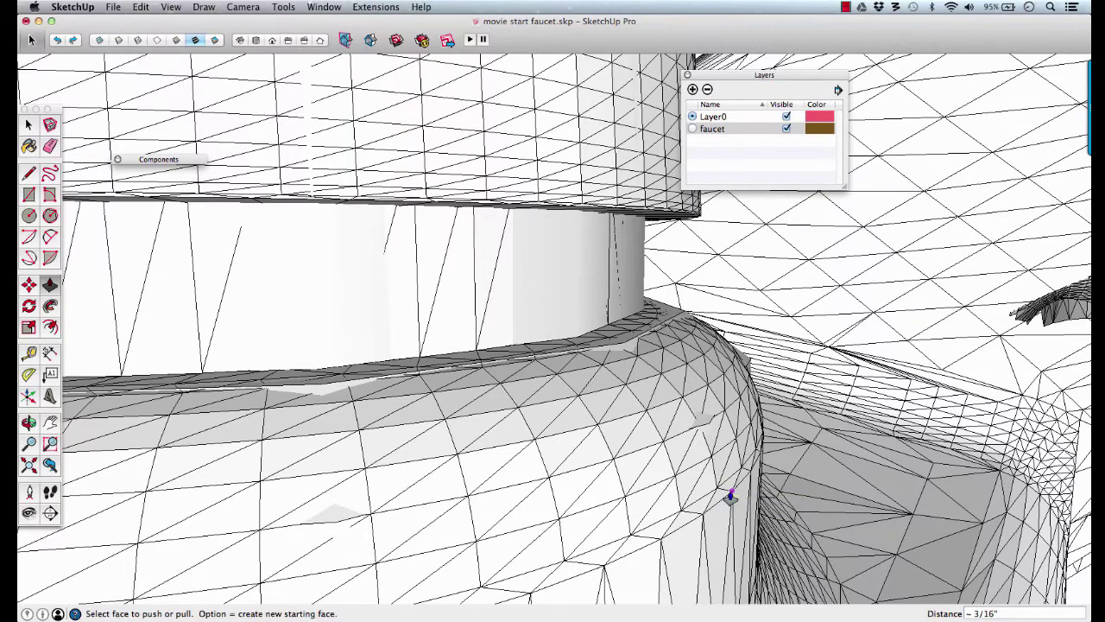
pyautogui.click(787, 129)
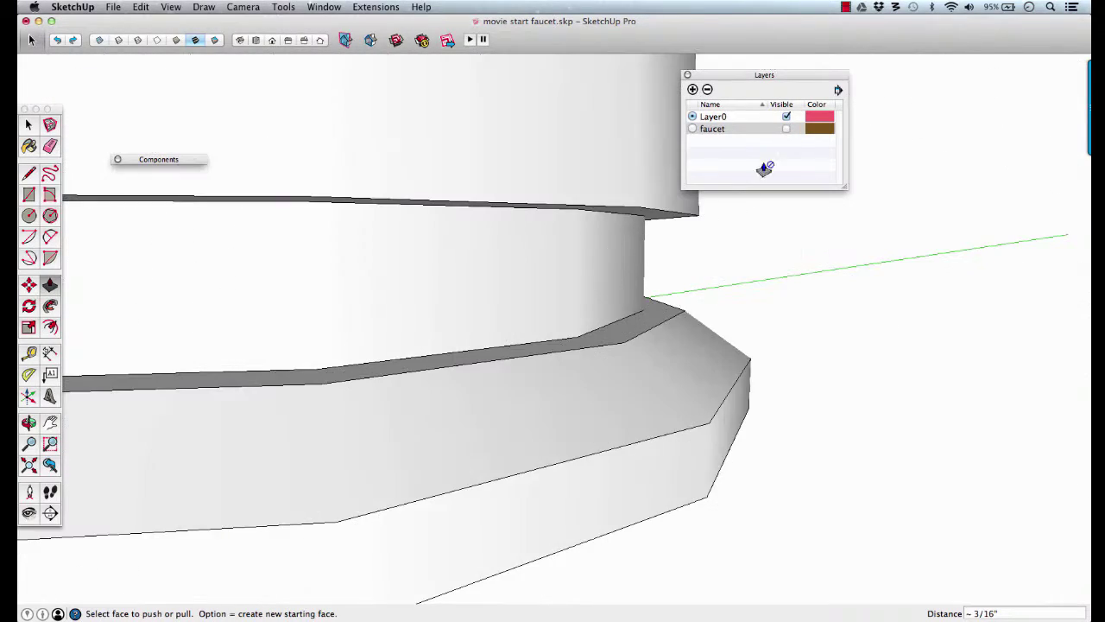
# Step: Show the faucet layer and scale the collar's bottom face uniformly about its centre, first by 1.02 and then slightly more to match the mesh
pyautogui.moveTo(690, 395); pyautogui.dragTo(652, 302, button='middle')
pyautogui.press('space')
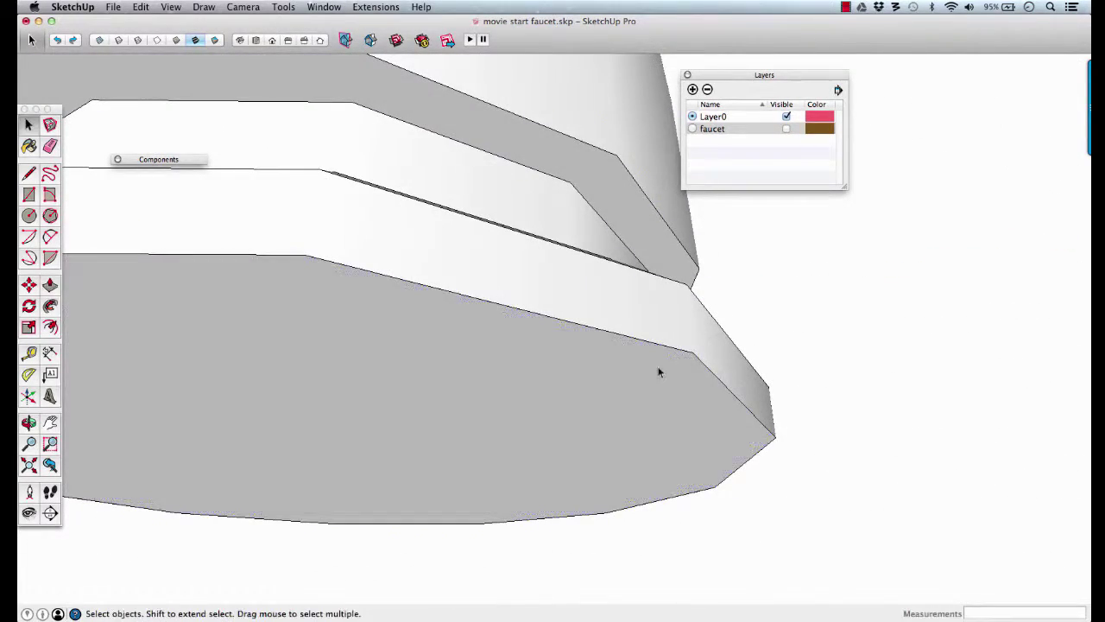
pyautogui.click(659, 371)
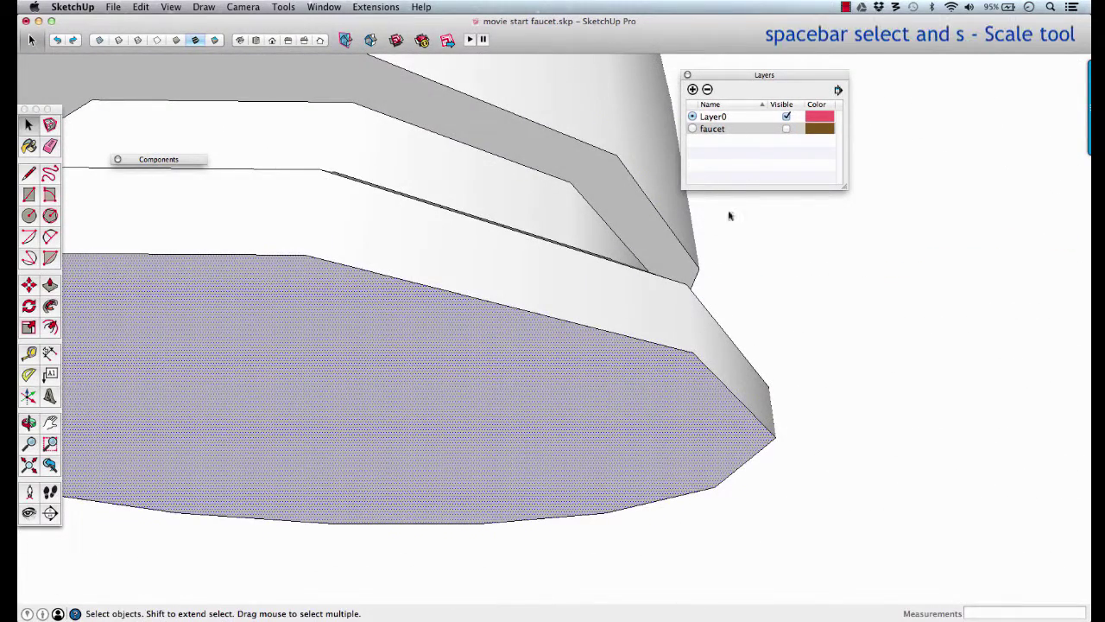
pyautogui.click(787, 128)
pyautogui.moveTo(614, 291); pyautogui.dragTo(307, 518, button='middle')
pyautogui.press('s')
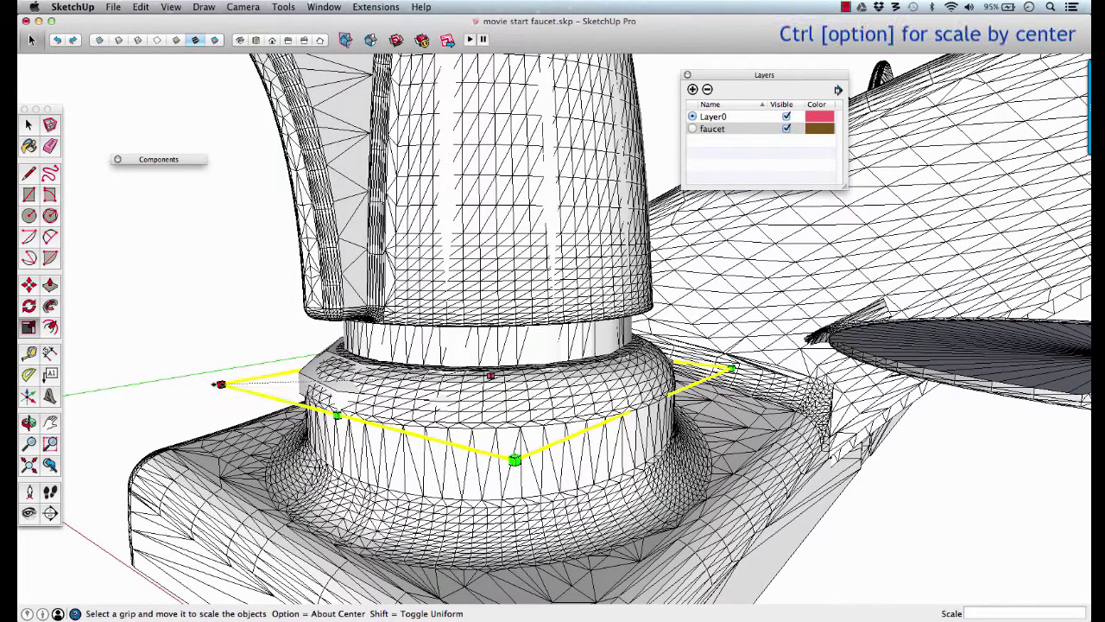
pyautogui.moveTo(218, 384)
pyautogui.keyDown('alt'); pyautogui.mouseDown()
pyautogui.moveTo(205, 385)
pyautogui.moveTo(215, 384)
pyautogui.mouseUp(); pyautogui.keyUp('alt')
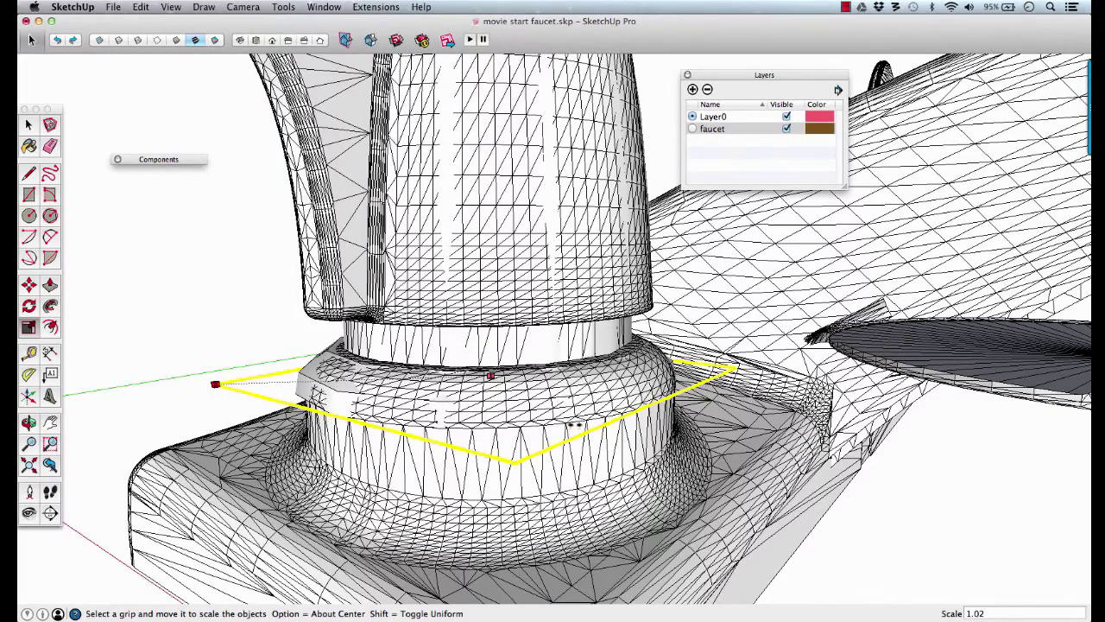
pyautogui.scroll(2, 575, 423)
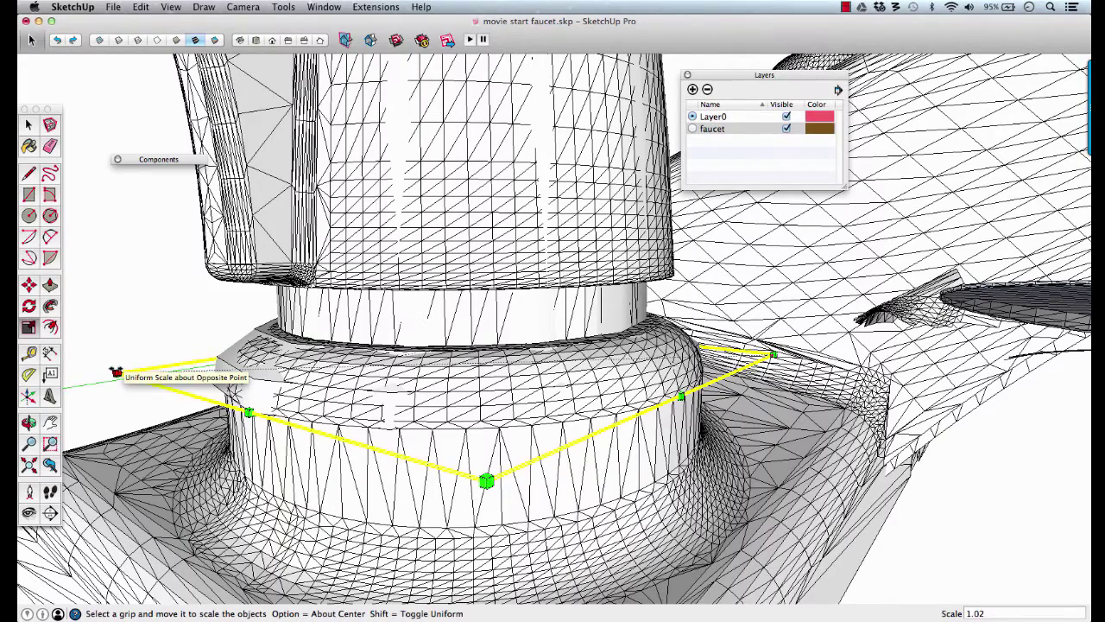
pyautogui.keyDown('alt'); pyautogui.moveTo(117, 371); pyautogui.dragTo(108, 372); pyautogui.keyUp('alt')
# Step: Push/pull the collar's bottom face down about 9/16", inferring to a mesh endpoint at the collar's lower edge, and hide the faucet layer
pyautogui.moveTo(303, 427); pyautogui.dragTo(592, 276, button='middle')
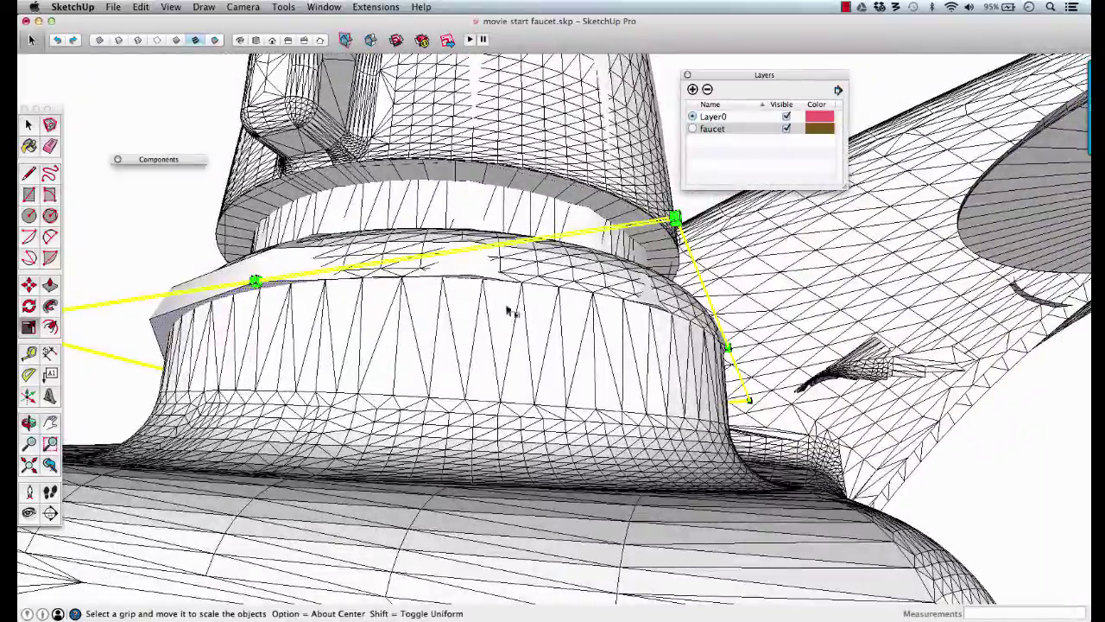
pyautogui.moveTo(509, 311); pyautogui.dragTo(760, 337, button='middle')
pyautogui.moveTo(544, 361); pyautogui.dragTo(592, 383, button='middle')
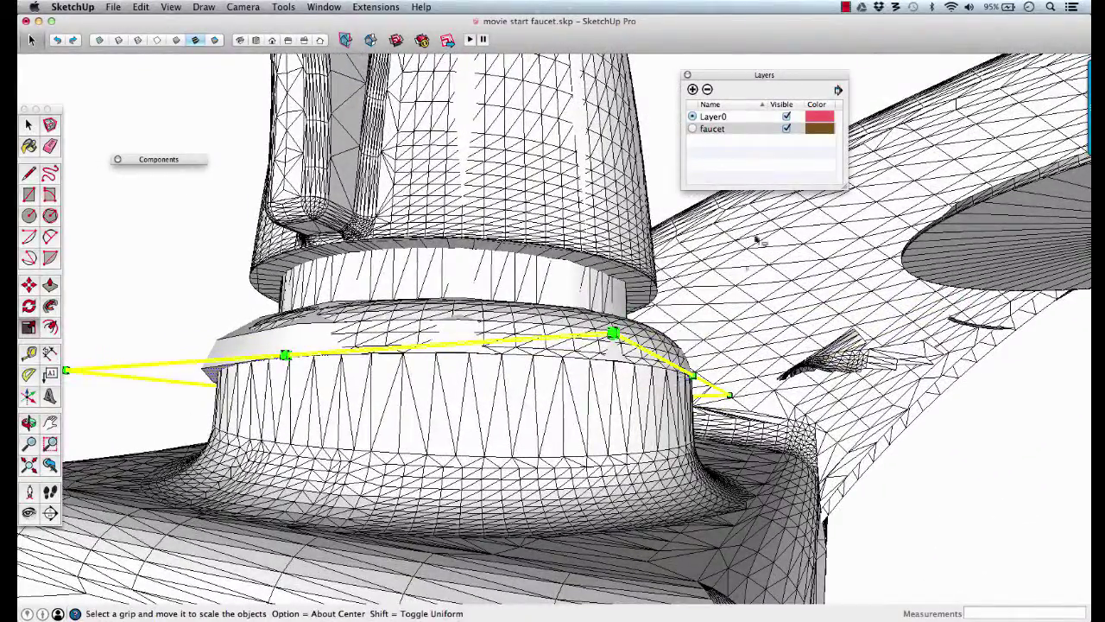
pyautogui.click(786, 129)
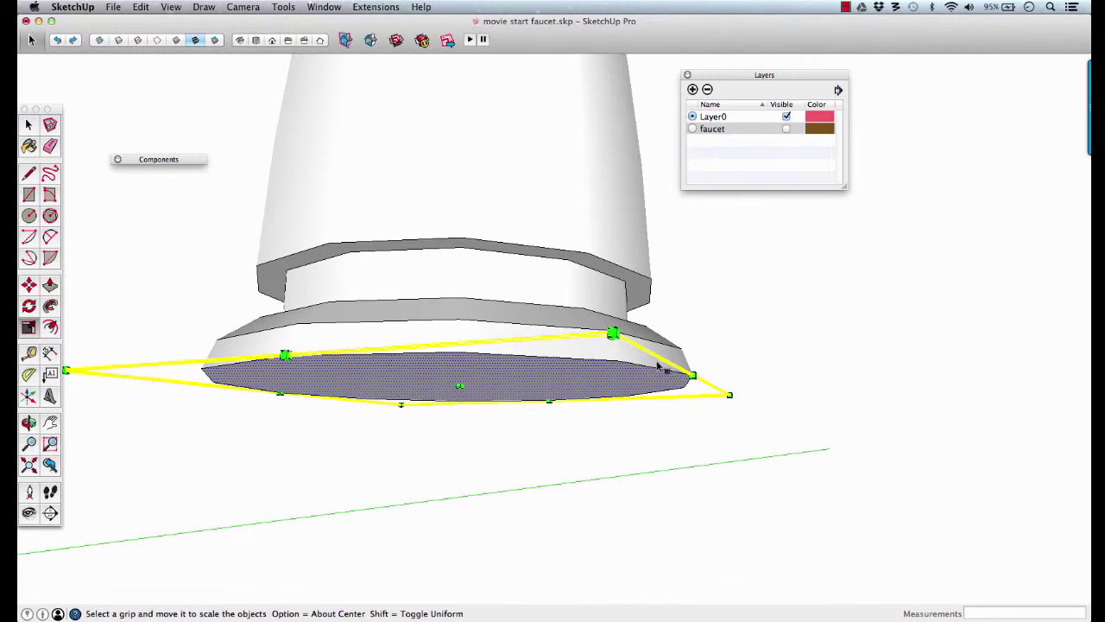
pyautogui.press('p')
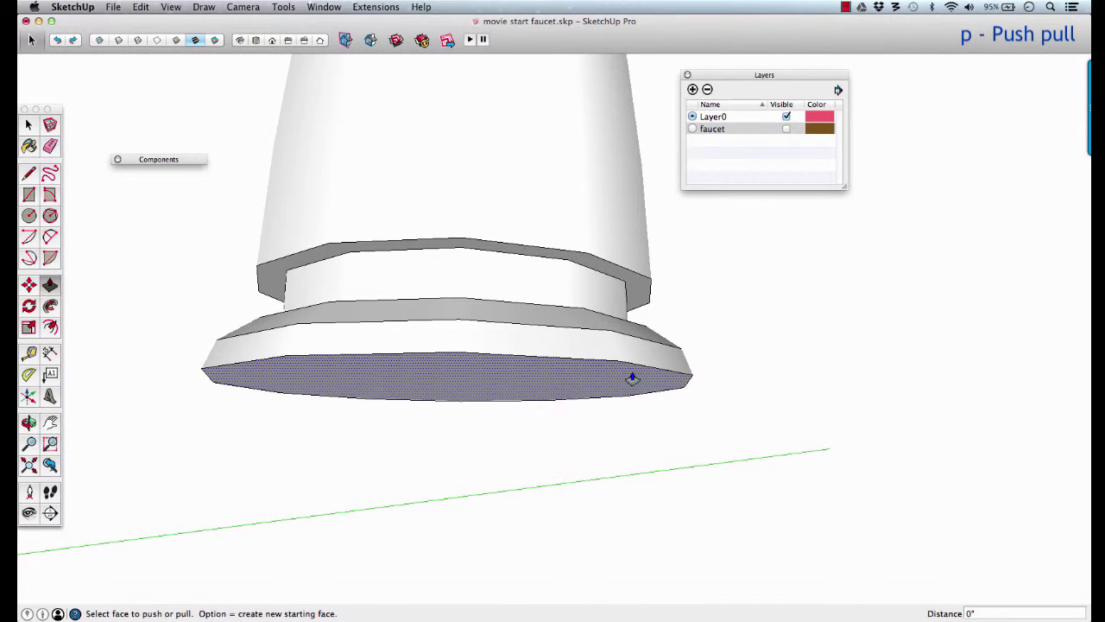
pyautogui.moveTo(633, 377); pyautogui.dragTo(789, 128)
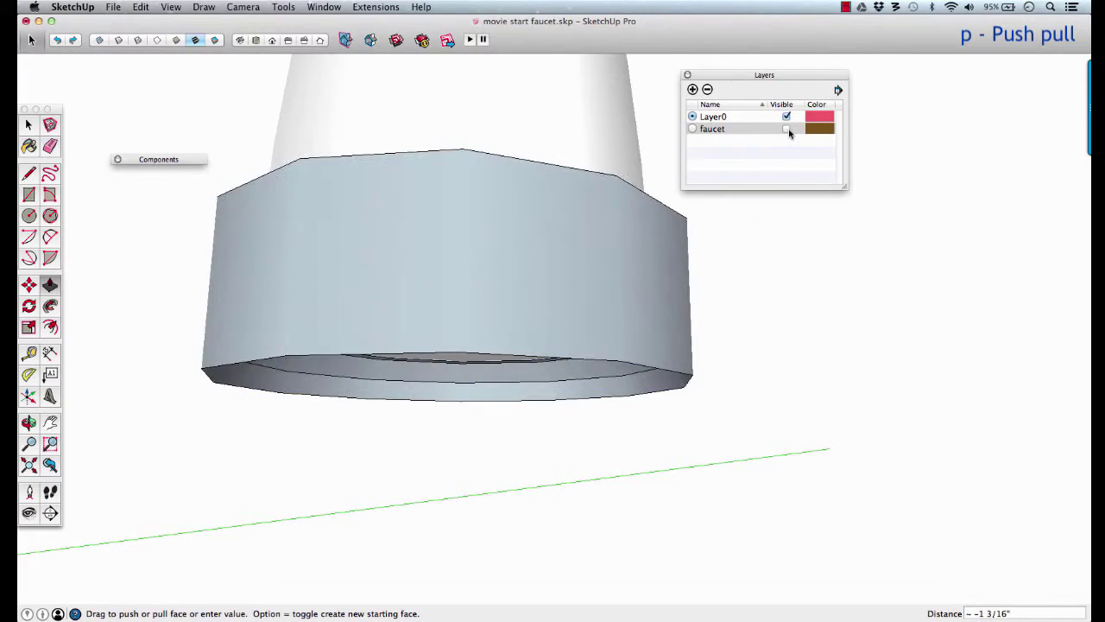
pyautogui.click(786, 130)
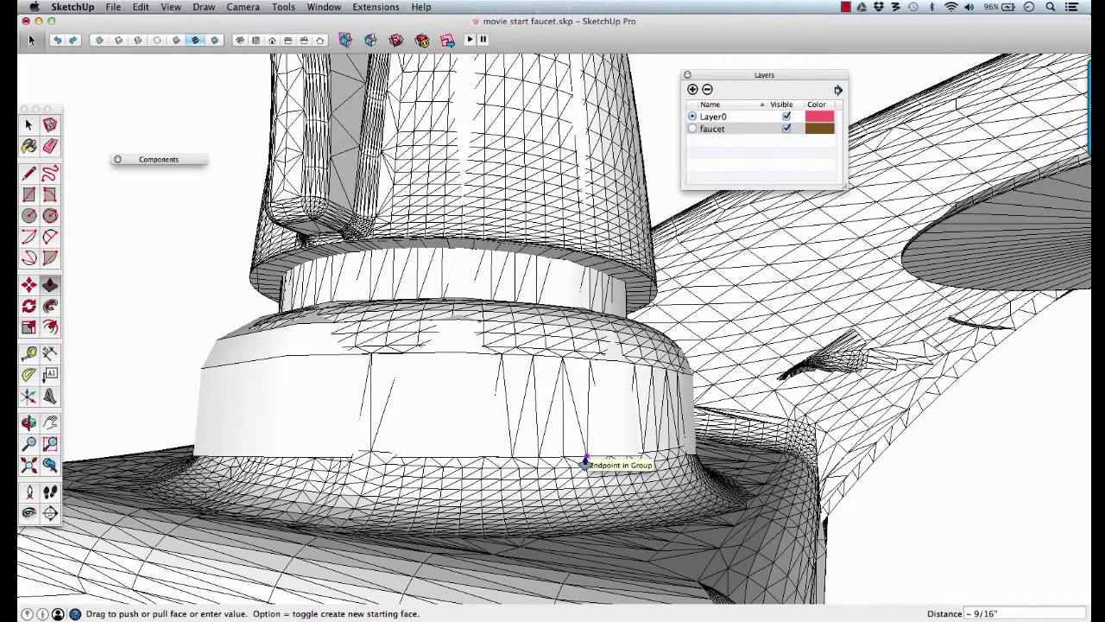
pyautogui.click(585, 462)
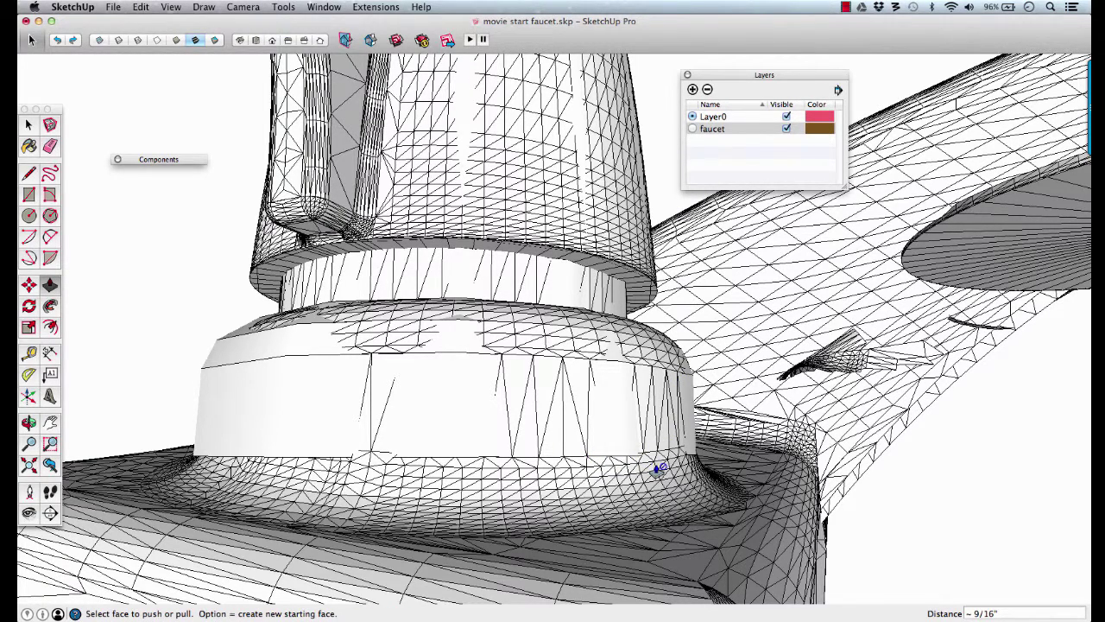
pyautogui.click(787, 129)
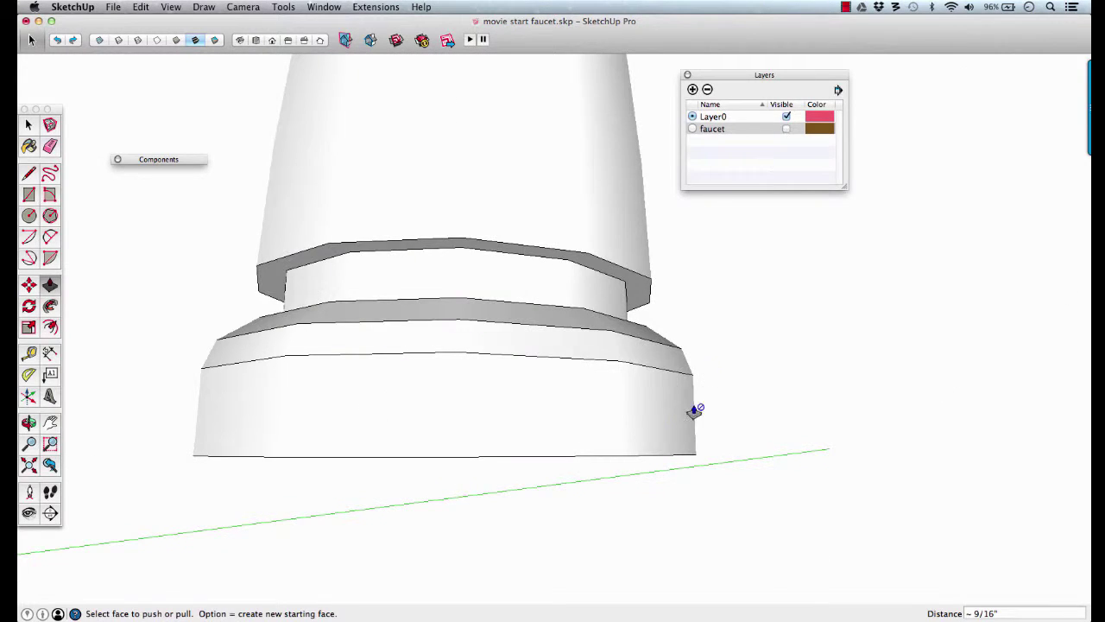
# Step: Push/pull a new section from the collar's bottom face down about 3/8", inferring to an endpoint on the mesh's flared base, and hide the faucet layer
pyautogui.moveTo(696, 409); pyautogui.dragTo(640, 459, button='middle')
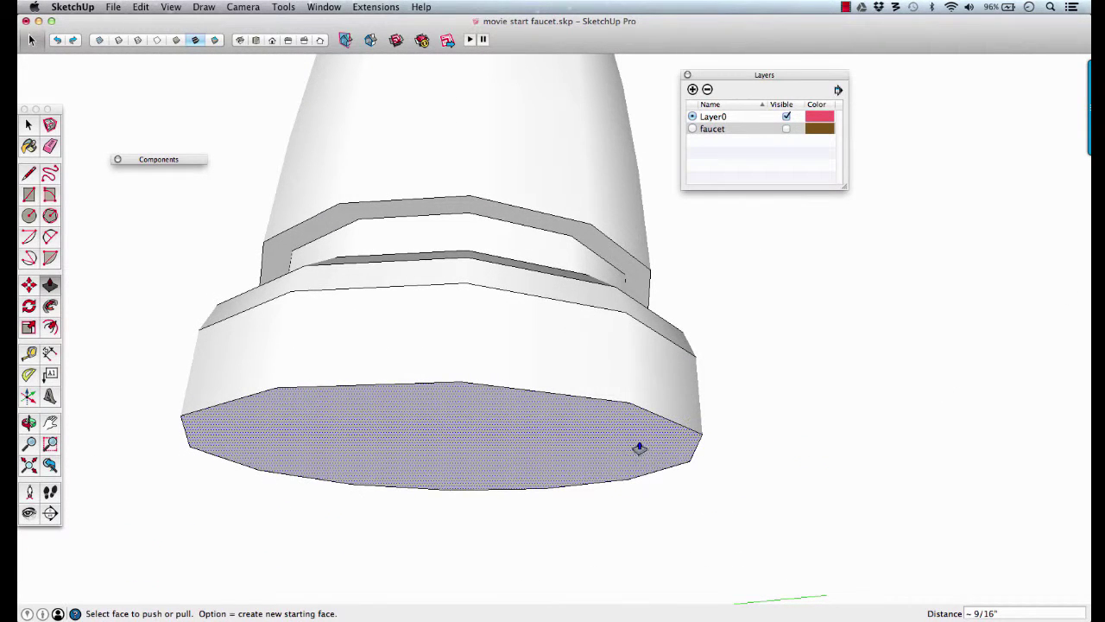
pyautogui.click(640, 450)
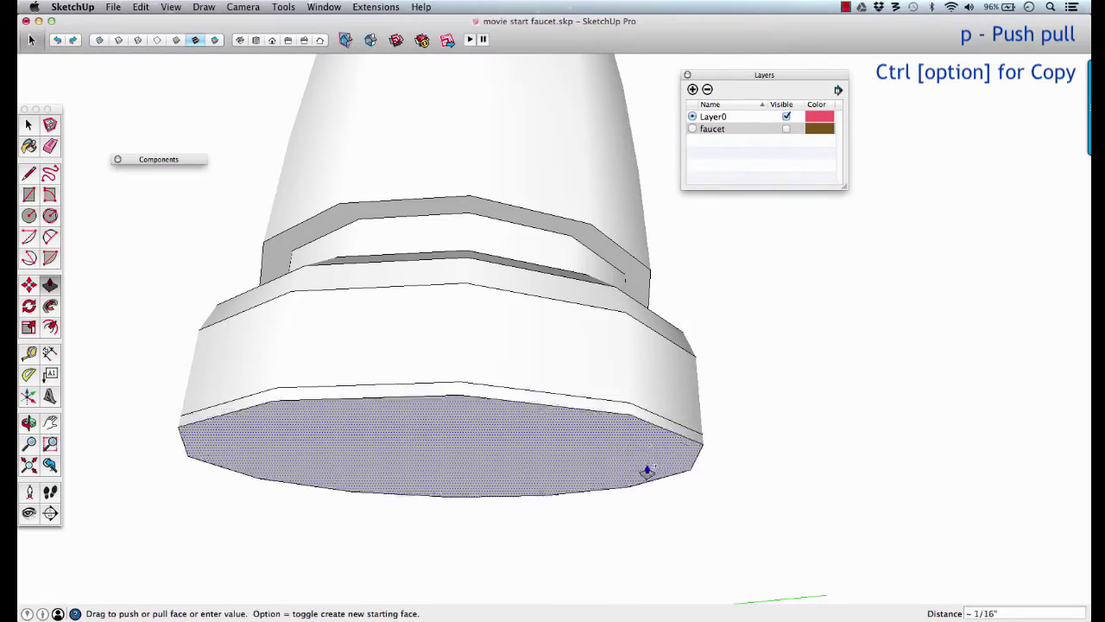
pyautogui.click(748, 267)
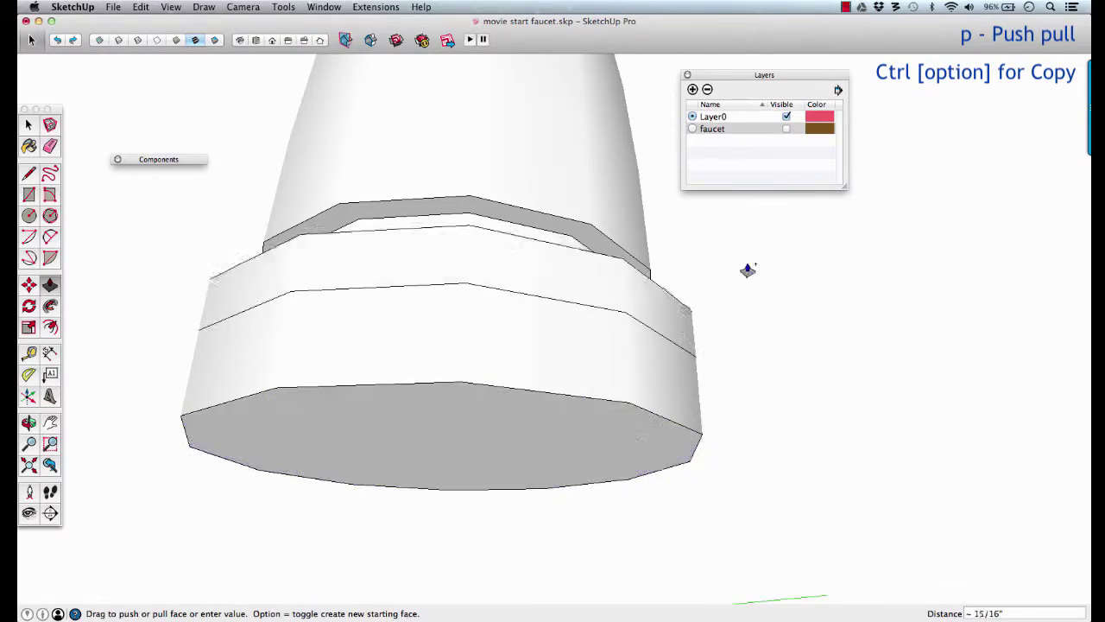
pyautogui.click(786, 129)
pyautogui.scroll(2, 682, 449)
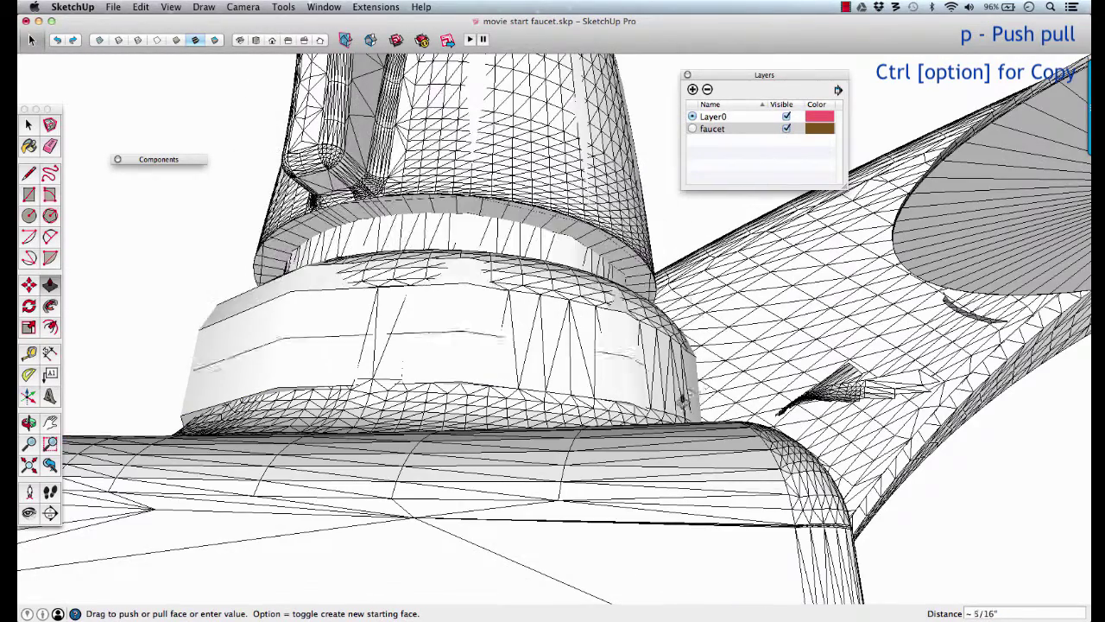
pyautogui.moveTo(682, 449); pyautogui.dragTo(696, 531, button='middle')
pyautogui.press('p')
pyautogui.click(696, 531)
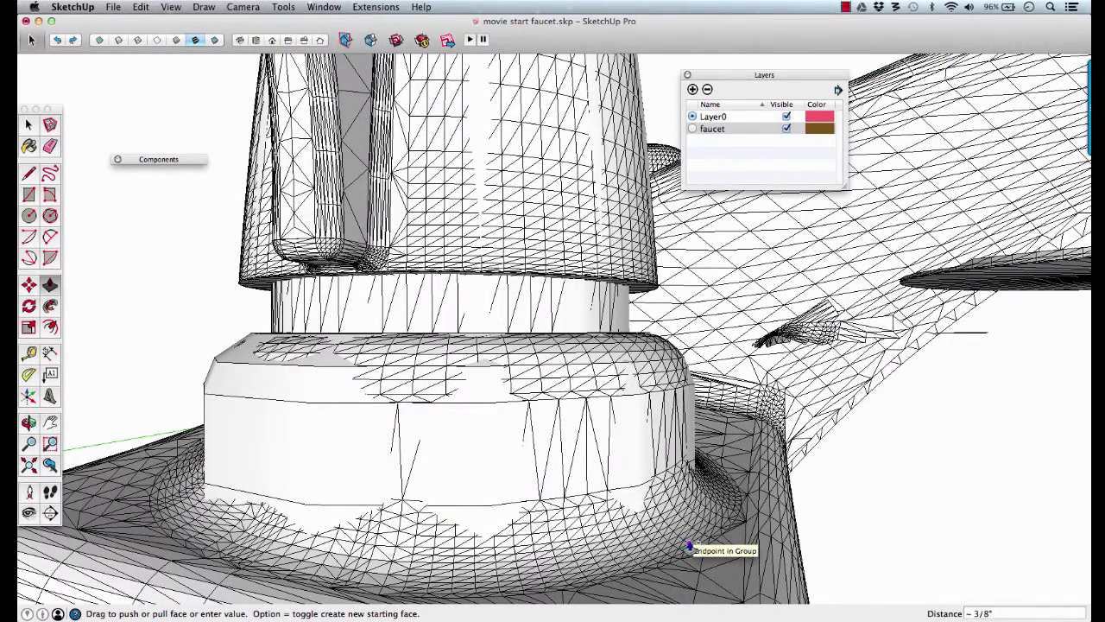
pyautogui.click(689, 546)
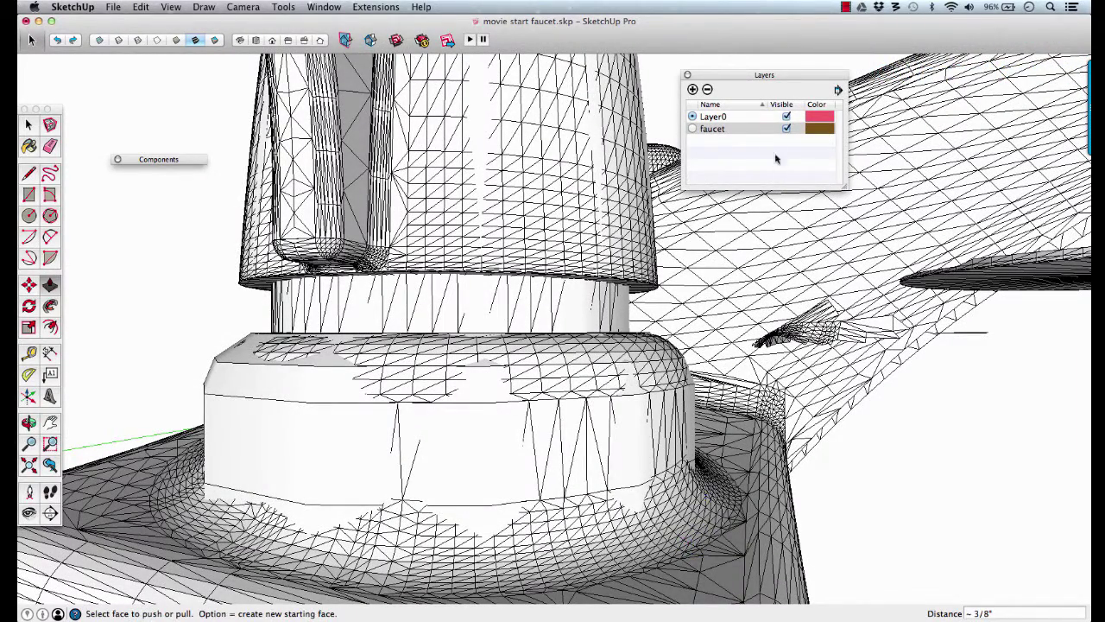
pyautogui.click(786, 129)
# Step: Scale the new section's bottom face uniformly about its centre by 1.17 to match the flared base of the redisplayed original mesh
pyautogui.moveTo(682, 458); pyautogui.dragTo(661, 210, button='middle')
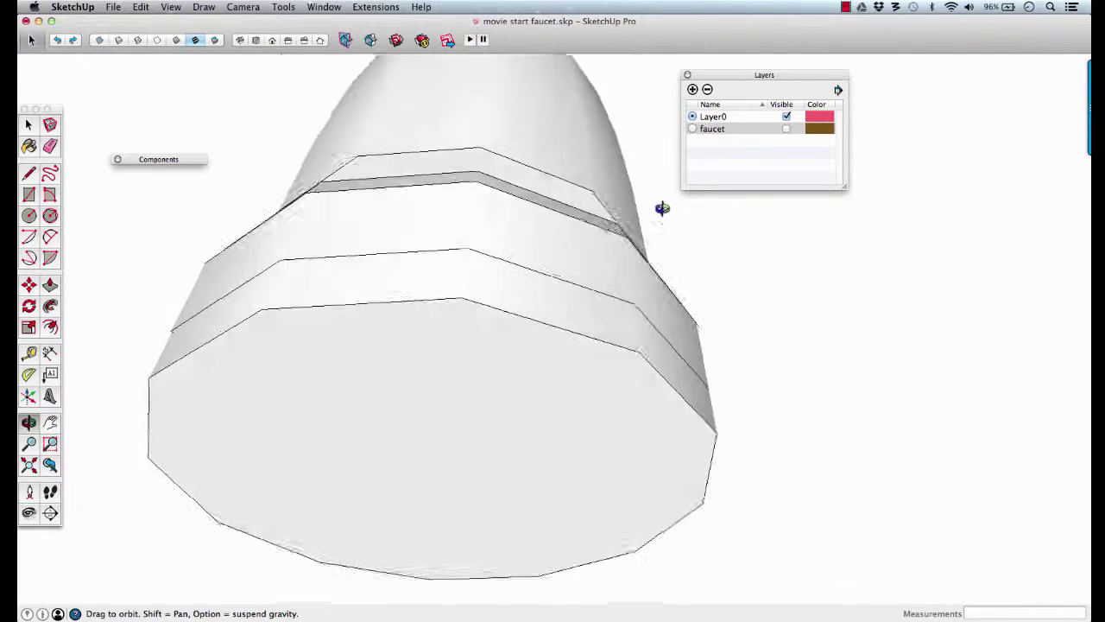
pyautogui.press('space')
pyautogui.click(602, 358)
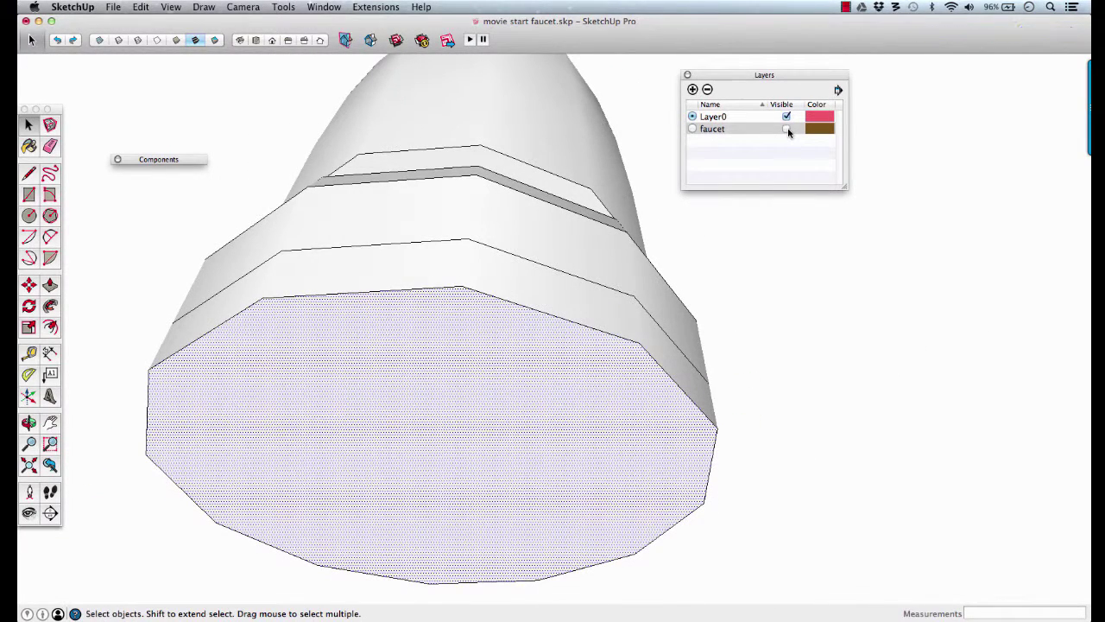
pyautogui.press('s')
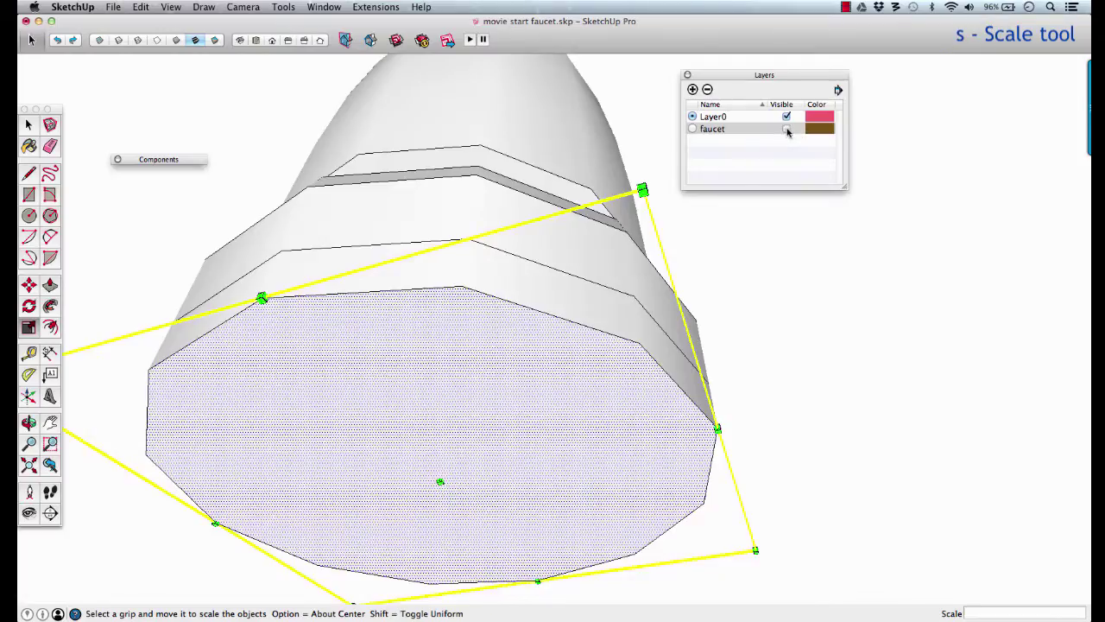
pyautogui.click(787, 129)
pyautogui.moveTo(720, 233); pyautogui.dragTo(678, 488, button='middle')
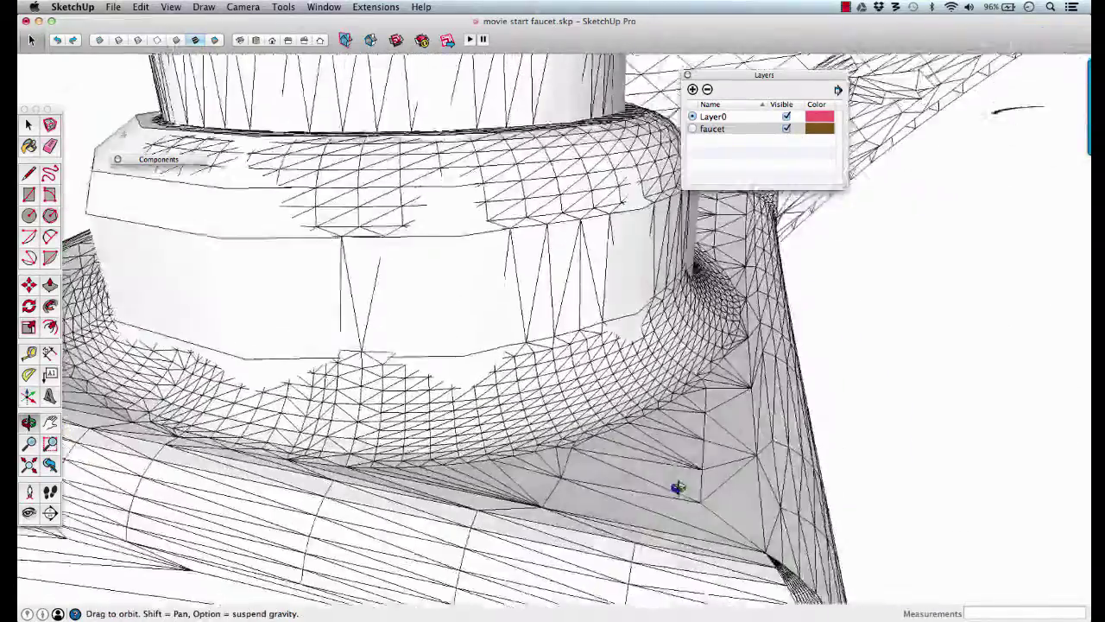
pyautogui.scroll(-5, 676, 482)
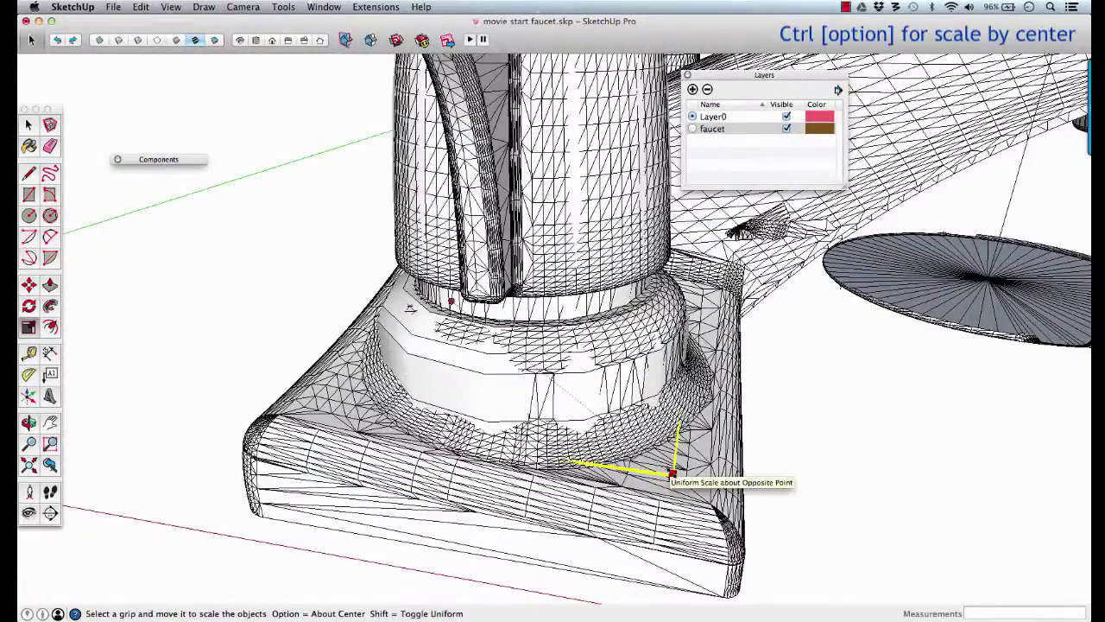
pyautogui.press('alt')
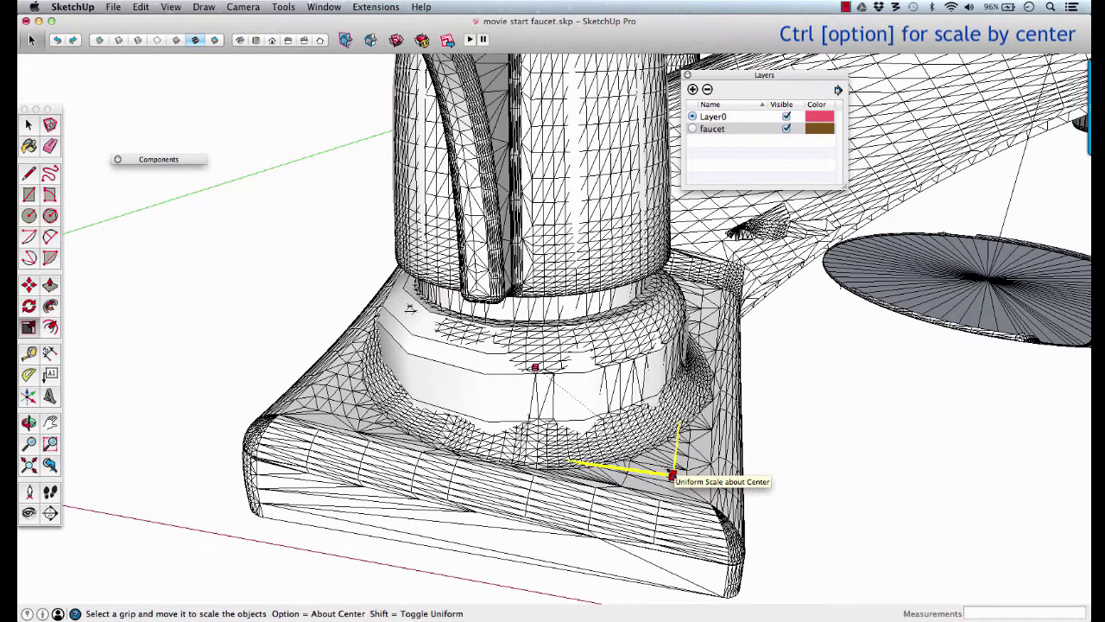
pyautogui.moveTo(673, 476); pyautogui.dragTo(705, 500)
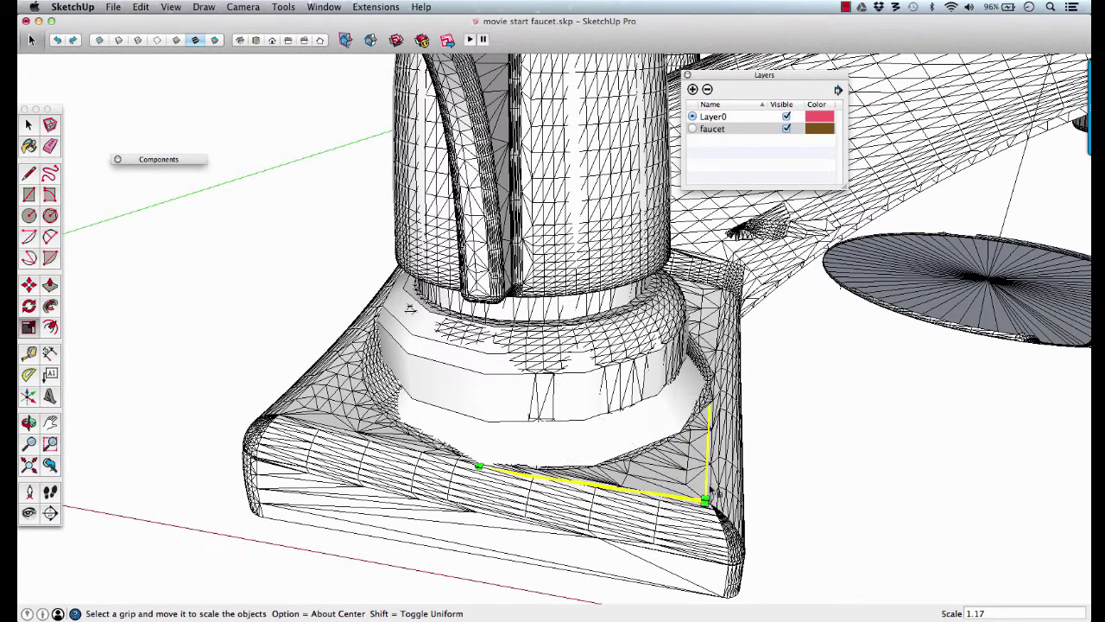
# Step: Select the collar's vertical band and the sloped bands above it, and scale them along the red axis to match the original mesh
pyautogui.moveTo(629, 424); pyautogui.dragTo(531, 350, button='middle')
pyautogui.scroll(4, 534, 326)
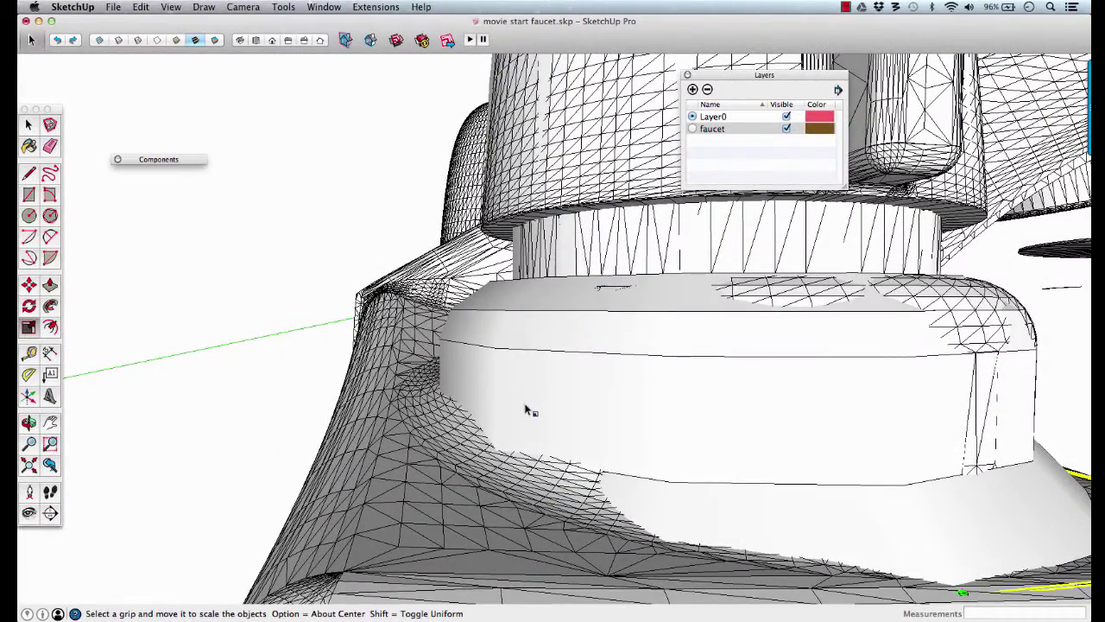
pyautogui.press('space')
pyautogui.click(458, 370)
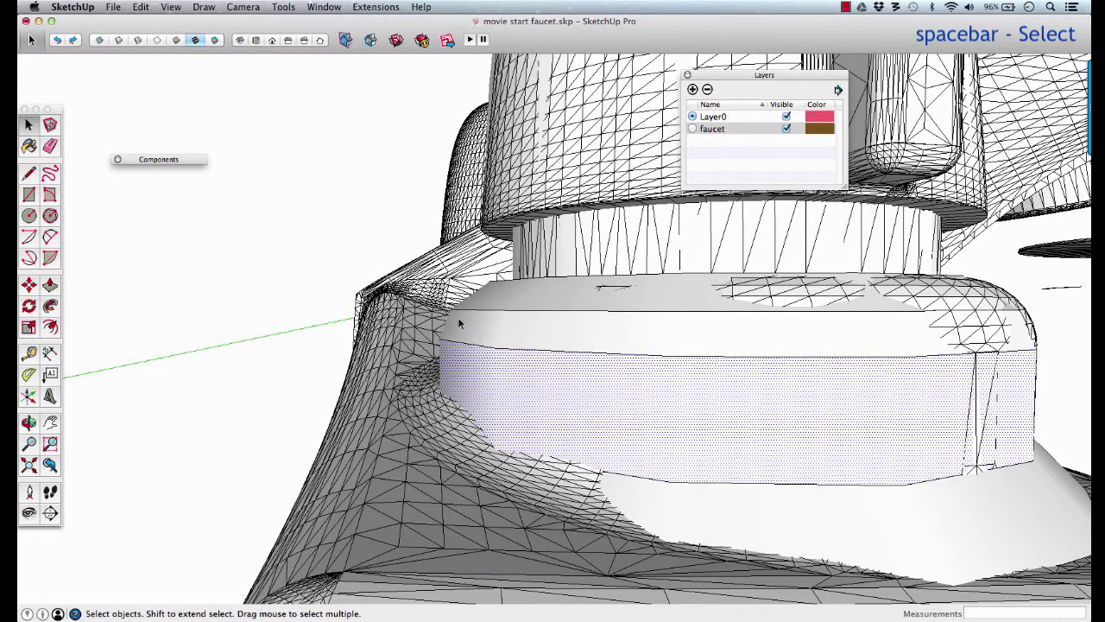
pyautogui.keyDown('shift'); pyautogui.click(460, 325); pyautogui.keyUp('shift')
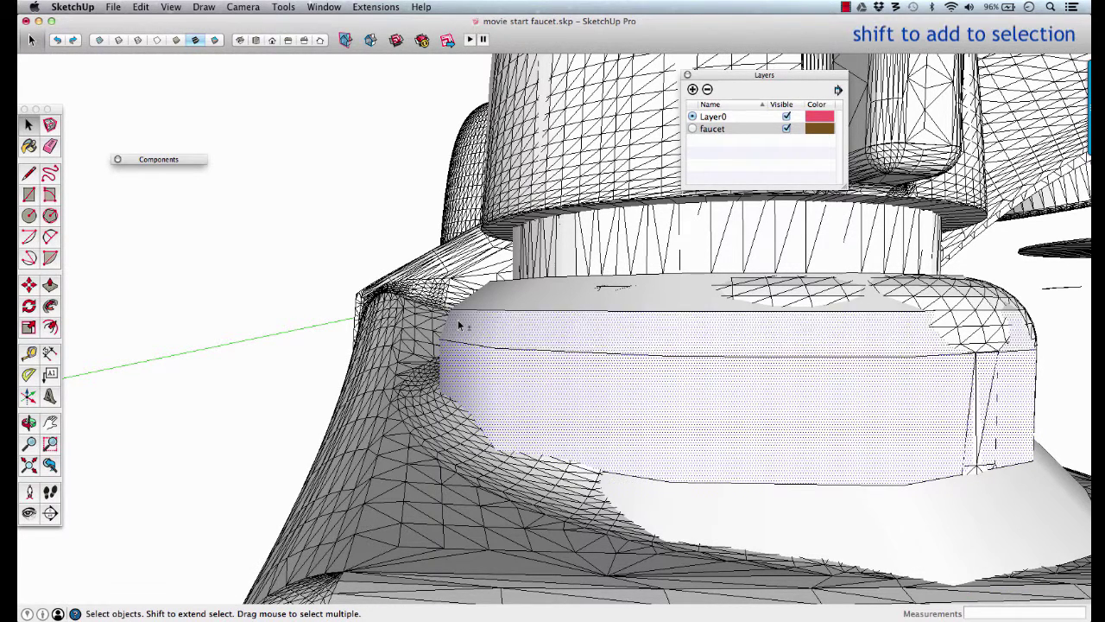
pyautogui.moveTo(461, 318); pyautogui.dragTo(592, 440, button='middle')
pyautogui.moveTo(565, 375); pyautogui.dragTo(538, 395, button='middle')
pyautogui.press('s')
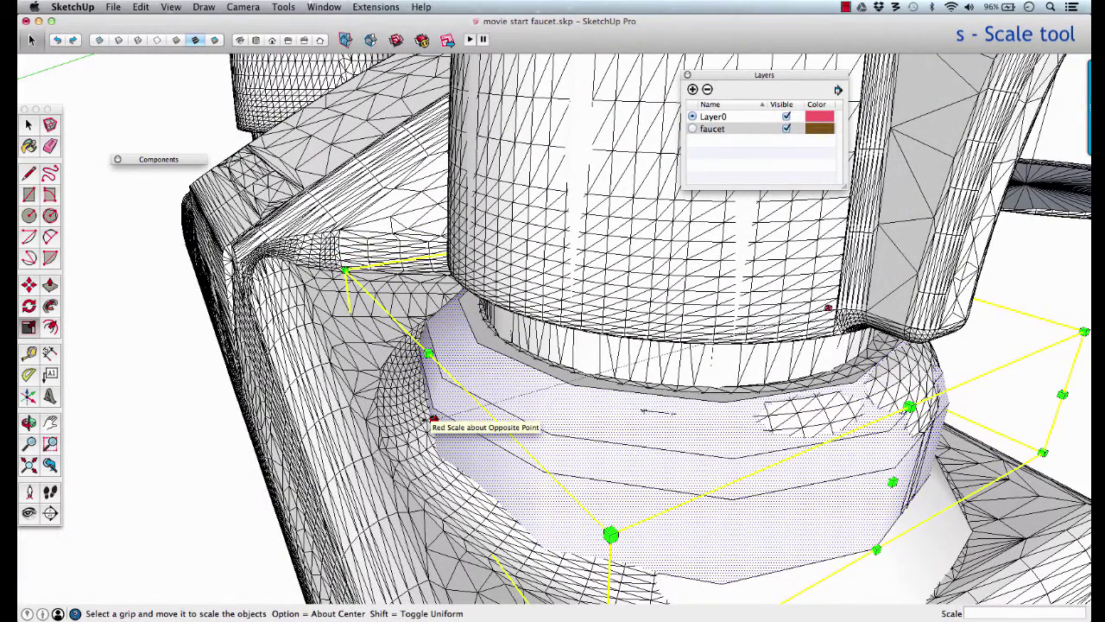
pyautogui.moveTo(433, 420)
pyautogui.mouseDown()
pyautogui.moveTo(348, 444)
pyautogui.moveTo(452, 415)
pyautogui.moveTo(308, 457)
pyautogui.moveTo(455, 412)
pyautogui.moveTo(435, 418)
pyautogui.mouseUp()
pyautogui.scroll(-10, 473, 449)
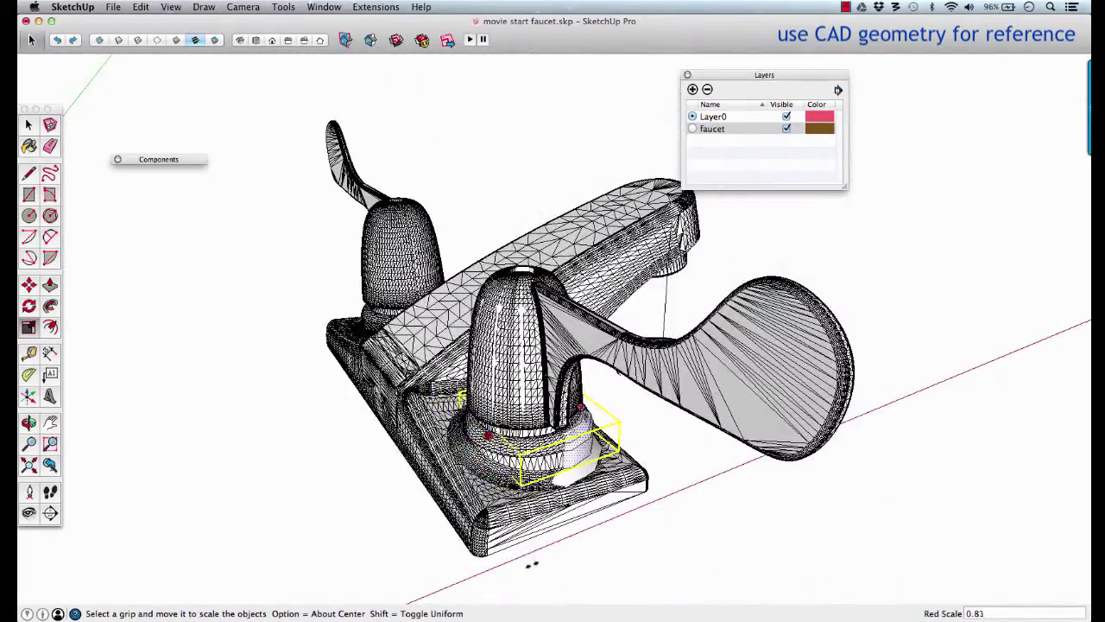
pyautogui.scroll(5, 532, 563)
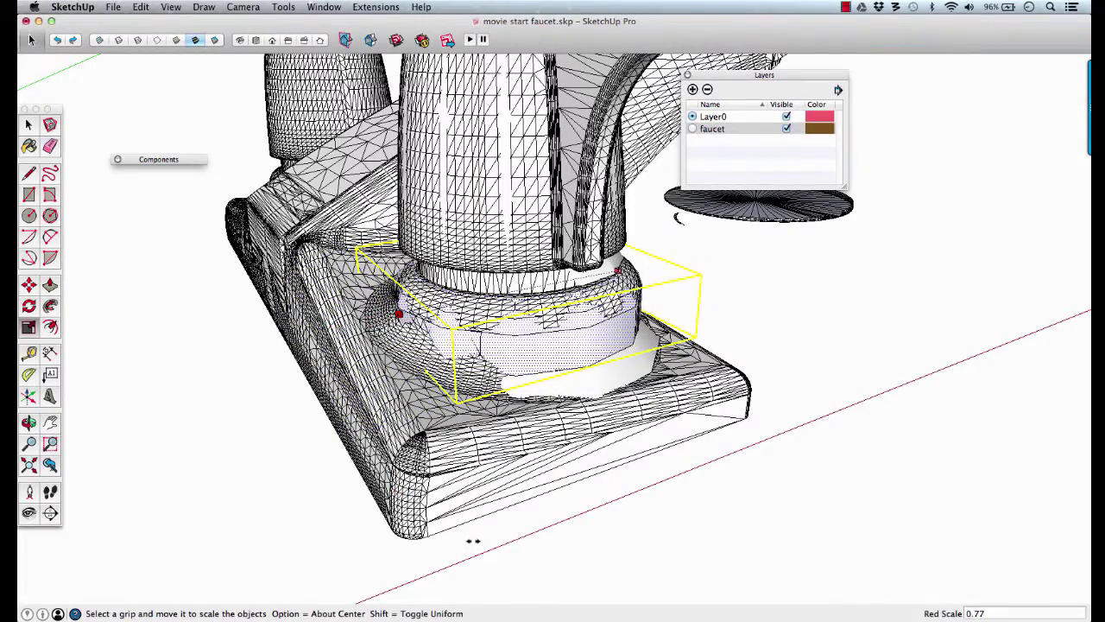
pyautogui.scroll(5, 419, 316)
# Step: Scale the selected collar bands along the green axis about their centre by 0.98 to fit the original mesh
pyautogui.moveTo(420, 316); pyautogui.dragTo(545, 321, button='middle')
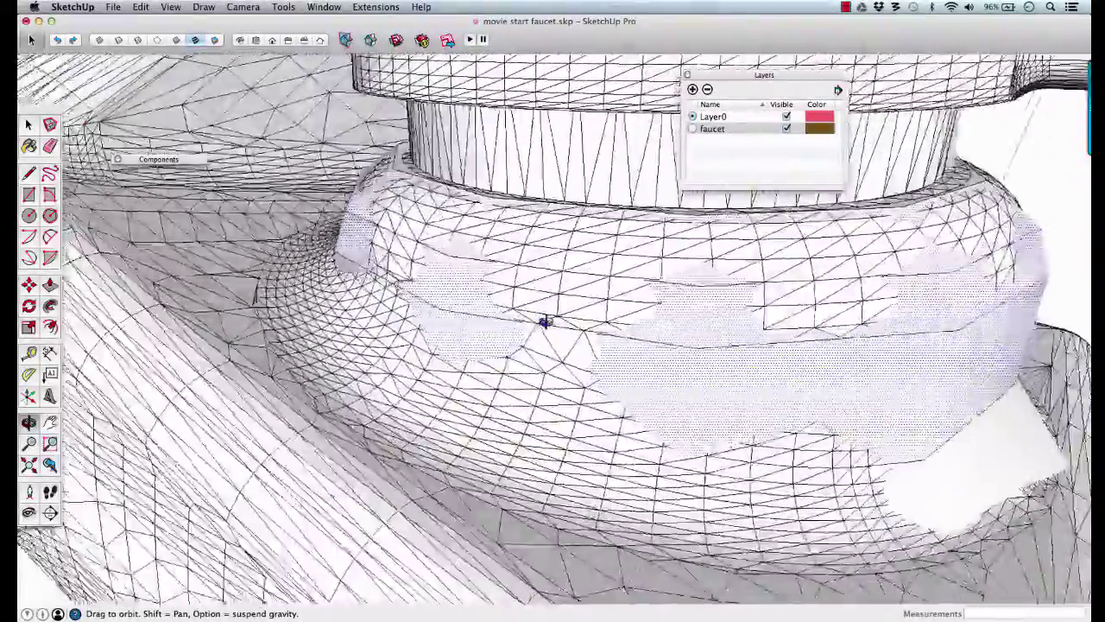
pyautogui.scroll(3, 506, 326)
pyautogui.scroll(-4, 506, 326)
pyautogui.moveTo(706, 323); pyautogui.dragTo(784, 348, button='middle')
pyautogui.moveTo(804, 291); pyautogui.dragTo(810, 322, button='middle')
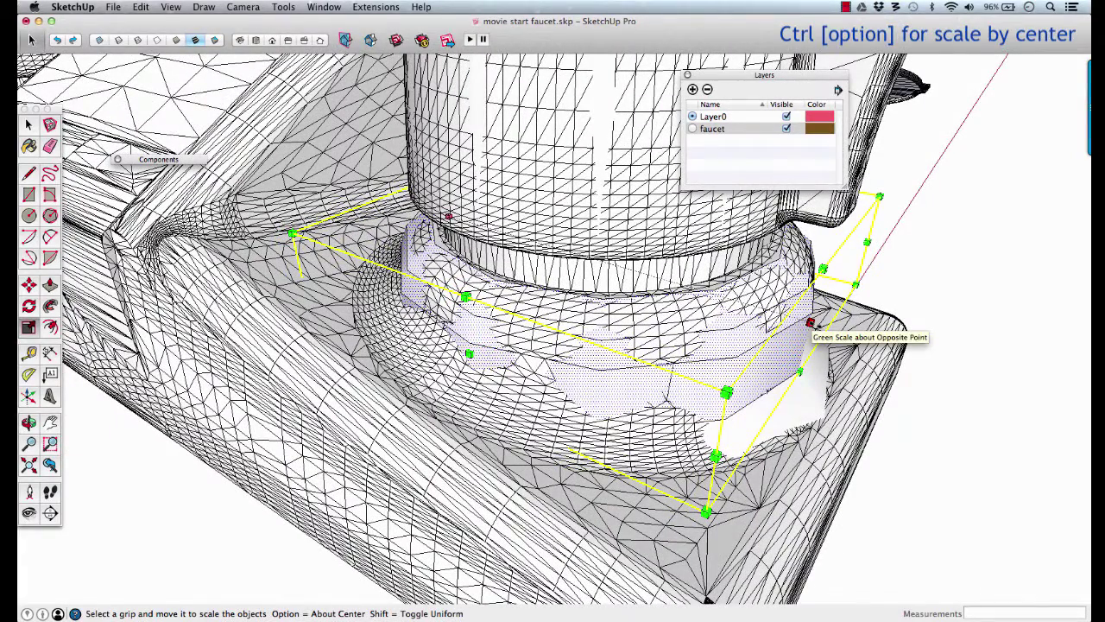
pyautogui.press('alt')
pyautogui.moveTo(810, 322)
pyautogui.mouseDown()
pyautogui.moveTo(791, 320)
pyautogui.moveTo(805, 321)
pyautogui.mouseUp()
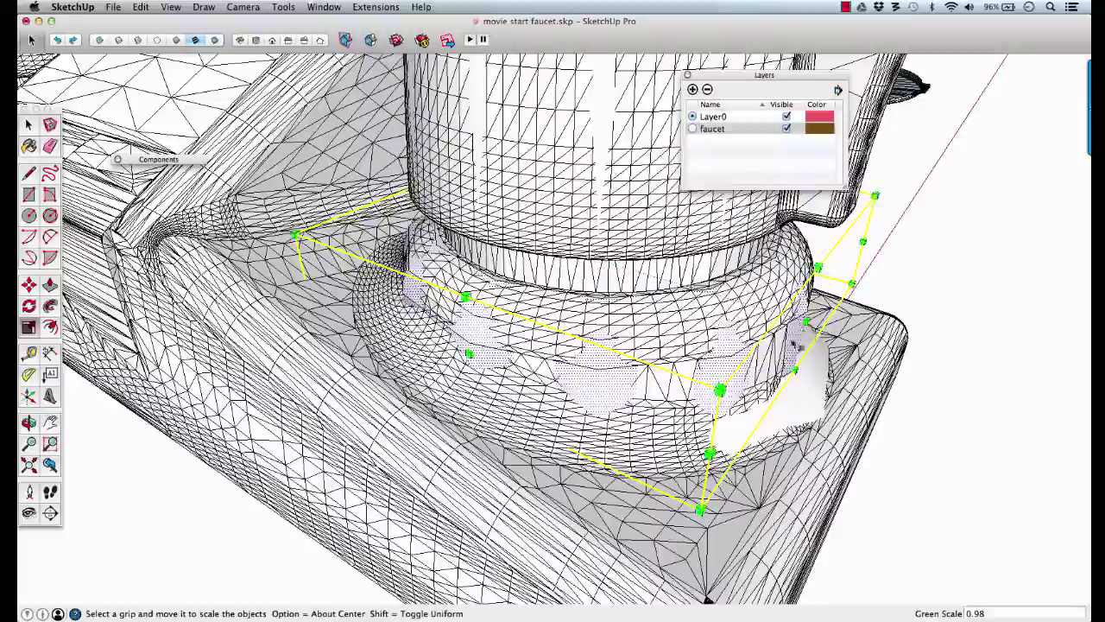
# Step: Finish scaling the collar bands and hide the faucet layer to isolate the rebuilt handle
pyautogui.moveTo(805, 321); pyautogui.dragTo(637, 442, button='middle')
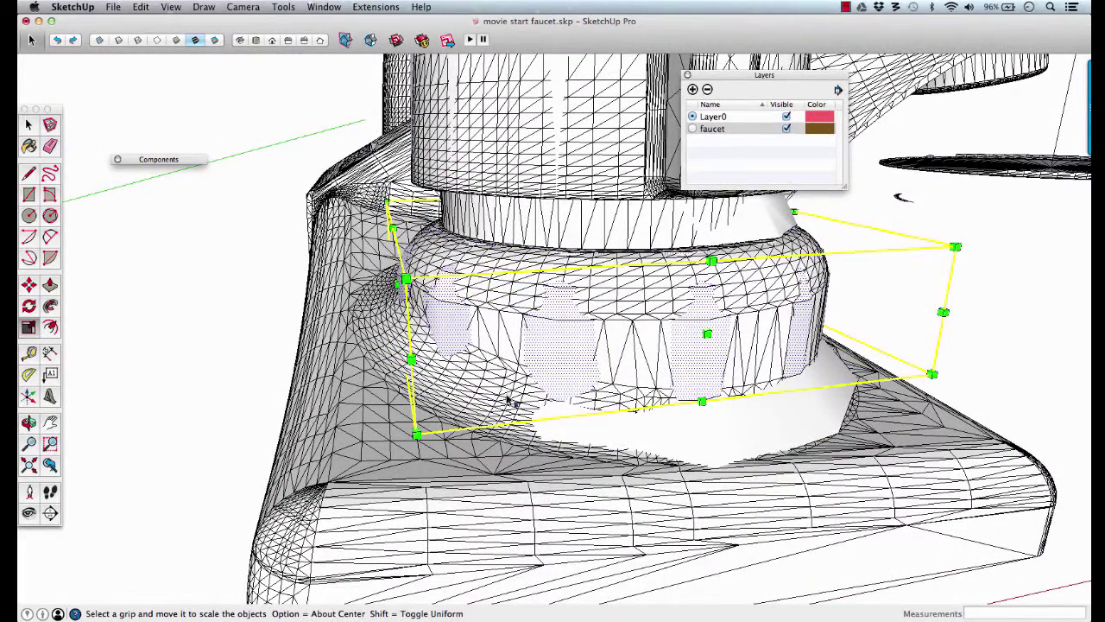
pyautogui.click(786, 129)
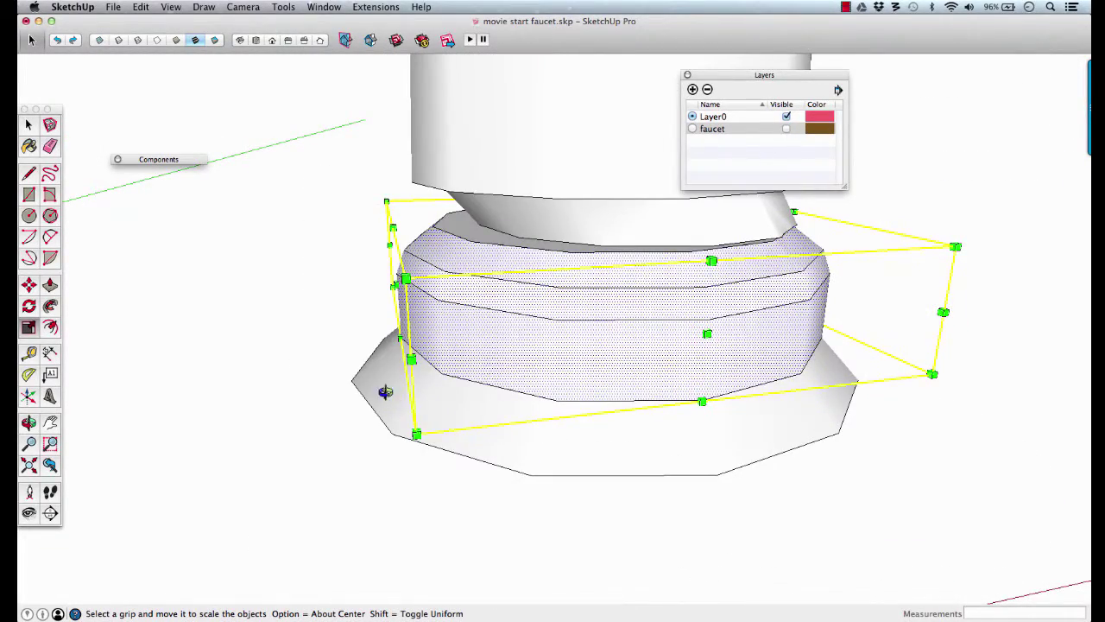
pyautogui.moveTo(385, 392); pyautogui.dragTo(418, 367, button='middle')
pyautogui.press('space')
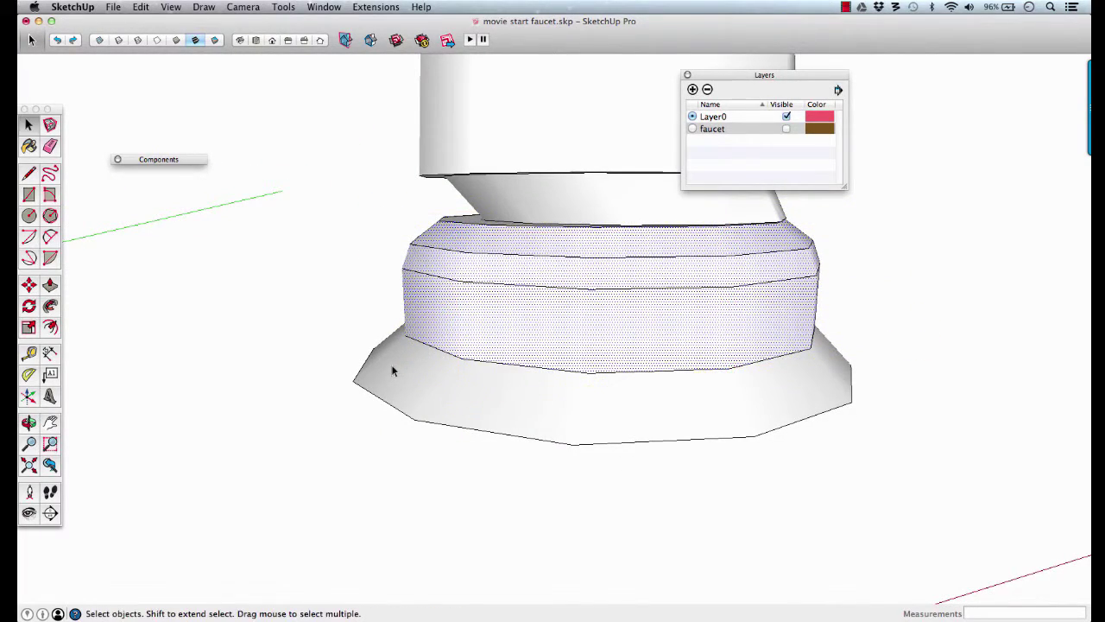
# Step: Select the flared base band, compare it with the redisplayed original mesh, and hide the faucet layer again
pyautogui.click(371, 365)
pyautogui.press('o')
pyautogui.moveTo(518, 328); pyautogui.dragTo(466, 368)
pyautogui.press('space')
pyautogui.click(786, 129)
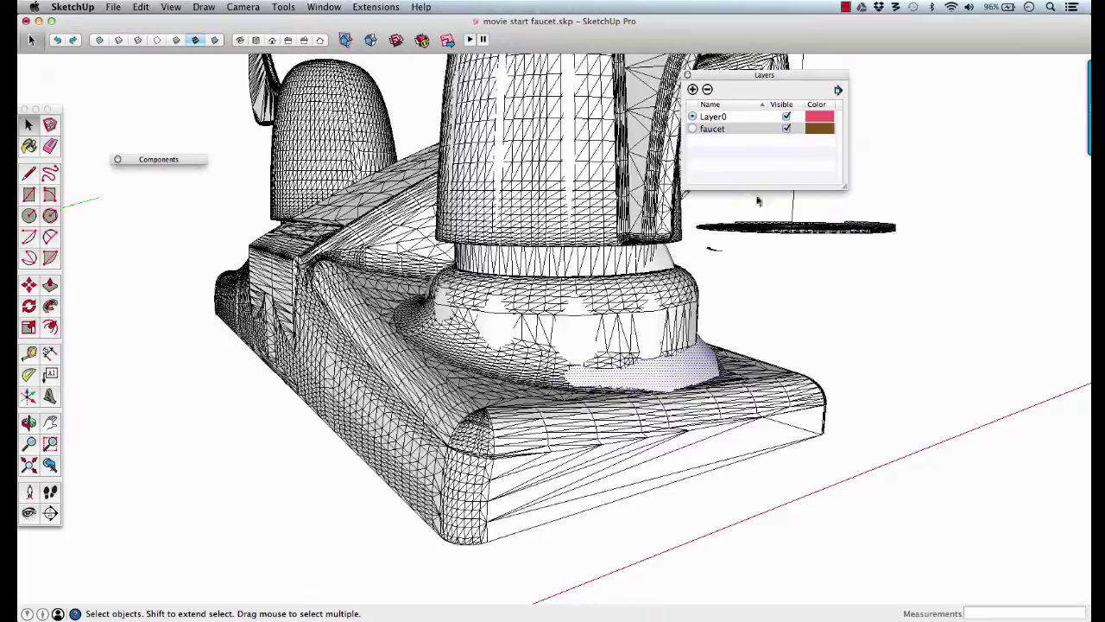
pyautogui.moveTo(597, 356); pyautogui.dragTo(777, 423, button='middle')
pyautogui.scroll(-4, 641, 335)
pyautogui.moveTo(640, 335); pyautogui.dragTo(572, 379, button='middle')
pyautogui.click(786, 130)
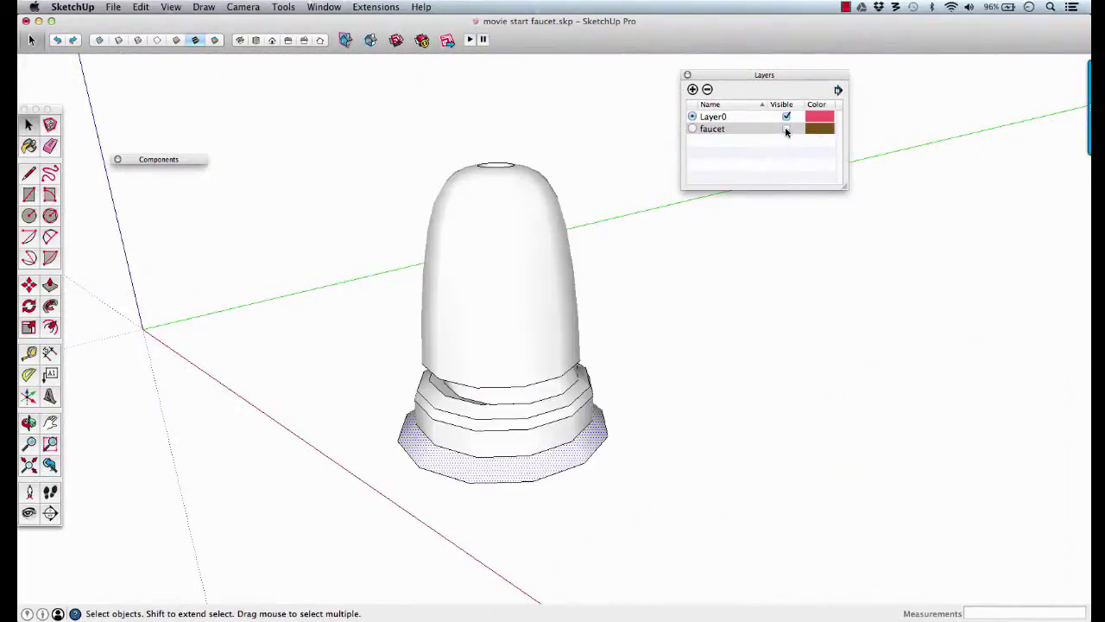
pyautogui.moveTo(651, 371); pyautogui.dragTo(515, 312, button='middle')
pyautogui.scroll(1, 516, 311)
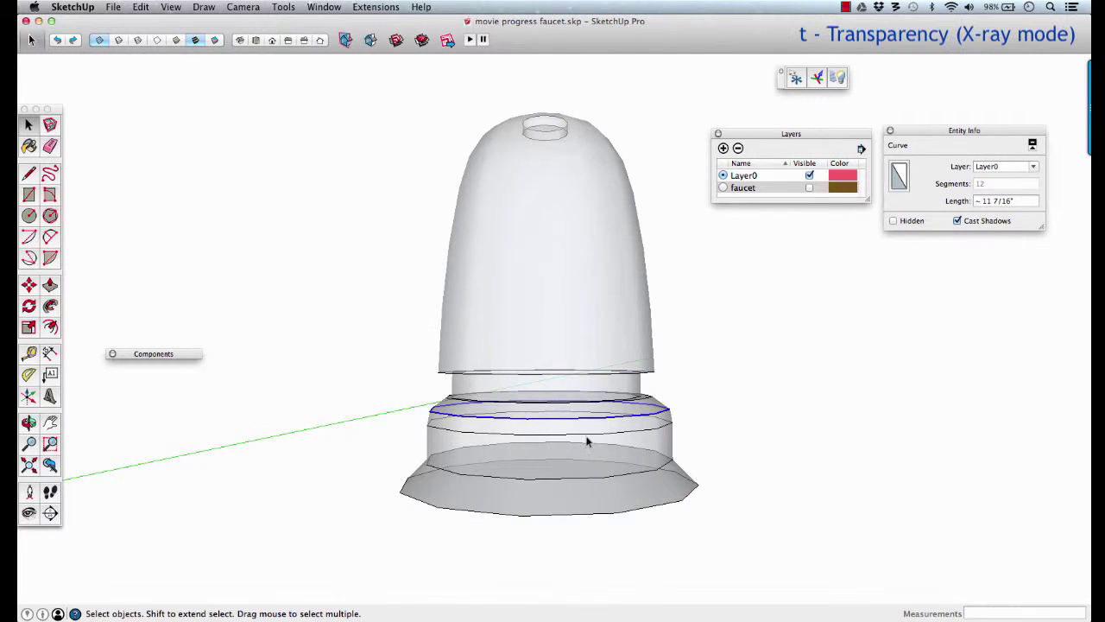
# Step: Soften and smooth the collar's two upper edge loops, clear the selection and turn off X-ray transparency
pyautogui.keyDown('shift'); pyautogui.click(590, 436); pyautogui.keyUp('shift')
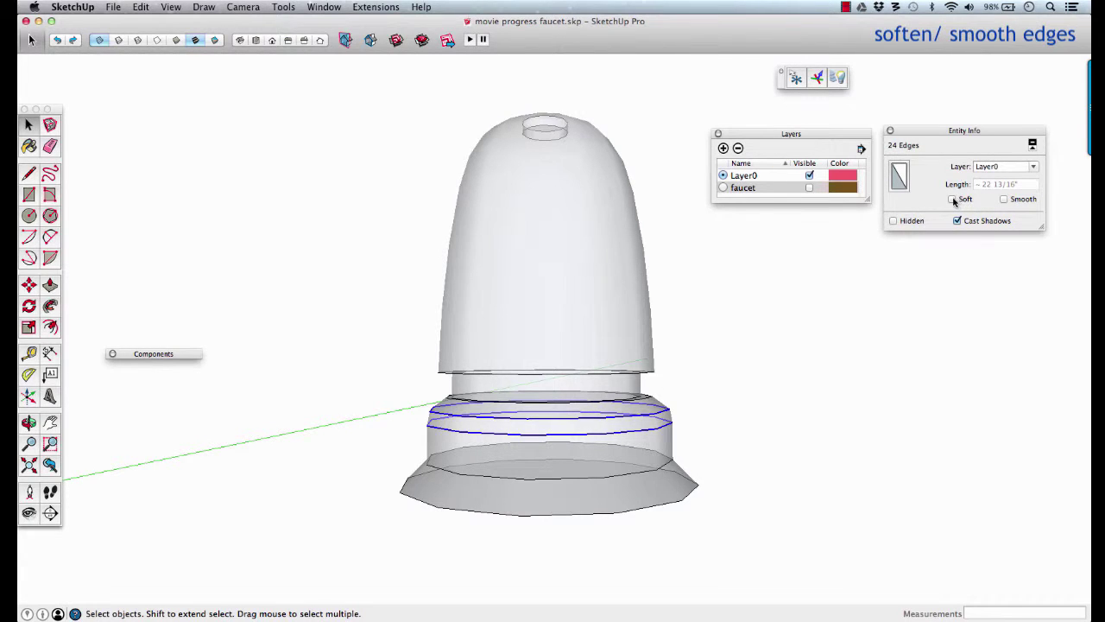
pyautogui.click(953, 200)
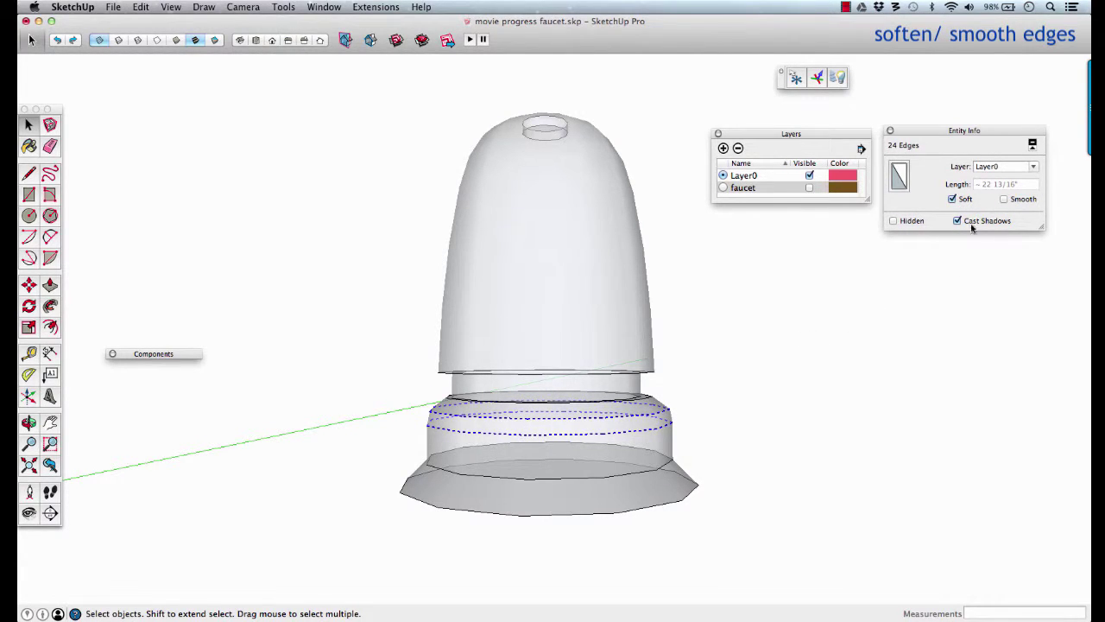
pyautogui.click(1004, 199)
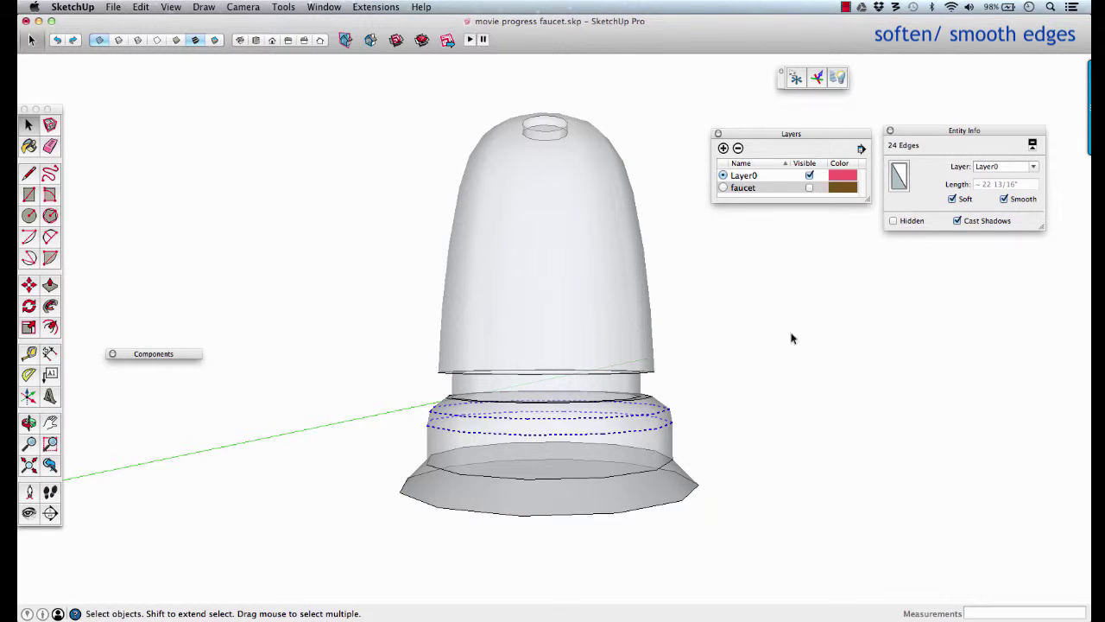
pyautogui.click(722, 367)
pyautogui.press('t')
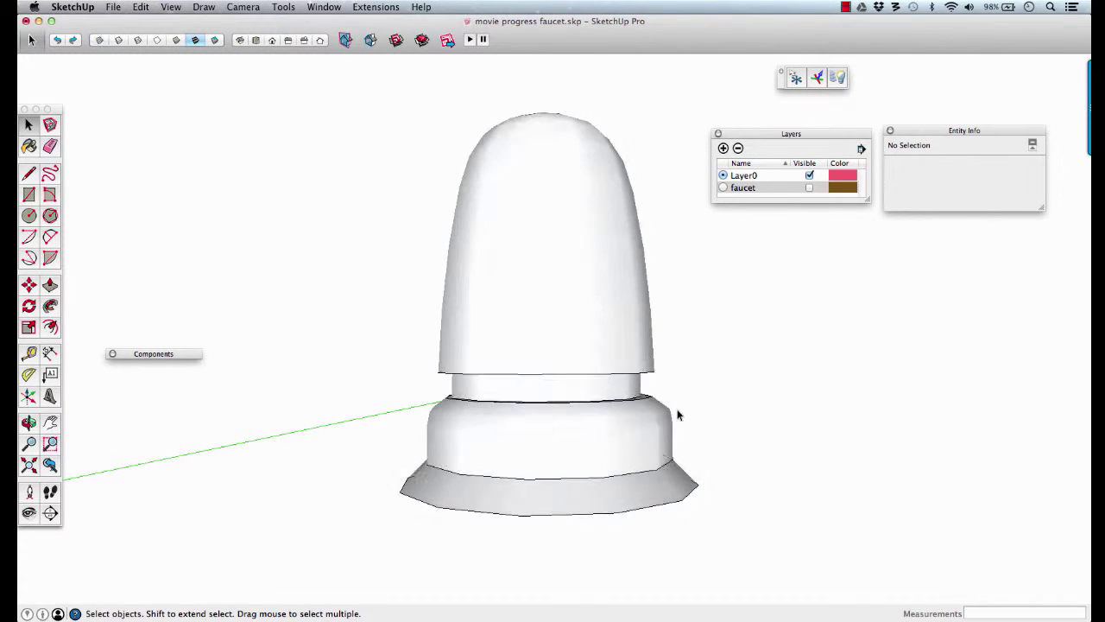
pyautogui.moveTo(679, 415); pyautogui.dragTo(637, 396, button='middle')
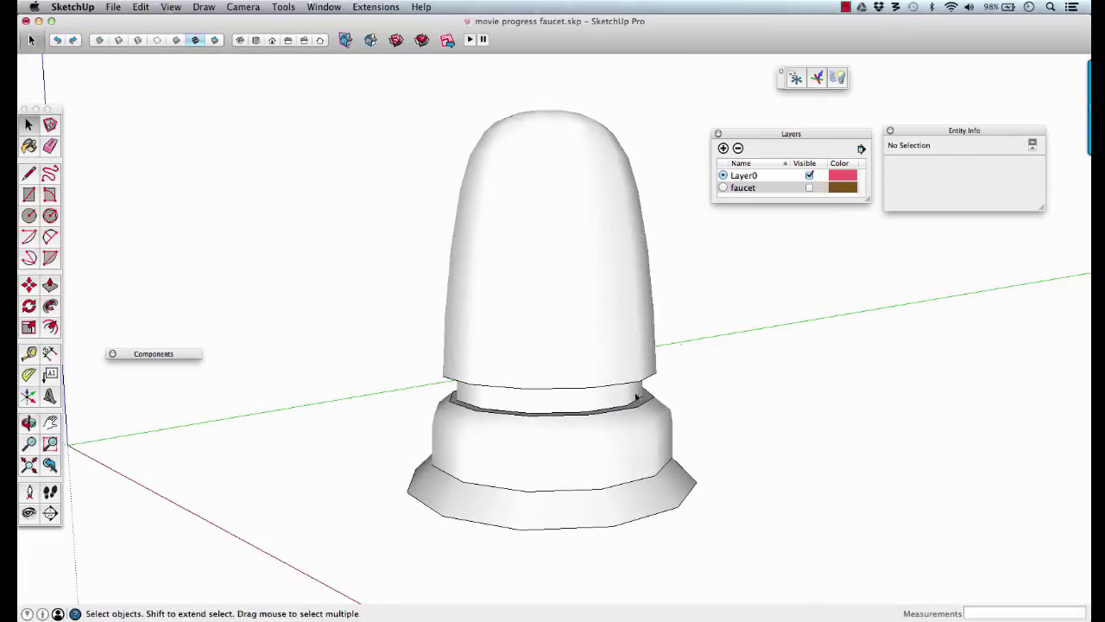
# Step: Compare the smoothed handle with the original mesh by toggling the faucet layer's visibility, leaving the layer hidden
pyautogui.click(810, 188)
pyautogui.moveTo(582, 398); pyautogui.dragTo(710, 275, button='middle')
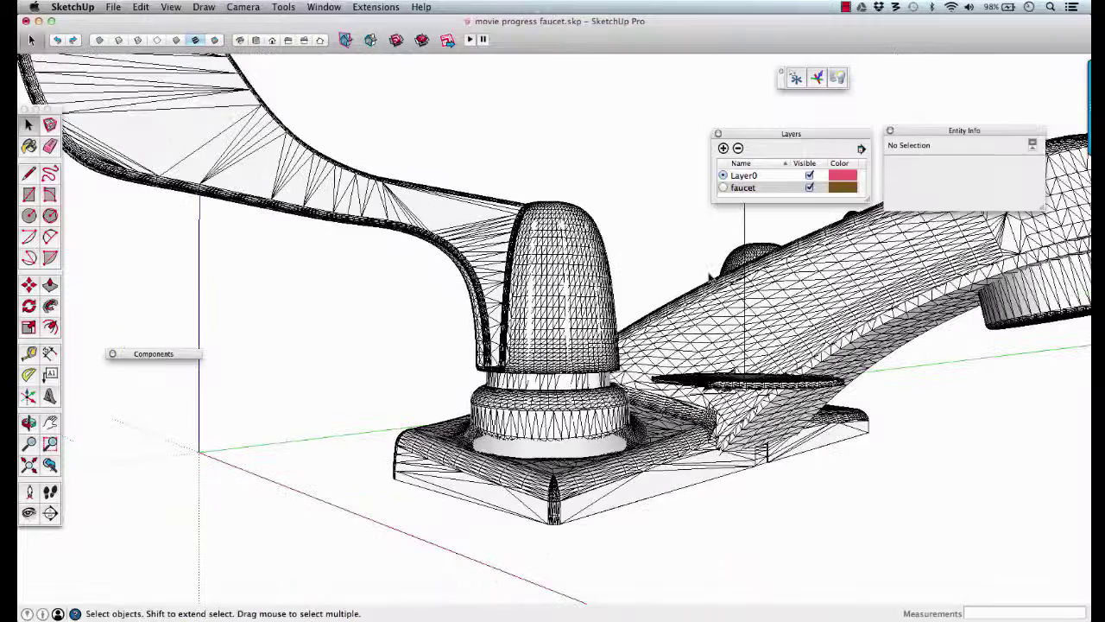
pyautogui.click(810, 189)
pyautogui.click(810, 188)
pyautogui.click(810, 189)
# Step: Display the hidden geometry so the handle's softened edges are drawn as dashed lines
pyautogui.hotkey('shift', 'h')
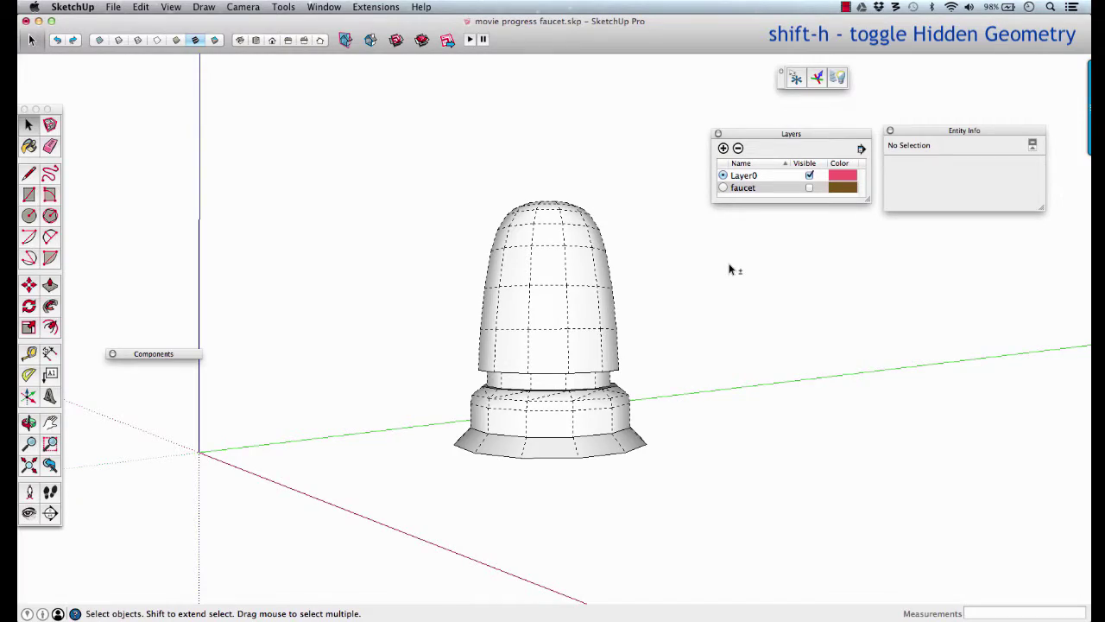
pyautogui.hotkey('shift', 'h')
pyautogui.hotkey('shift', 'h')
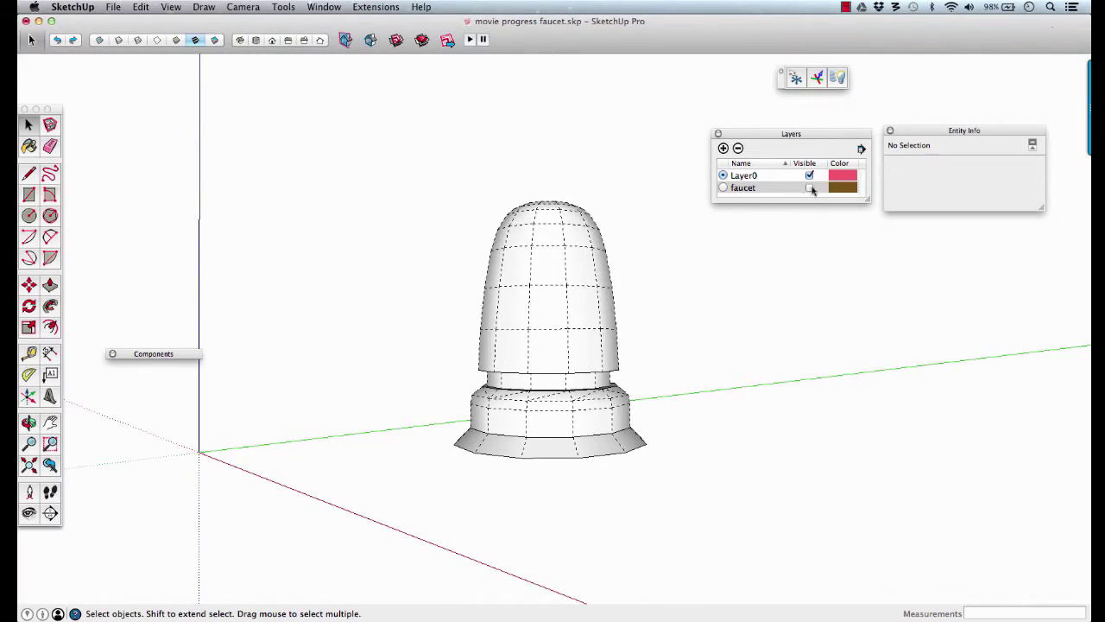
# Step: Show the faucet layer, examine where the flared base departs from the original mesh, and hide the layer again
pyautogui.click(810, 189)
pyautogui.moveTo(547, 393); pyautogui.dragTo(829, 432, button='middle')
pyautogui.moveTo(535, 436); pyautogui.dragTo(597, 430, button='middle')
pyautogui.scroll(5, 505, 455)
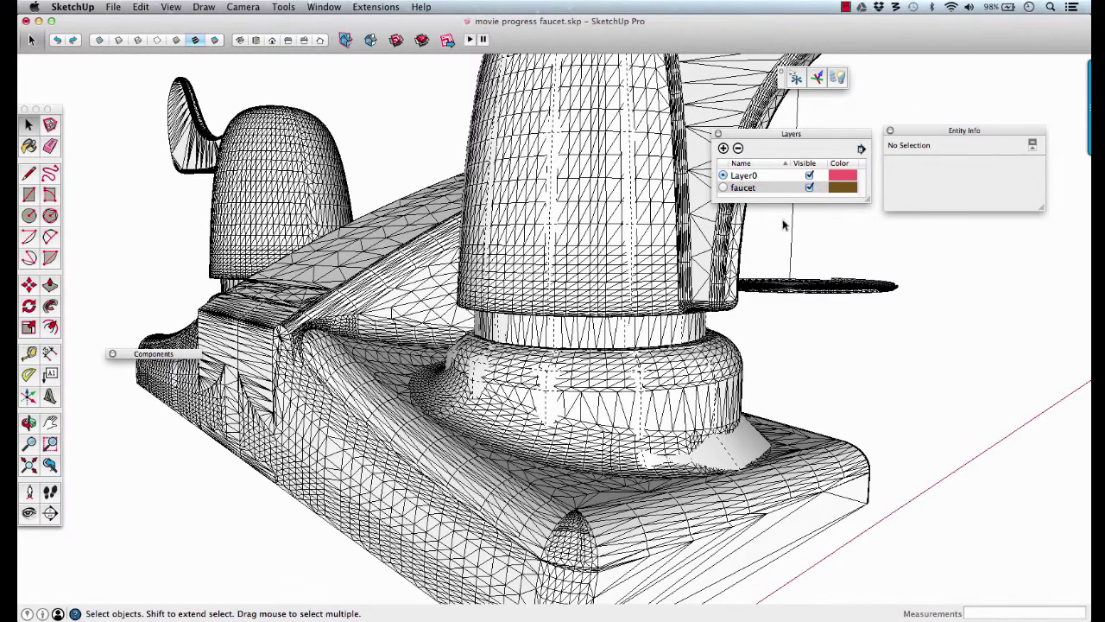
pyautogui.click(810, 189)
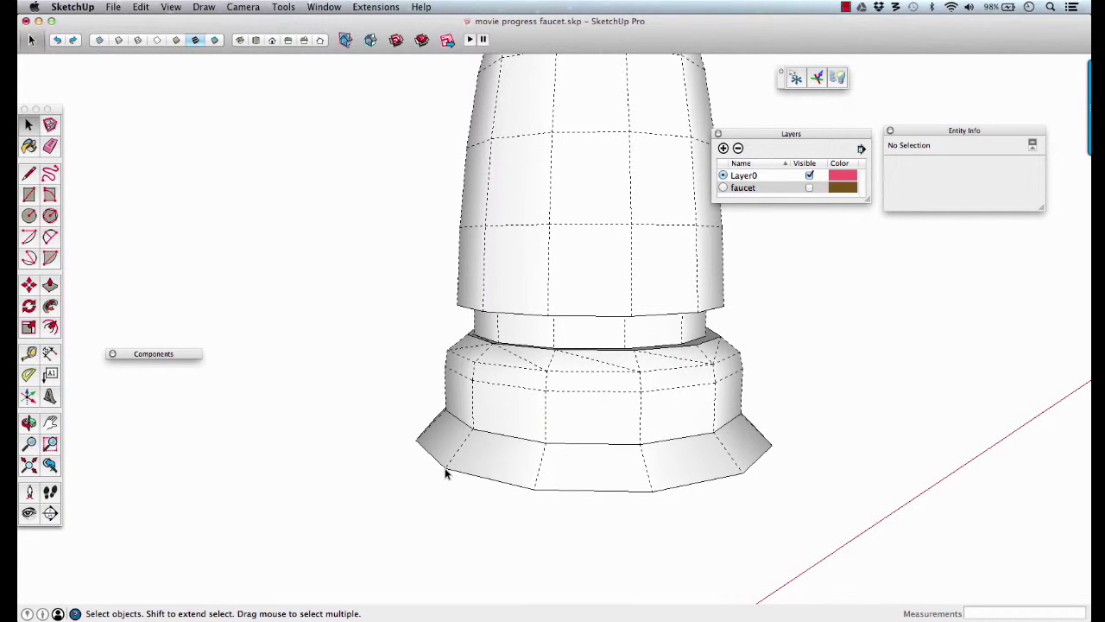
# Step: Explode the curve forming the flared base's bottom rim into separate edges and clear the selection
pyautogui.press('m')
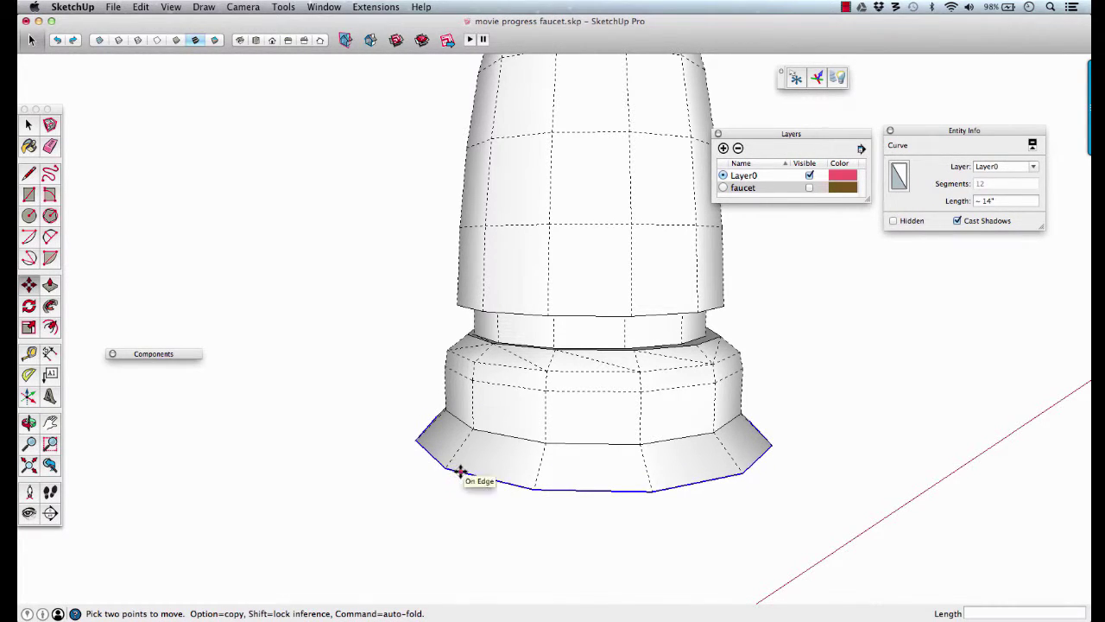
pyautogui.press('super+t')
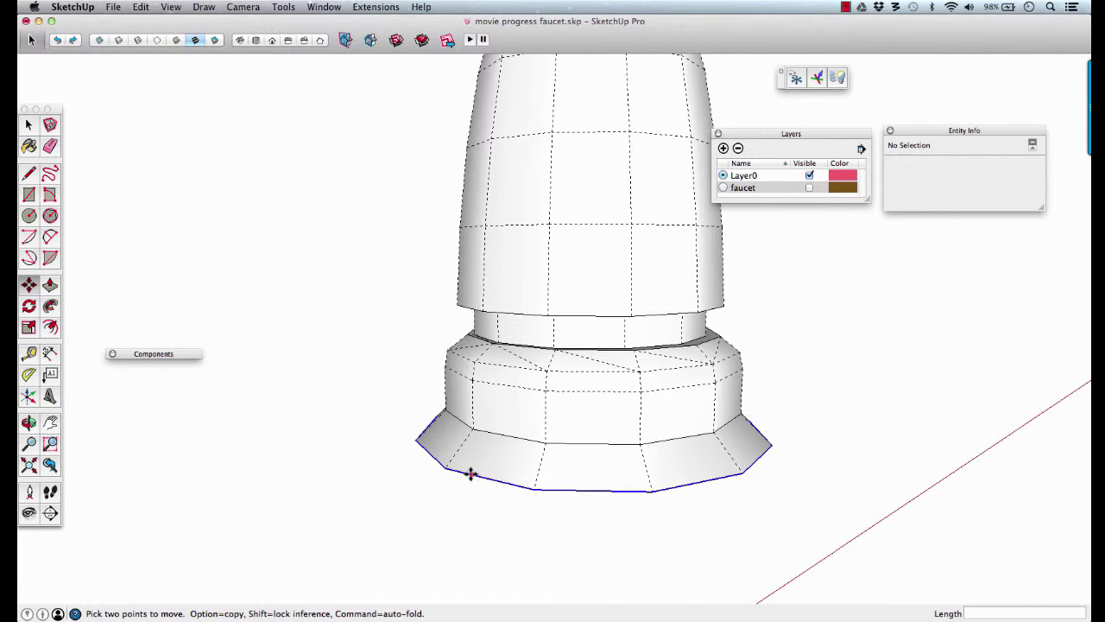
pyautogui.rightClick(473, 478)
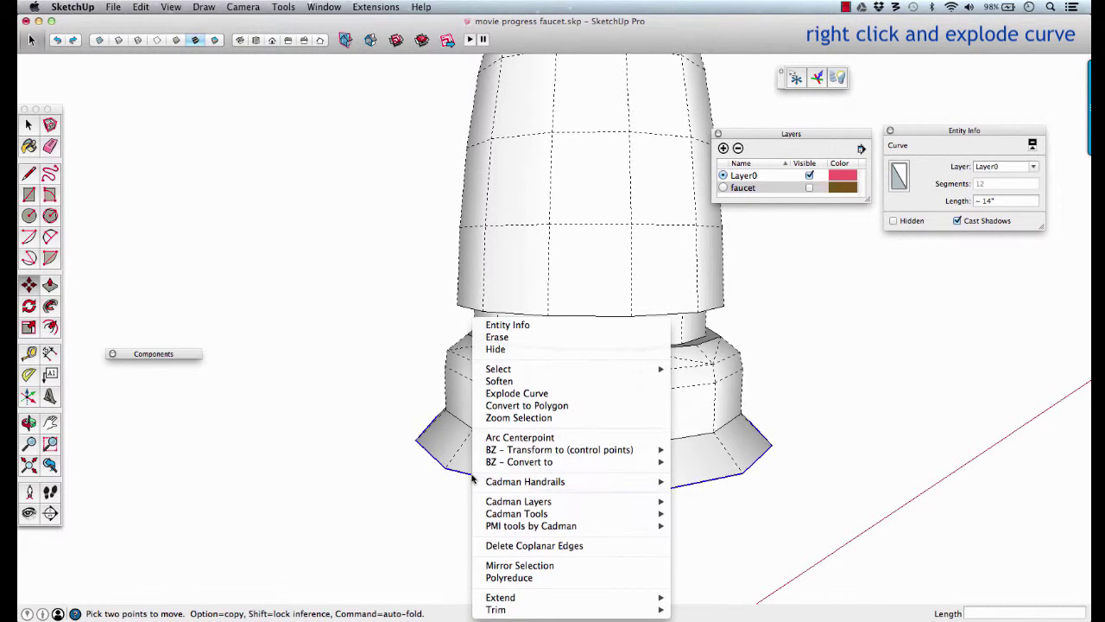
pyautogui.click(537, 394)
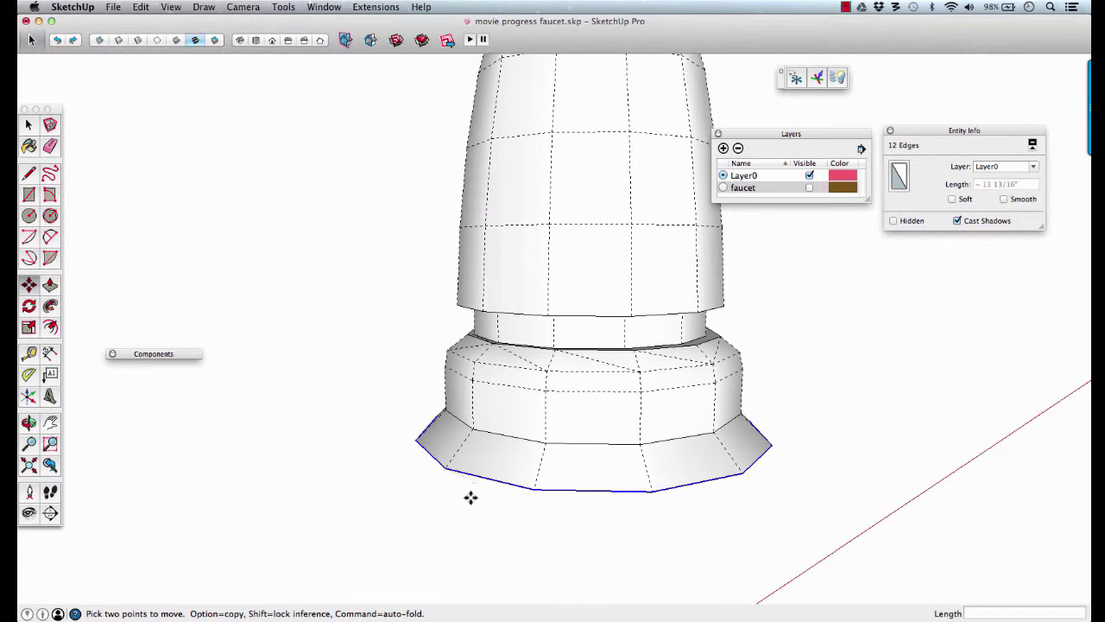
pyautogui.press('super+t')
# Step: Try moving a single corner vertex of the flared base's bottom rim
pyautogui.press('m')
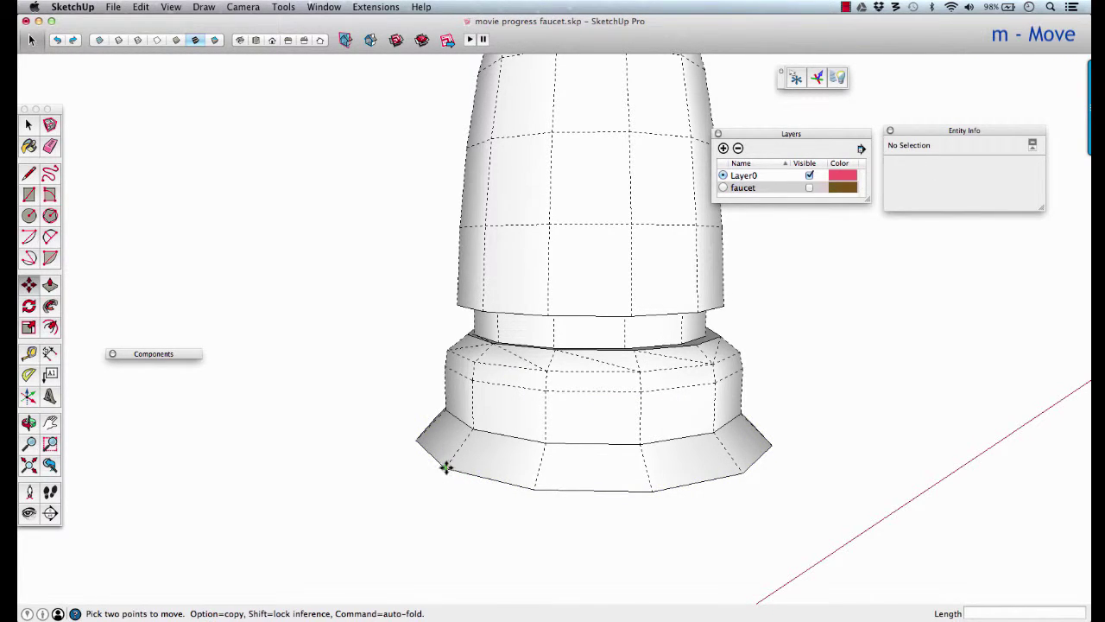
pyautogui.click(446, 468)
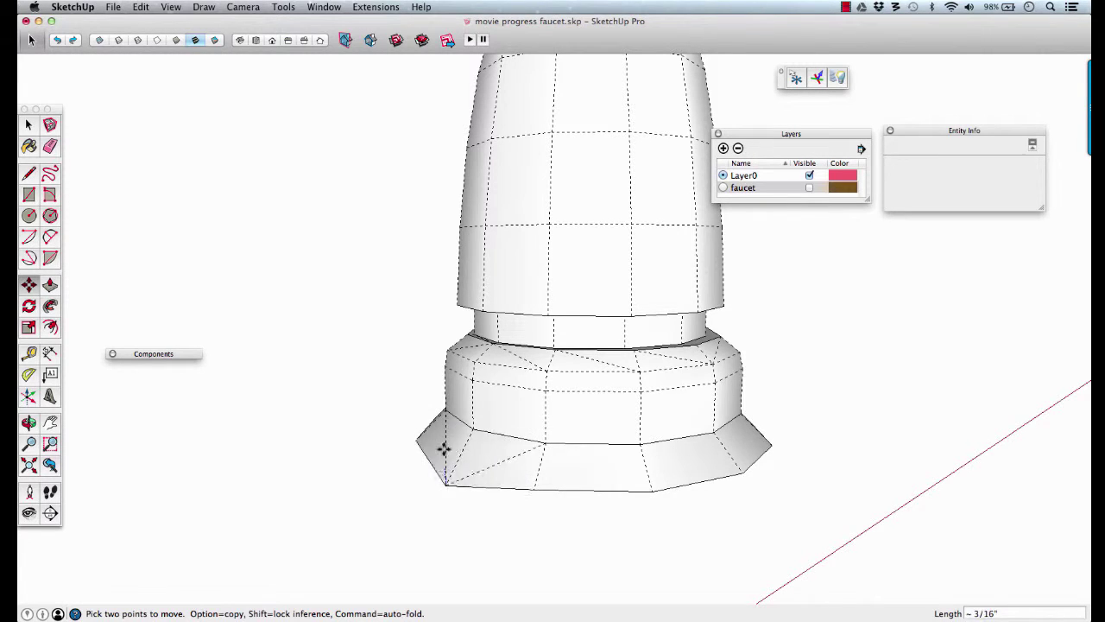
pyautogui.click(434, 464)
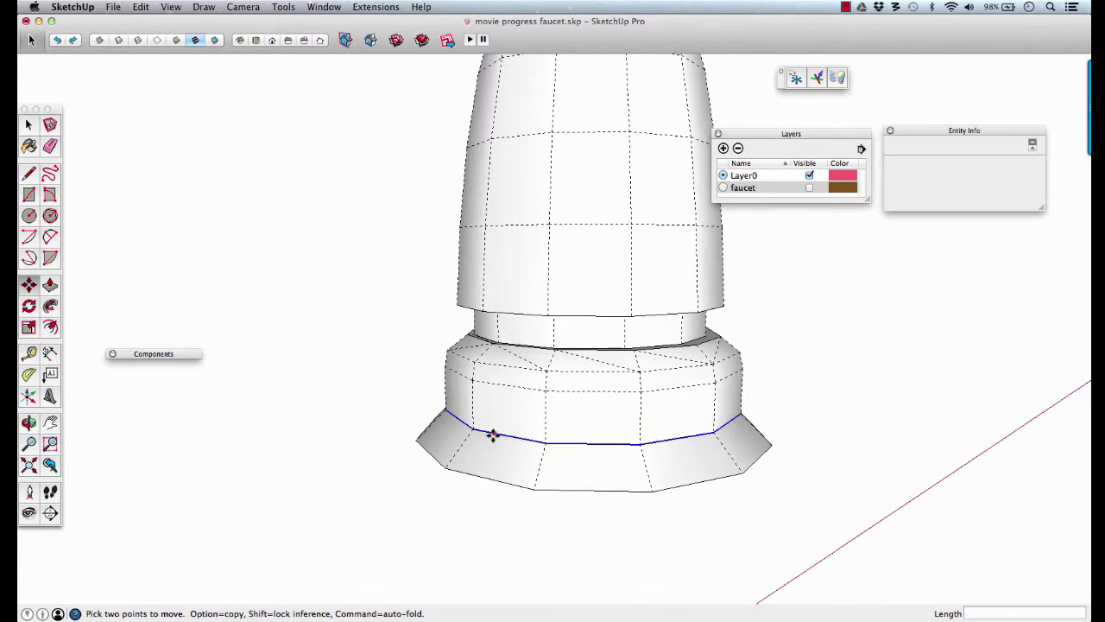
# Step: Explode the curve where the collar meets the flared base, and check the base against the original mesh by toggling the faucet layer
pyautogui.rightClick(495, 433)
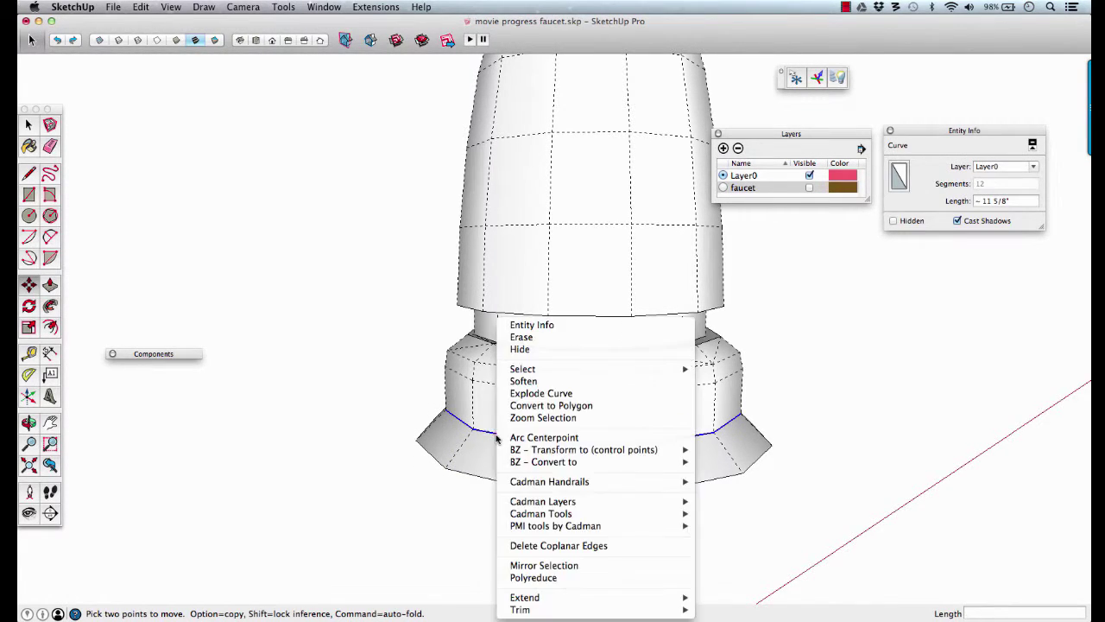
pyautogui.click(540, 394)
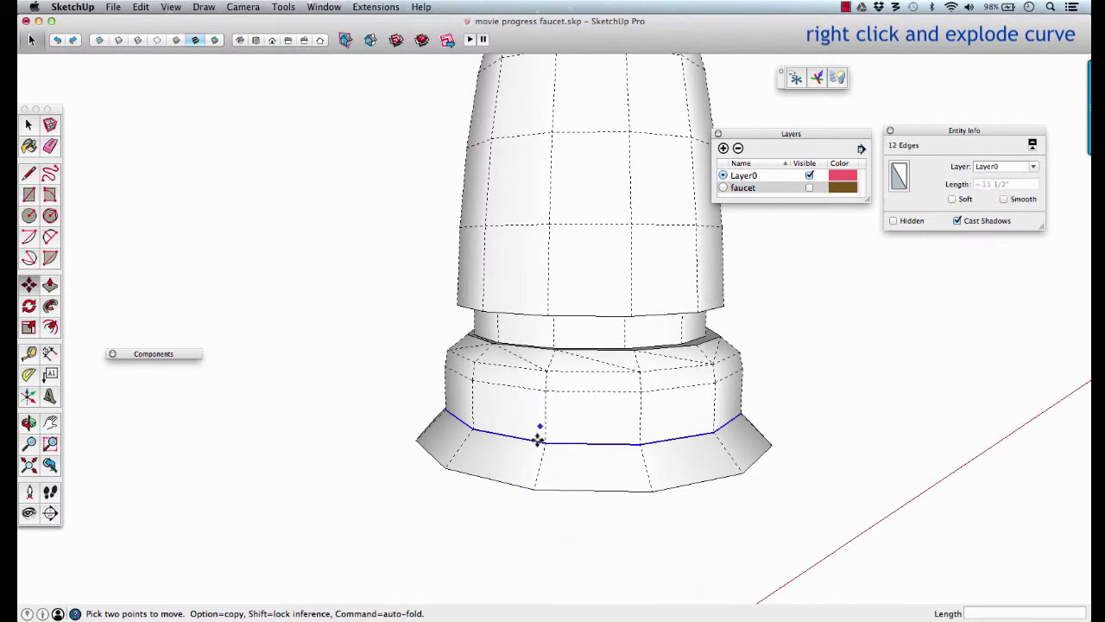
pyautogui.click(808, 189)
pyautogui.moveTo(530, 392); pyautogui.dragTo(691, 417, button='middle')
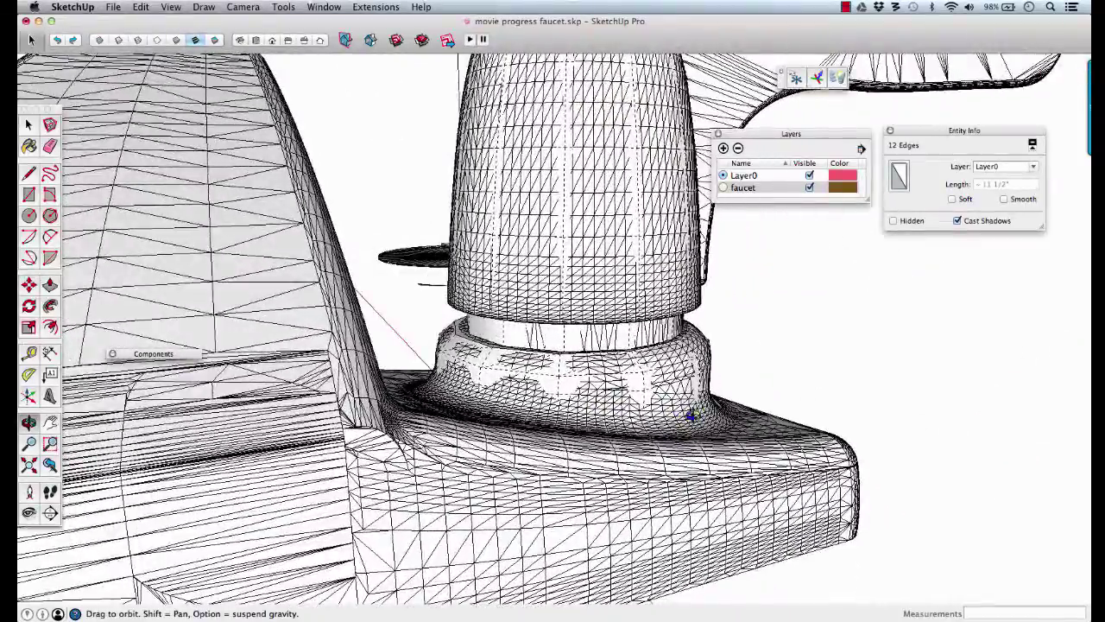
pyautogui.press('m')
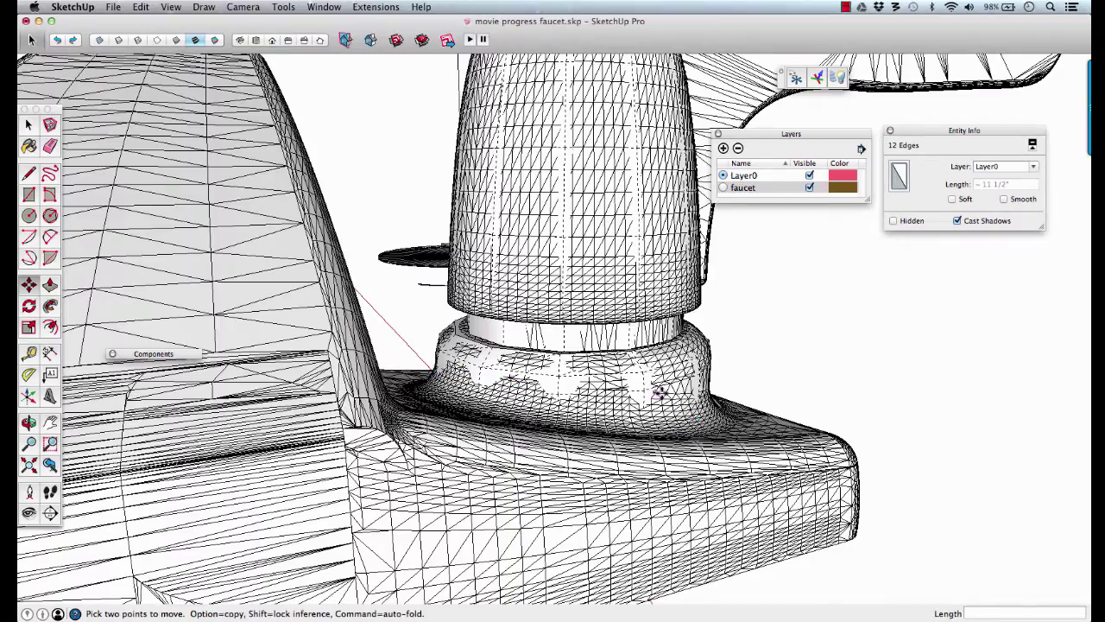
pyautogui.scroll(5, 652, 390)
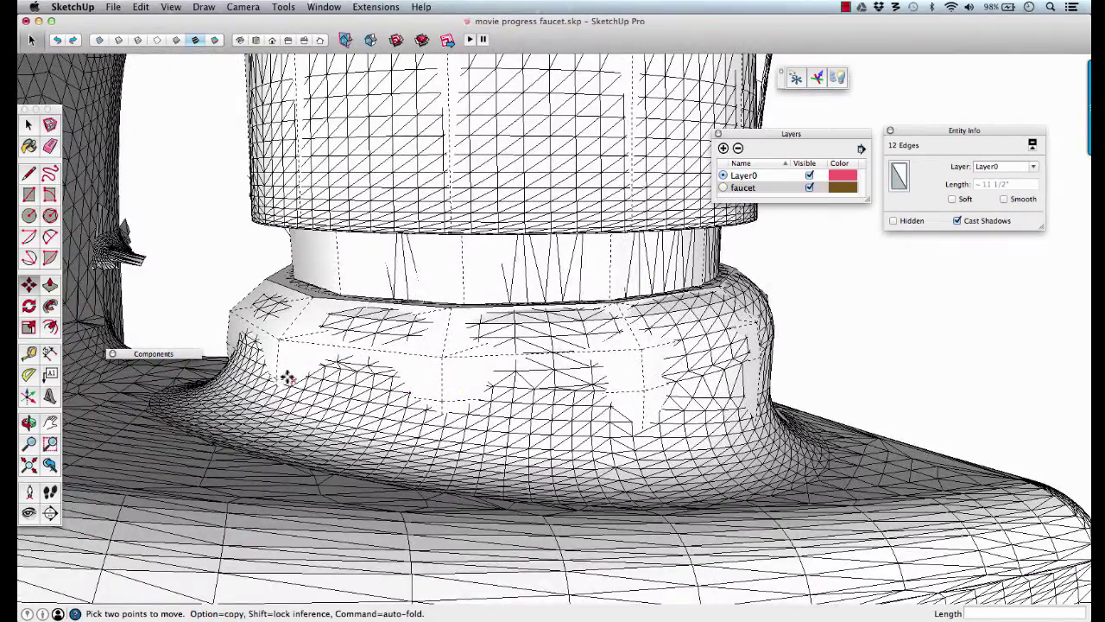
pyautogui.moveTo(634, 400); pyautogui.dragTo(465, 383, button='middle')
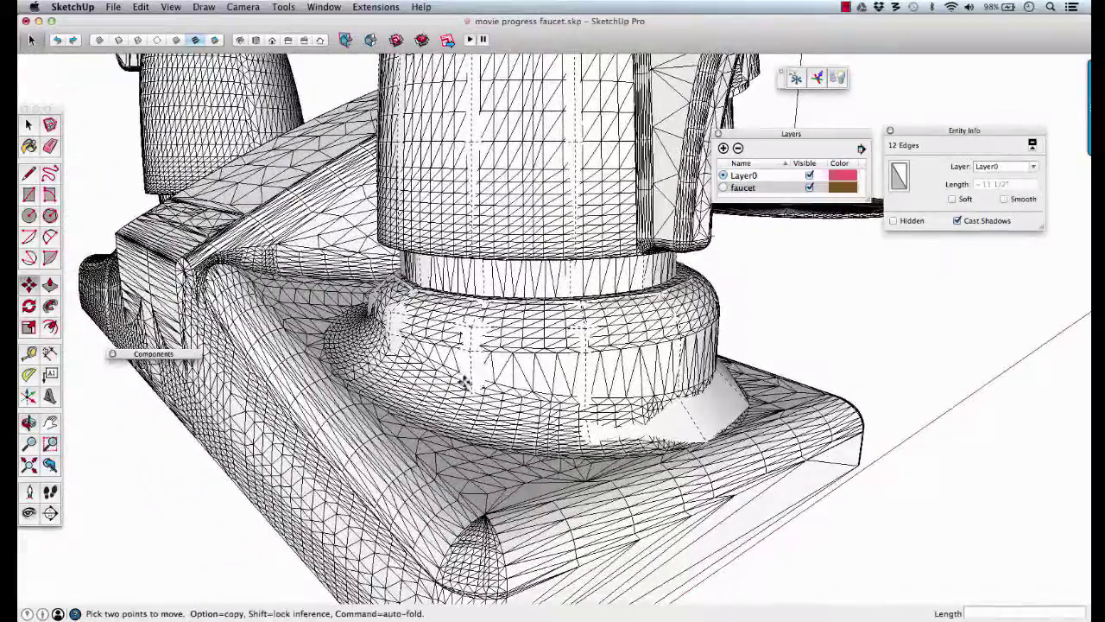
pyautogui.click(810, 188)
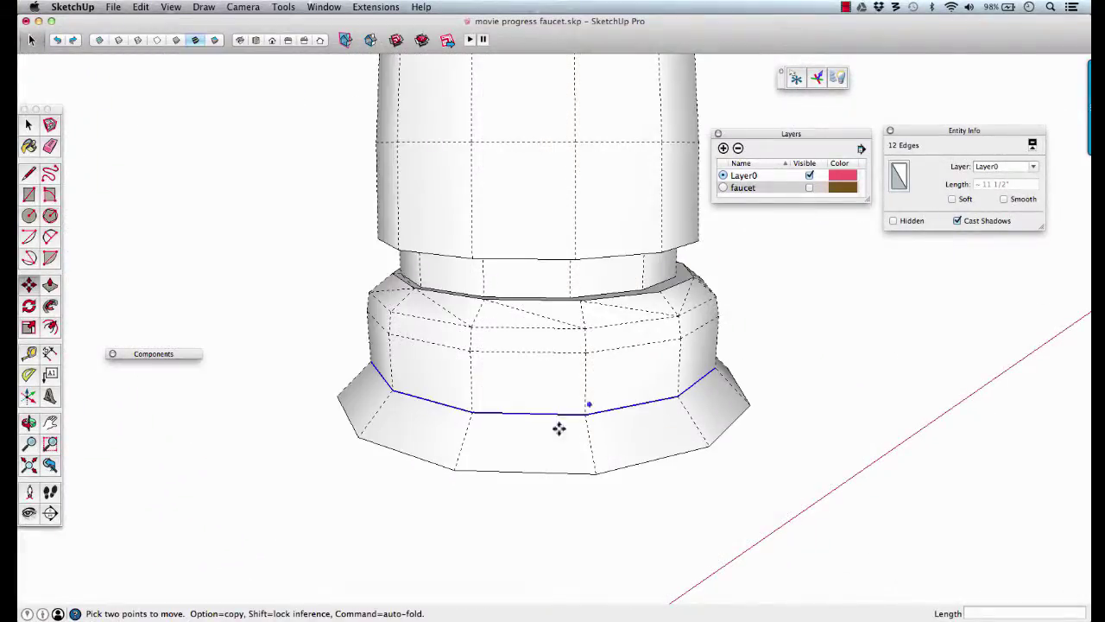
# Step: Select five adjoining edges along the flared base's bottom rim, leaving the neighbouring faces unselected
pyautogui.press('space')
pyautogui.click(543, 474)
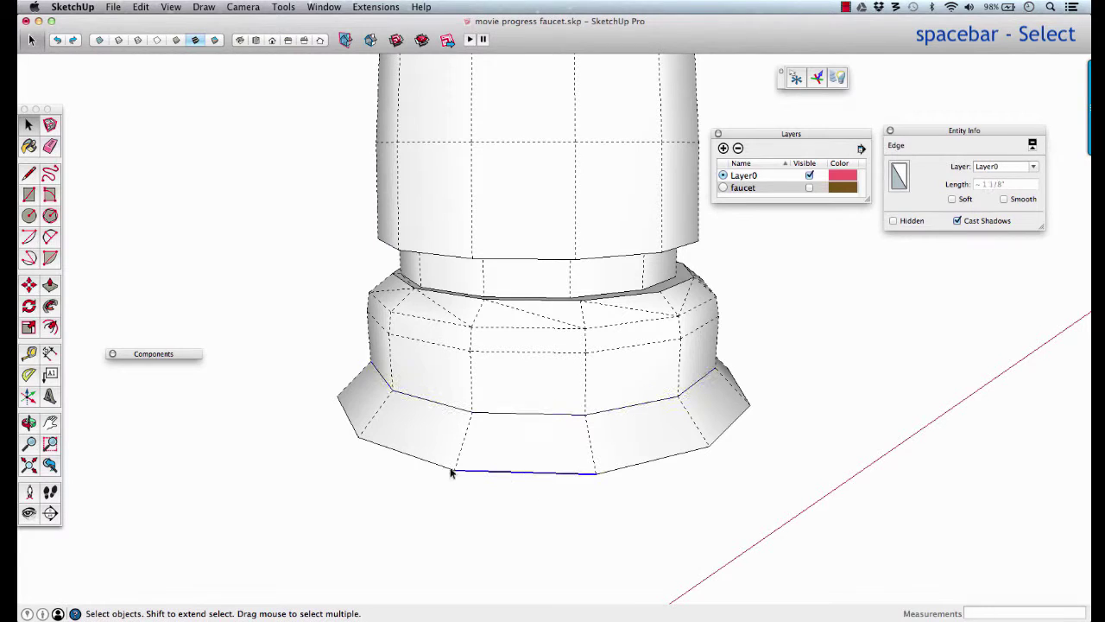
pyautogui.keyDown('shift'); pyautogui.click(388, 444); pyautogui.keyUp('shift')
pyautogui.moveTo(388, 444); pyautogui.dragTo(539, 518, button='middle')
pyautogui.keyDown('shift'); pyautogui.click(533, 501); pyautogui.keyUp('shift')
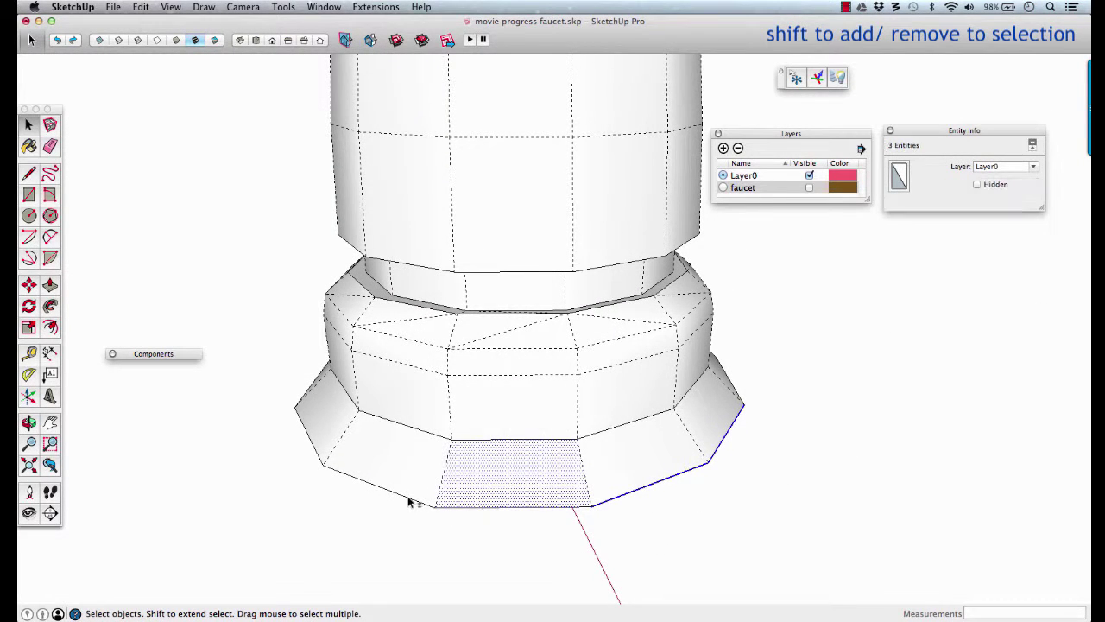
pyautogui.keyDown('shift'); pyautogui.click(486, 507); pyautogui.keyUp('shift')
pyautogui.keyDown('shift'); pyautogui.click(498, 484); pyautogui.keyUp('shift')
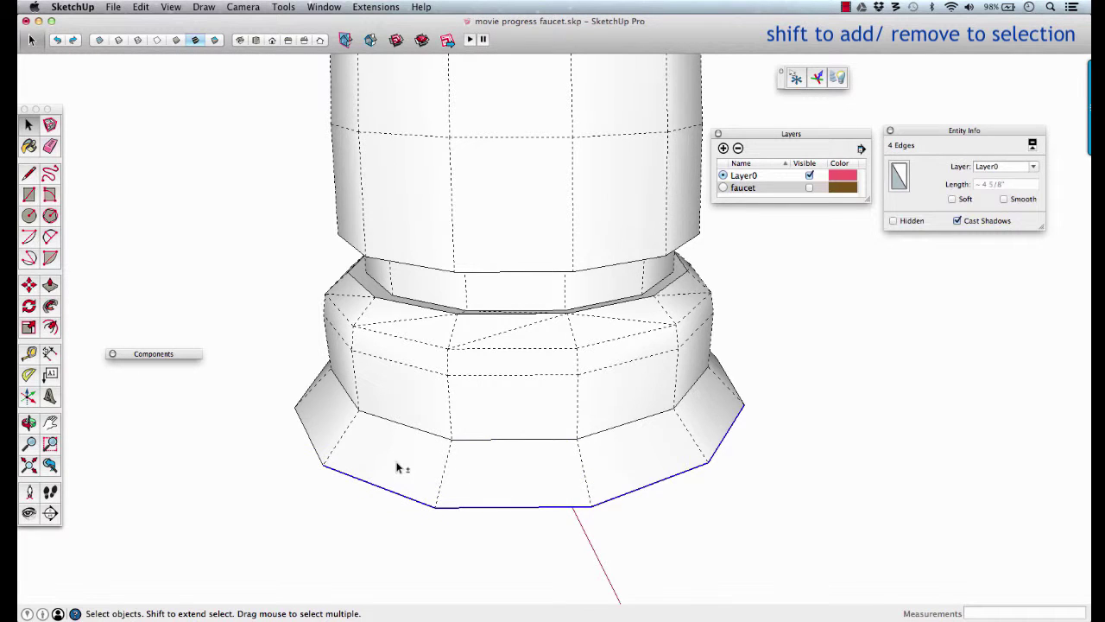
pyautogui.moveTo(400, 463); pyautogui.dragTo(779, 451, button='middle')
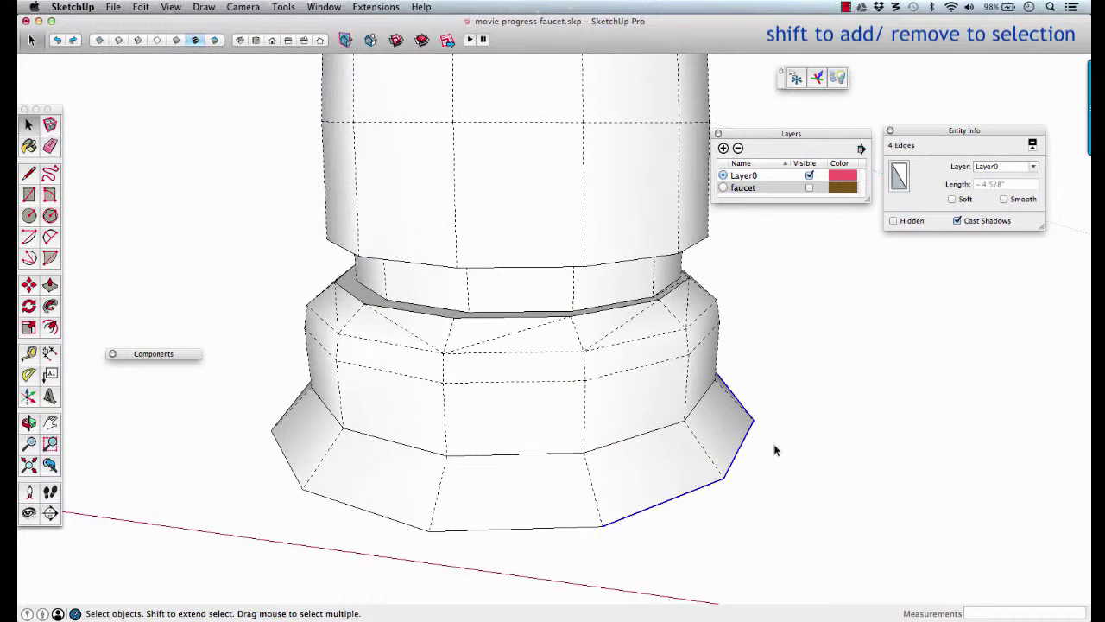
pyautogui.keyDown('shift'); pyautogui.click(541, 530); pyautogui.keyUp('shift')
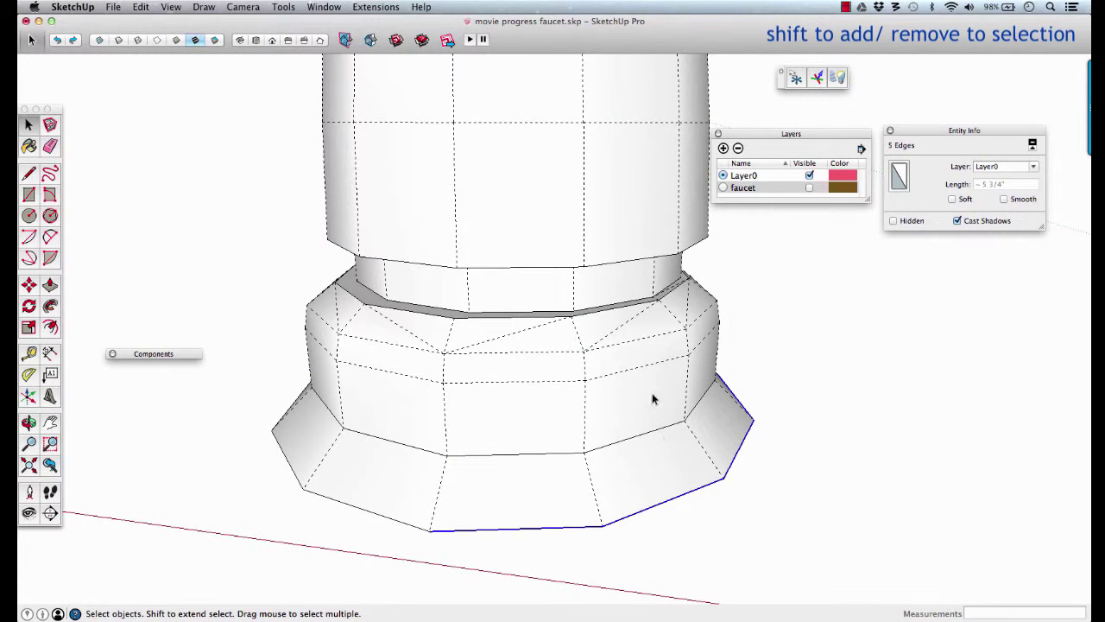
# Step: Inspect the selected rim edges from above and against the original mesh by toggling the faucet layer
pyautogui.click(256, 41)
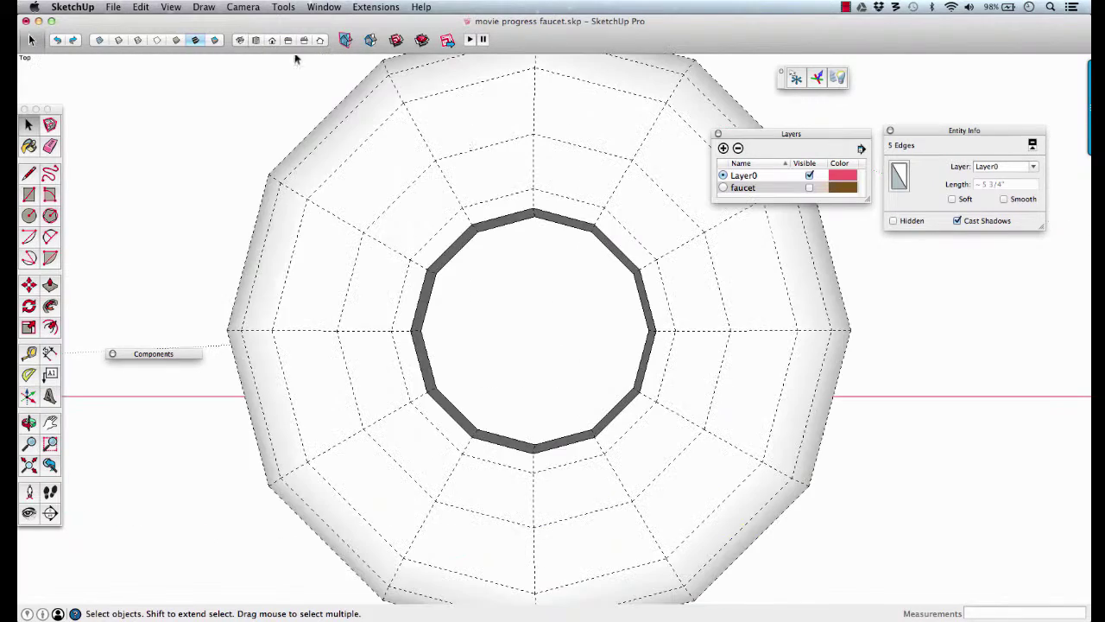
pyautogui.scroll(-3, 542, 201)
pyautogui.moveTo(535, 251); pyautogui.dragTo(631, 216, button='middle')
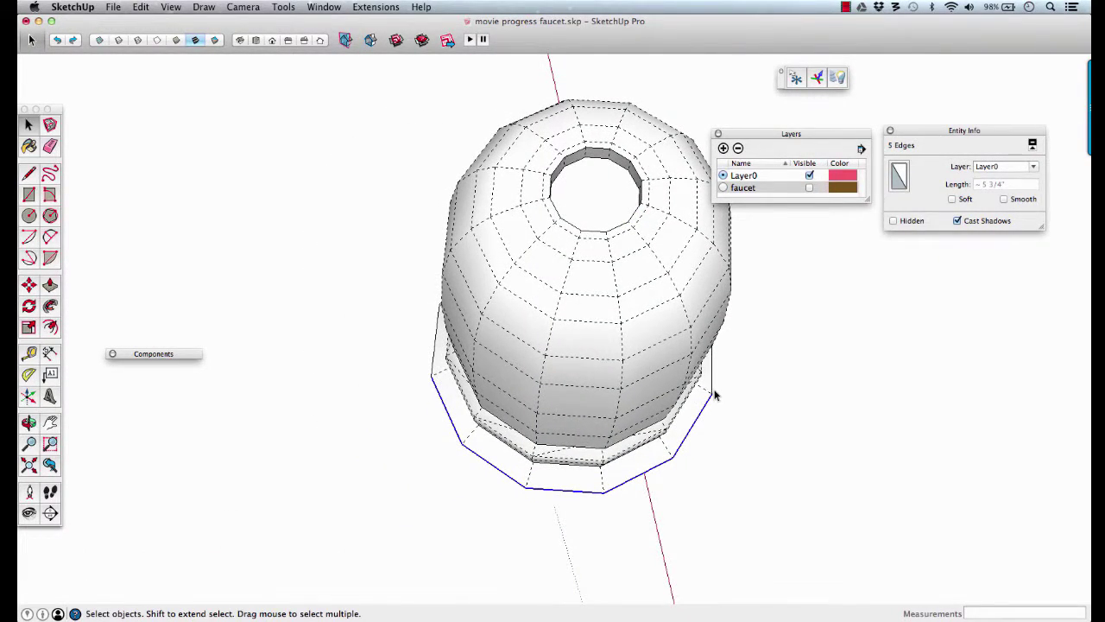
pyautogui.moveTo(691, 382); pyautogui.dragTo(469, 147, button='middle')
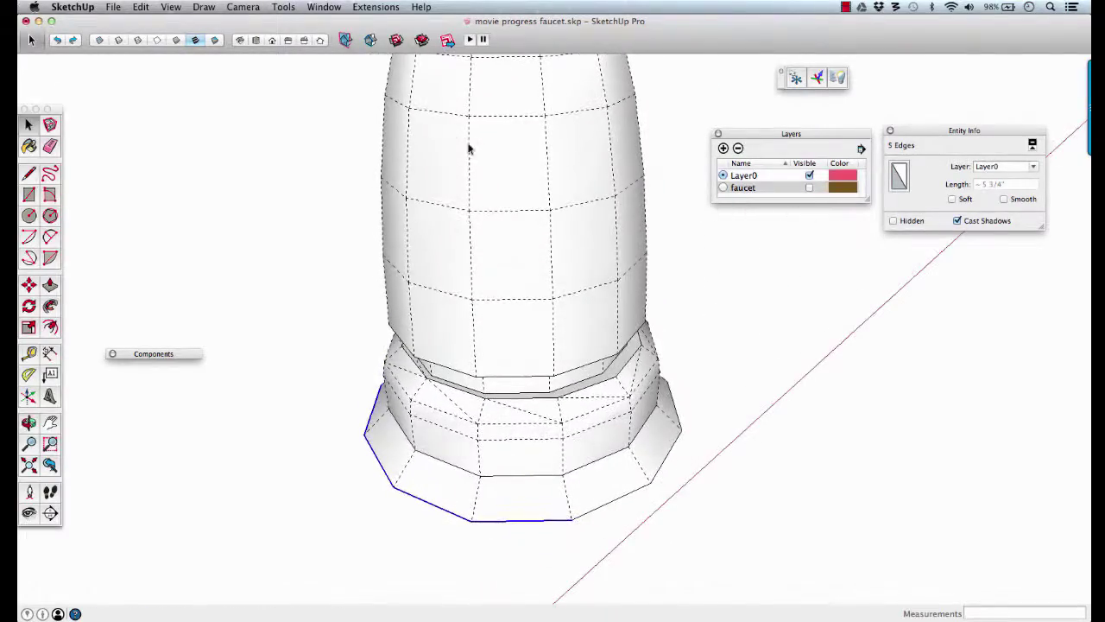
pyautogui.click(810, 189)
pyautogui.moveTo(561, 371); pyautogui.dragTo(604, 328, button='middle')
pyautogui.click(810, 189)
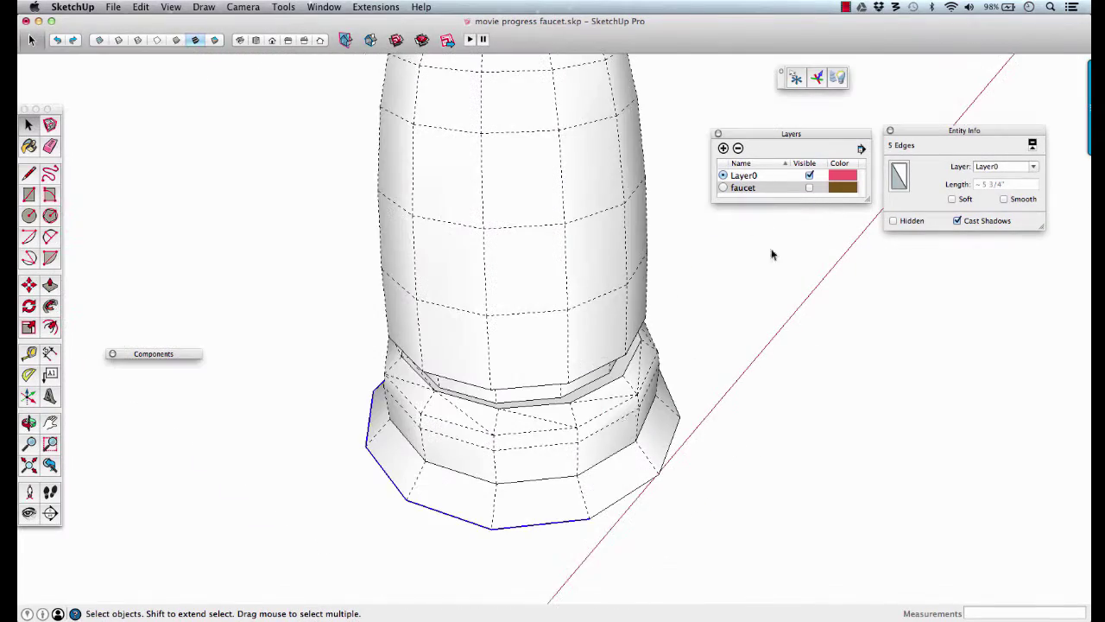
# Step: Add the five matching edges of the seam between the collar and the flared base to the selection
pyautogui.keyDown('shift'); pyautogui.click(540, 483); pyautogui.keyUp('shift')
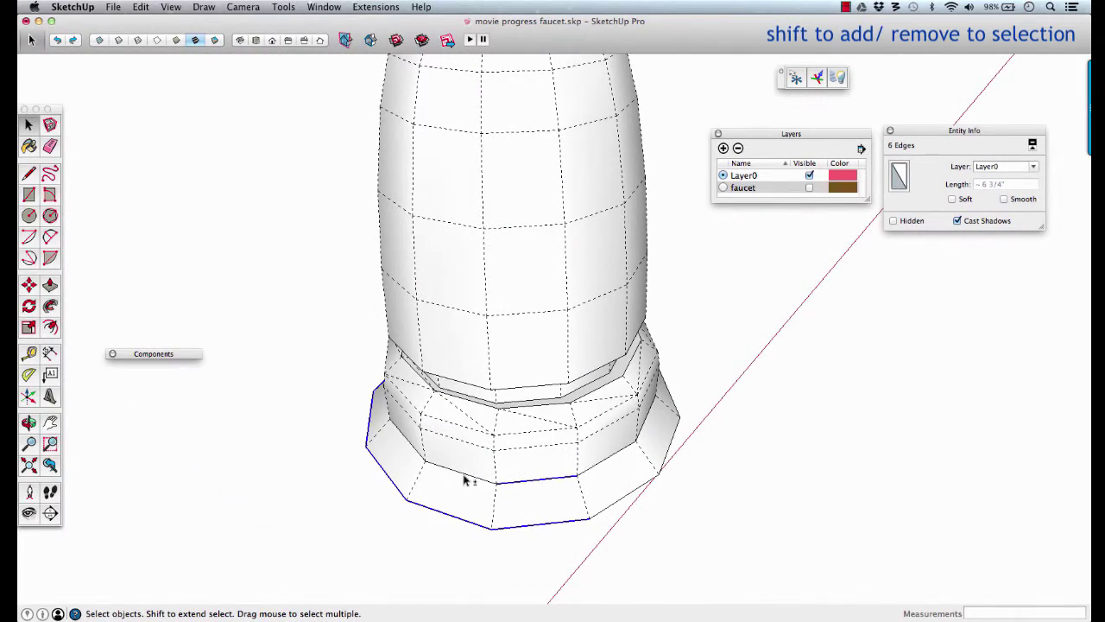
pyautogui.keyDown('shift'); pyautogui.click(462, 473); pyautogui.keyUp('shift')
pyautogui.moveTo(404, 439); pyautogui.dragTo(559, 510, button='middle')
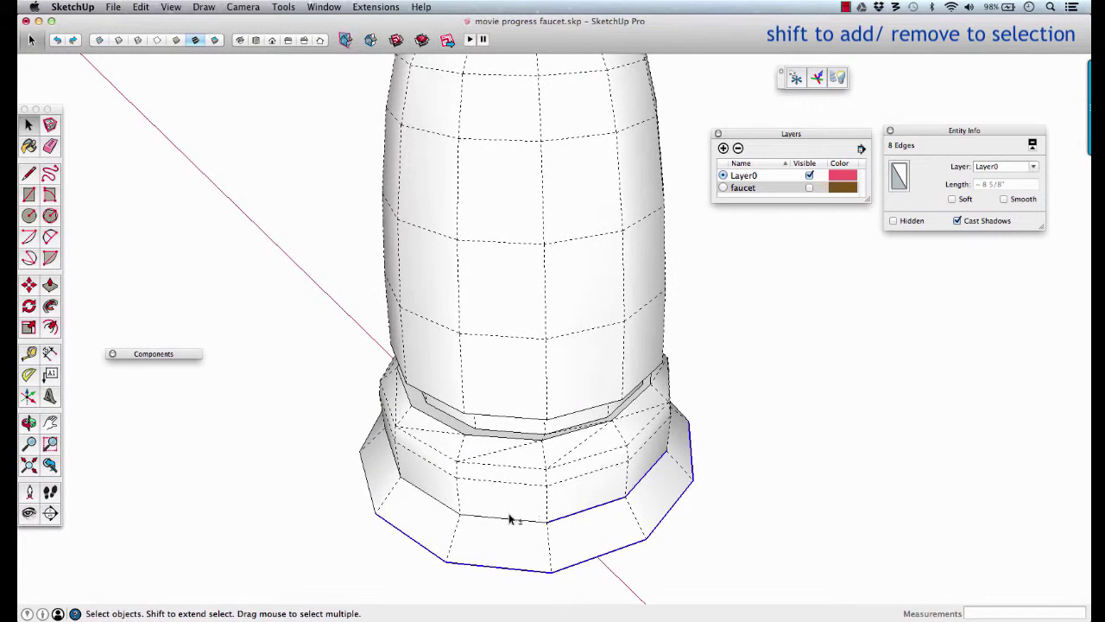
pyautogui.keyDown('shift'); pyautogui.click(506, 516); pyautogui.keyUp('shift')
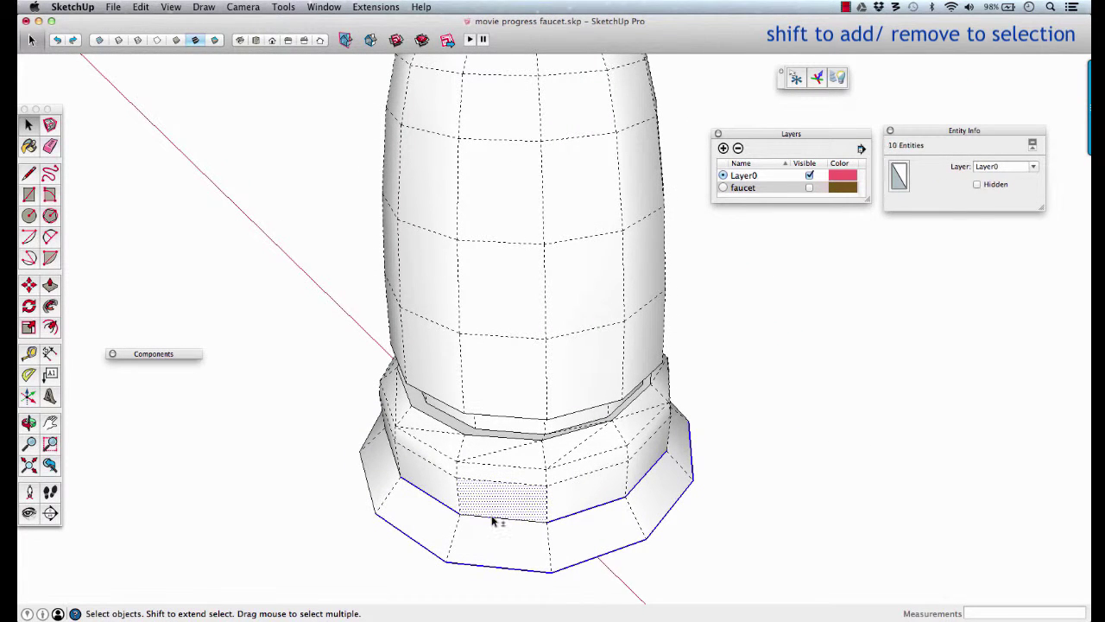
pyautogui.keyDown('shift'); pyautogui.click(496, 519); pyautogui.keyUp('shift')
pyautogui.keyDown('shift'); pyautogui.click(516, 502); pyautogui.keyUp('shift')
pyautogui.moveTo(602, 506); pyautogui.dragTo(479, 449, button='middle')
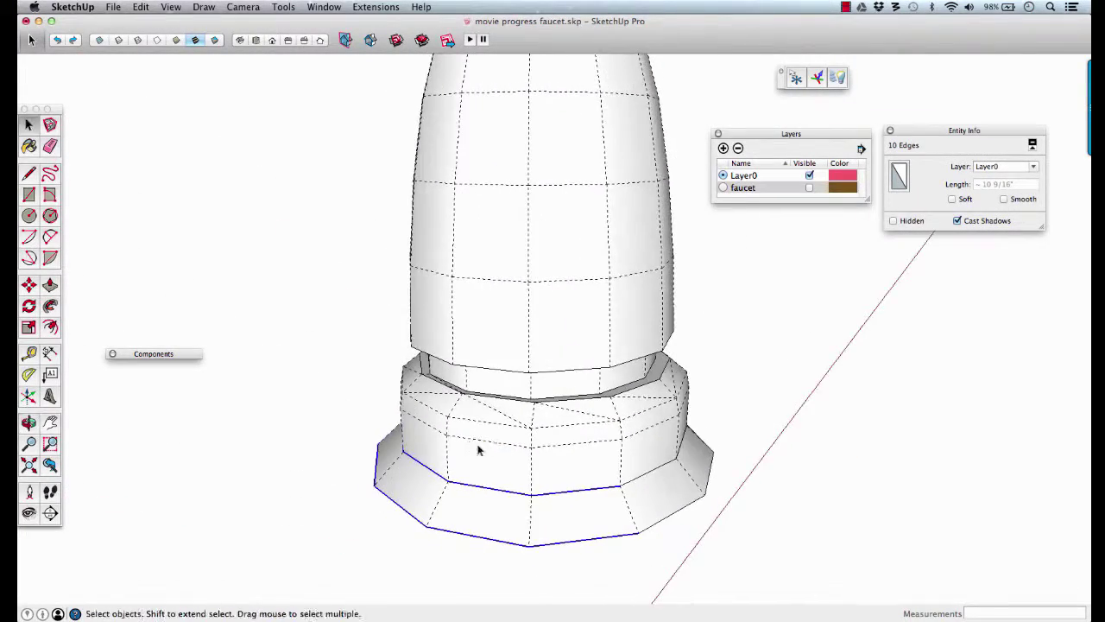
# Step: Show the faucet layer and move the ten selected edges up about 1/2" along the direction of the collar's vertical edge
pyautogui.click(809, 188)
pyautogui.moveTo(726, 462); pyautogui.dragTo(647, 473, button='middle')
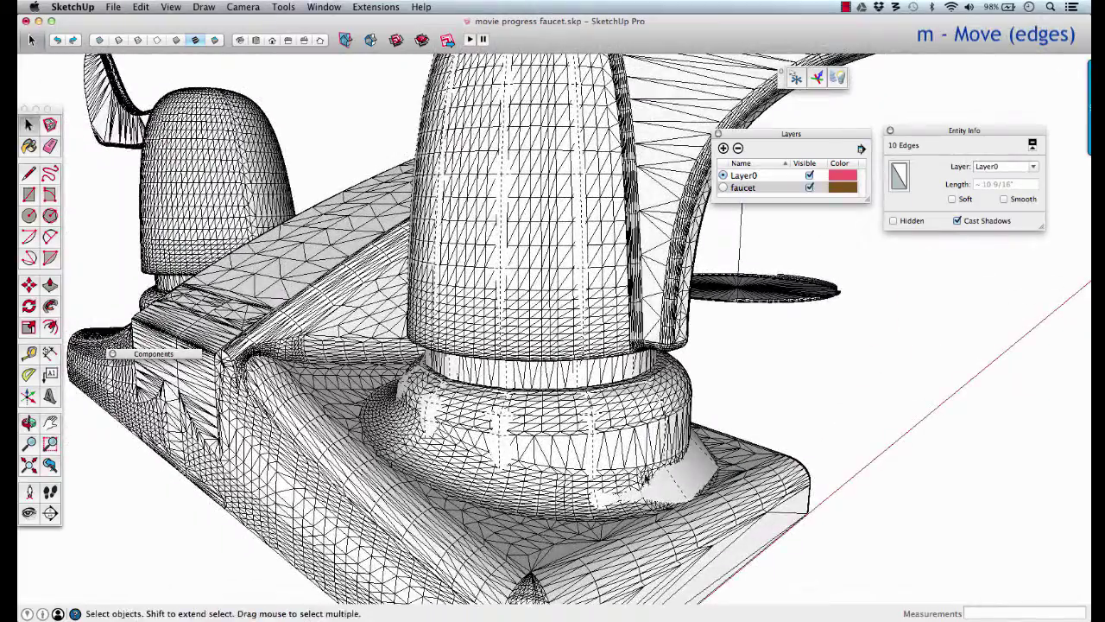
pyautogui.press('m')
pyautogui.scroll(4, 594, 456)
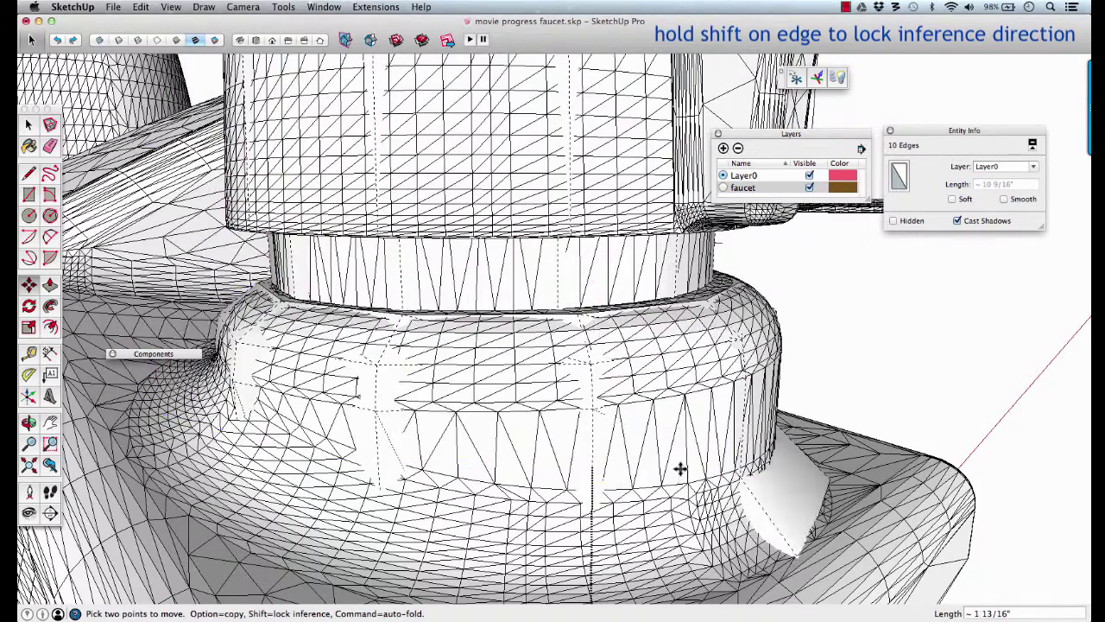
pyautogui.scroll(-3, 681, 468)
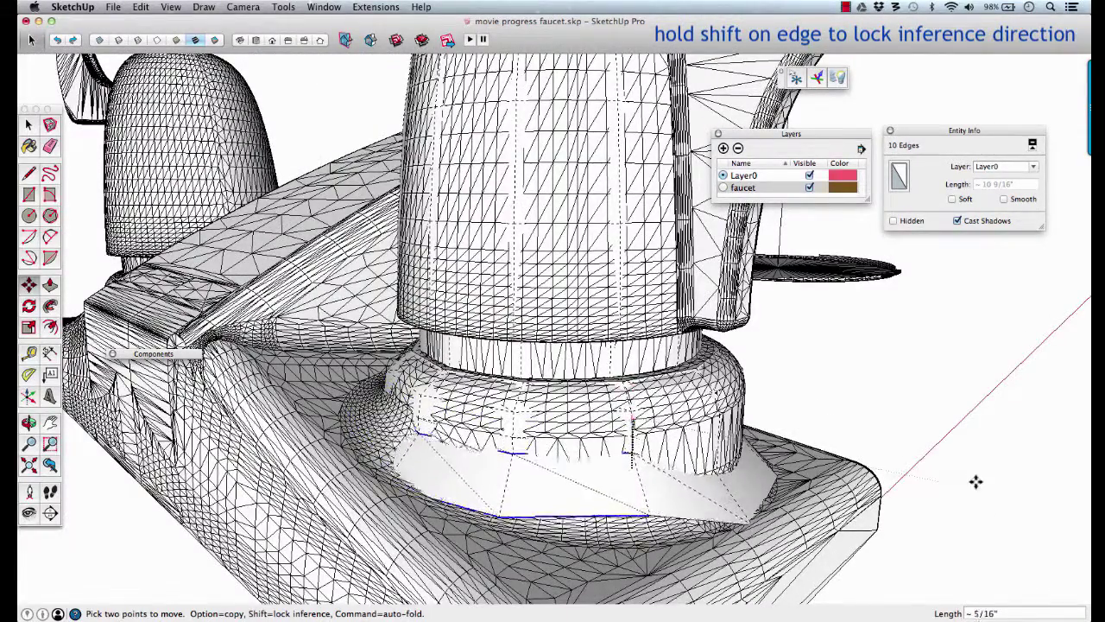
pyautogui.moveTo(976, 478); pyautogui.dragTo(871, 423, button='middle')
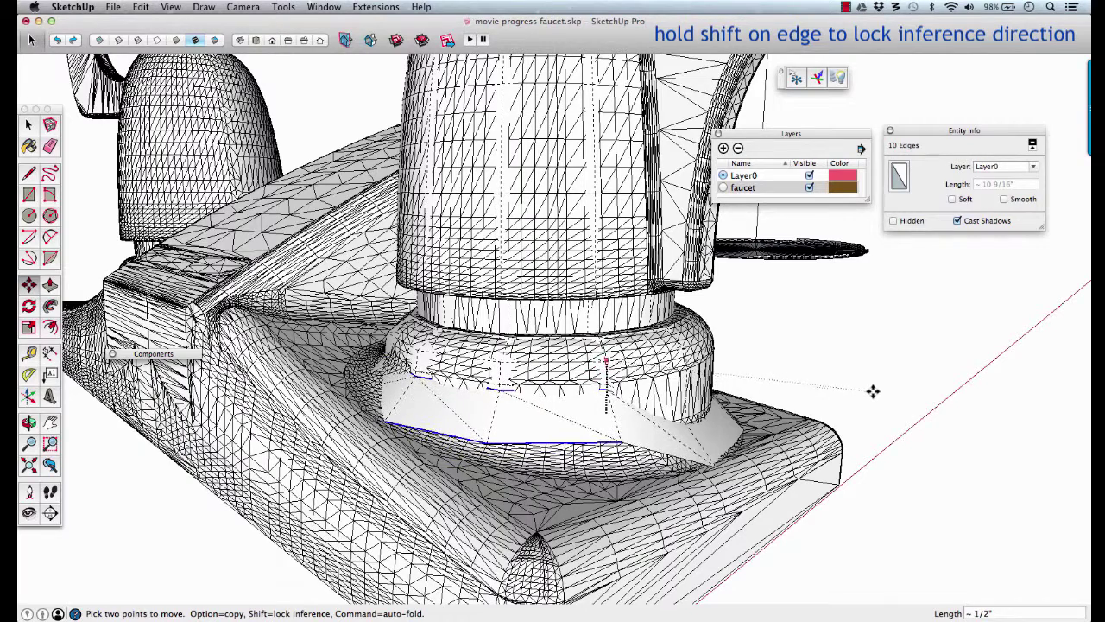
pyautogui.press('shift')
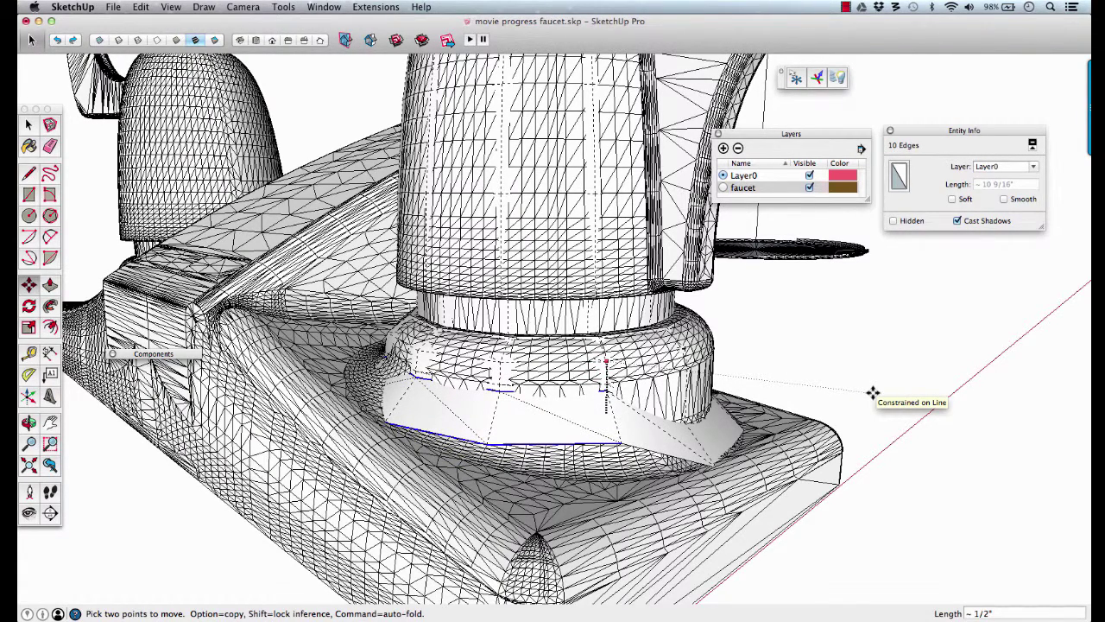
pyautogui.click(873, 393)
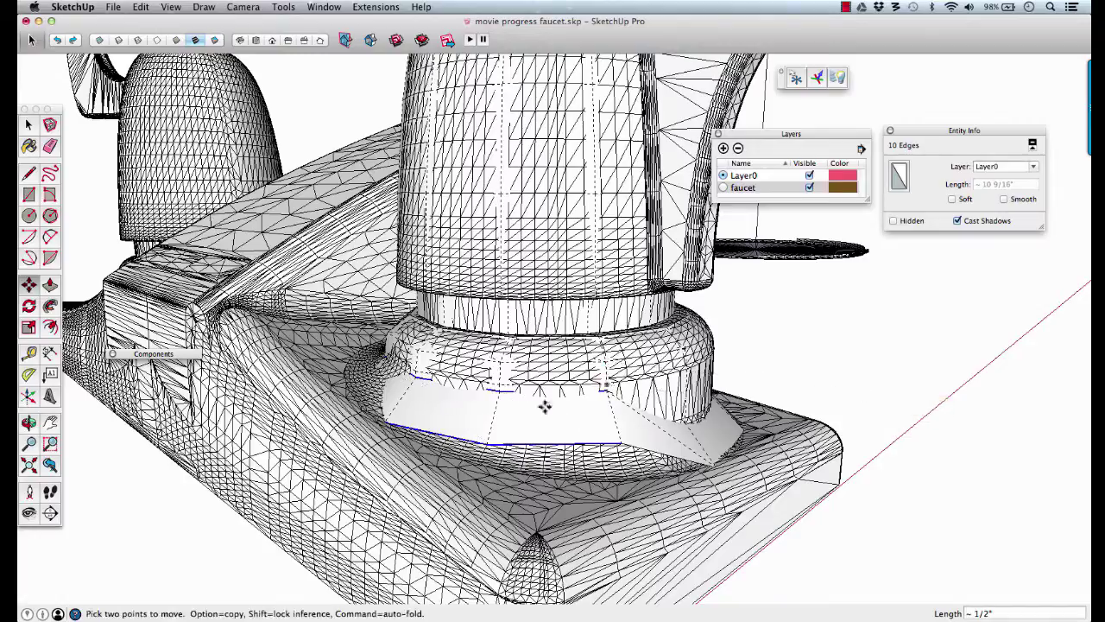
# Step: Hide the faucet layer and remove three seam edges from the selection, keeping the five rim edges
pyautogui.moveTo(430, 397); pyautogui.dragTo(669, 407, button='middle')
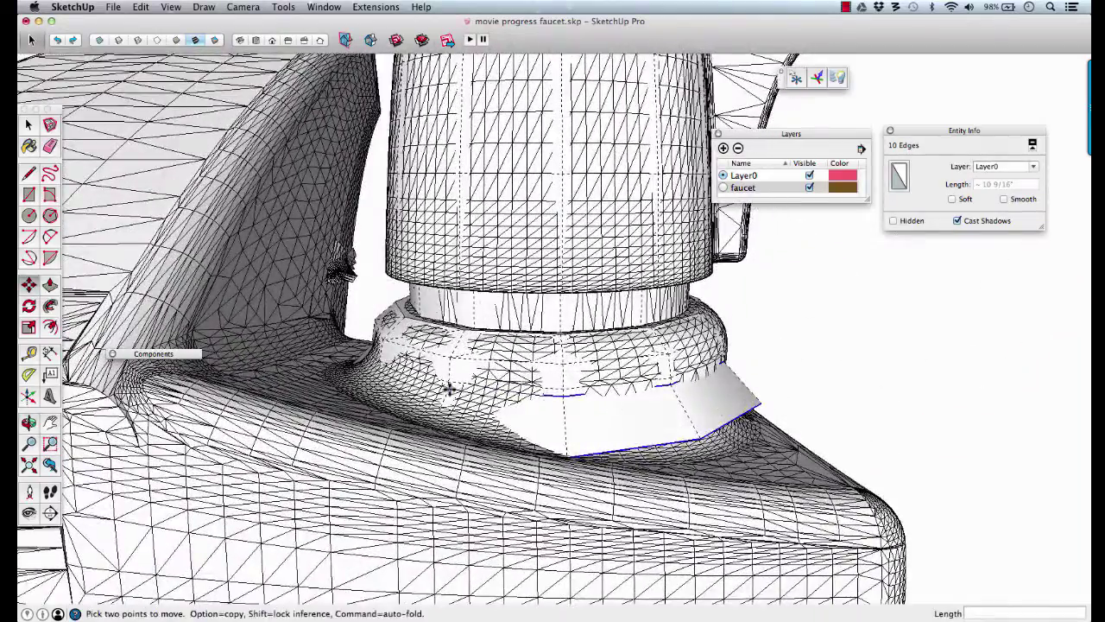
pyautogui.moveTo(570, 390); pyautogui.dragTo(596, 402, button='middle')
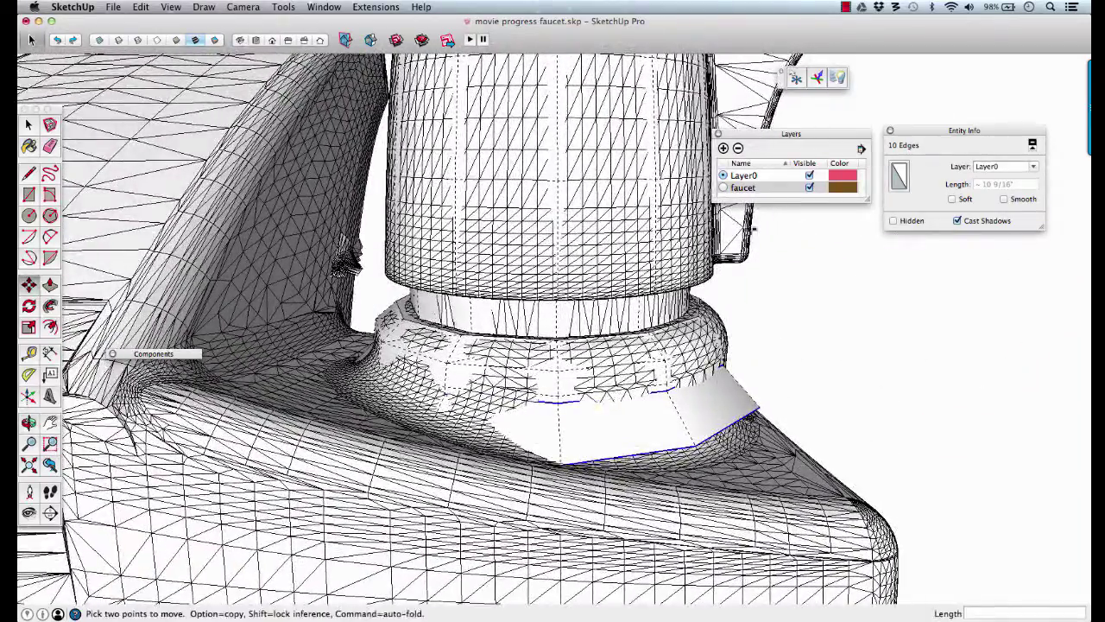
pyautogui.click(809, 187)
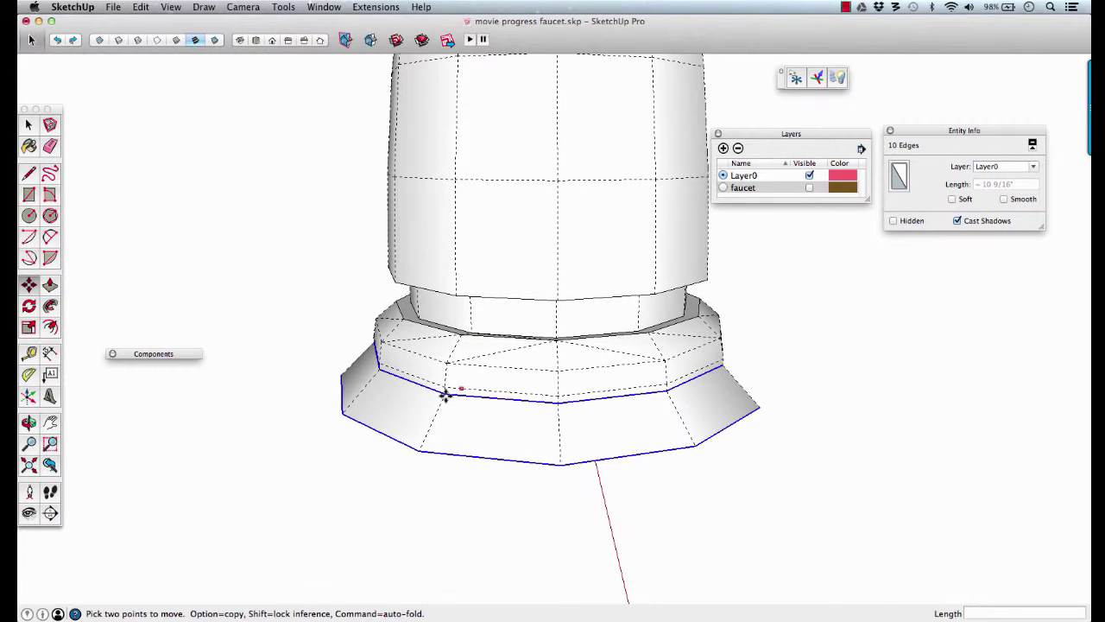
pyautogui.press('space')
pyautogui.moveTo(383, 370); pyautogui.dragTo(440, 378, button='middle')
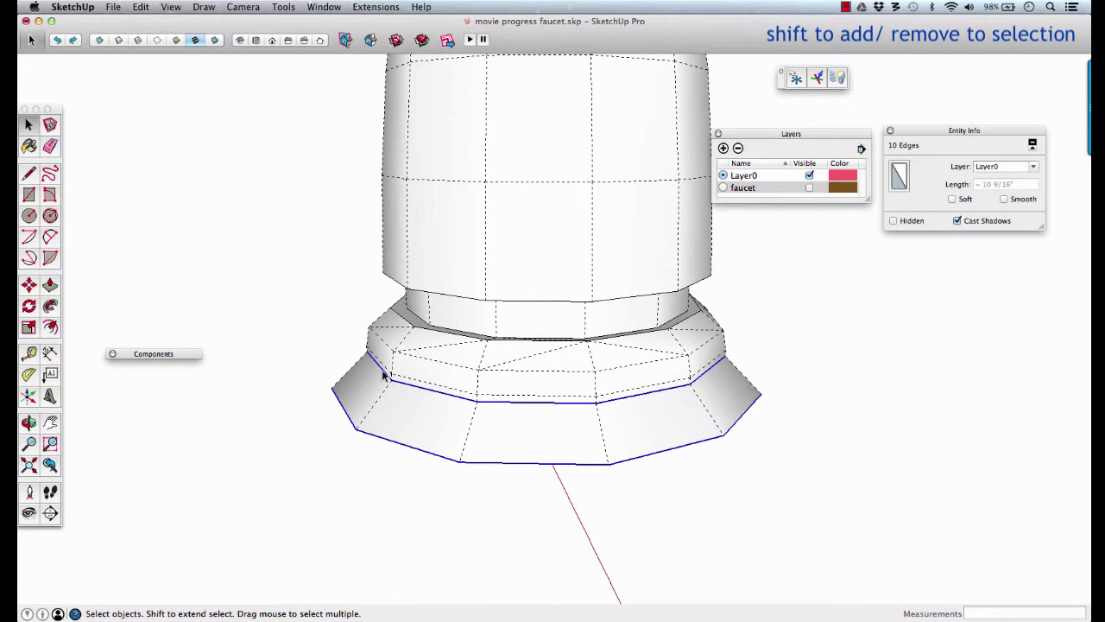
pyautogui.keyDown('shift'); pyautogui.click(415, 388); pyautogui.keyUp('shift')
pyautogui.keyDown('shift'); pyautogui.click(528, 403); pyautogui.keyUp('shift')
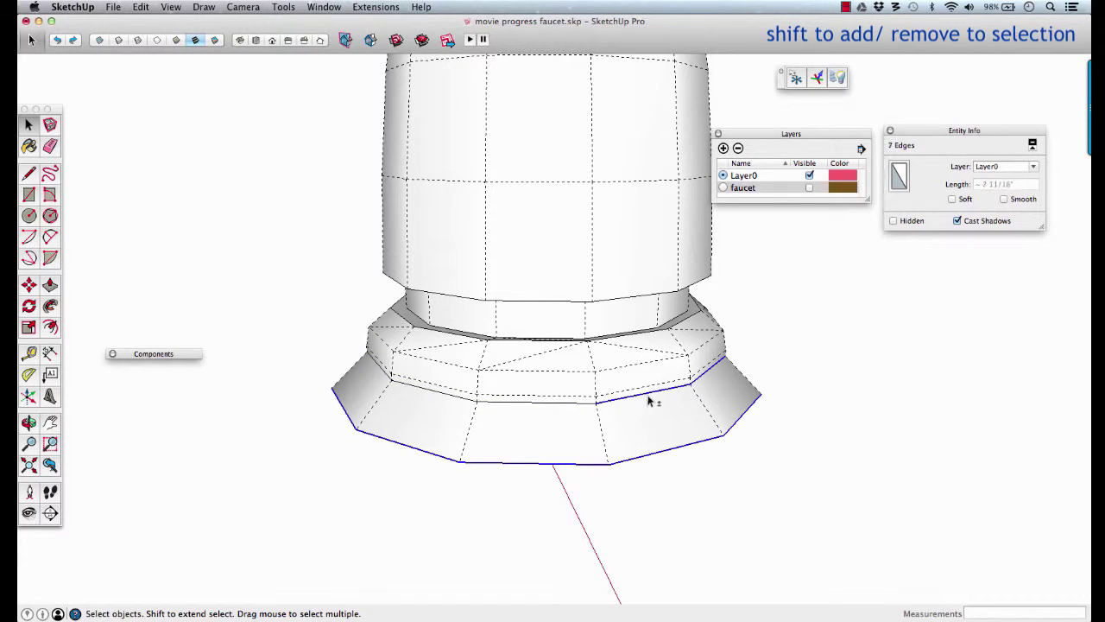
# Step: Compare the base with the faucet layer and reduce the selection to two adjoining rim edges and one seam edge
pyautogui.click(809, 187)
pyautogui.moveTo(772, 353)
pyautogui.mouseDown(button='middle')
pyautogui.moveTo(561, 389)
pyautogui.moveTo(585, 420)
pyautogui.moveTo(558, 424)
pyautogui.moveTo(547, 446)
pyautogui.moveTo(613, 436)
pyautogui.moveTo(573, 440)
pyautogui.moveTo(575, 424)
pyautogui.moveTo(624, 480)
pyautogui.moveTo(574, 490)
pyautogui.mouseUp(button='middle')
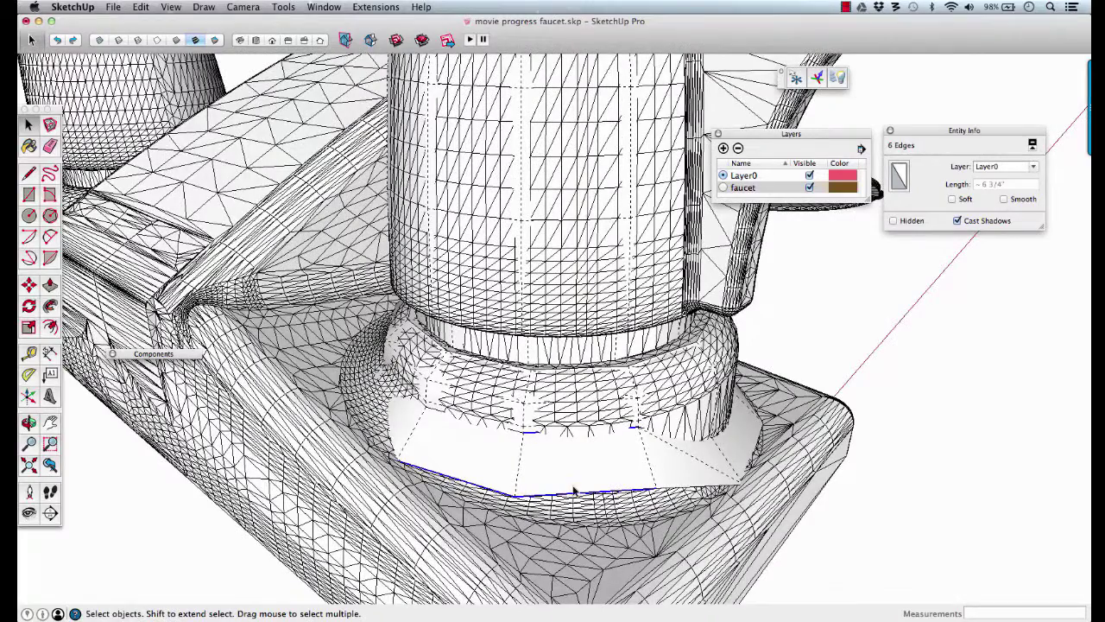
pyautogui.click(810, 189)
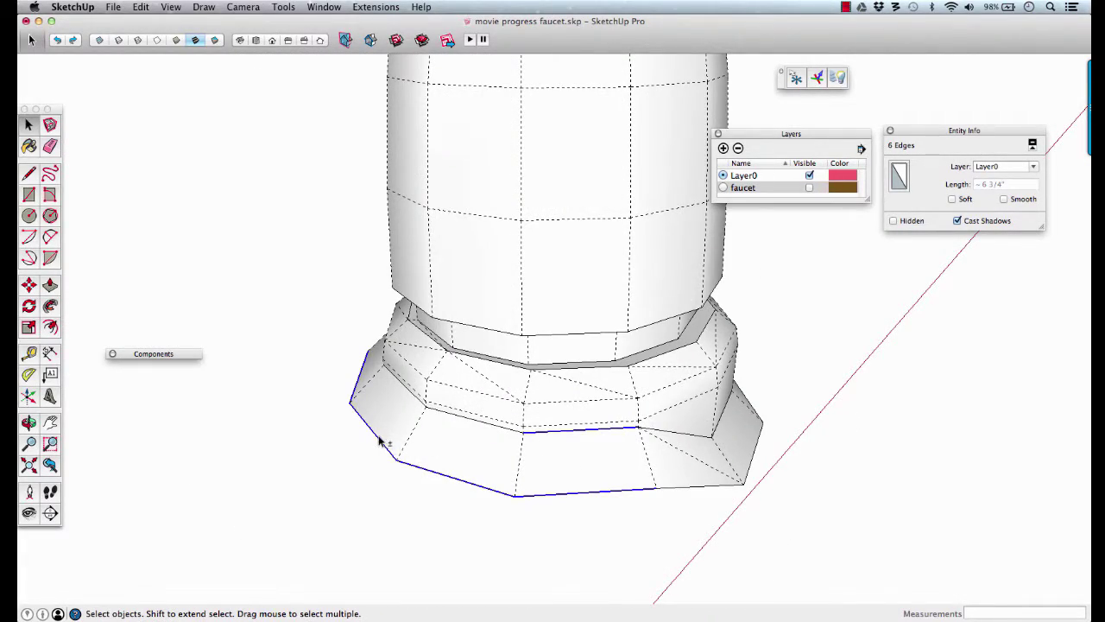
pyautogui.moveTo(386, 420); pyautogui.dragTo(387, 452, button='middle')
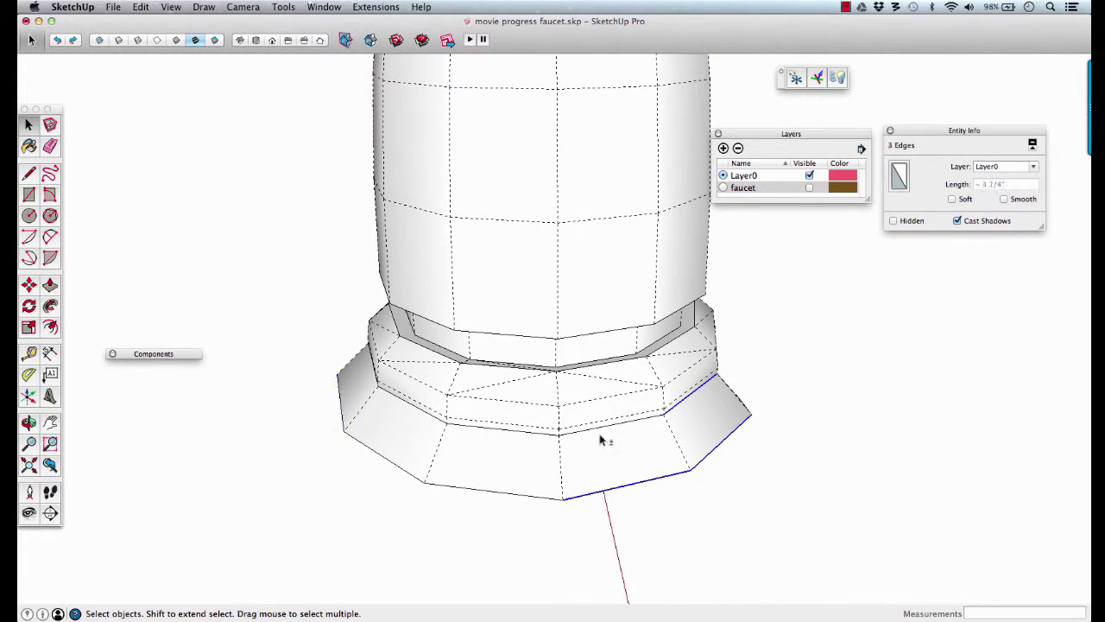
pyautogui.moveTo(602, 441)
pyautogui.mouseDown(button='middle')
pyautogui.moveTo(345, 438)
pyautogui.moveTo(604, 419)
pyautogui.mouseUp(button='middle')
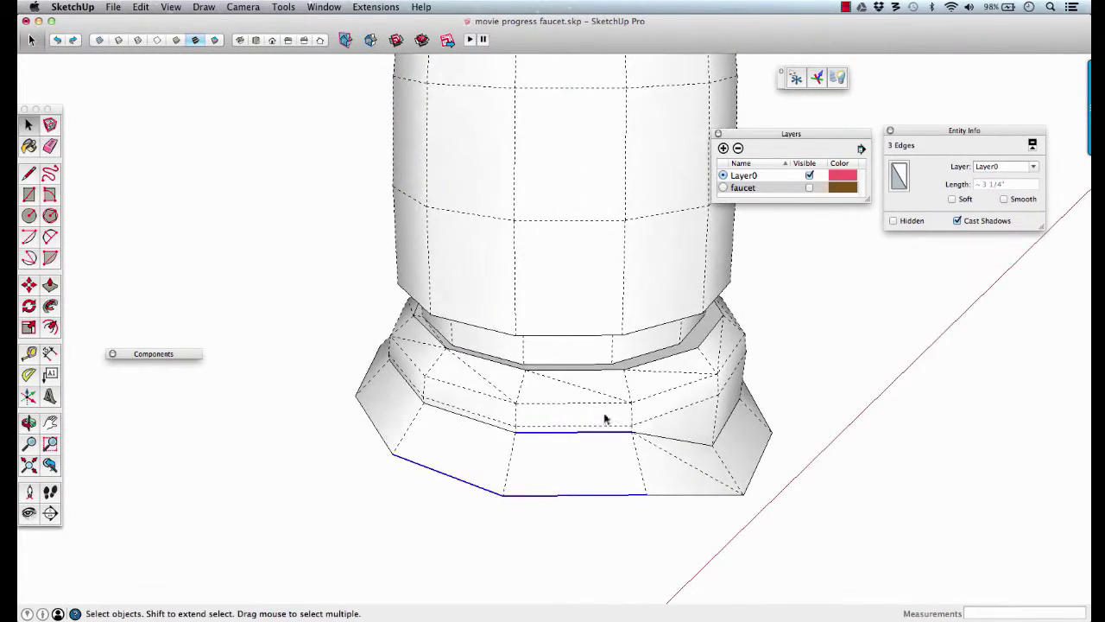
# Step: Show the faucet layer, deselect one more rim edge, and move the remaining rim and seam edges down along the blue axis to match the mesh
pyautogui.click(811, 188)
pyautogui.moveTo(851, 401); pyautogui.dragTo(444, 405, button='middle')
pyautogui.moveTo(383, 389); pyautogui.dragTo(552, 362, button='middle')
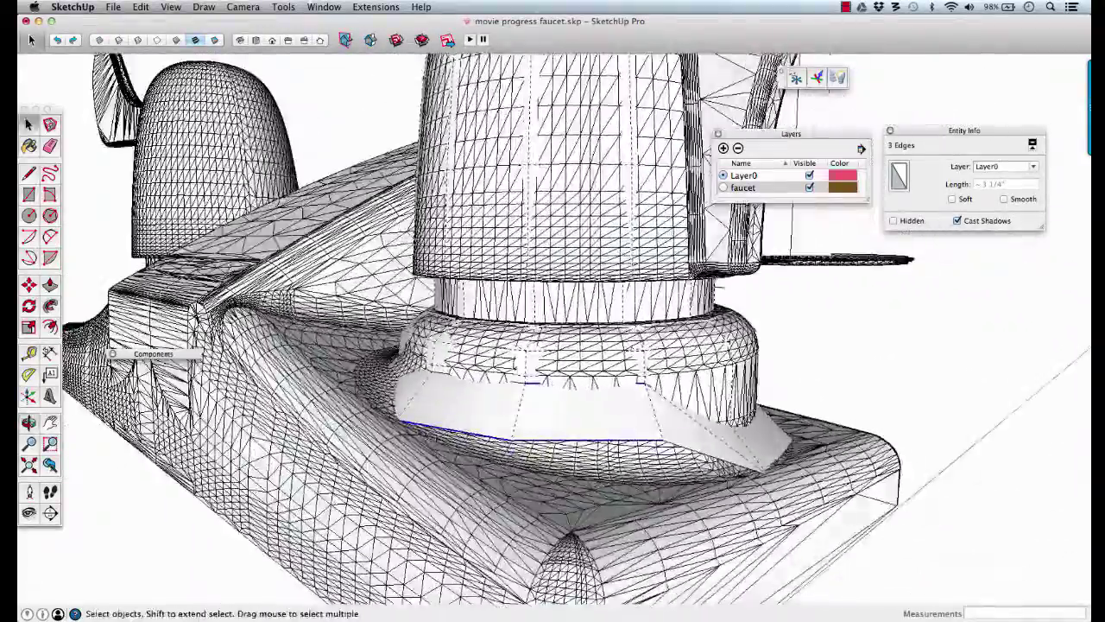
pyautogui.moveTo(414, 423); pyautogui.dragTo(403, 429, button='middle')
pyautogui.keyDown('shift'); pyautogui.click(463, 435); pyautogui.keyUp('shift')
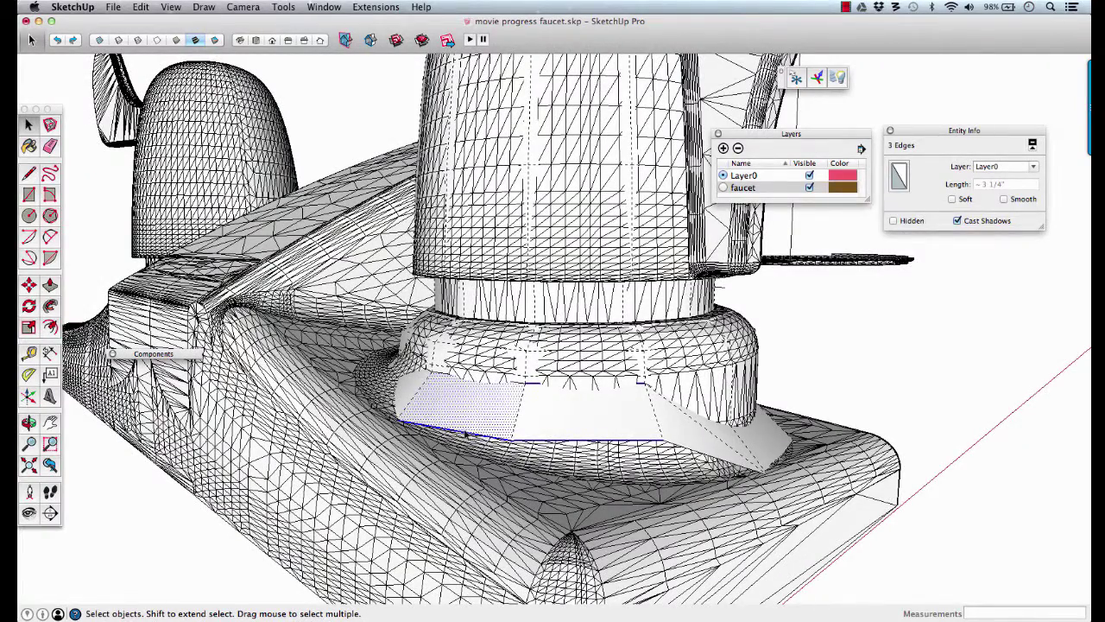
pyautogui.keyDown('shift'); pyautogui.click(463, 435); pyautogui.keyUp('shift')
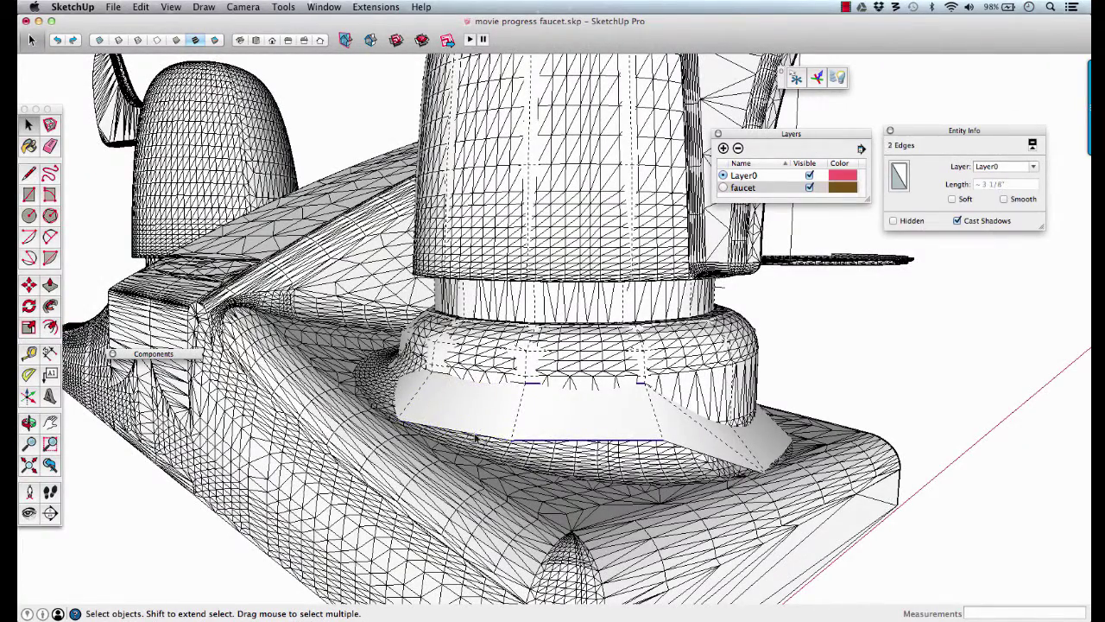
pyautogui.moveTo(476, 438); pyautogui.dragTo(543, 406, button='middle')
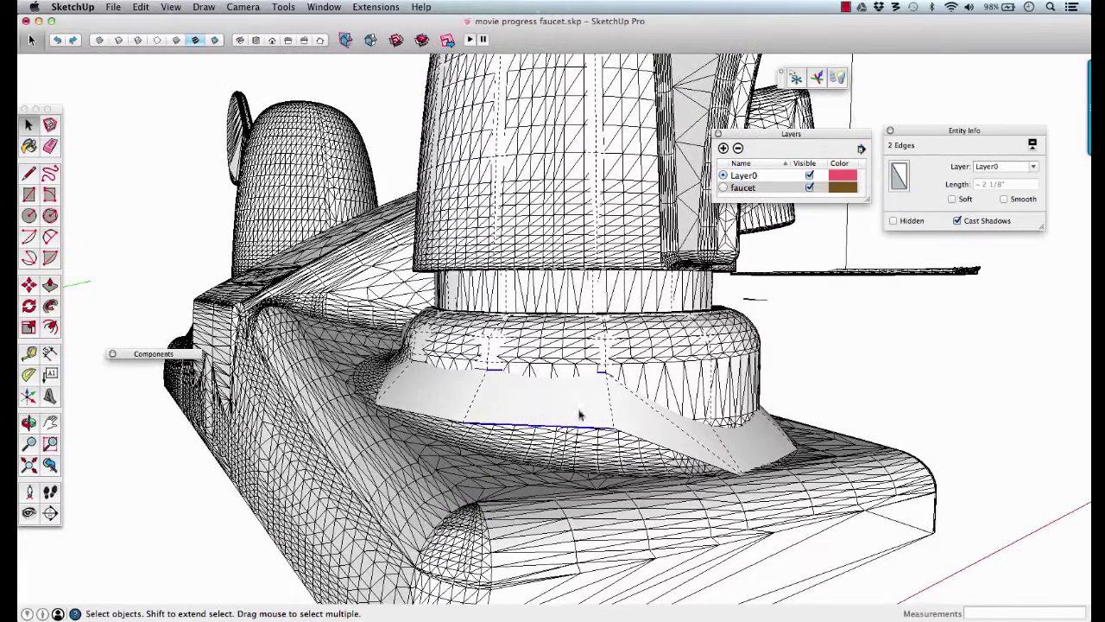
pyautogui.press('m')
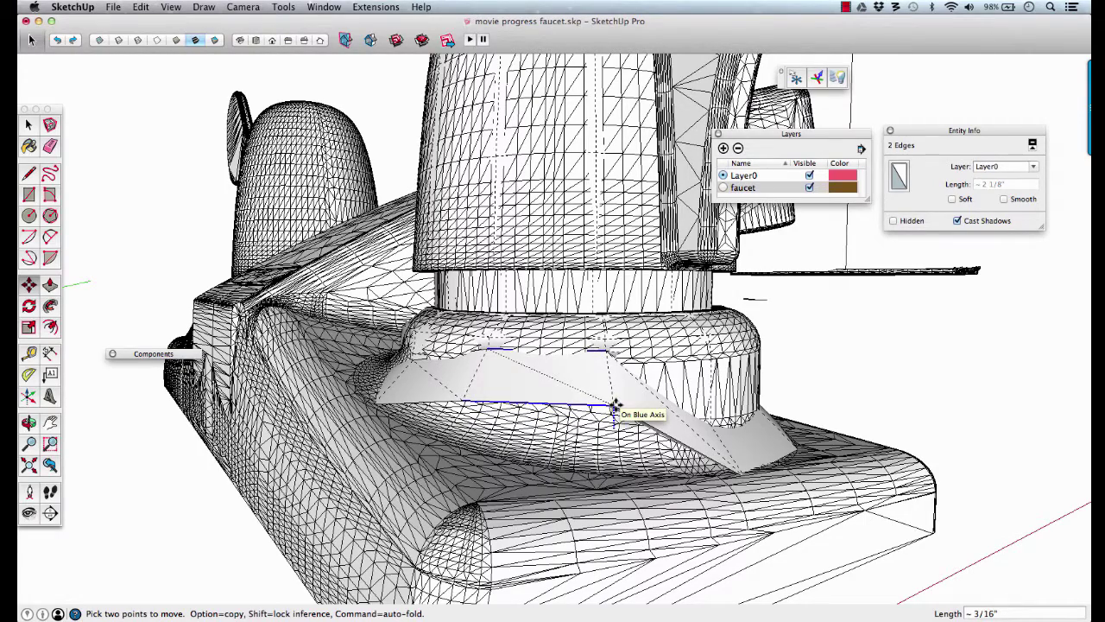
pyautogui.press('shift')
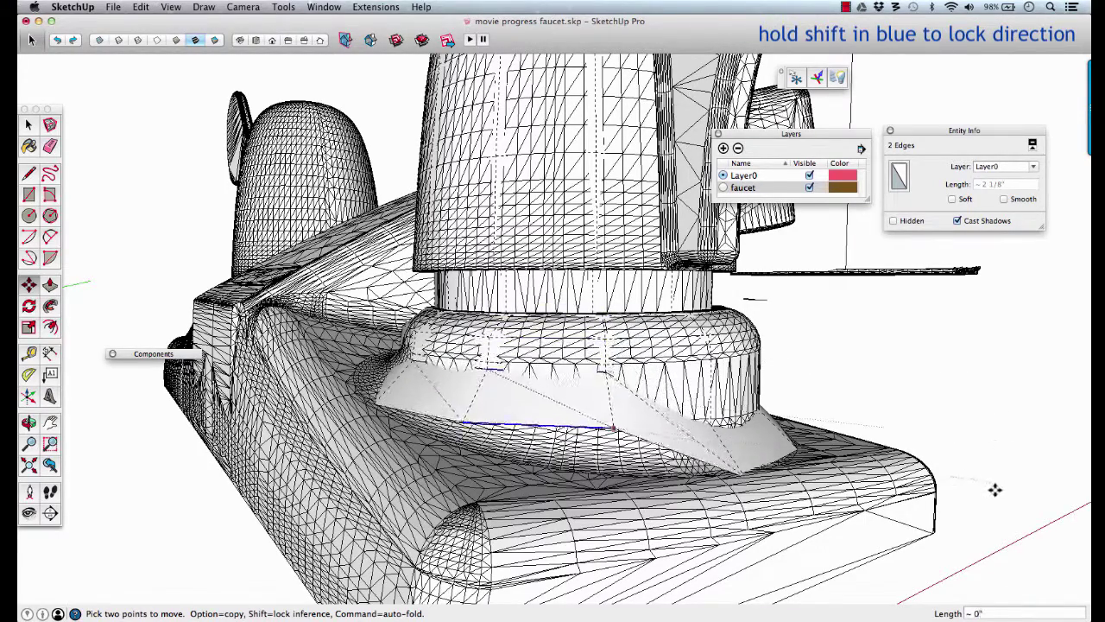
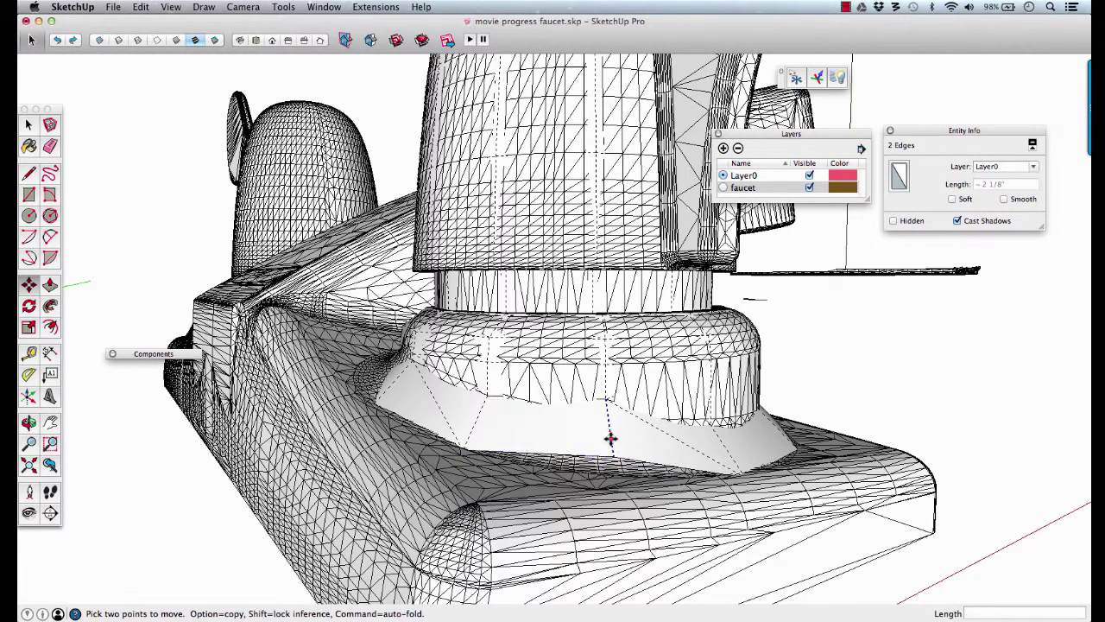
# Step: Move the flared base's front rim vertex, then the seam vertex above it, down the blue axis about 3/16" each to match the mesh
pyautogui.press('m')
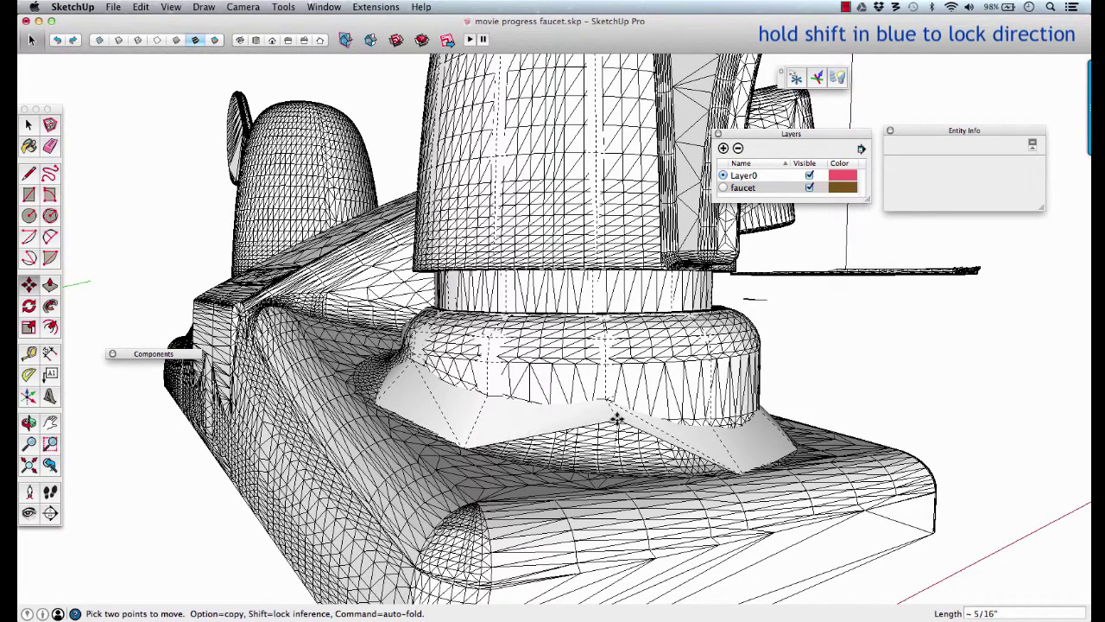
pyautogui.press('shift')
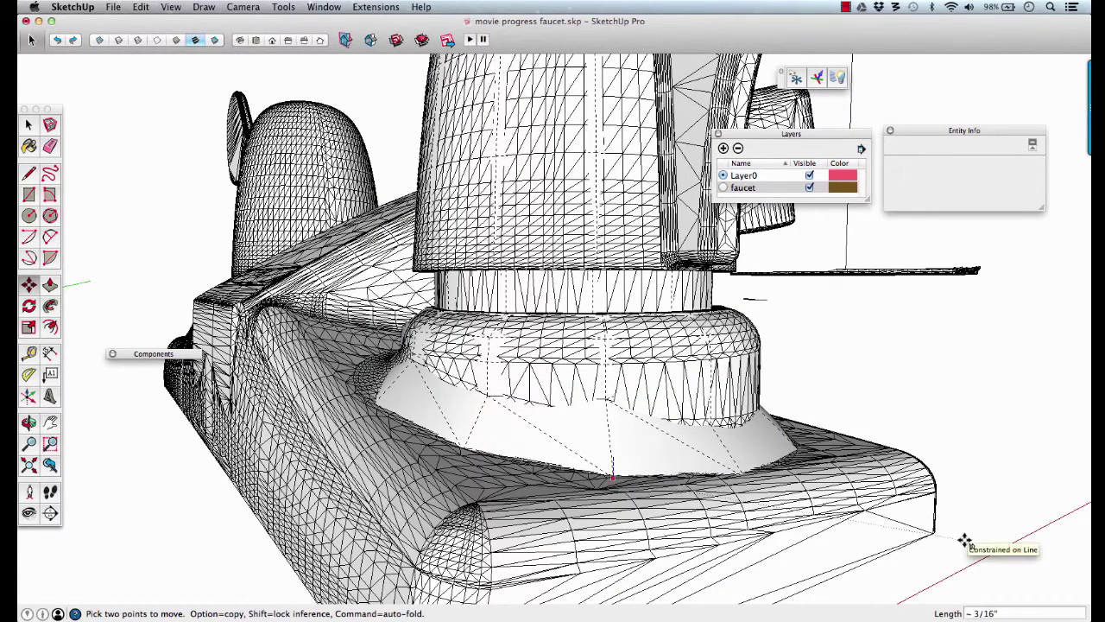
pyautogui.click(965, 540)
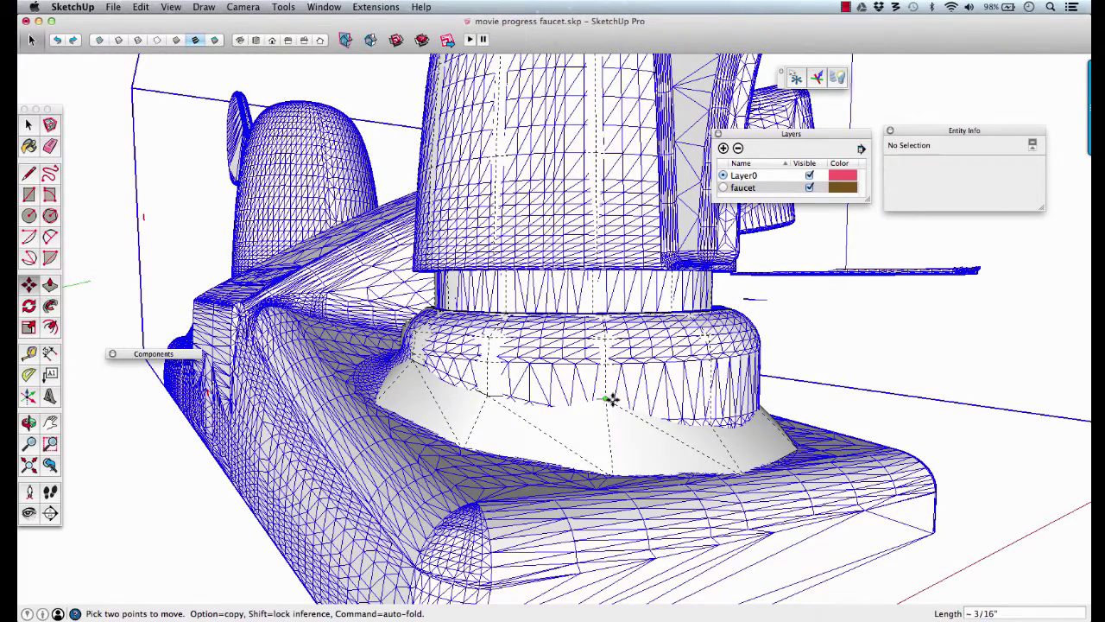
pyautogui.press('m')
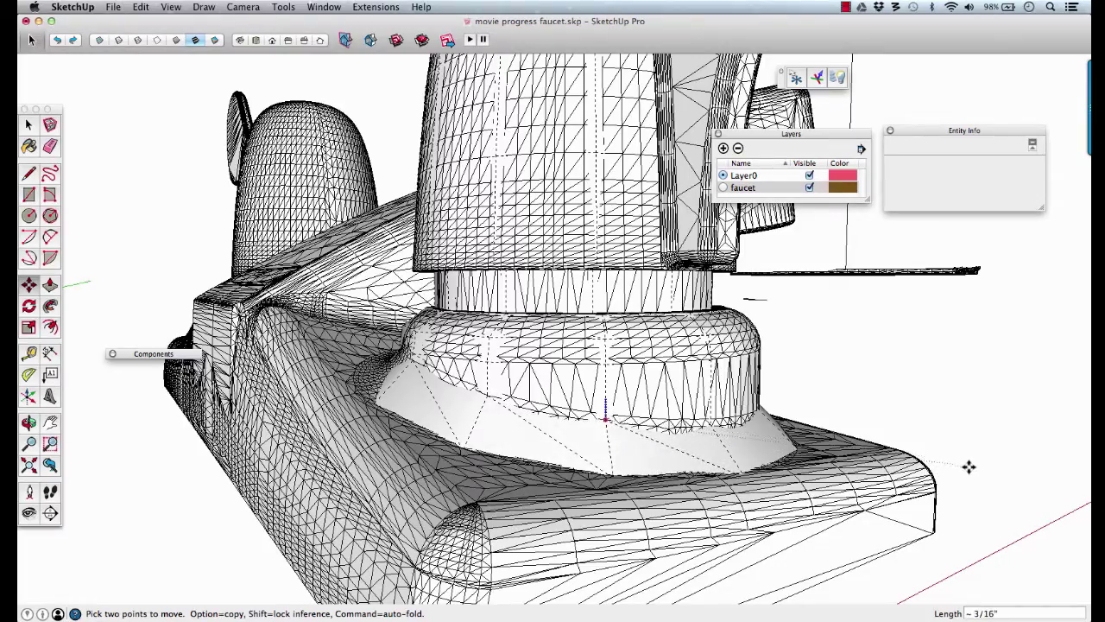
pyautogui.click(968, 467)
# Step: Move the neighbouring seam vertex straight down about 1/16" to follow the faucet mesh, leaving nothing selected
pyautogui.moveTo(969, 466); pyautogui.dragTo(530, 388, button='middle')
pyautogui.scroll(5, 529, 389)
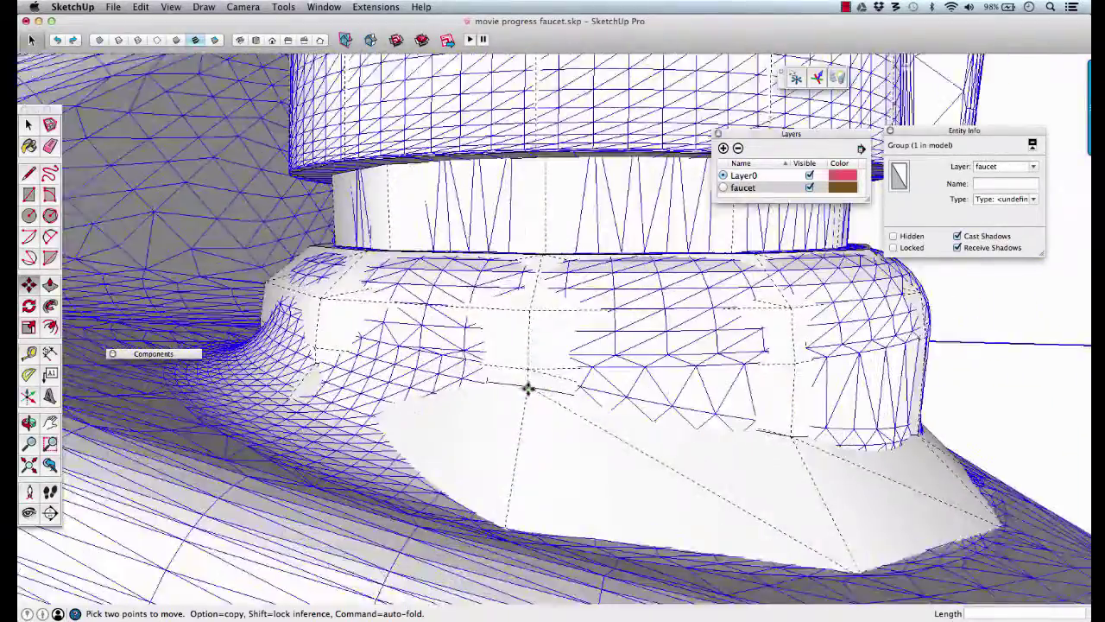
pyautogui.scroll(2, 528, 388)
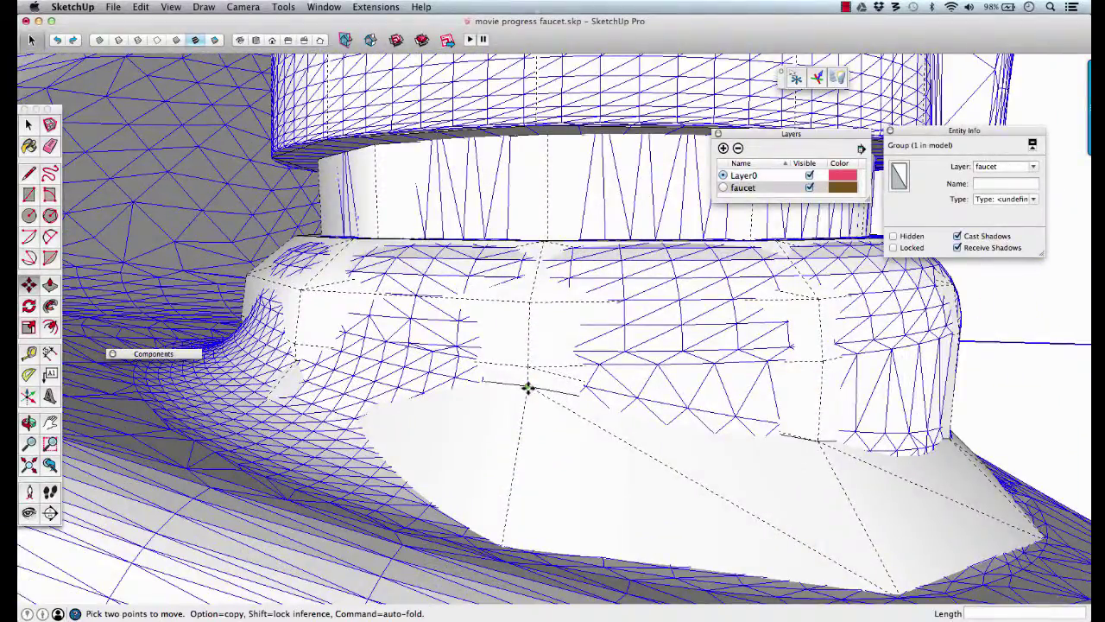
pyautogui.press('super+shift+a')
pyautogui.click(528, 387)
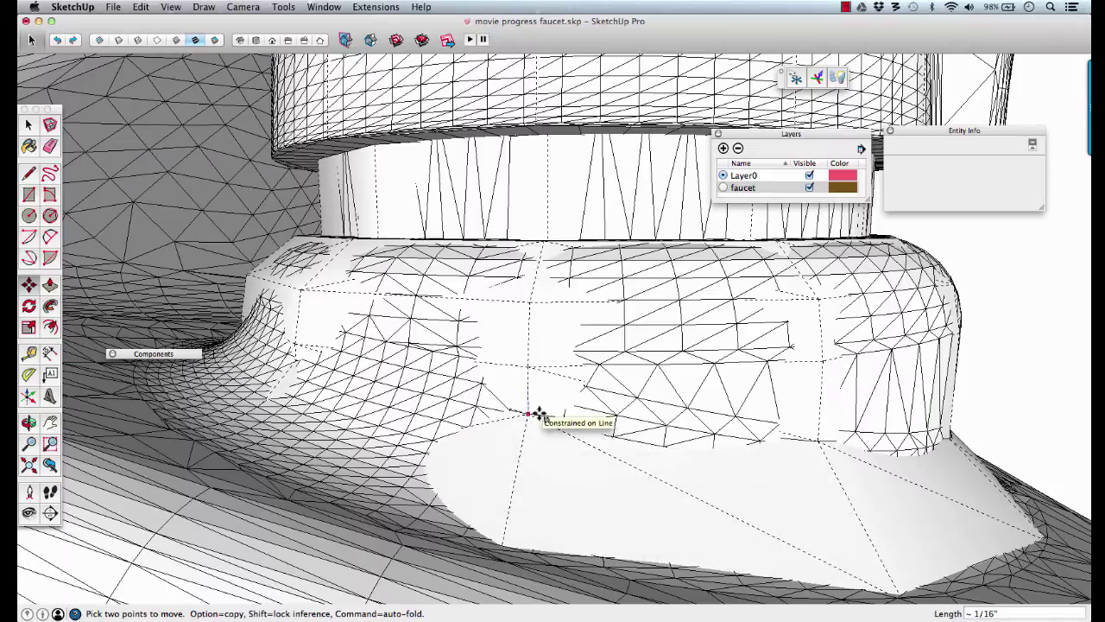
pyautogui.moveTo(538, 407); pyautogui.dragTo(593, 406, button='middle')
pyautogui.press('shift+super+a')
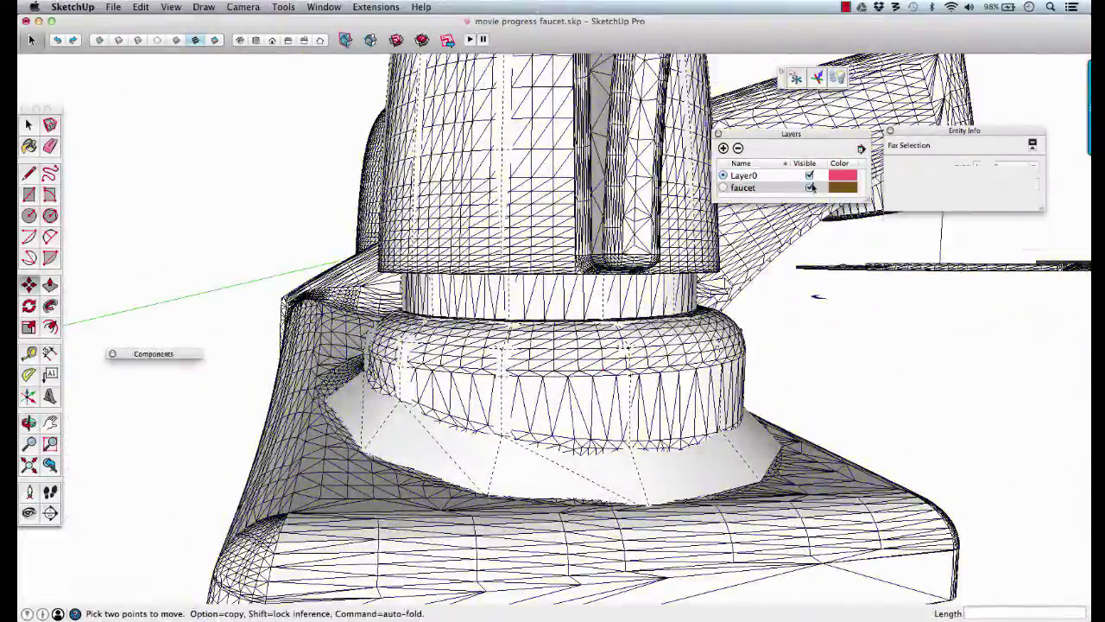
# Step: Hide the faucet layer and the hidden geometry, comparing the flared base briefly with the original mesh
pyautogui.click(810, 188)
pyautogui.moveTo(716, 333); pyautogui.dragTo(525, 417, button='middle')
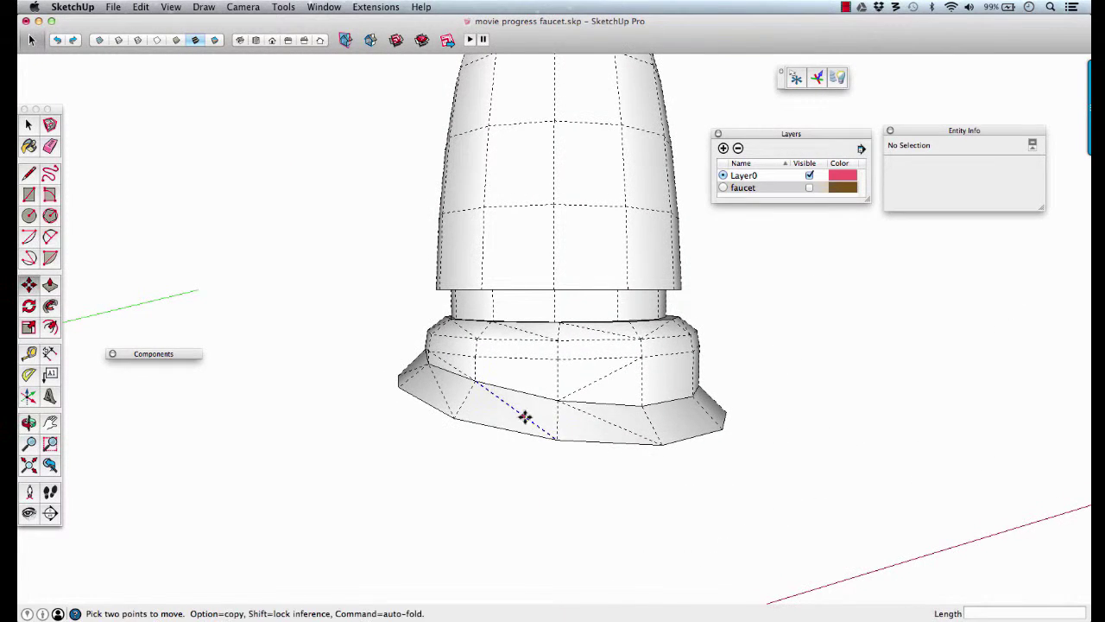
pyautogui.click(584, 426)
pyautogui.press('Escape')
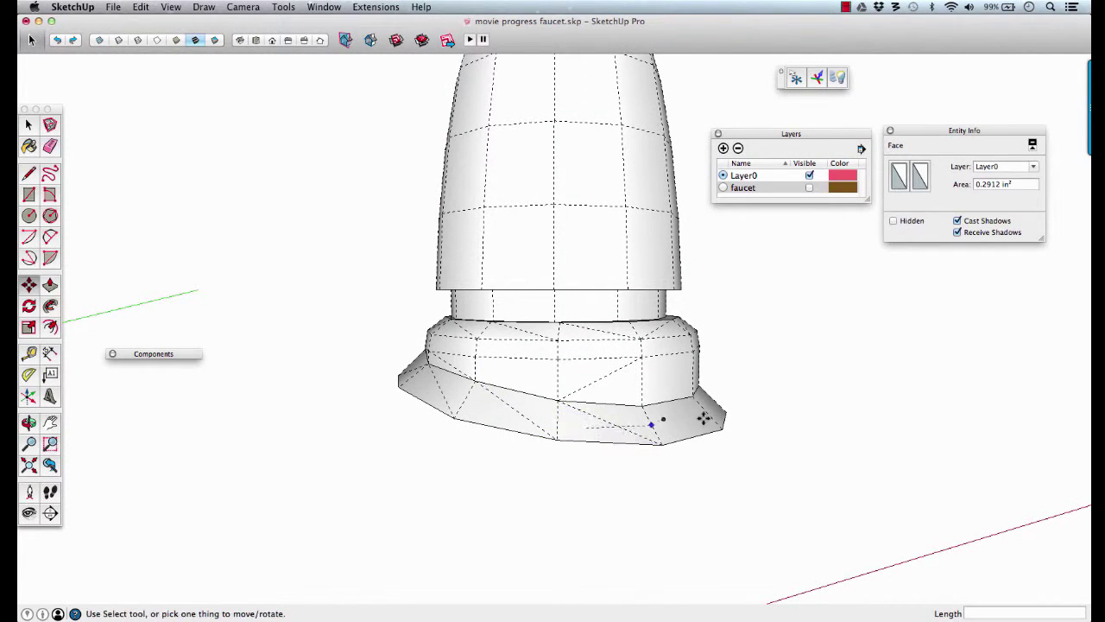
pyautogui.hotkey('alt', 'h')
pyautogui.moveTo(644, 417); pyautogui.dragTo(407, 435, button='middle')
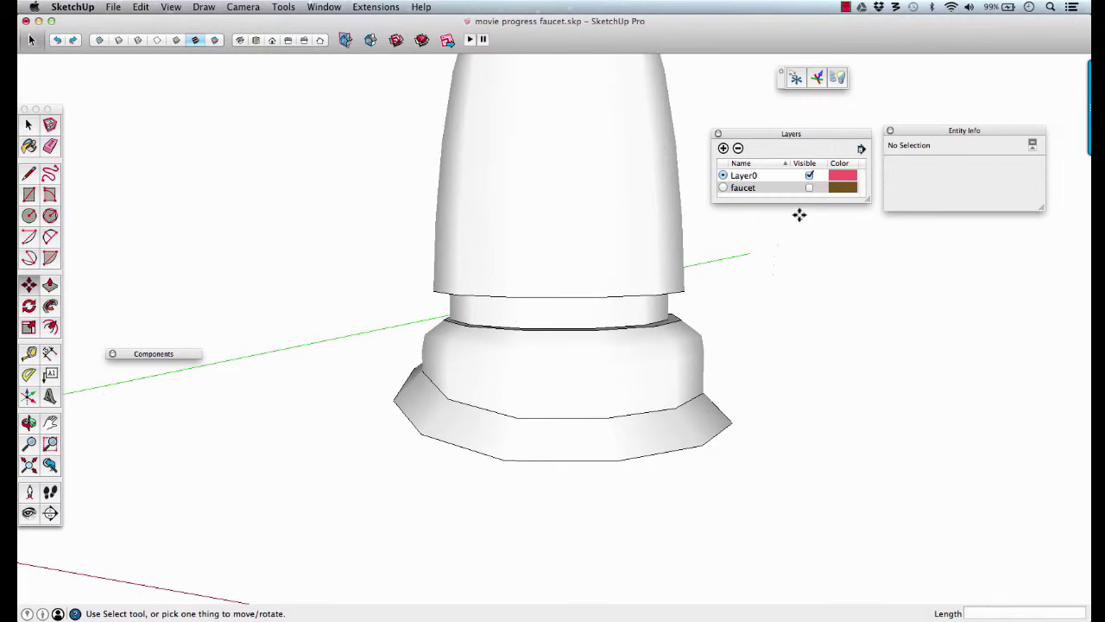
pyautogui.click(809, 188)
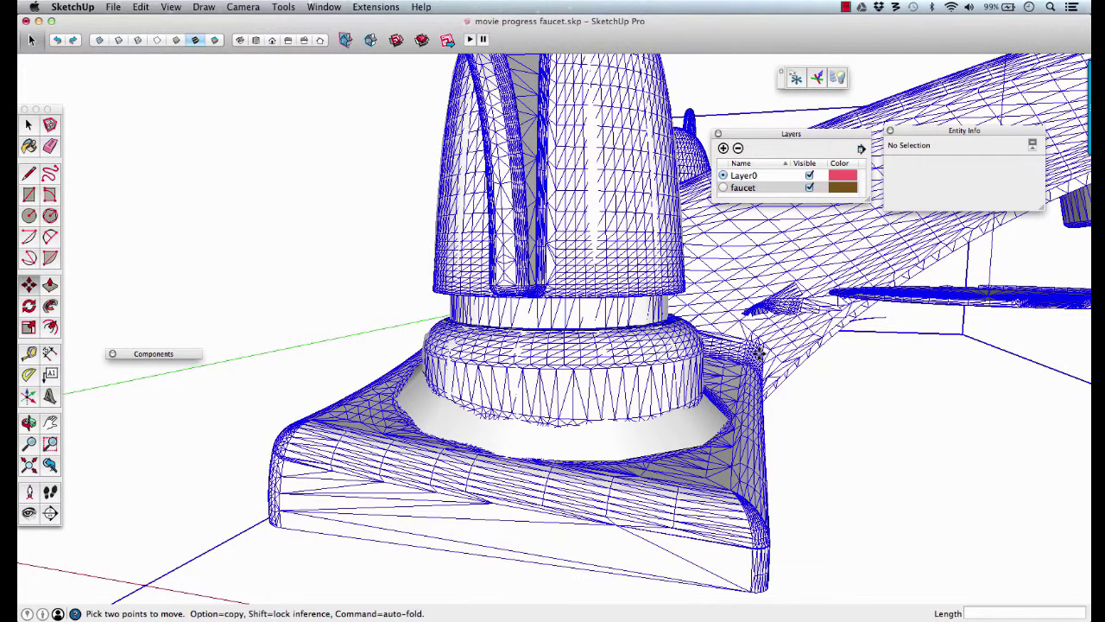
pyautogui.click(809, 188)
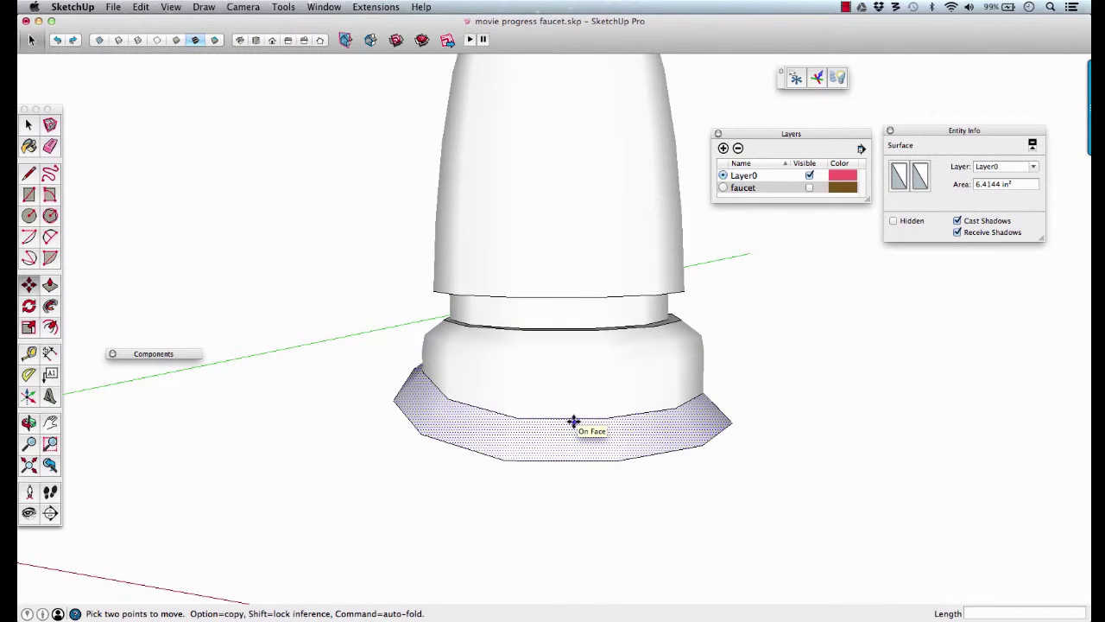
# Step: Soften and smooth the seam edges between the collar and the flared base all the way around with the Eraser
pyautogui.press('e')
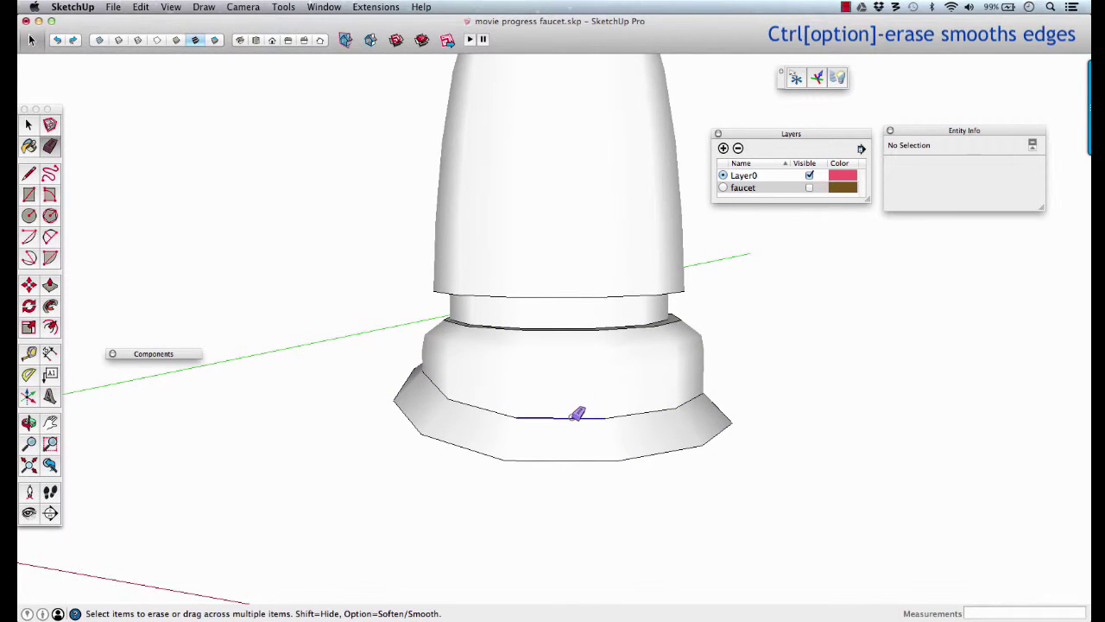
pyautogui.moveTo(577, 415)
pyautogui.keyDown('alt'); pyautogui.mouseDown()
pyautogui.moveTo(615, 413)
pyautogui.moveTo(542, 411)
pyautogui.moveTo(450, 384)
pyautogui.moveTo(478, 391)
pyautogui.mouseUp(); pyautogui.keyUp('alt')
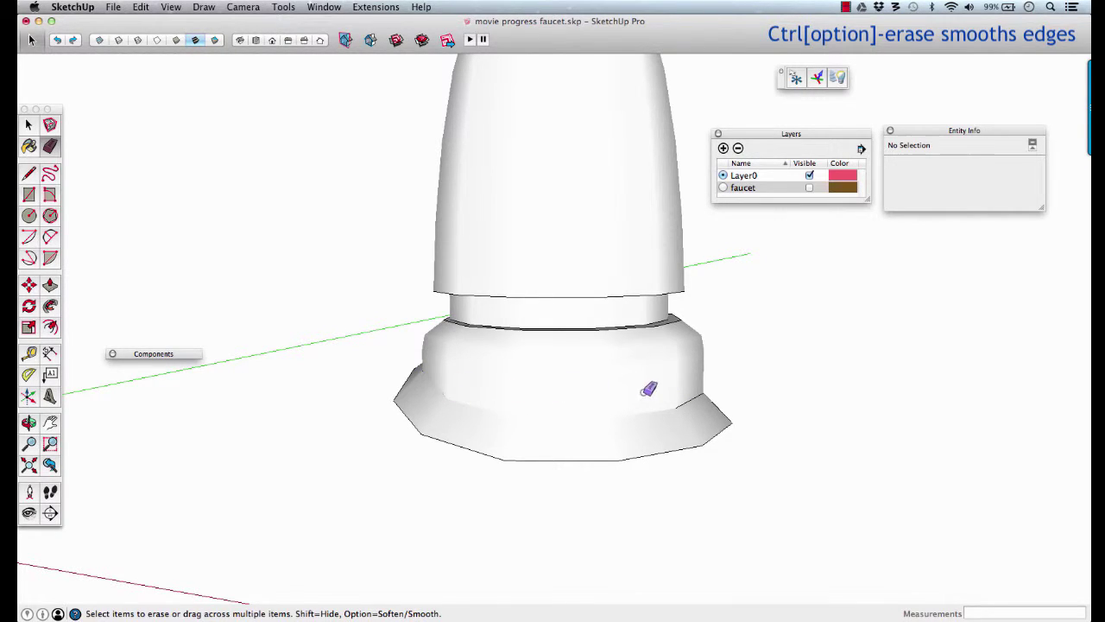
pyautogui.moveTo(700, 397); pyautogui.dragTo(363, 438, button='middle')
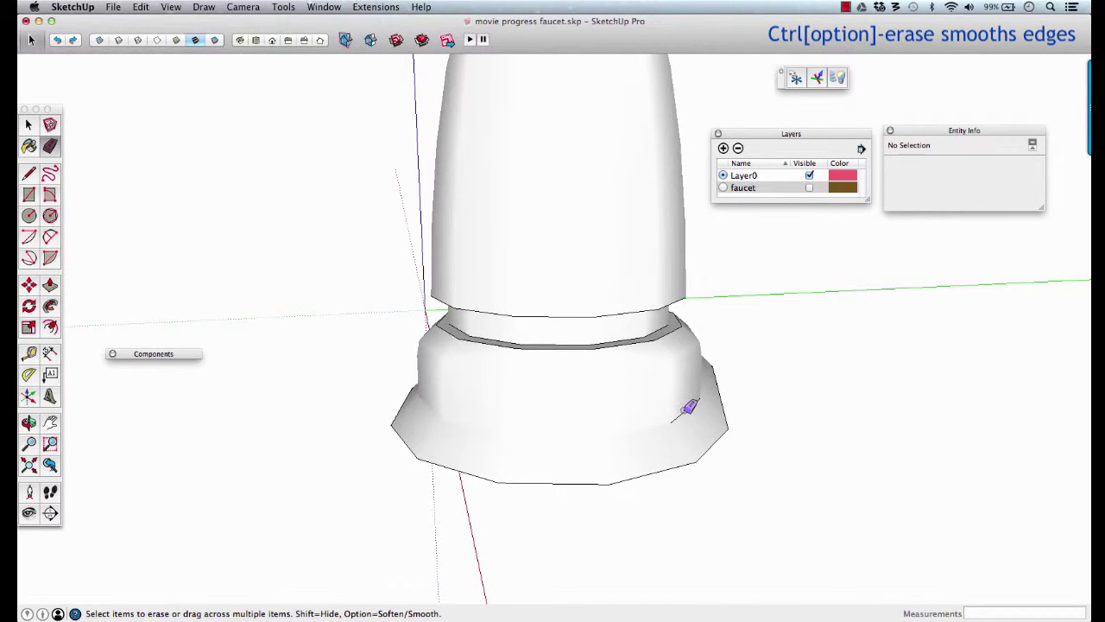
pyautogui.moveTo(691, 394)
pyautogui.mouseDown(button='middle')
pyautogui.moveTo(365, 437)
pyautogui.moveTo(600, 426)
pyautogui.mouseUp(button='middle')
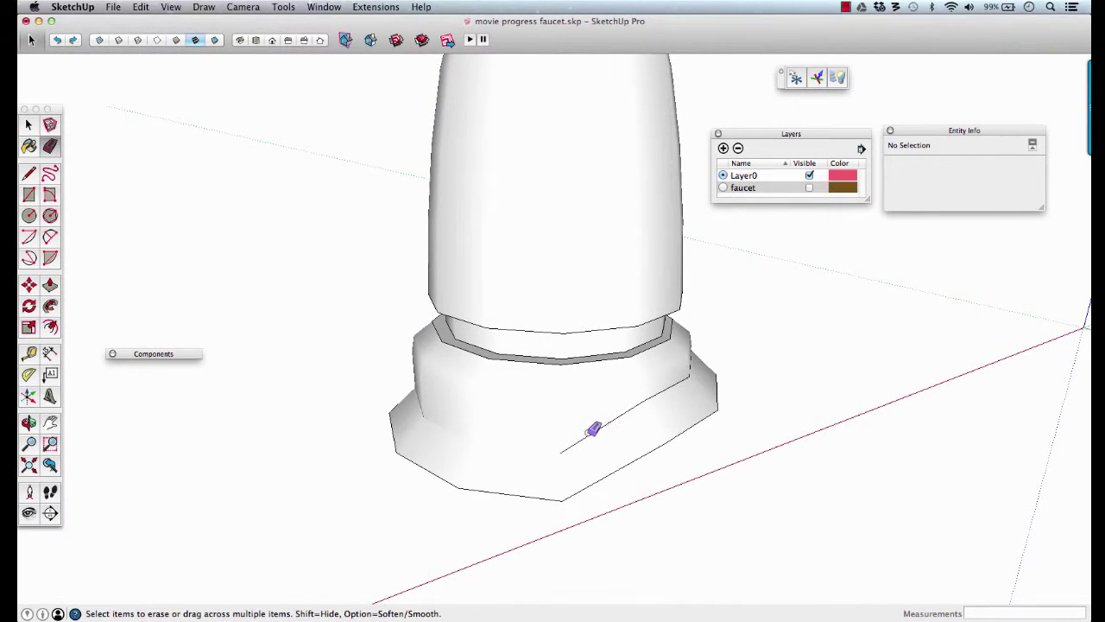
pyautogui.keyDown('alt'); pyautogui.moveTo(593, 429); pyautogui.dragTo(605, 426); pyautogui.keyUp('alt')
pyautogui.moveTo(691, 387); pyautogui.dragTo(490, 449, button='middle')
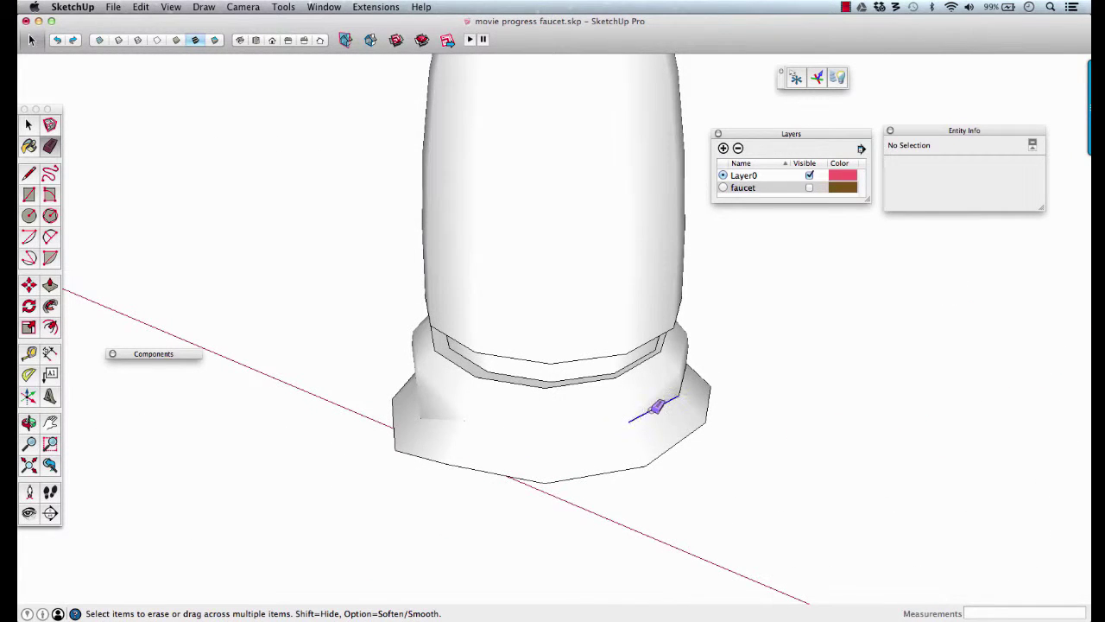
pyautogui.moveTo(639, 420); pyautogui.dragTo(320, 451, button='middle')
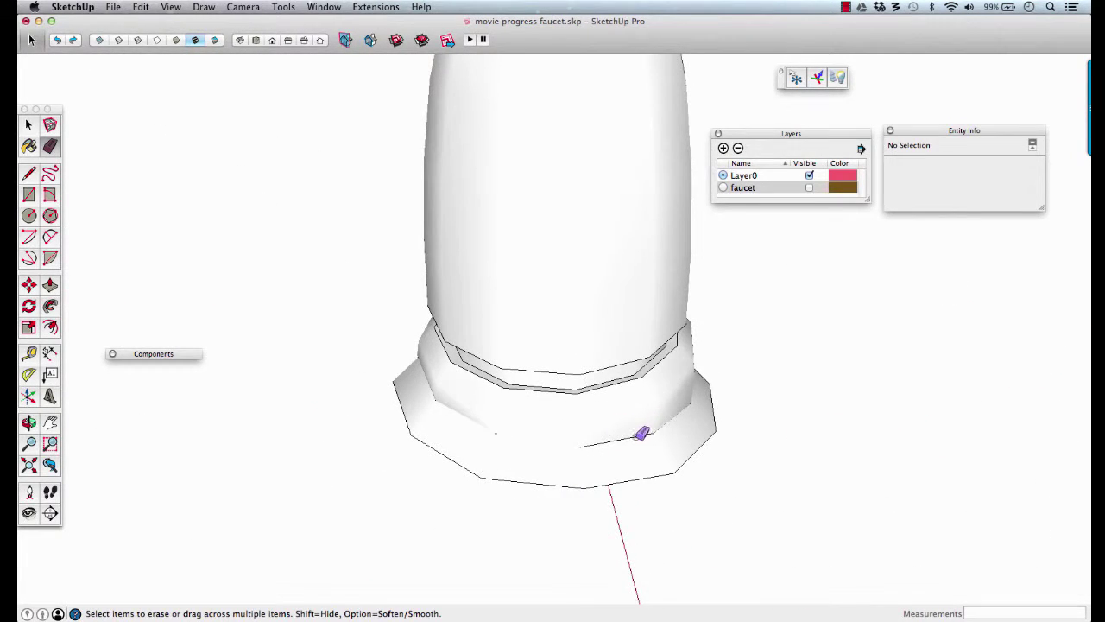
pyautogui.click(647, 434)
# Step: Erase the diagonal edges across the underside of the flared base at both the rim and the seam level to open it
pyautogui.moveTo(671, 420)
pyautogui.mouseDown(button='middle')
pyautogui.moveTo(357, 406)
pyautogui.moveTo(457, 256)
pyautogui.moveTo(530, 112)
pyautogui.moveTo(573, 125)
pyautogui.mouseUp(button='middle')
pyautogui.moveTo(593, 375)
pyautogui.mouseDown(button='middle')
pyautogui.moveTo(616, 289)
pyautogui.moveTo(555, 279)
pyautogui.mouseUp(button='middle')
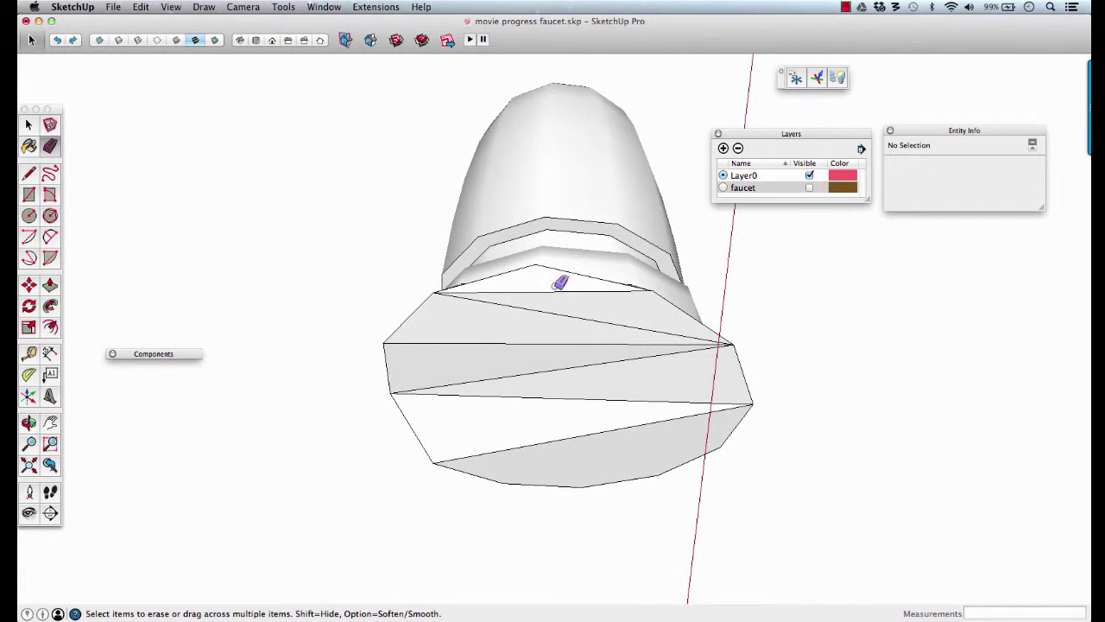
pyautogui.moveTo(554, 284)
pyautogui.mouseDown()
pyautogui.moveTo(575, 434)
pyautogui.moveTo(578, 423)
pyautogui.mouseUp()
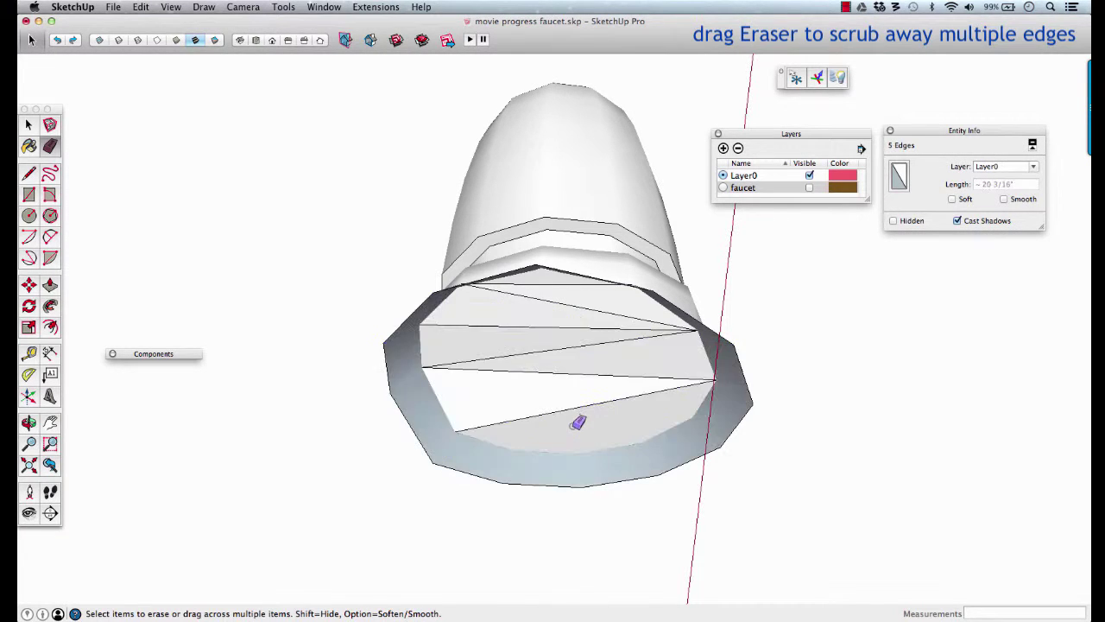
pyautogui.moveTo(578, 422)
pyautogui.mouseDown(button='middle')
pyautogui.moveTo(592, 353)
pyautogui.moveTo(661, 256)
pyautogui.moveTo(622, 250)
pyautogui.mouseUp(button='middle')
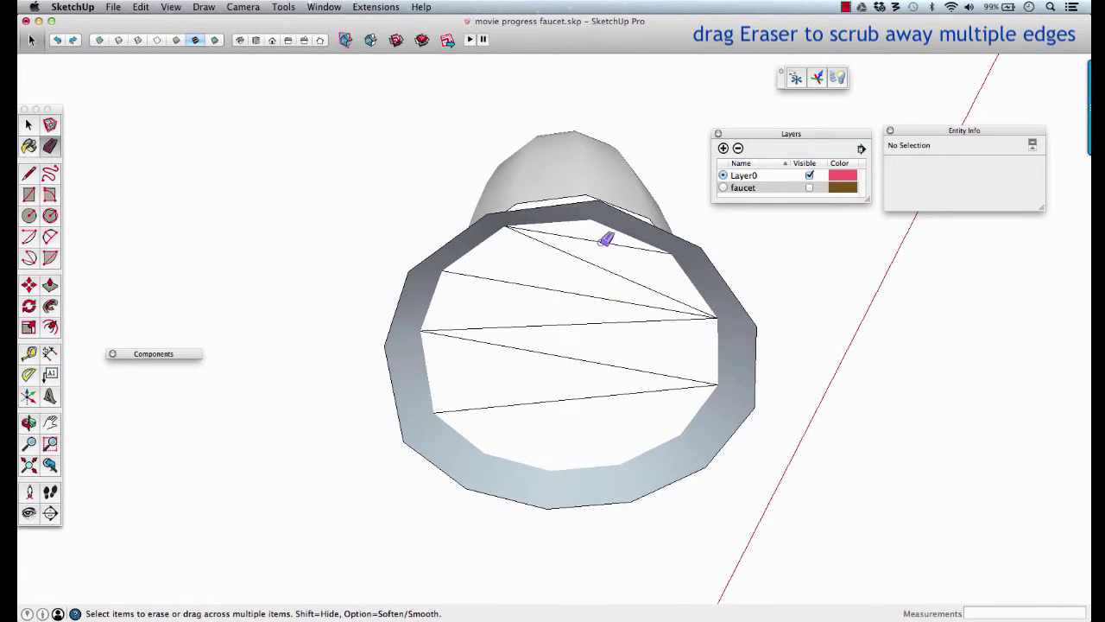
pyautogui.moveTo(606, 240); pyautogui.dragTo(582, 399)
# Step: Delete the remaining flat face closing off the inside of the base
pyautogui.moveTo(582, 345)
pyautogui.mouseDown(button='middle')
pyautogui.moveTo(607, 208)
pyautogui.moveTo(583, 283)
pyautogui.moveTo(563, 524)
pyautogui.moveTo(584, 327)
pyautogui.mouseUp(button='middle')
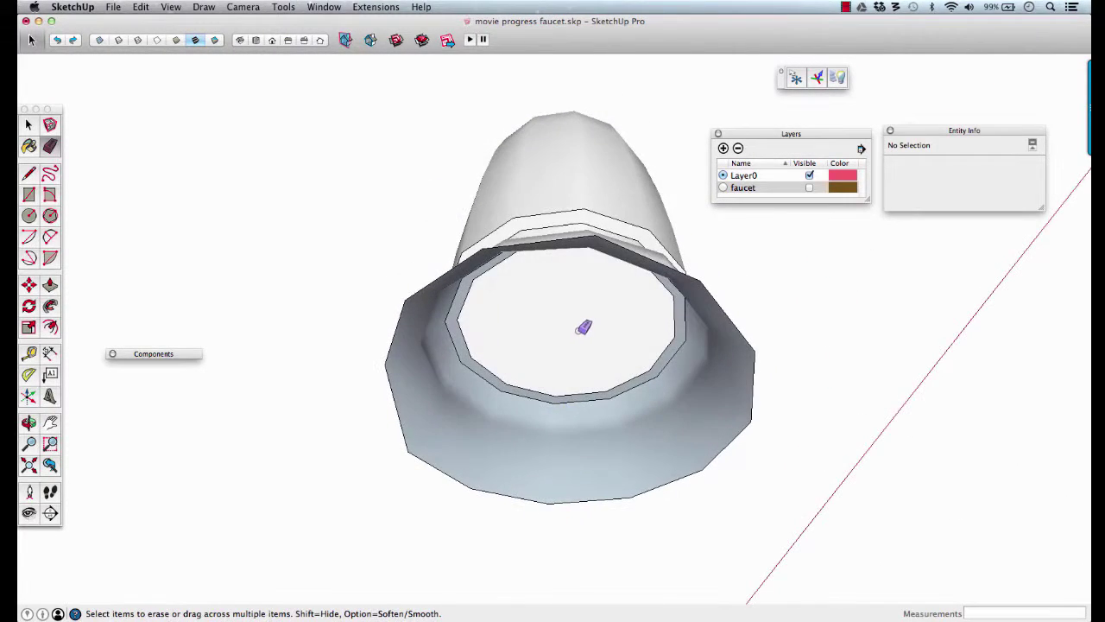
pyautogui.press('space')
pyautogui.click(582, 329)
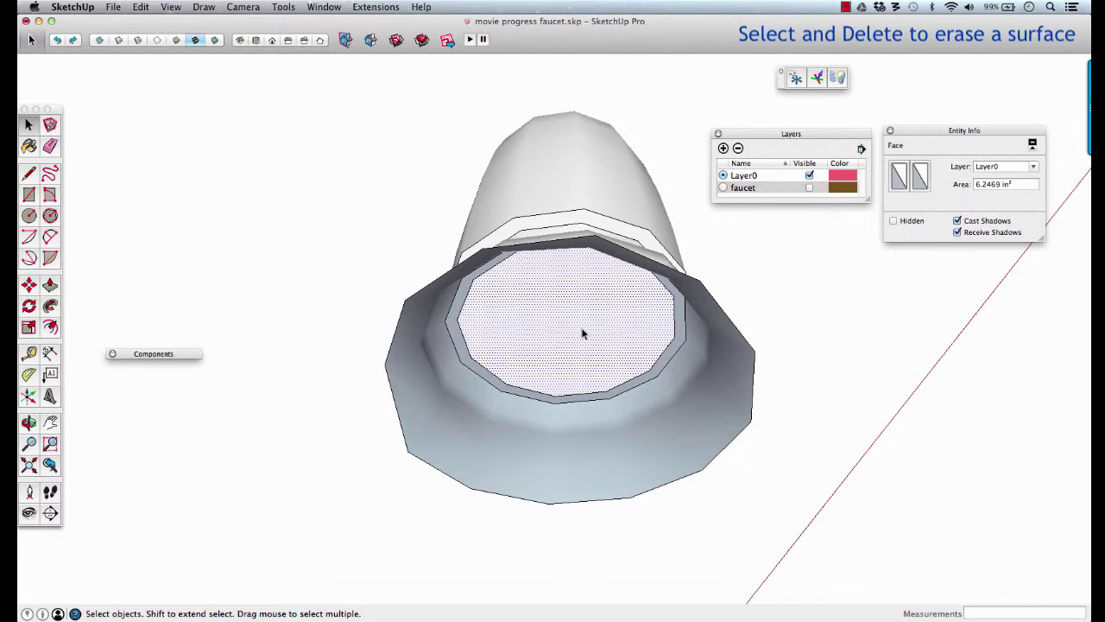
pyautogui.press('Delete')
# Step: Check the base against the faucet layer, hide that layer, and select all geometry connected to the flared base
pyautogui.moveTo(582, 329)
pyautogui.mouseDown(button='middle')
pyautogui.moveTo(607, 106)
pyautogui.moveTo(662, 301)
pyautogui.moveTo(704, 354)
pyautogui.moveTo(634, 493)
pyautogui.moveTo(605, 314)
pyautogui.moveTo(624, 429)
pyautogui.moveTo(499, 396)
pyautogui.moveTo(748, 383)
pyautogui.moveTo(498, 410)
pyautogui.moveTo(722, 407)
pyautogui.moveTo(451, 422)
pyautogui.moveTo(478, 429)
pyautogui.mouseUp(button='middle')
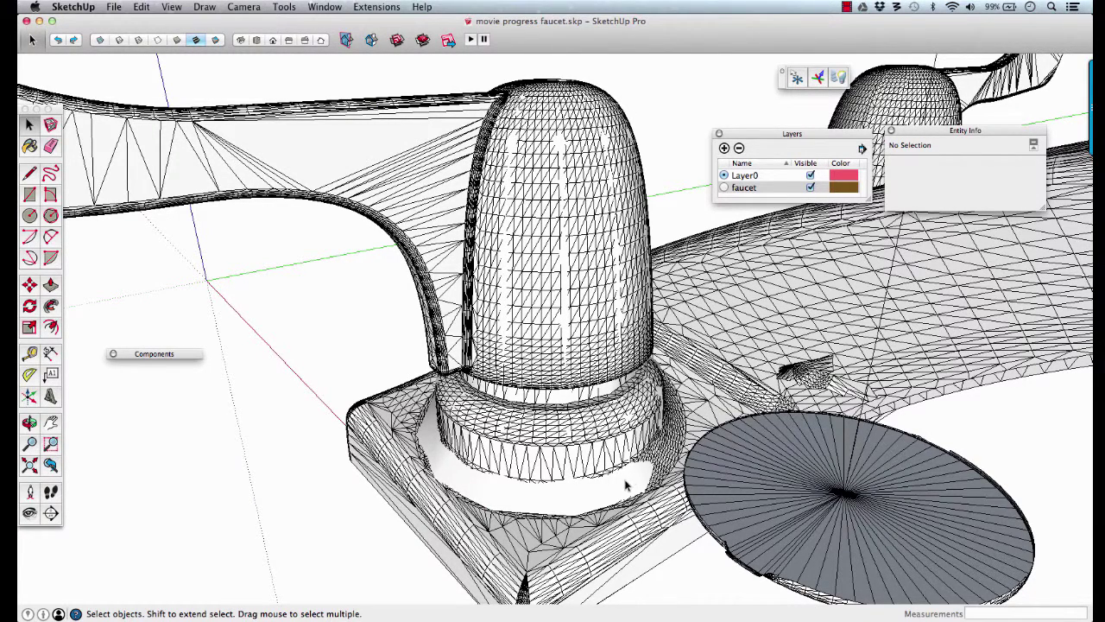
pyautogui.click(628, 486)
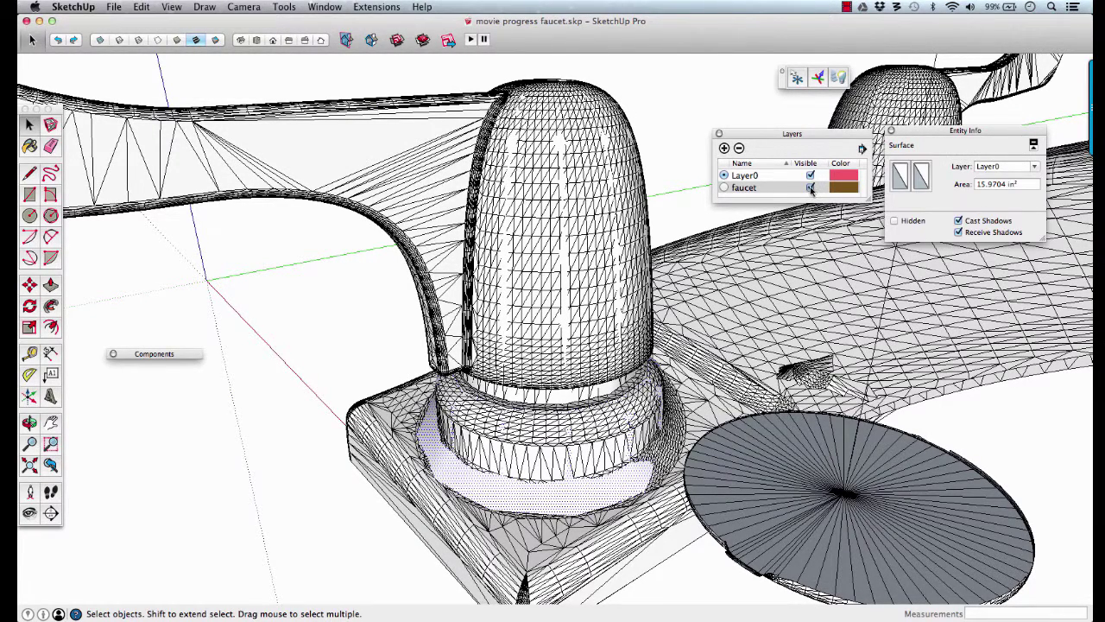
pyautogui.click(810, 188)
pyautogui.click(810, 188)
pyautogui.tripleClick(494, 493)
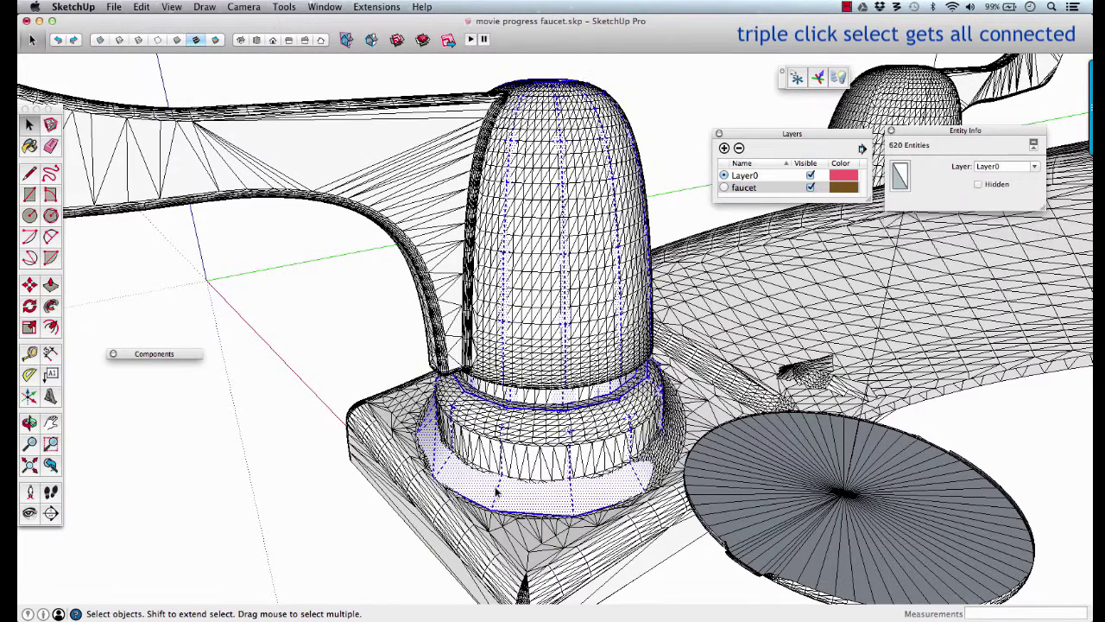
pyautogui.click(810, 187)
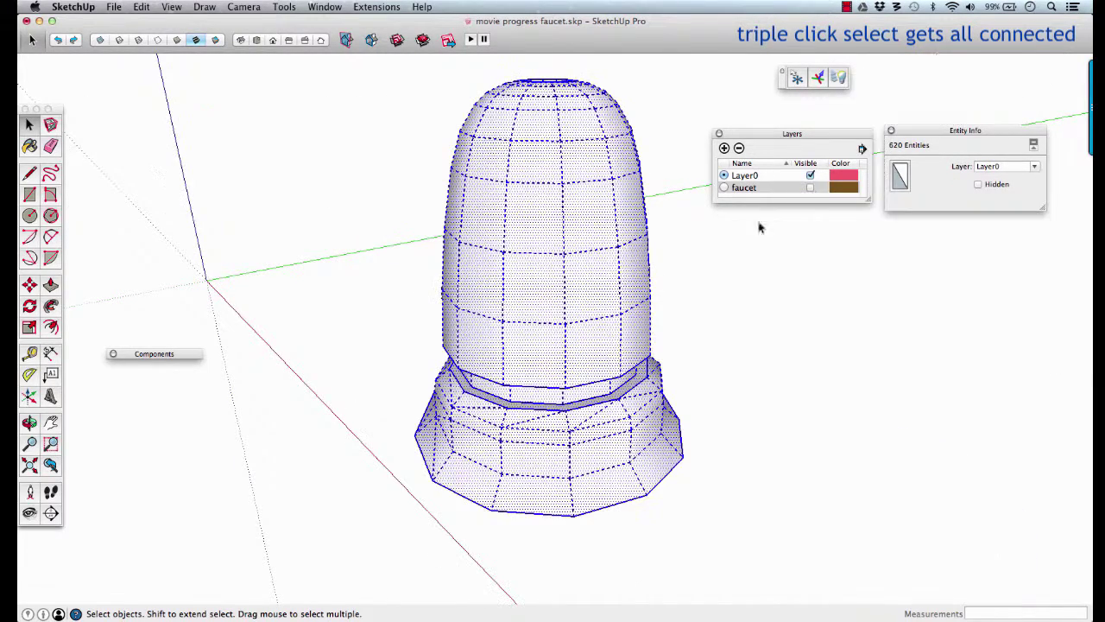
pyautogui.tripleClick(523, 494)
# Step: Make the selected geometry a component named "handle base", replacing the selection with the component
pyautogui.rightClick(545, 343)
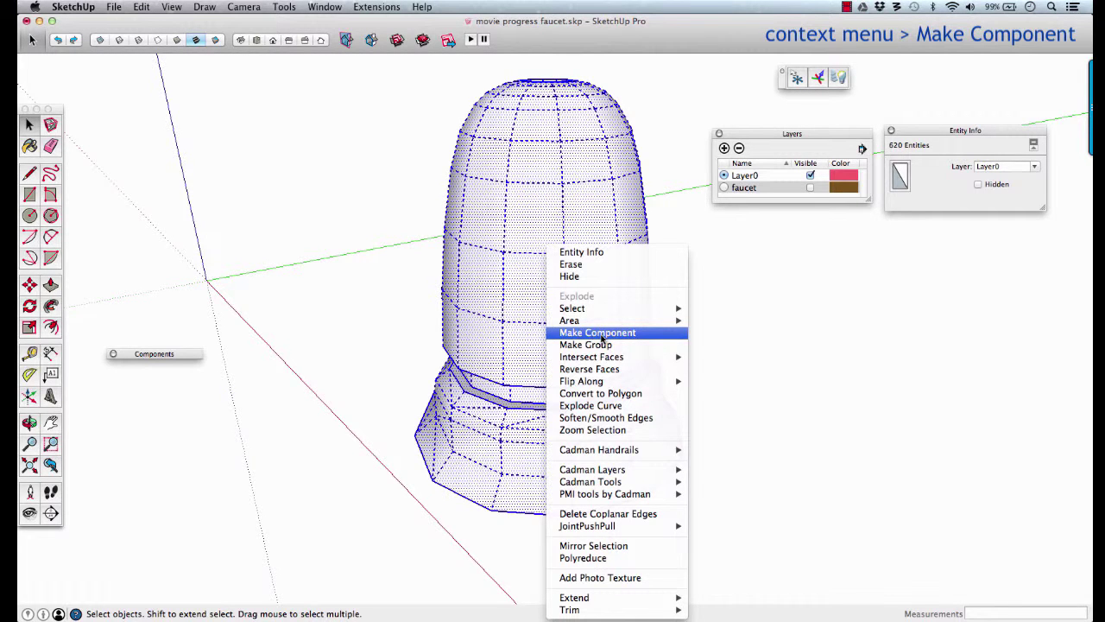
pyautogui.click(602, 334)
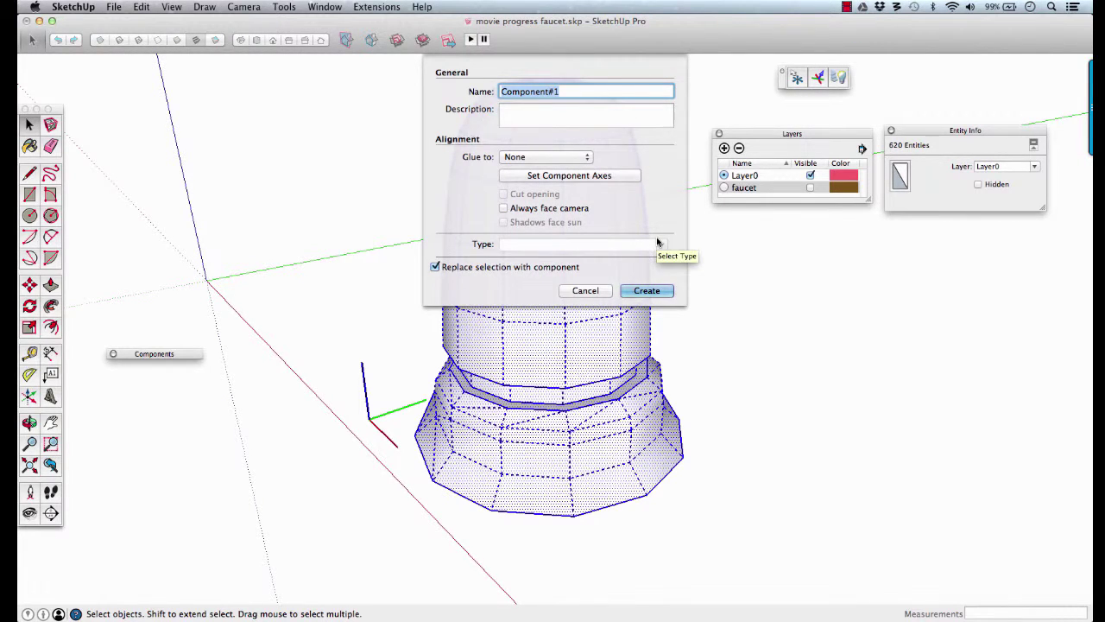
pyautogui.write('handle')
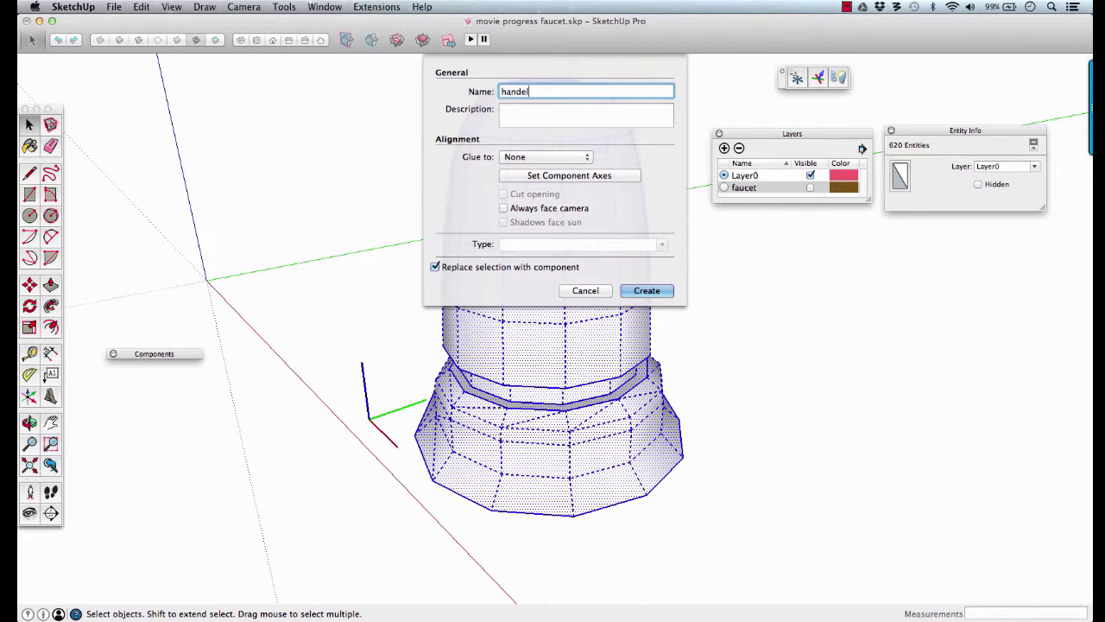
pyautogui.write(' base')
pyautogui.click(644, 291)
# Step: Inspect the handle base component from above and show the faucet layer around it
pyautogui.press('o')
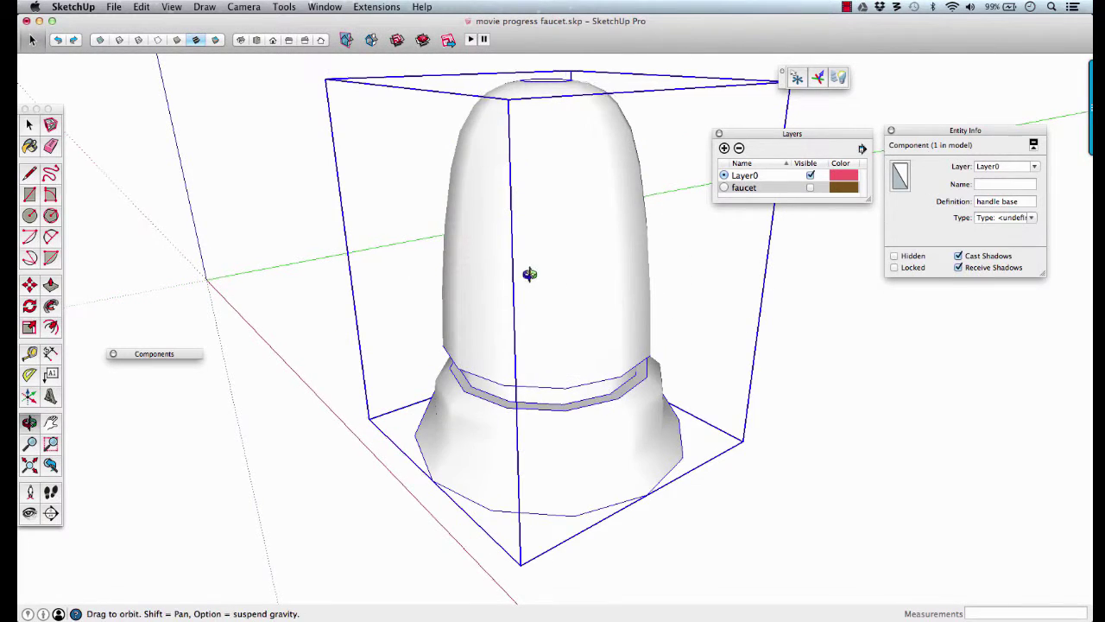
pyautogui.moveTo(529, 273); pyautogui.dragTo(556, 259, button='middle')
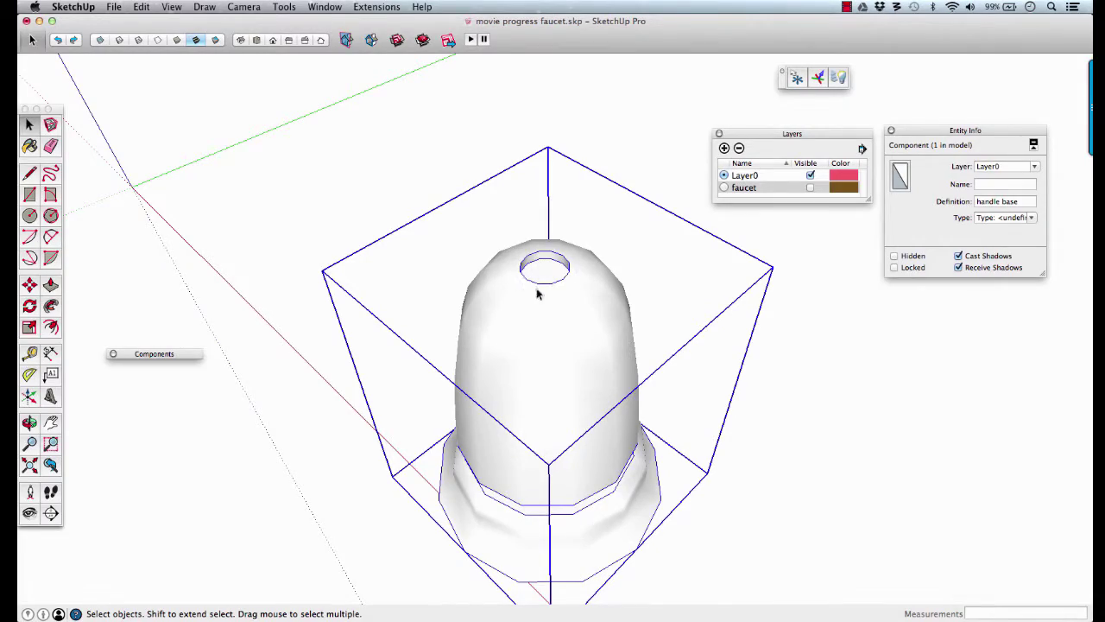
pyautogui.scroll(-3, 553, 271)
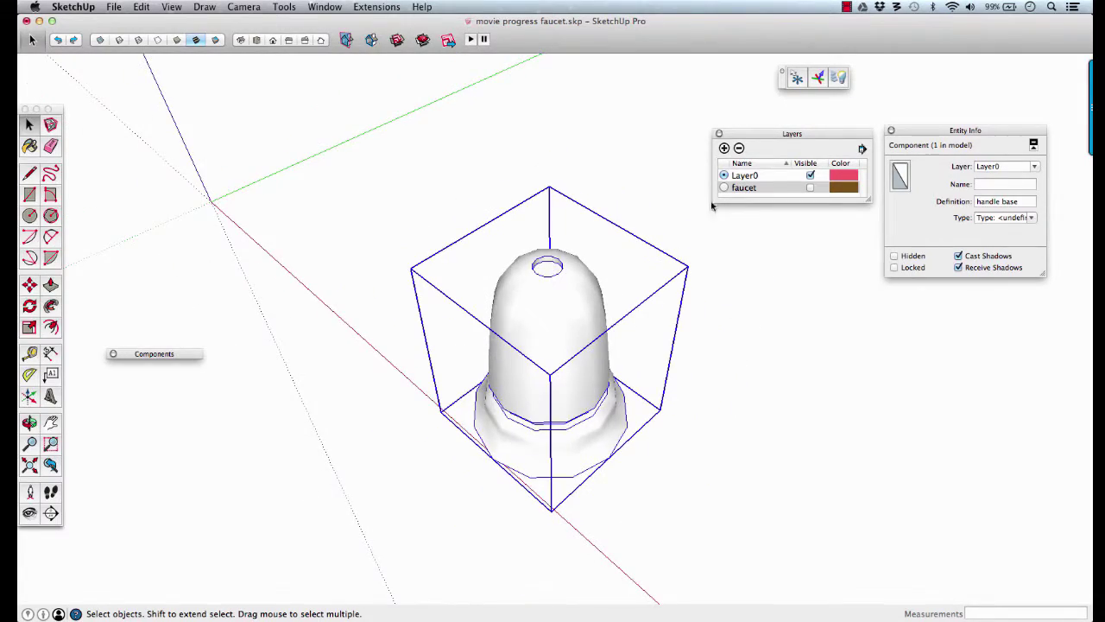
pyautogui.click(810, 187)
pyautogui.moveTo(631, 257); pyautogui.dragTo(691, 296, button='middle')
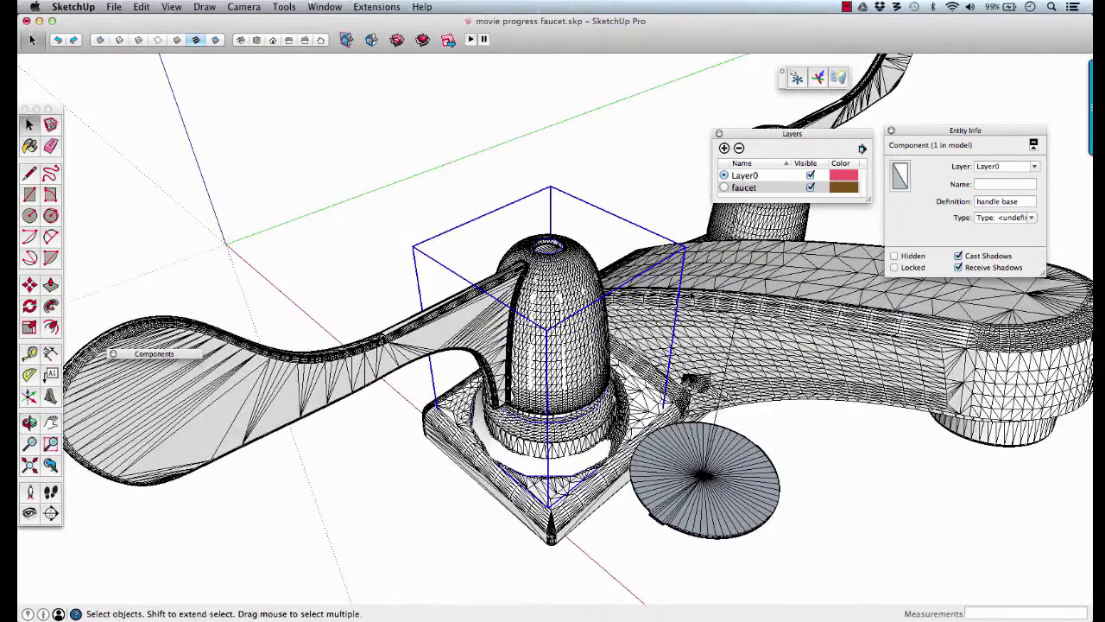
# Step: Copy the single straight edge rising from the centre of the loose disc inside the faucet group, and close the group
pyautogui.moveTo(733, 340); pyautogui.dragTo(670, 368, button='middle')
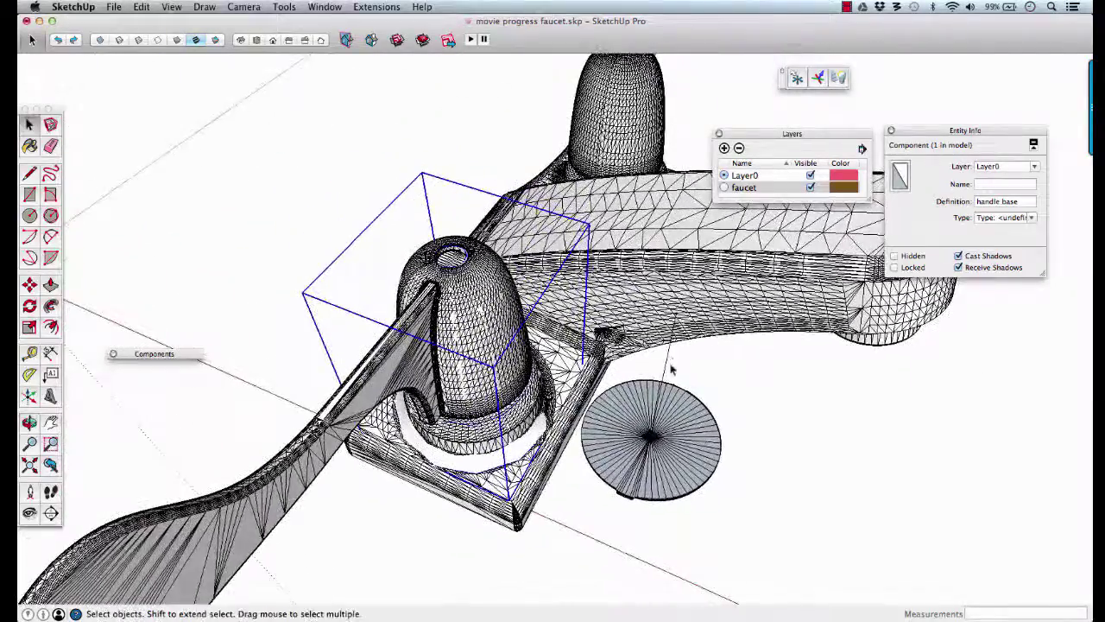
pyautogui.click(669, 361)
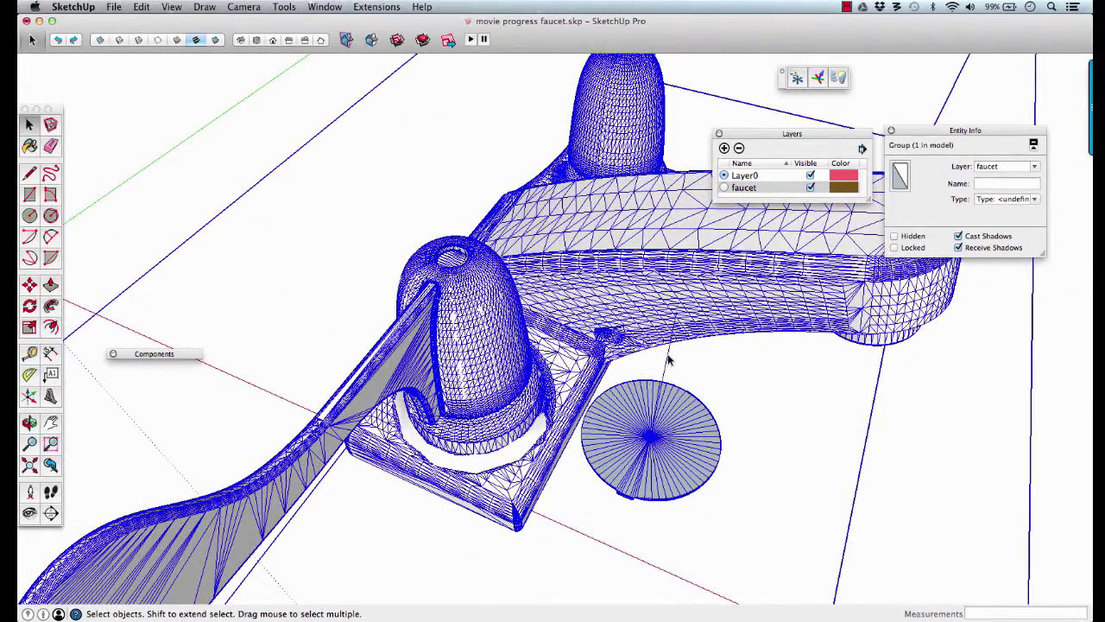
pyautogui.doubleClick(669, 361)
pyautogui.click(670, 361)
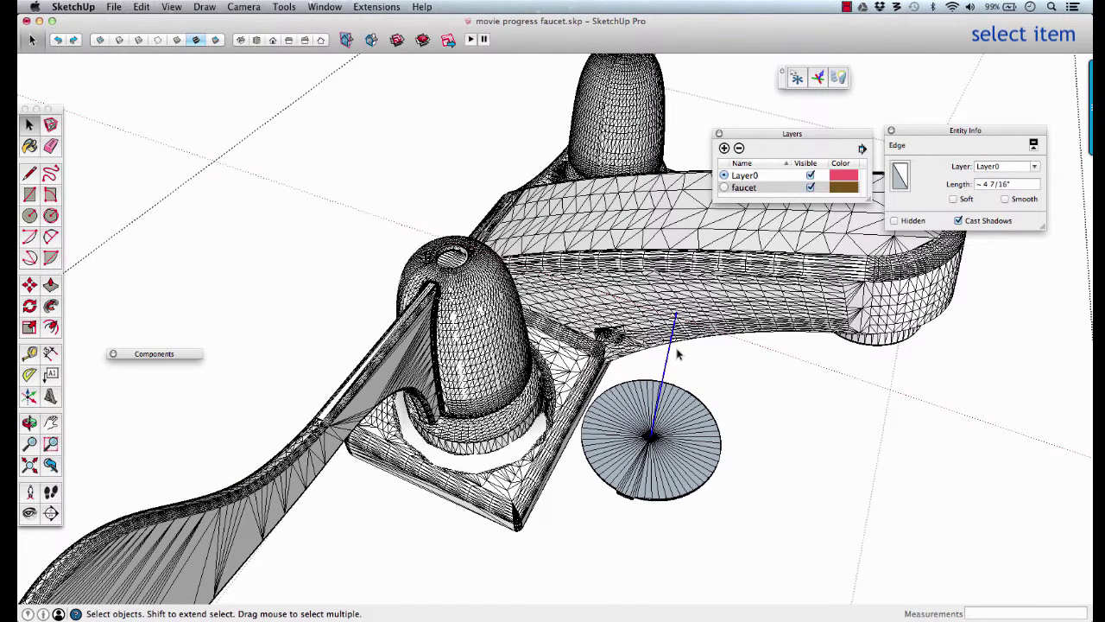
pyautogui.press('super+c')
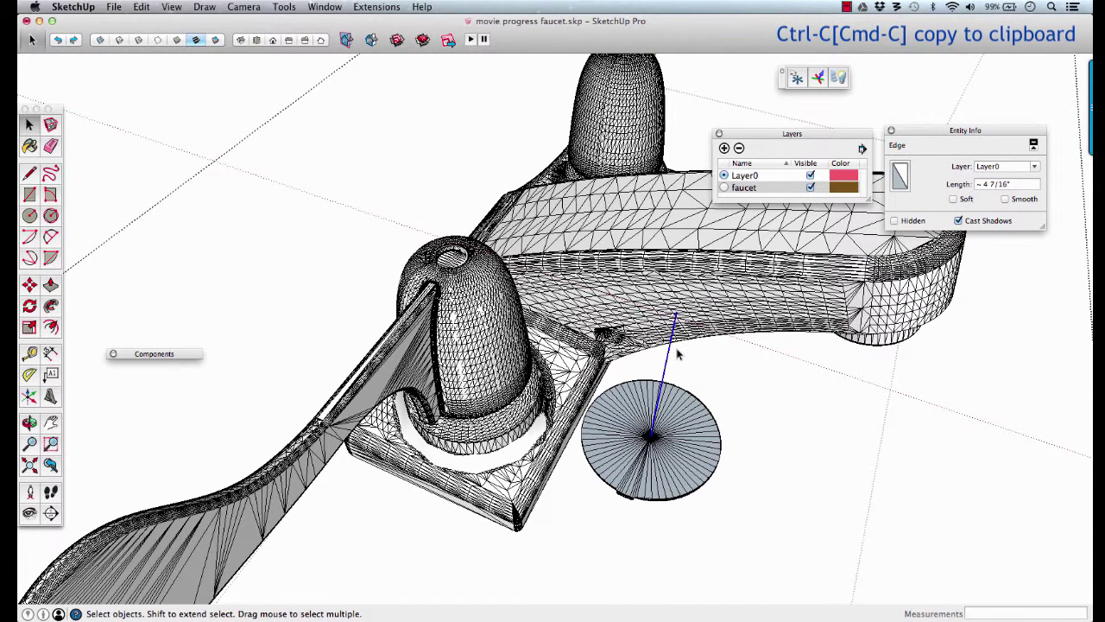
pyautogui.click(225, 119)
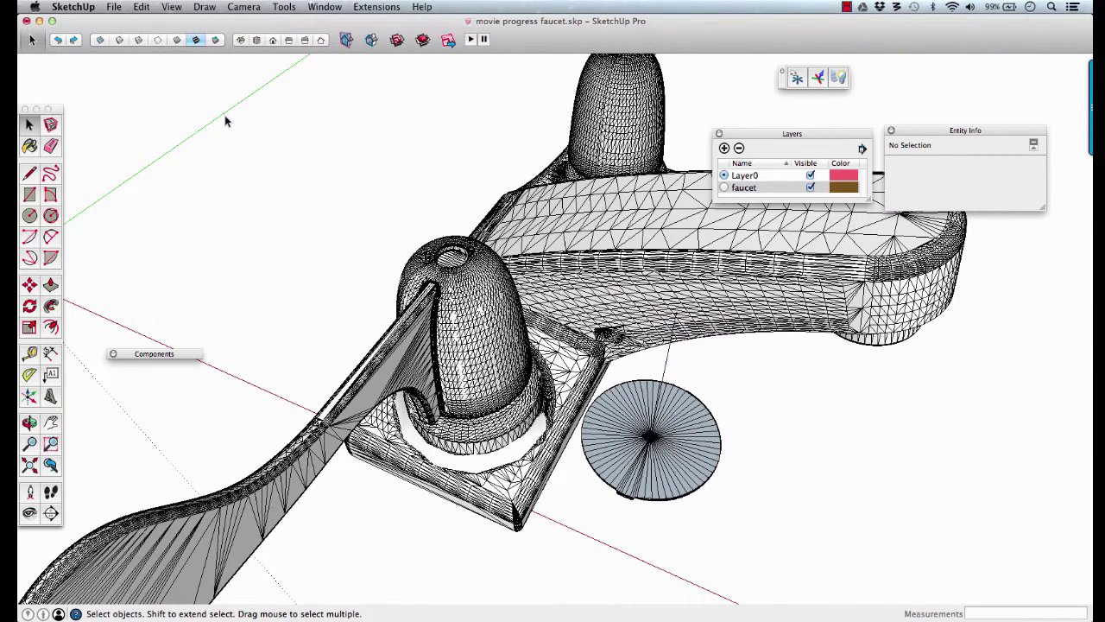
# Step: Open the handle base component for editing and hide the rest of the model
pyautogui.doubleClick(501, 460)
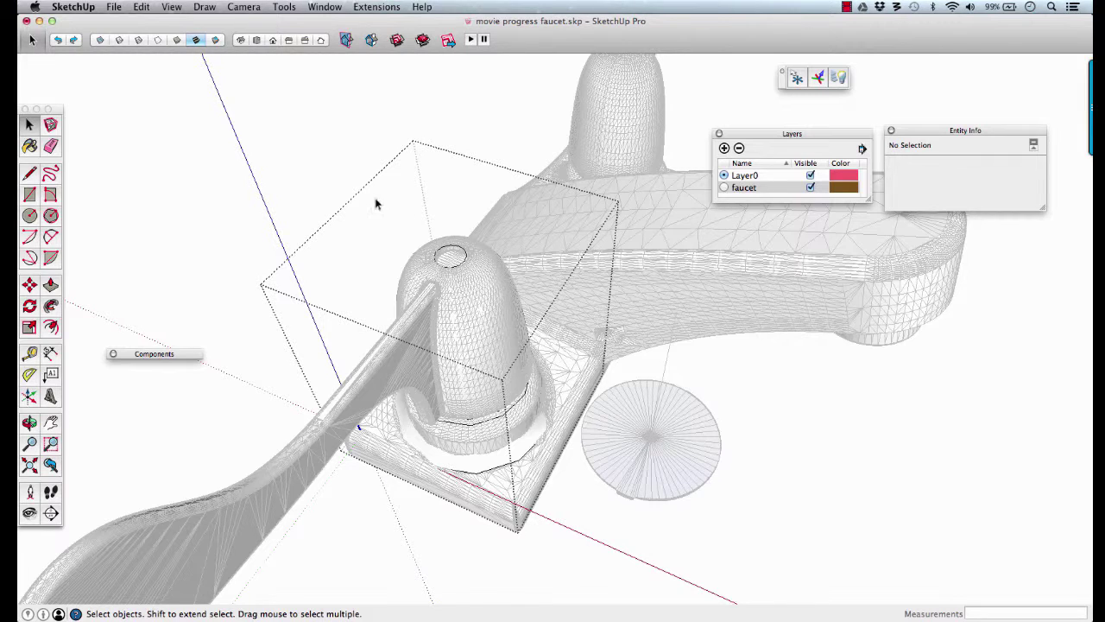
pyautogui.click(173, 8)
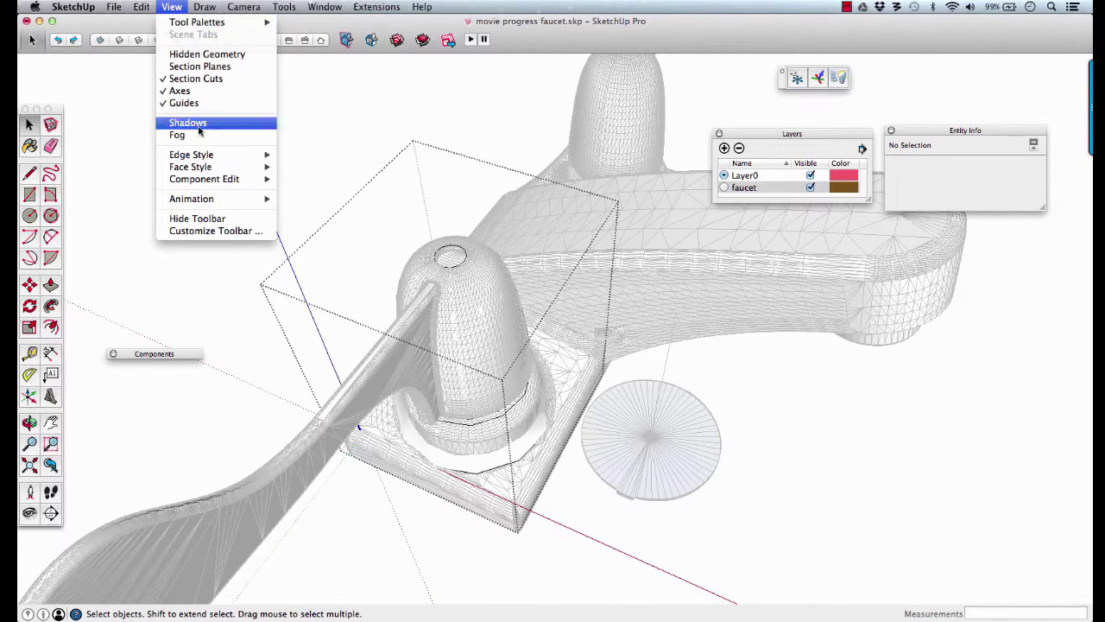
pyautogui.moveTo(218, 181)
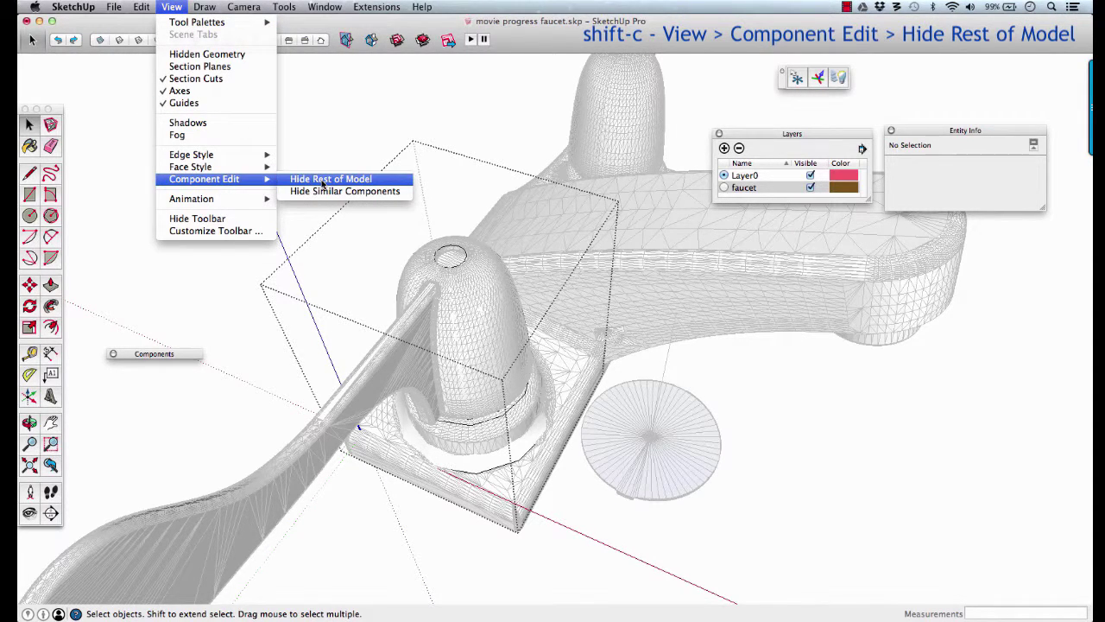
pyautogui.click(322, 183)
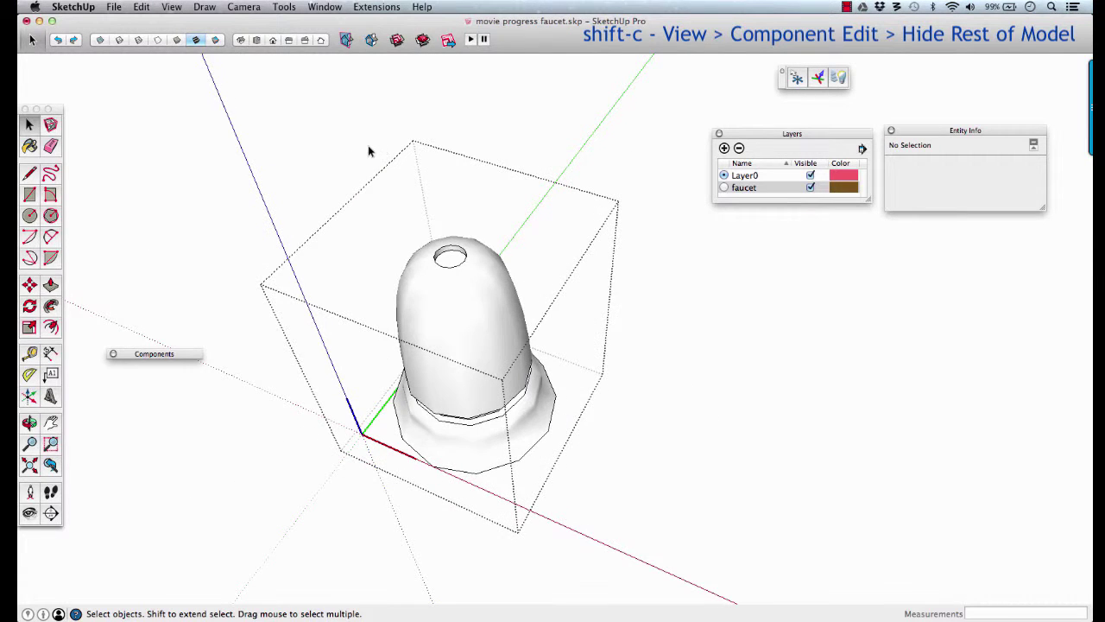
pyautogui.hotkey('shift', 'c')
pyautogui.hotkey('shift', 'c')
pyautogui.hotkey('shift', 'c')
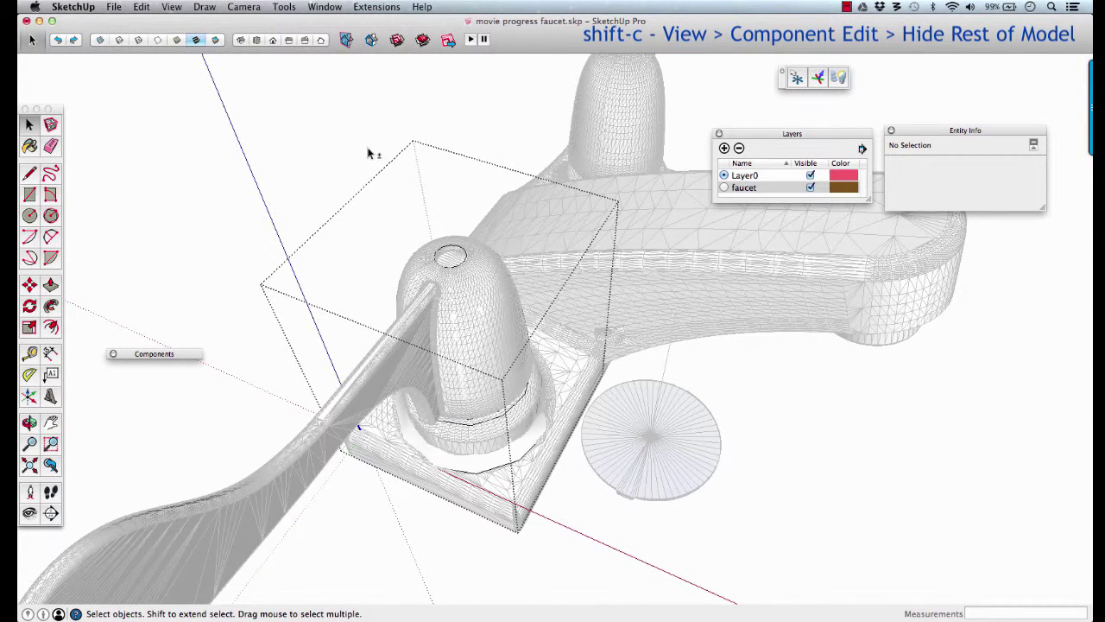
pyautogui.hotkey('shift', 'c')
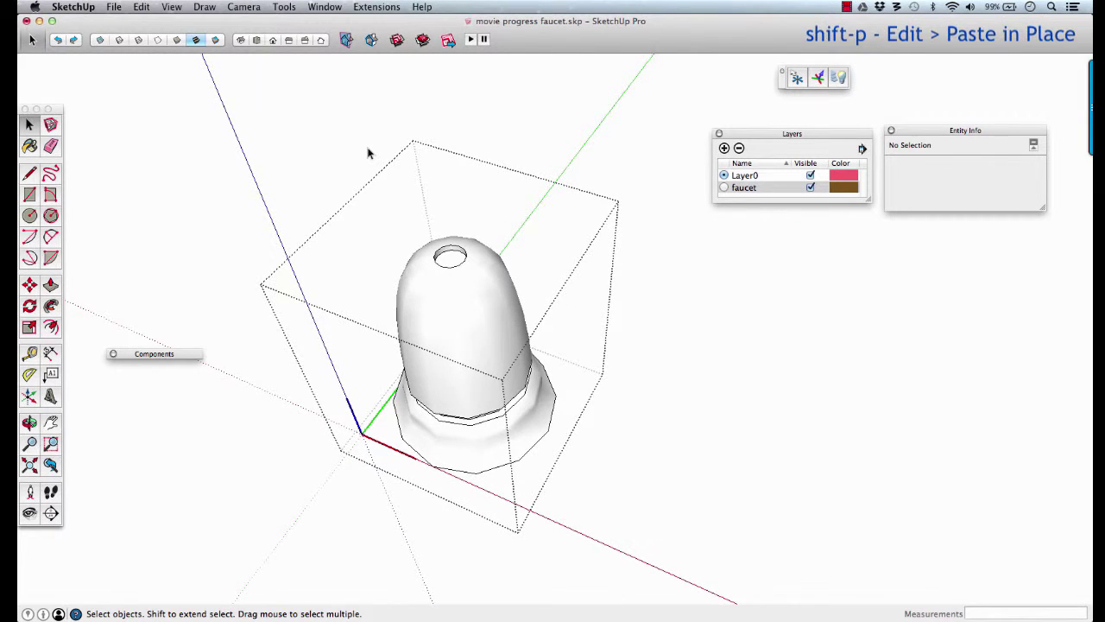
# Step: Paste the copied edge in place inside the handle base component and move it into the centre of the top hole
pyautogui.hotkey('shift', 'p')
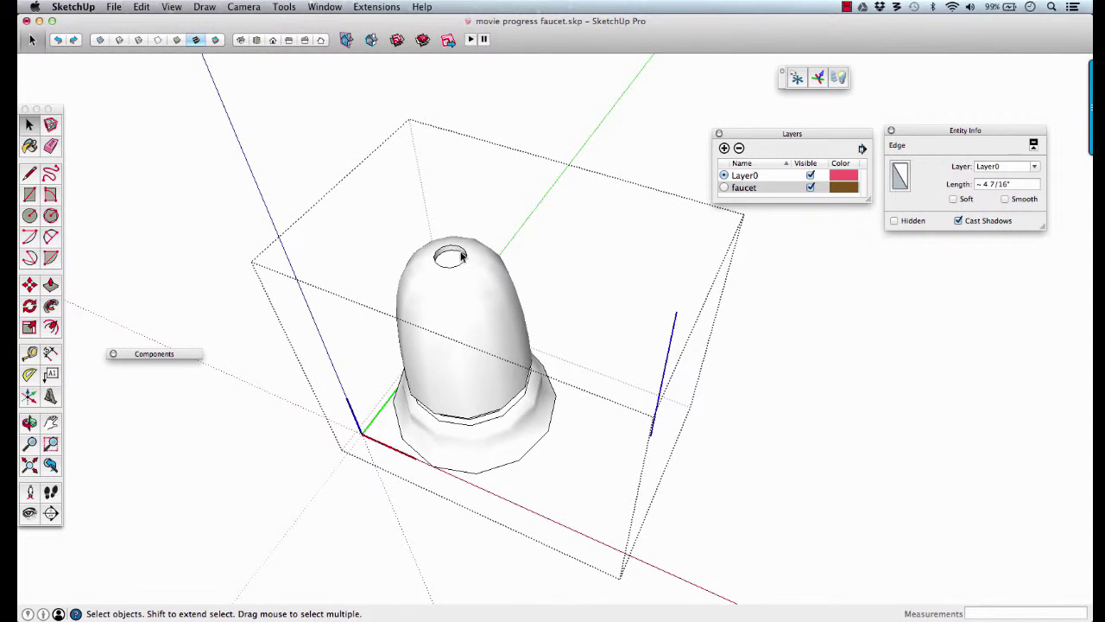
pyautogui.press('m')
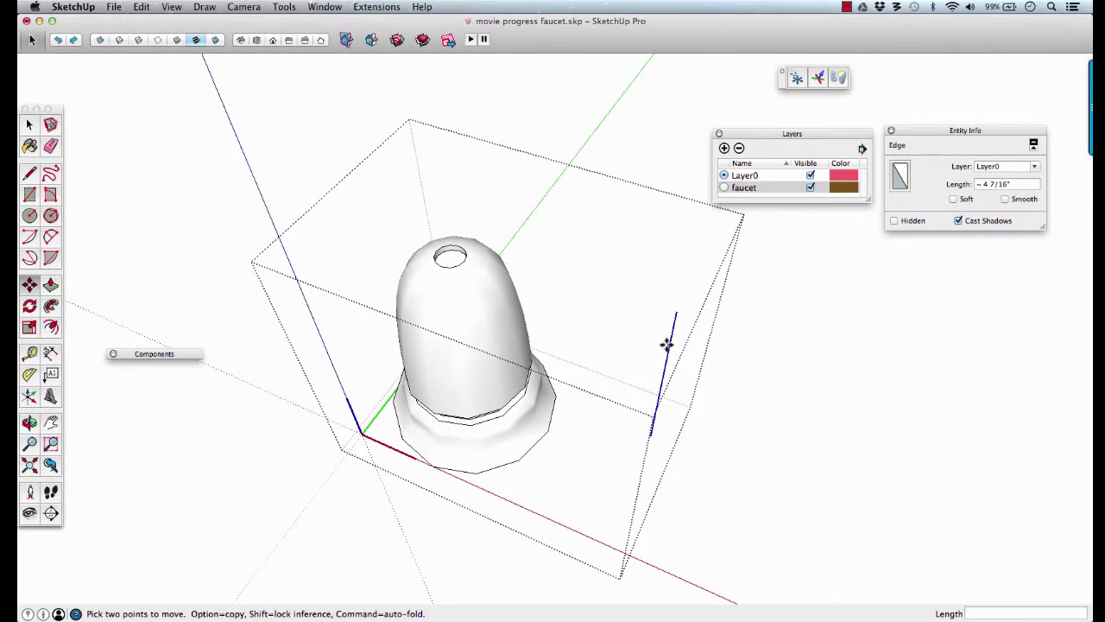
pyautogui.click(670, 346)
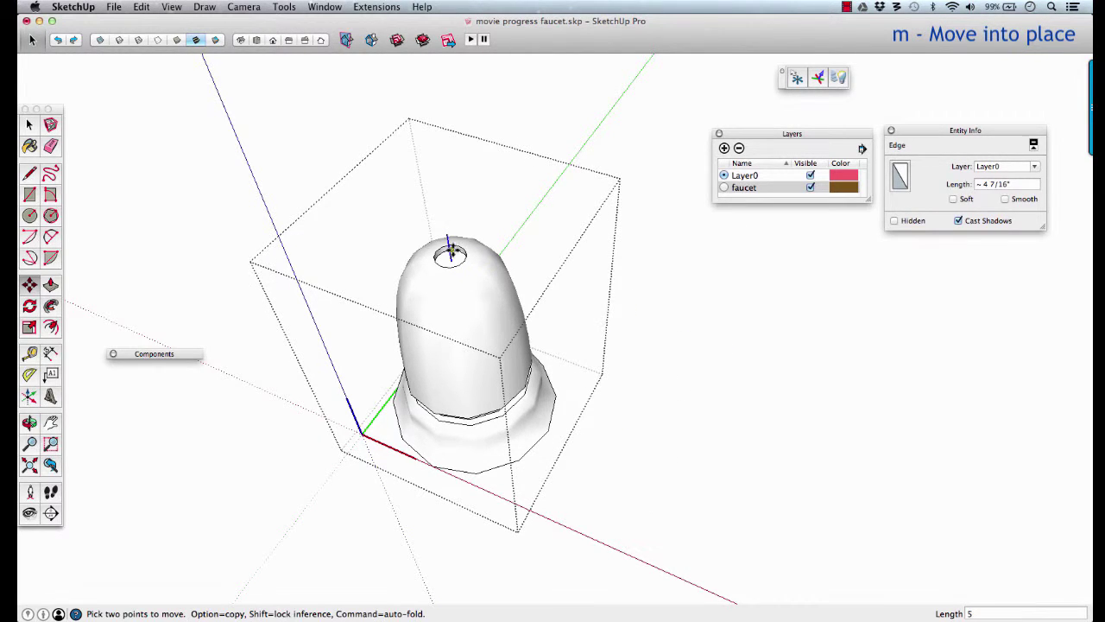
pyautogui.click(459, 268)
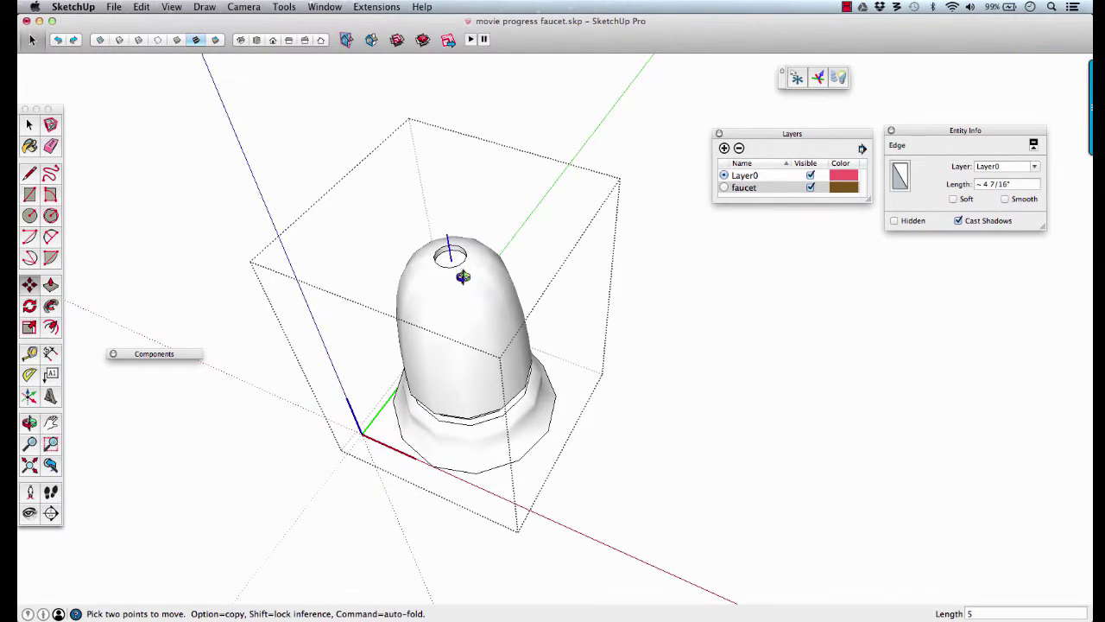
pyautogui.moveTo(458, 279); pyautogui.dragTo(473, 237, button='middle')
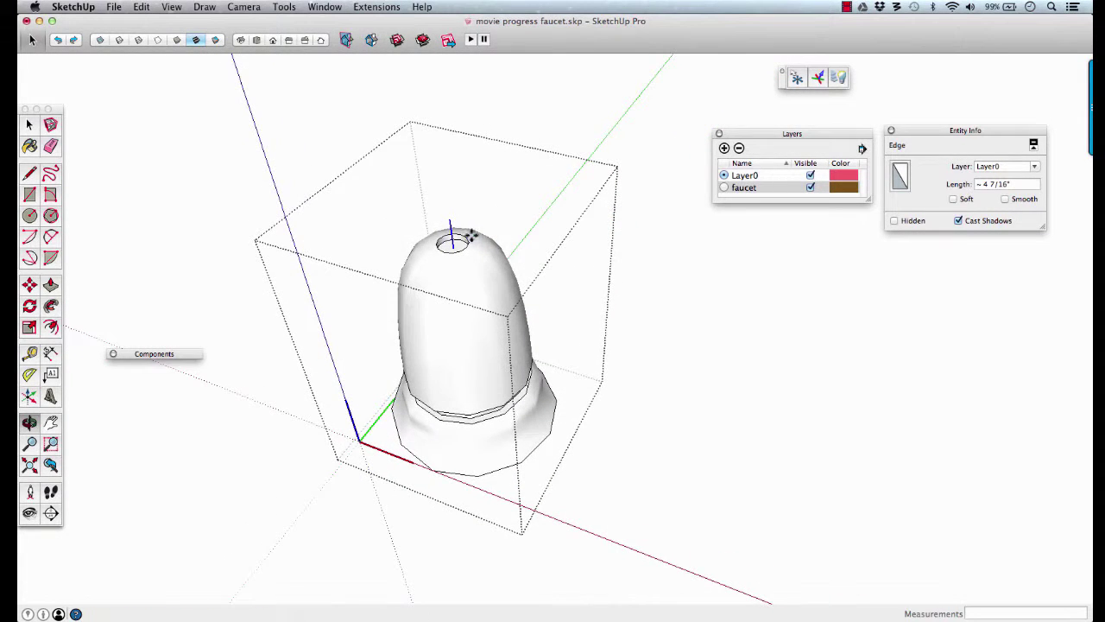
# Step: Change the component's axes, placing the origin at the centre edge's lower endpoint and setting the red and green axis directions
pyautogui.press('m')
pyautogui.scroll(5, 481, 233)
pyautogui.rightClick(530, 226)
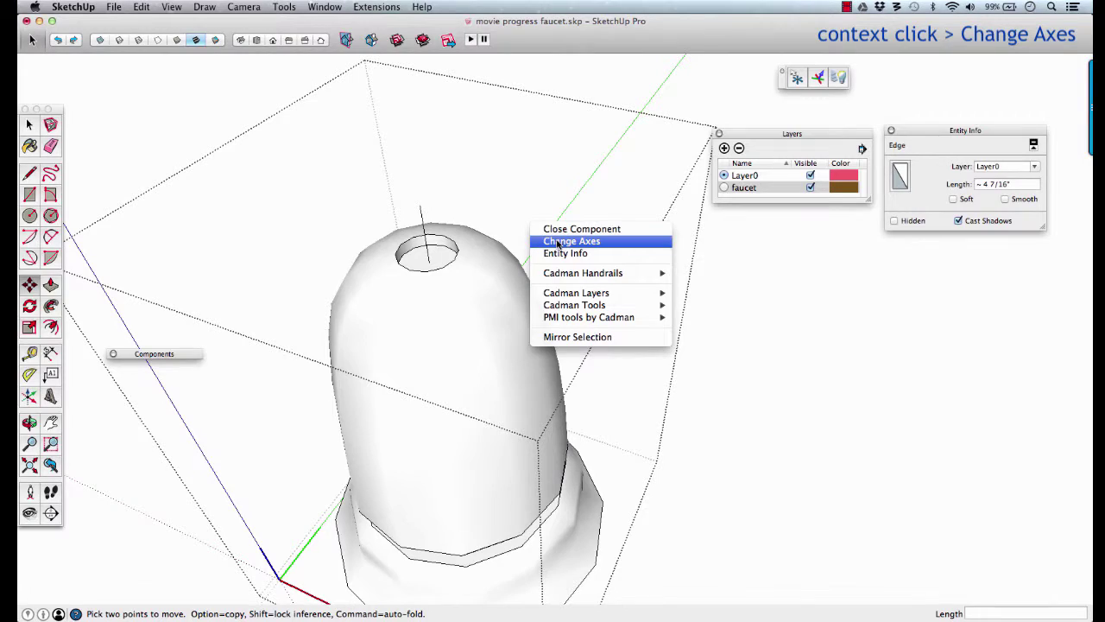
pyautogui.click(557, 241)
pyautogui.moveTo(518, 370); pyautogui.dragTo(493, 210, button='middle')
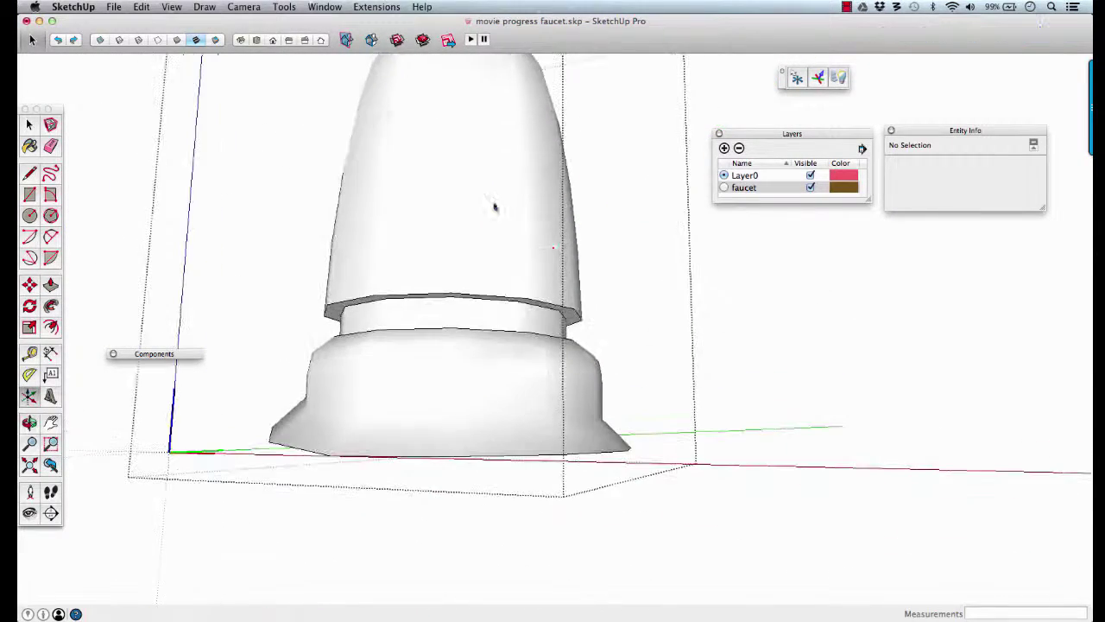
pyautogui.moveTo(477, 411); pyautogui.dragTo(518, 216, button='middle')
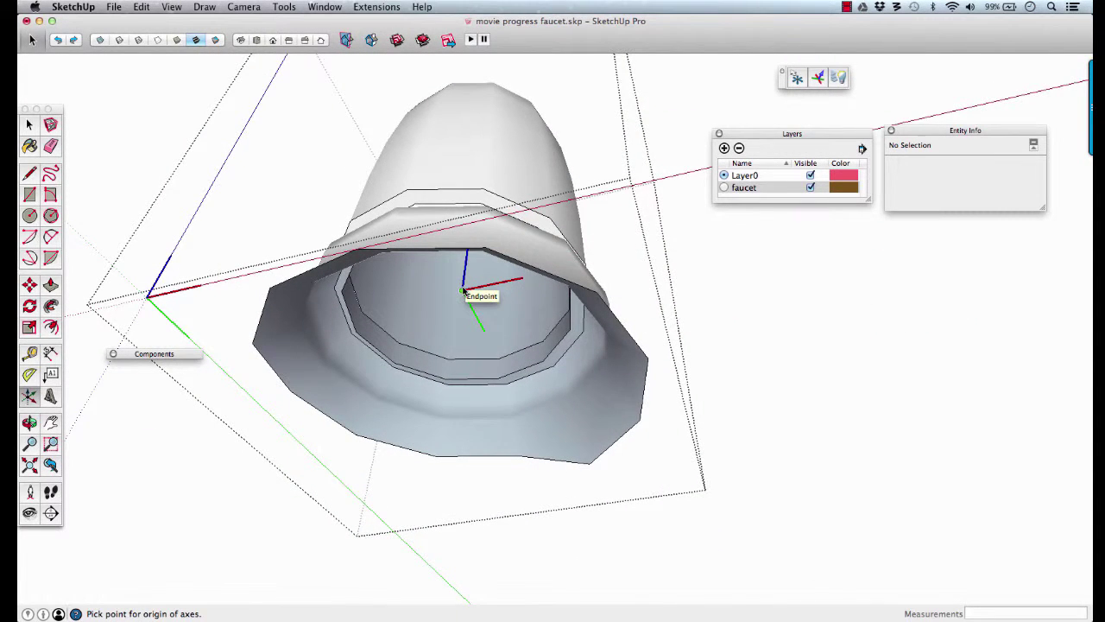
pyautogui.click(464, 292)
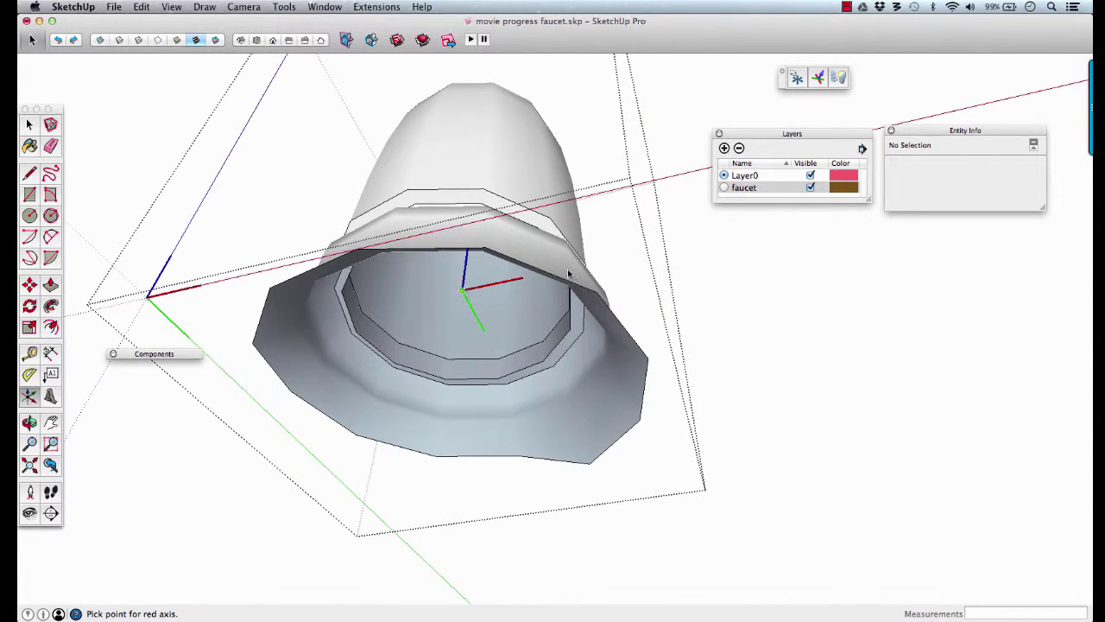
pyautogui.click(625, 257)
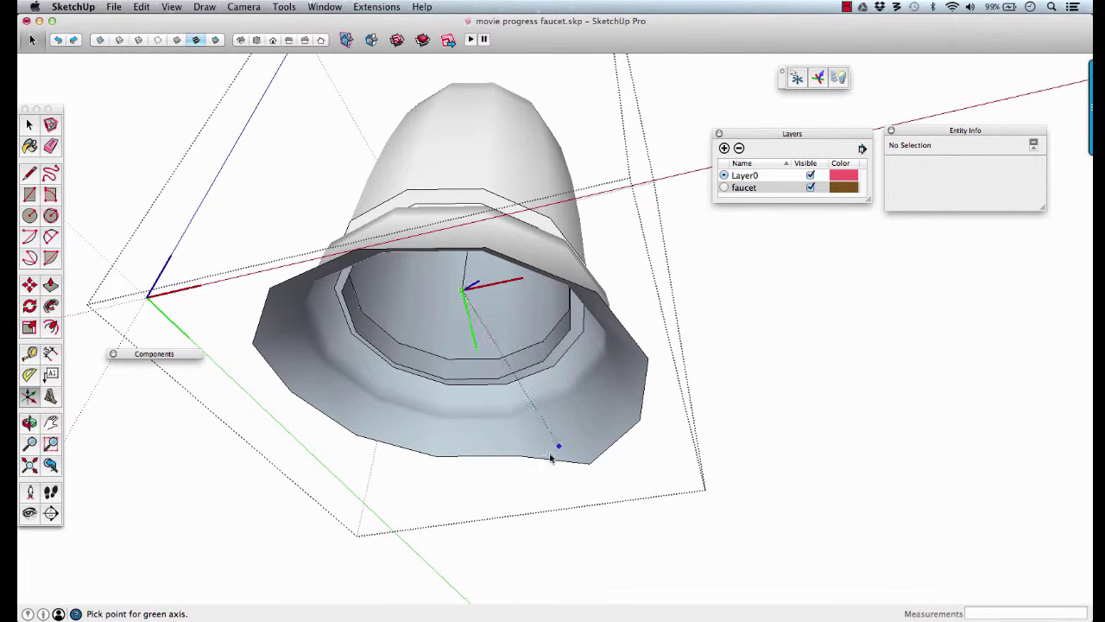
pyautogui.click(507, 496)
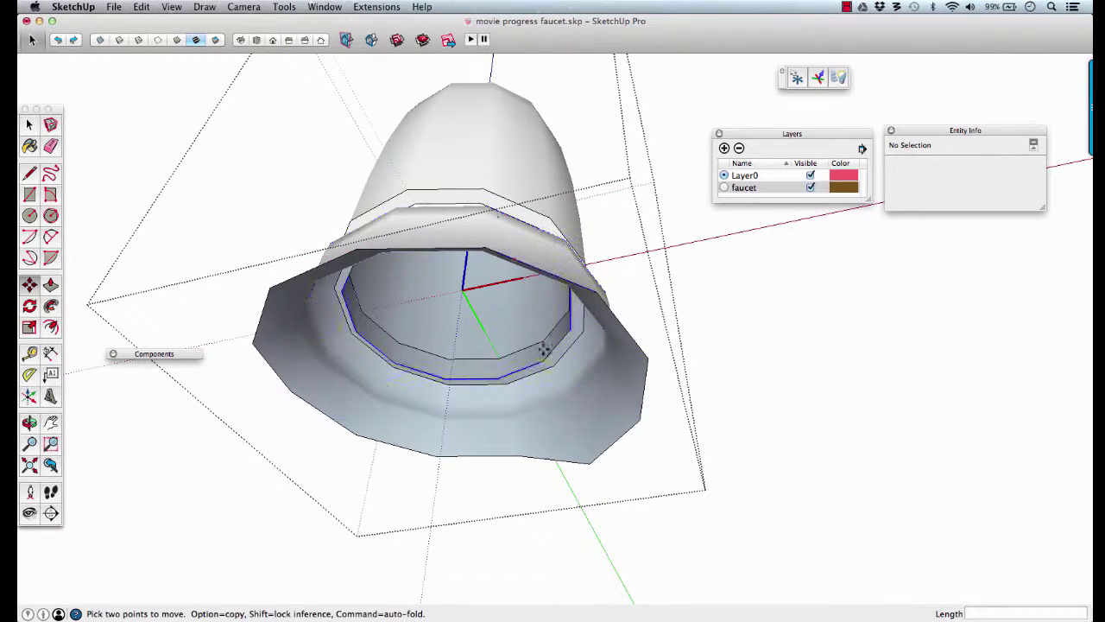
# Step: Close the handle base component, reopen it for editing, and show its hidden geometry
pyautogui.moveTo(486, 214); pyautogui.dragTo(547, 424, button='middle')
pyautogui.moveTo(547, 382)
pyautogui.mouseDown(button='middle')
pyautogui.moveTo(516, 363)
pyautogui.moveTo(499, 483)
pyautogui.moveTo(510, 348)
pyautogui.moveTo(447, 415)
pyautogui.moveTo(536, 380)
pyautogui.mouseUp(button='middle')
pyautogui.scroll(-3, 506, 352)
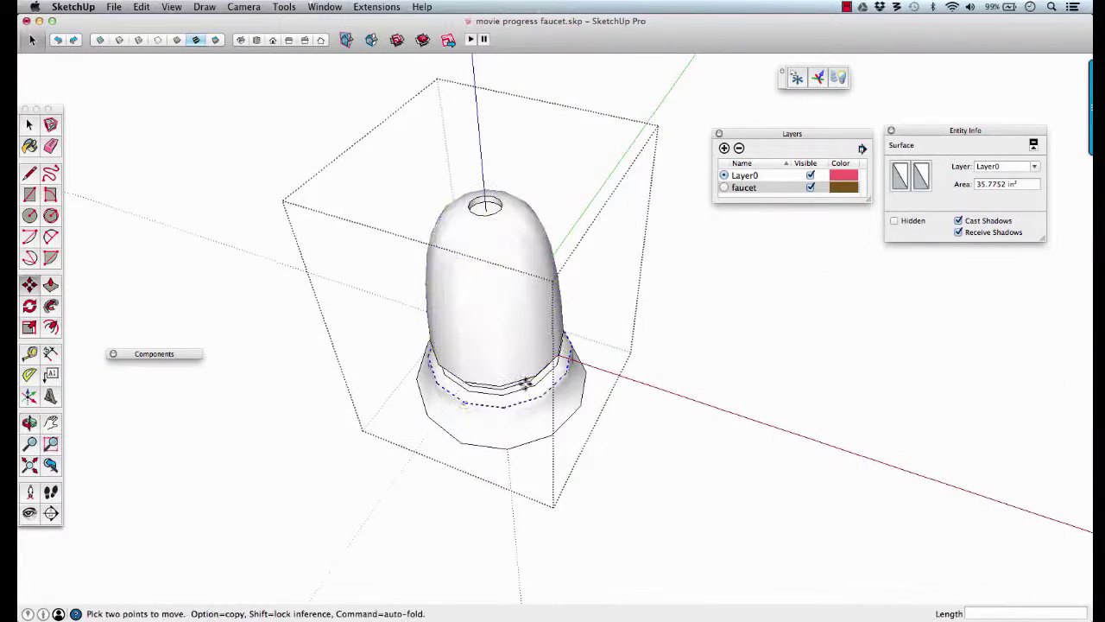
pyautogui.press('space')
pyautogui.click(655, 347)
pyautogui.moveTo(604, 339); pyautogui.dragTo(528, 492, button='middle')
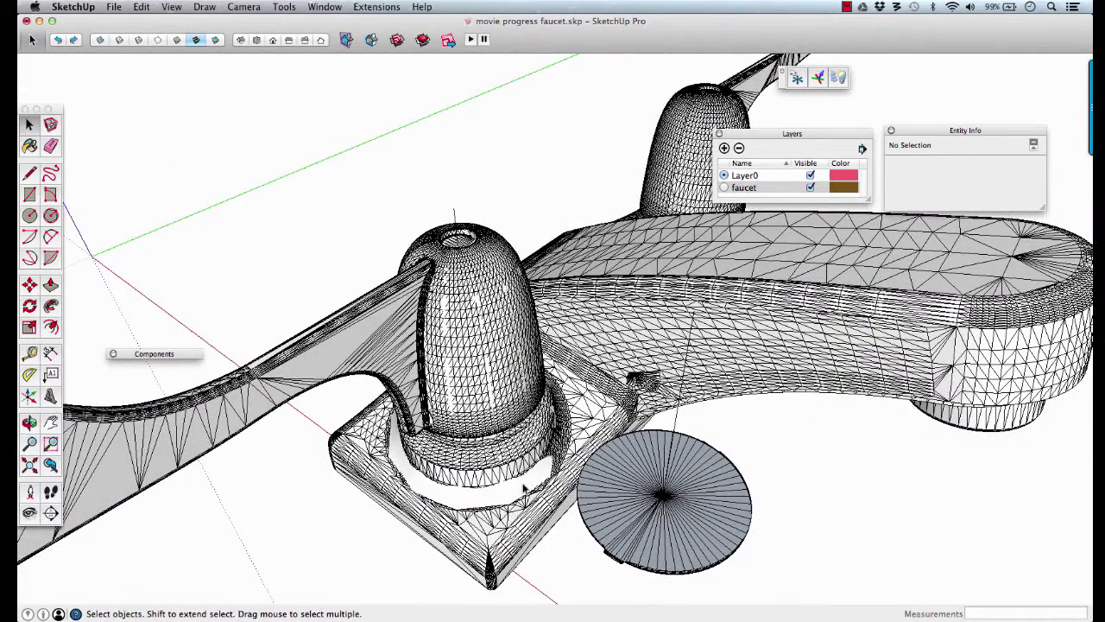
pyautogui.doubleClick(523, 489)
pyautogui.moveTo(540, 454)
pyautogui.mouseDown(button='middle')
pyautogui.moveTo(426, 387)
pyautogui.moveTo(548, 420)
pyautogui.moveTo(407, 424)
pyautogui.moveTo(489, 406)
pyautogui.moveTo(528, 458)
pyautogui.mouseUp(button='middle')
pyautogui.hotkey('shift', 'h')
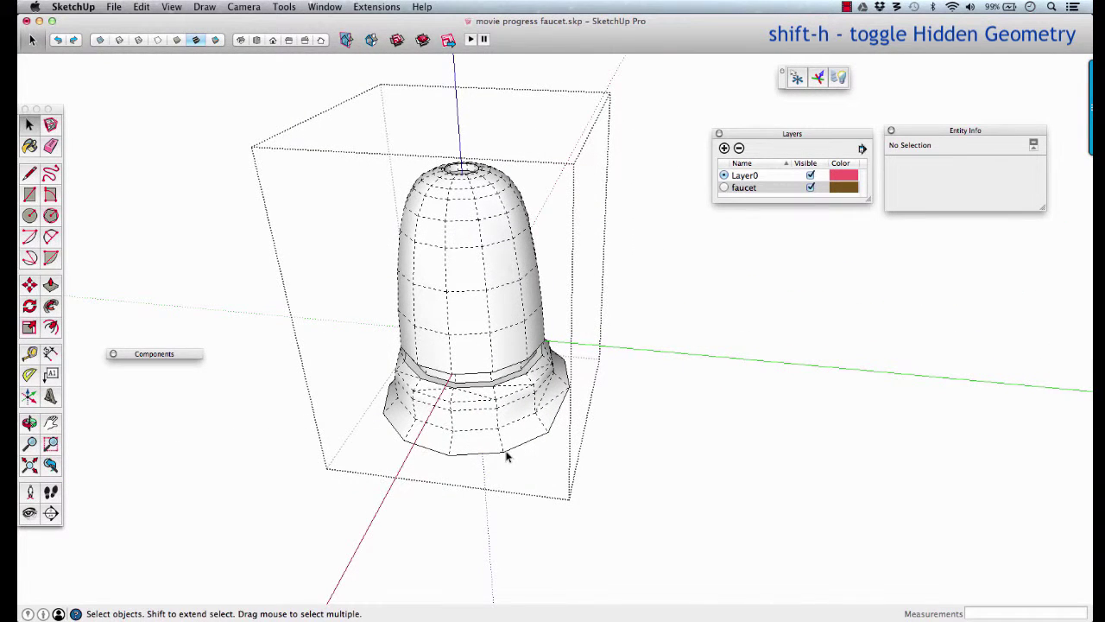
# Step: Raise one vertex of the flared bottom rim about 3/16" along the blue axis to meet the faucet's CAD geometry
pyautogui.press('m')
pyautogui.click(506, 447)
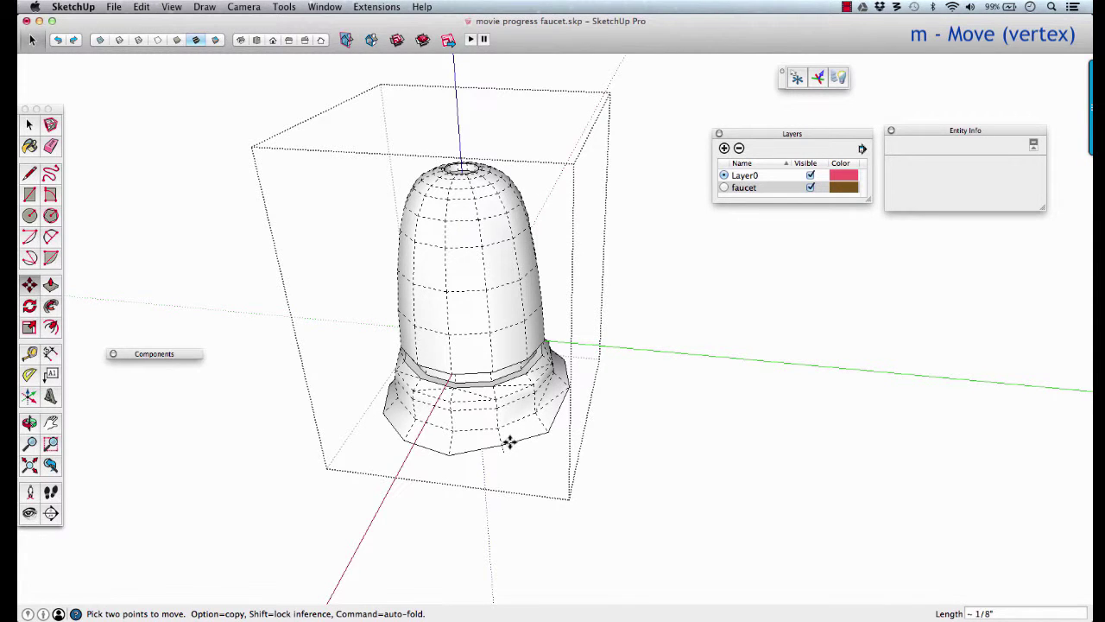
pyautogui.hotkey('shift', 'c')
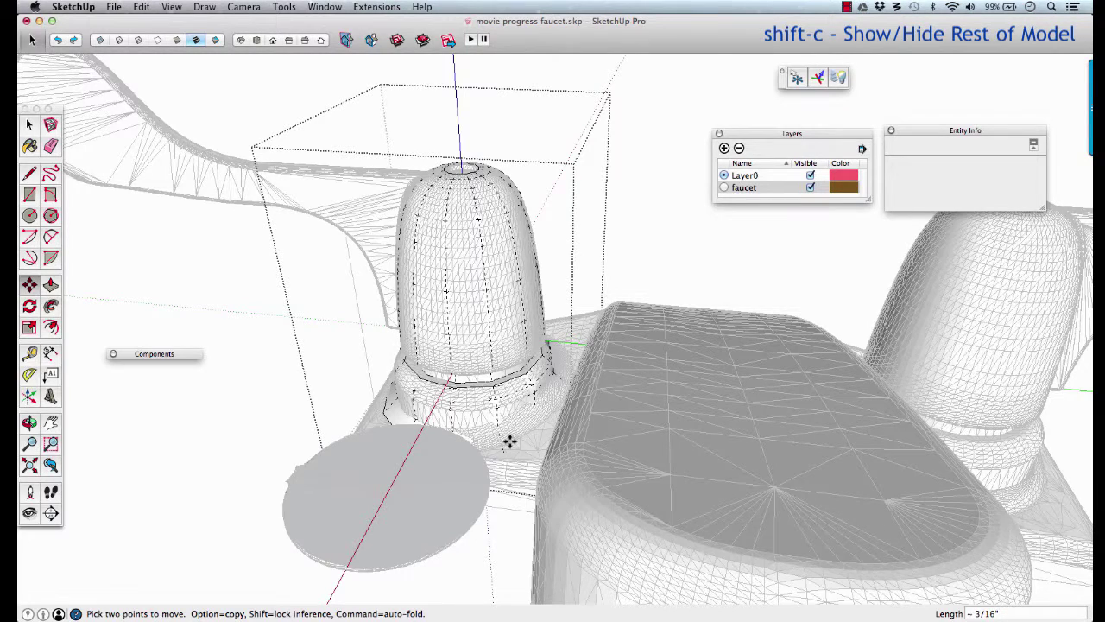
pyautogui.hotkey('shift', 'c')
pyautogui.moveTo(506, 453); pyautogui.dragTo(582, 447, button='middle')
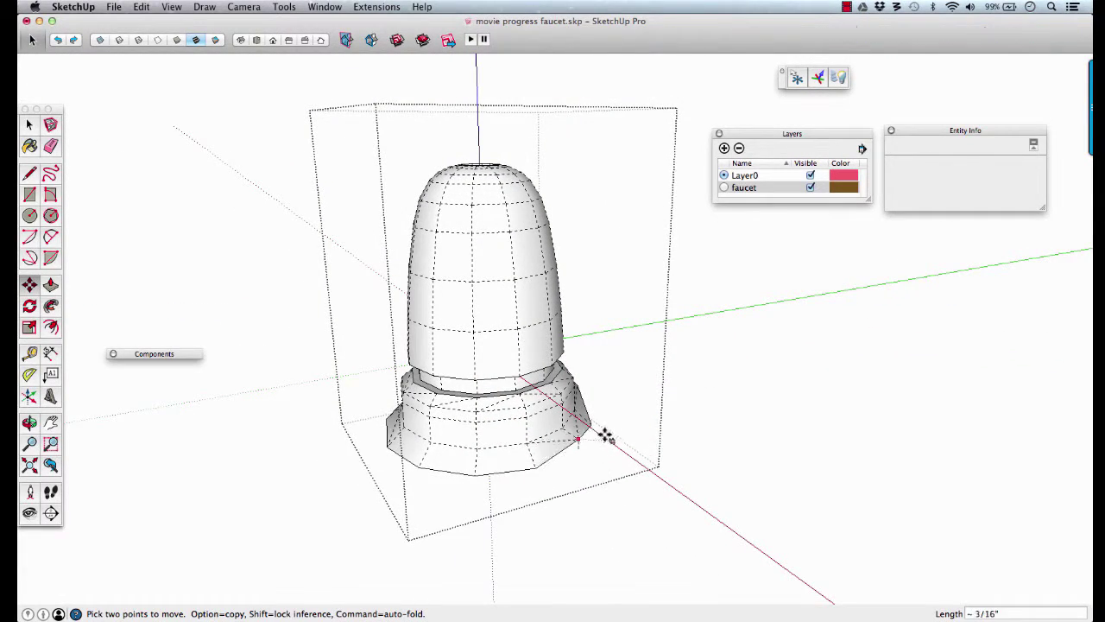
pyautogui.hotkey('shift', 'c')
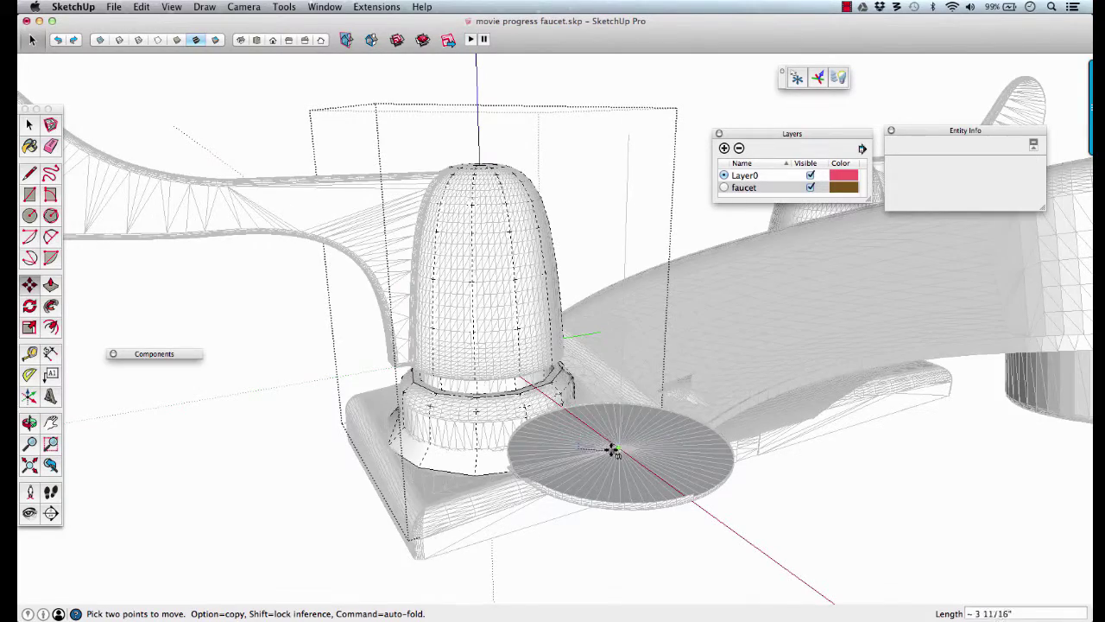
pyautogui.moveTo(612, 449); pyautogui.dragTo(632, 420, button='middle')
pyautogui.press('Up')
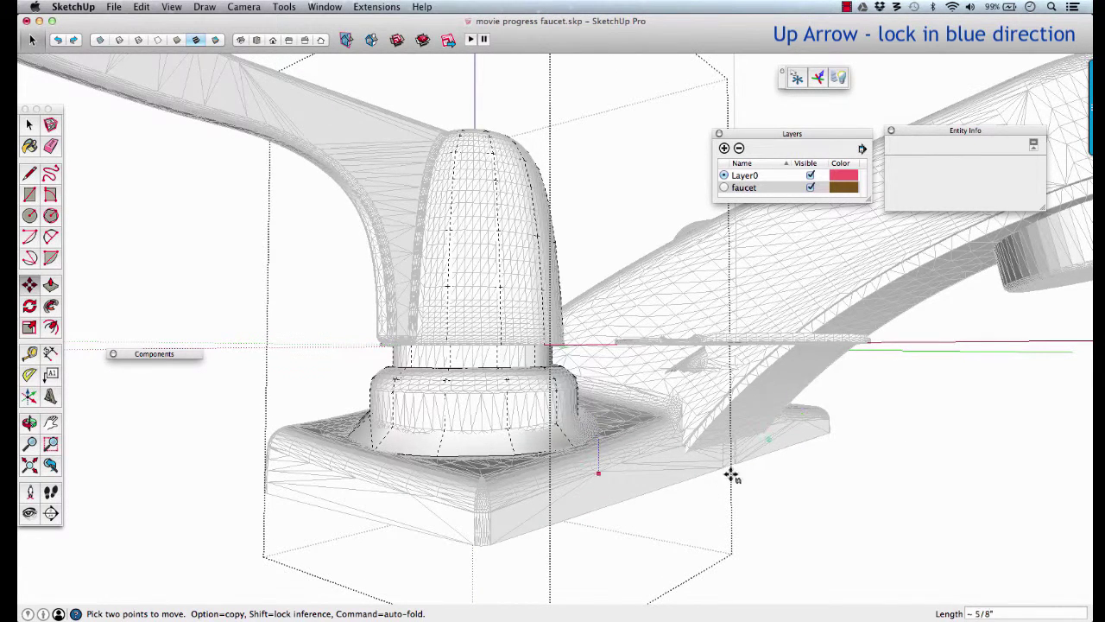
pyautogui.scroll(5, 605, 430)
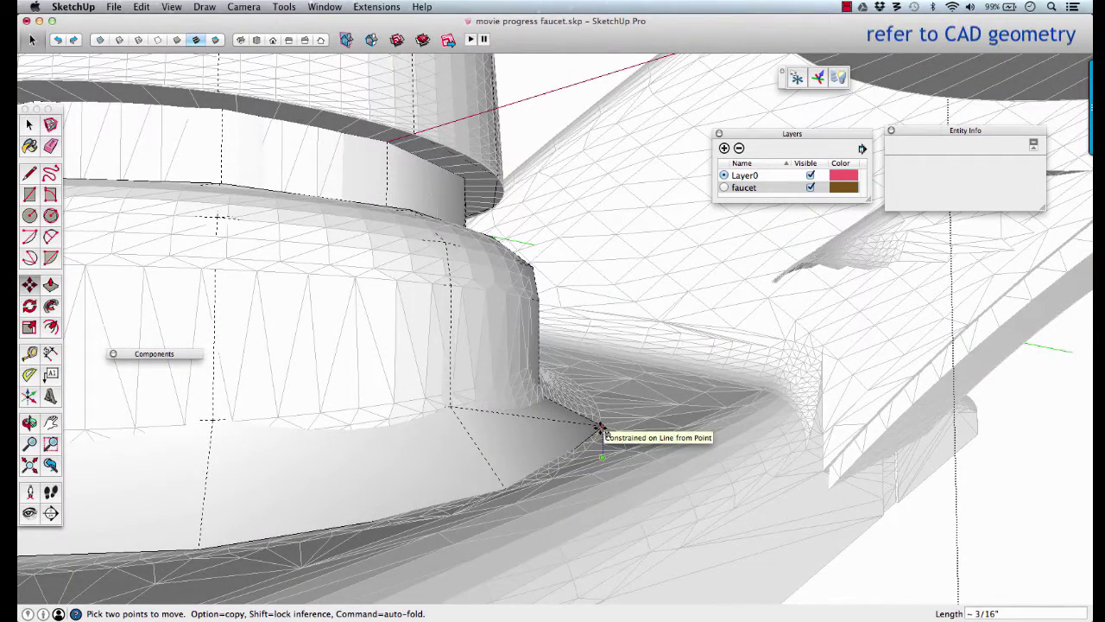
pyautogui.click(600, 428)
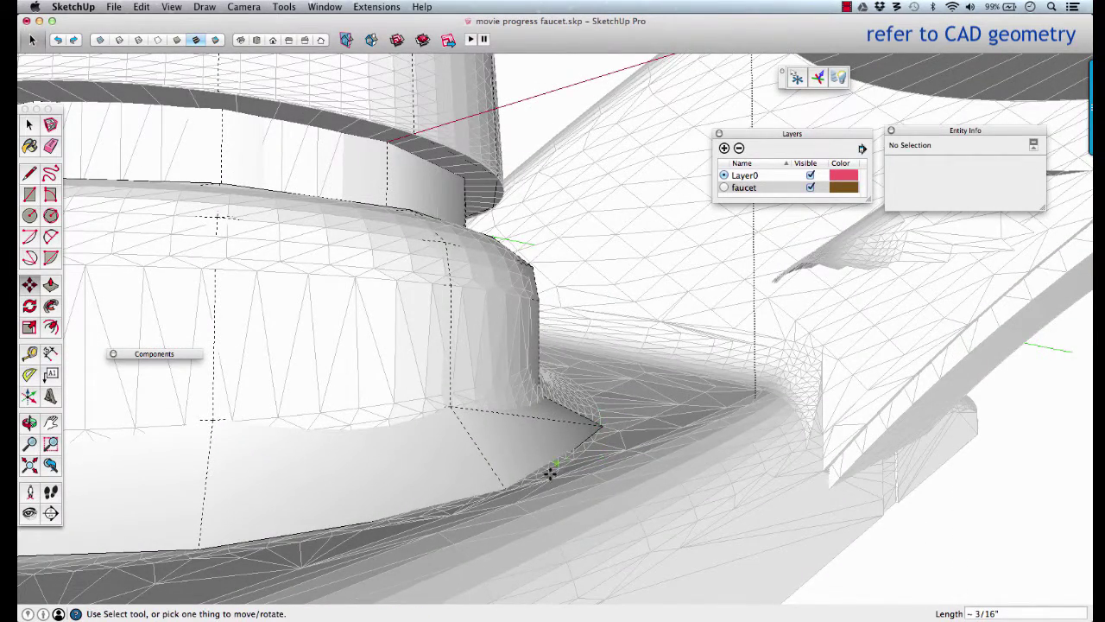
# Step: Raise the neighbouring vertex of the flared bottom rim about 1/16" along the blue axis to meet the faucet's CAD geometry
pyautogui.hotkey('shift', 'c')
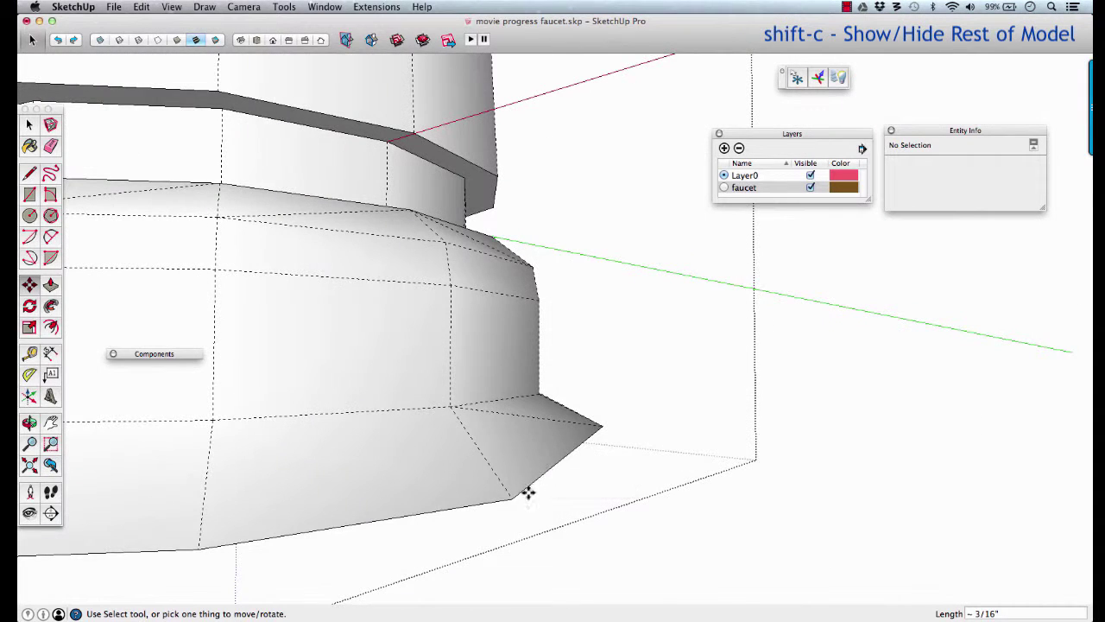
pyautogui.press('m')
pyautogui.click(514, 495)
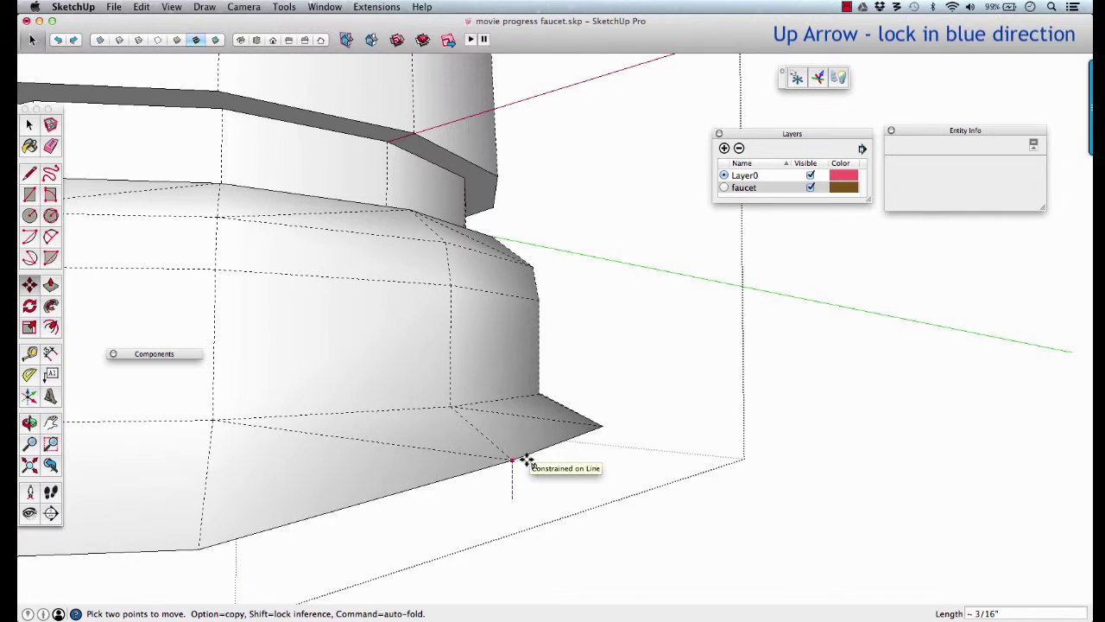
pyautogui.hotkey('shift', 'c')
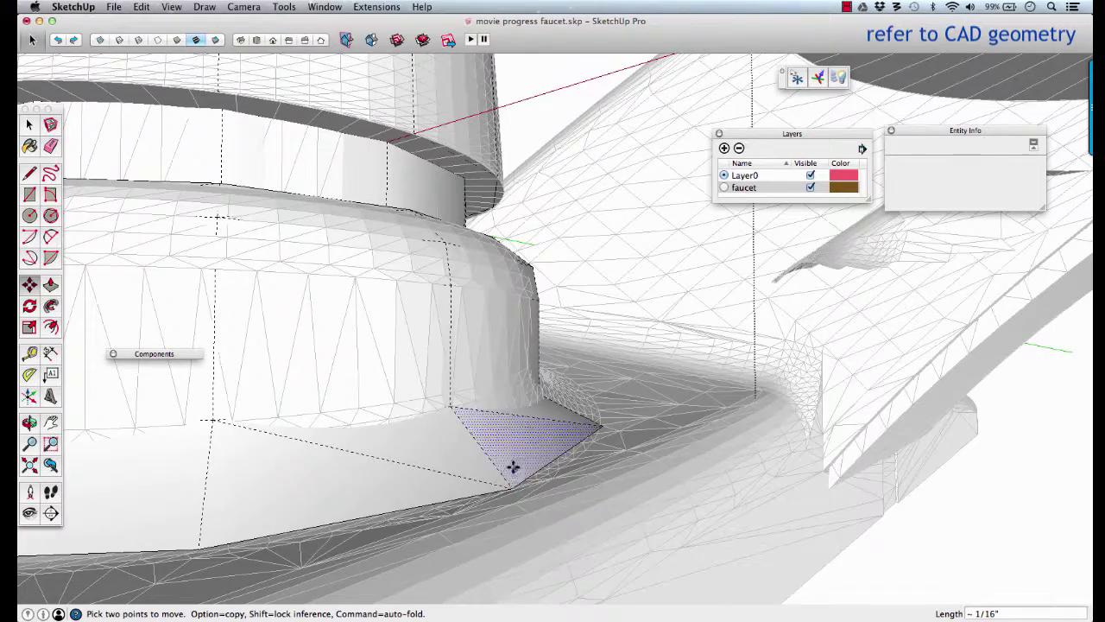
# Step: Raise the next bottom rim vertex about 3/8" along the blue axis onto the faucet's CAD surface
pyautogui.moveTo(513, 464); pyautogui.dragTo(537, 430, button='middle')
pyautogui.scroll(3, 576, 422)
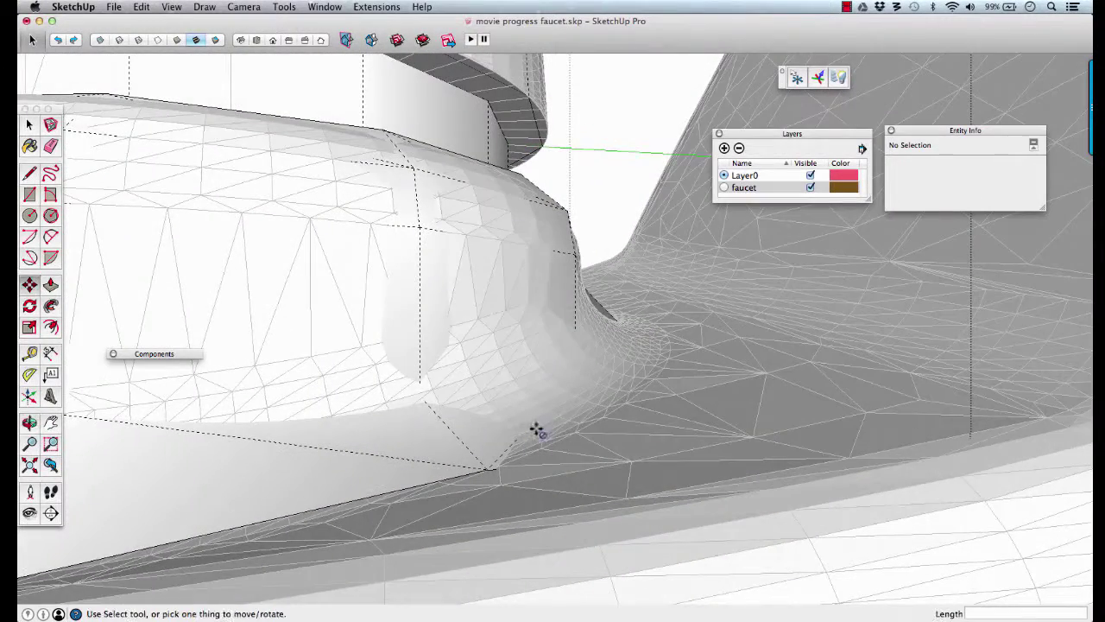
pyautogui.press('i')
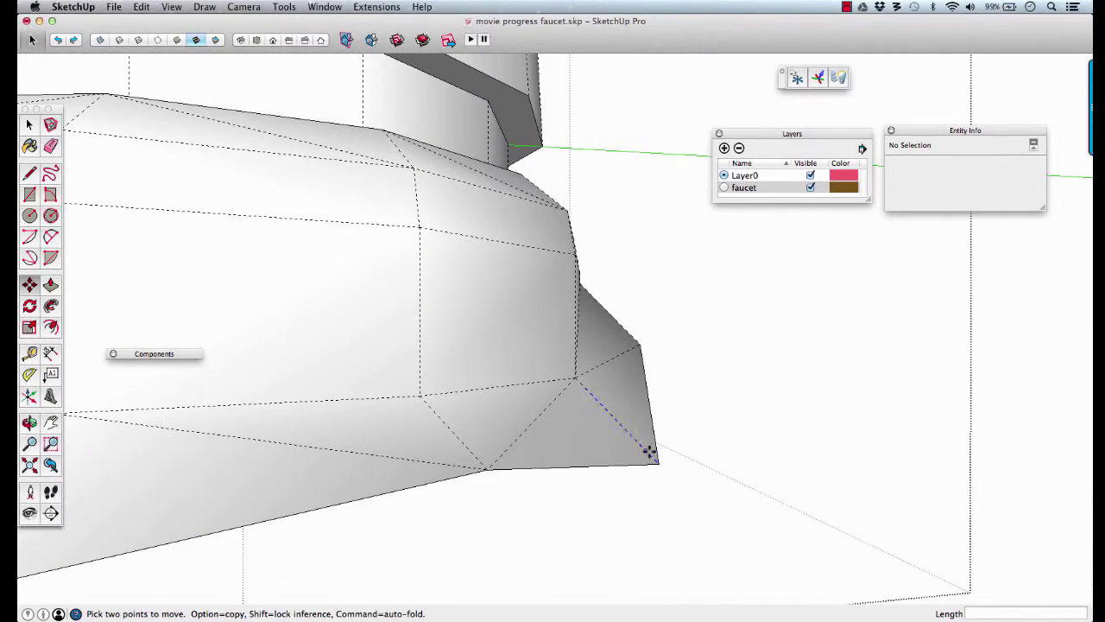
pyautogui.moveTo(656, 449); pyautogui.dragTo(667, 321)
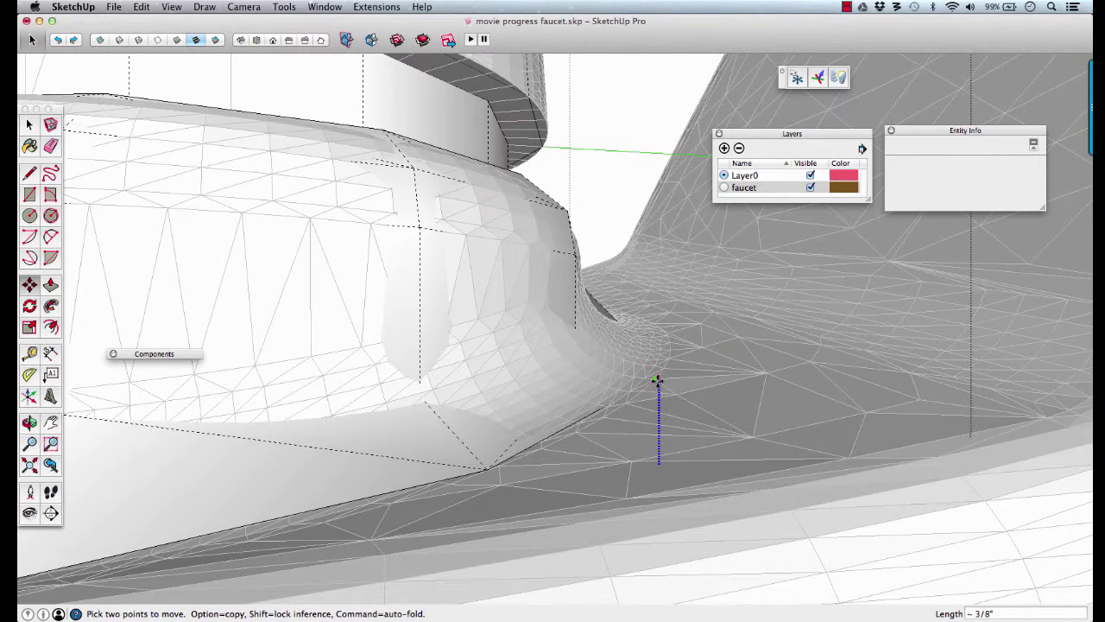
pyautogui.click(662, 384)
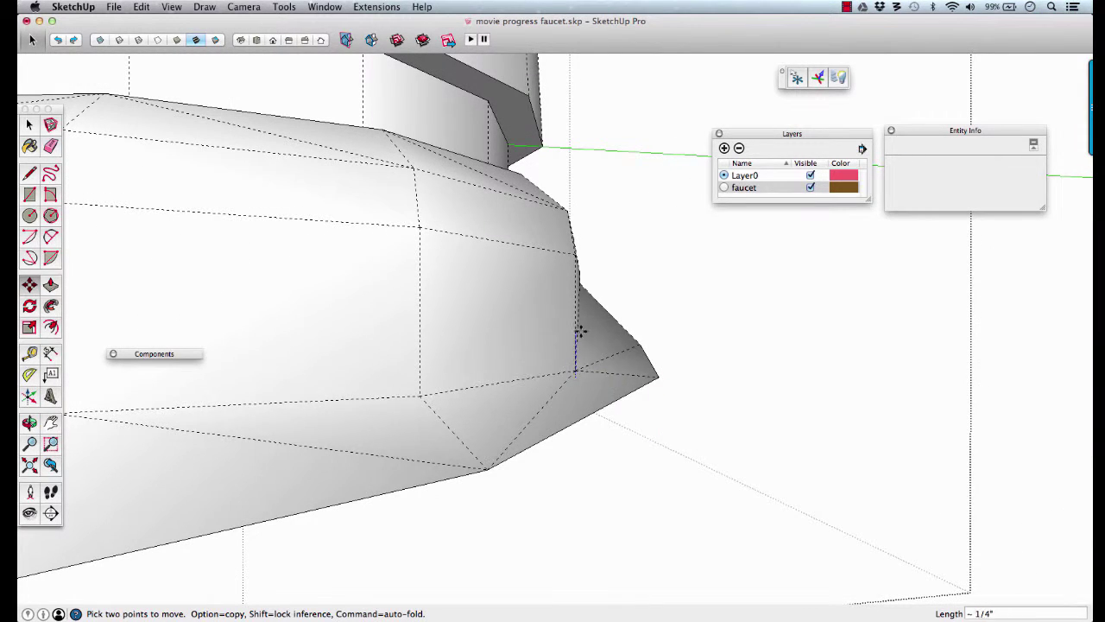
# Step: Raise the vertex at the inner start of the flare about 3/16" along the blue axis to follow the CAD geometry
pyautogui.moveTo(576, 404); pyautogui.dragTo(625, 314)
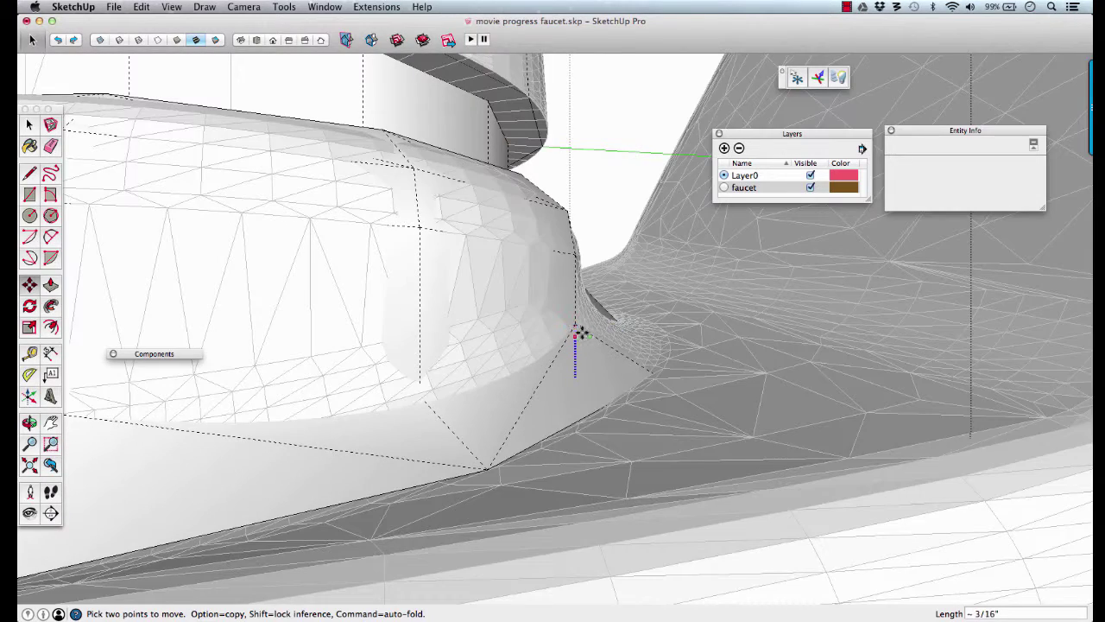
pyautogui.click(587, 327)
pyautogui.moveTo(636, 313); pyautogui.dragTo(621, 377, button='middle')
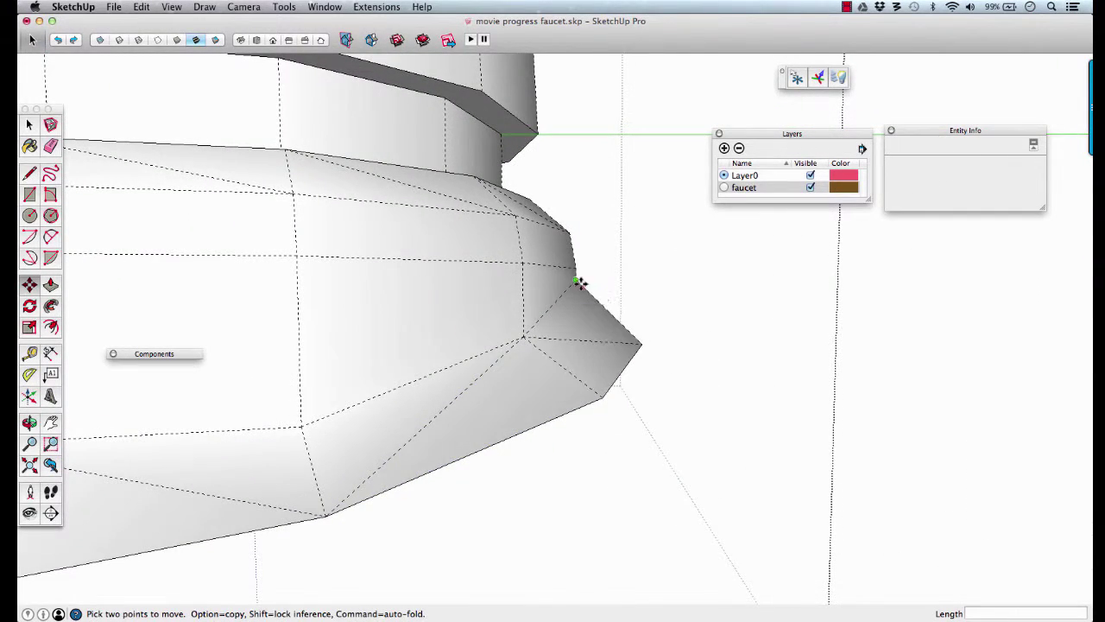
# Step: Raise the following outer rim vertex, farther around the handle base, about 3/16" along the blue axis
pyautogui.click(639, 343)
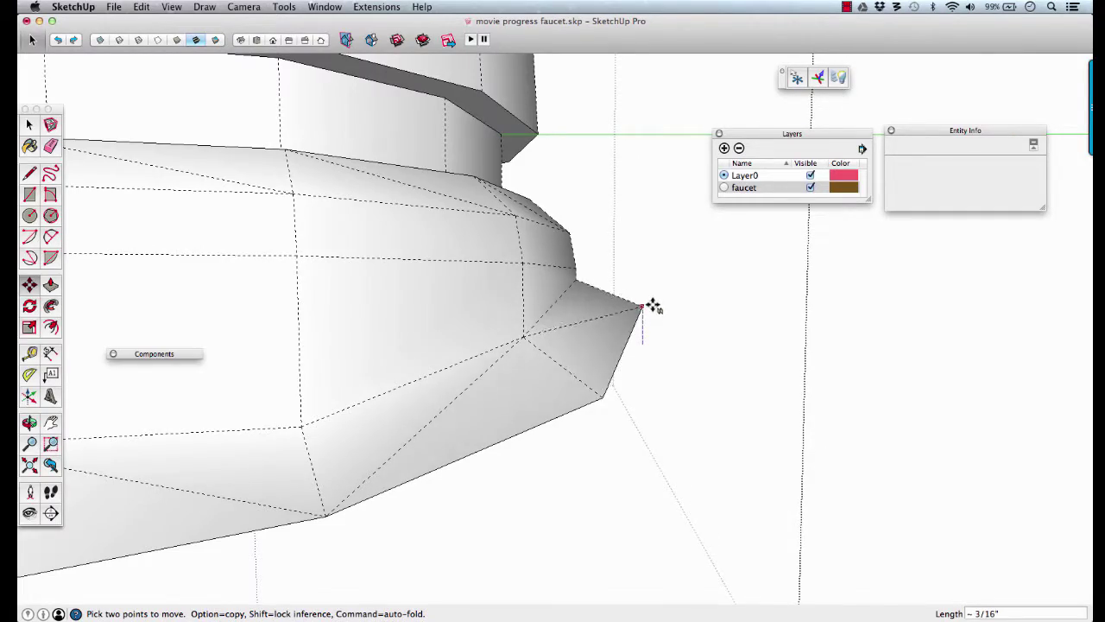
pyautogui.scroll(-3, 648, 327)
pyautogui.click(647, 323)
pyautogui.moveTo(647, 323); pyautogui.dragTo(530, 414, button='middle')
pyautogui.scroll(5, 547, 407)
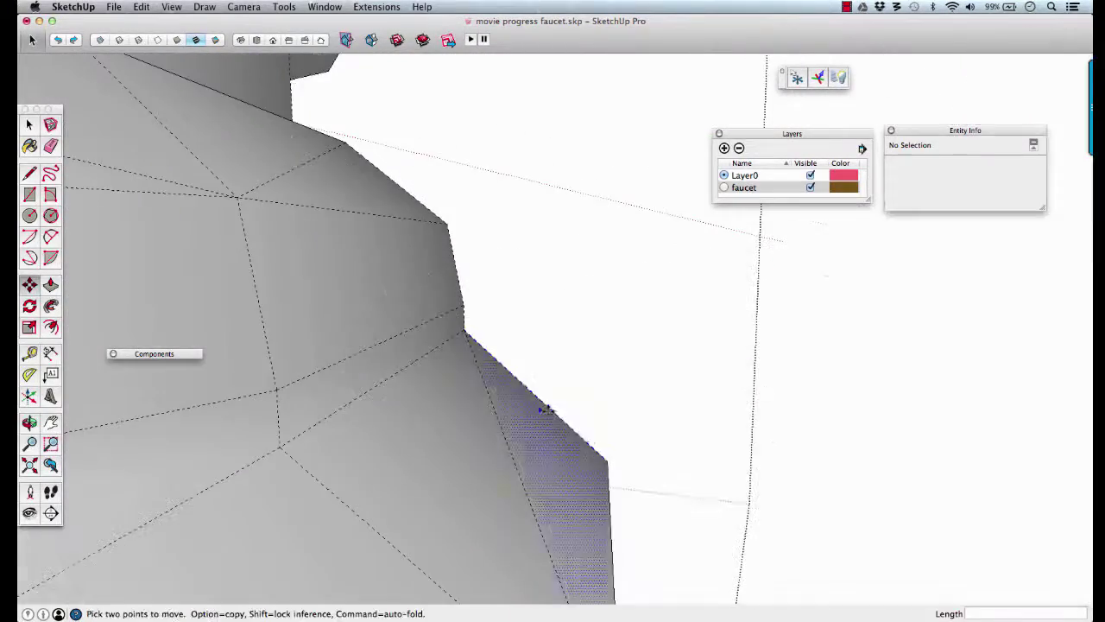
# Step: Raise the rim vertex facing the spout about 5/16" along the blue axis to match the CAD surface
pyautogui.click(603, 431)
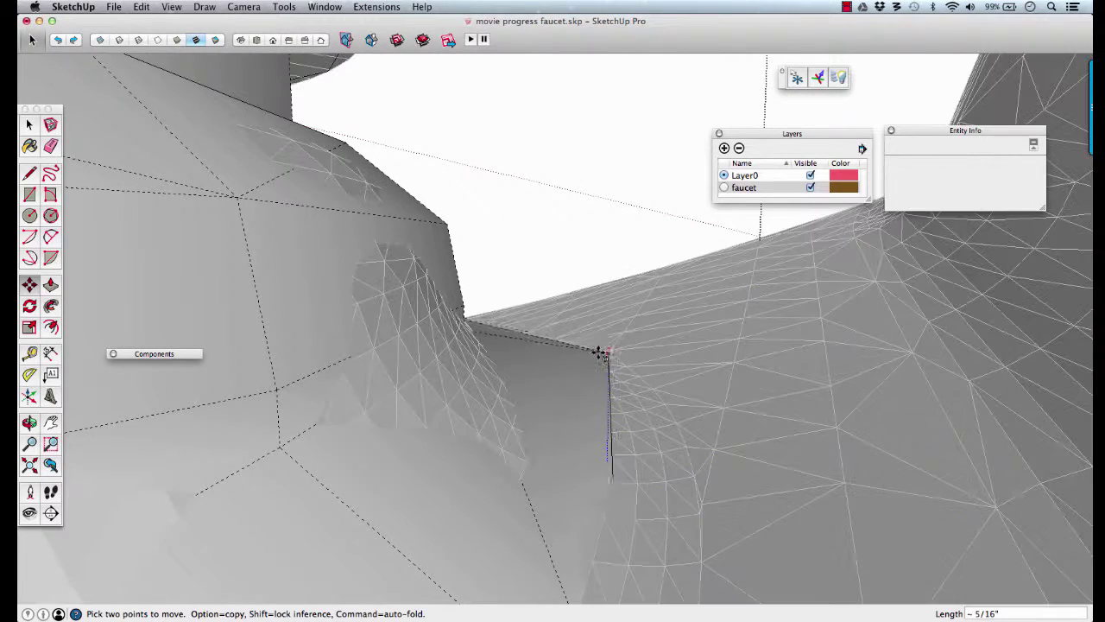
pyautogui.click(622, 369)
pyautogui.moveTo(622, 369); pyautogui.dragTo(502, 422, button='middle')
# Step: Raise the remaining rim vertices on the far side about 3/16" and 1/8" along the blue axis to fit the CAD geometry
pyautogui.press('super+z')
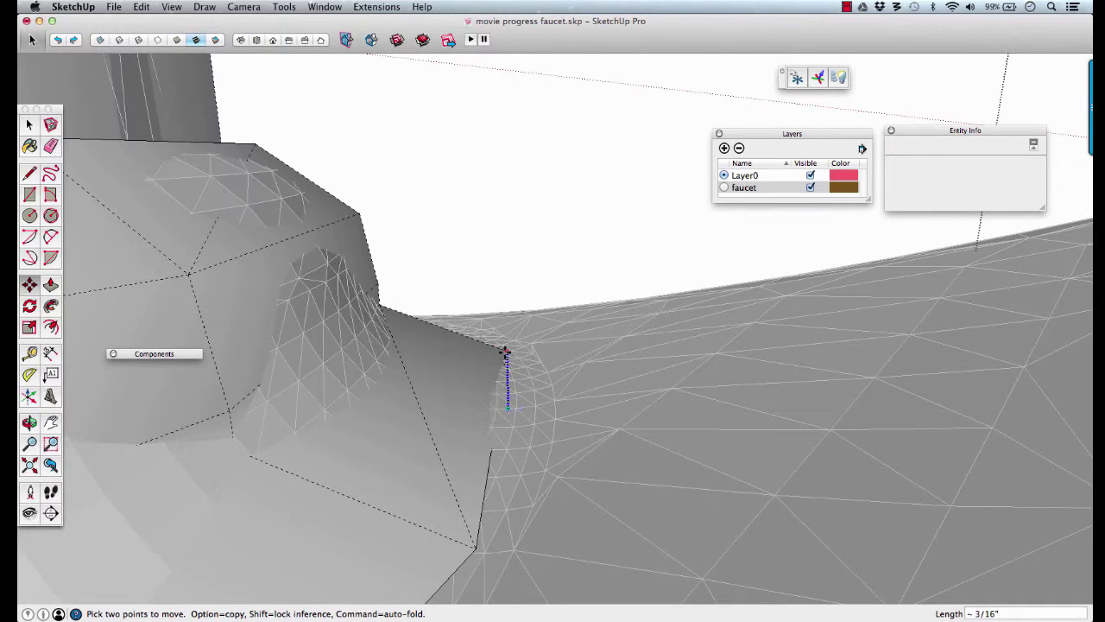
pyautogui.moveTo(506, 351); pyautogui.dragTo(520, 456, button='middle')
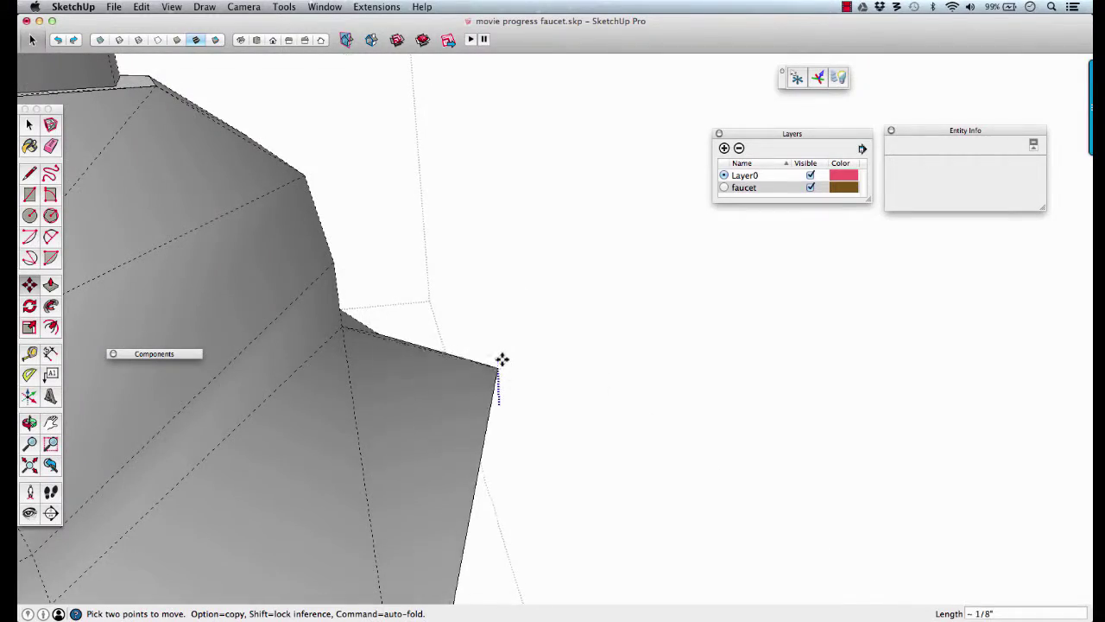
pyautogui.moveTo(498, 398); pyautogui.dragTo(610, 373, button='middle')
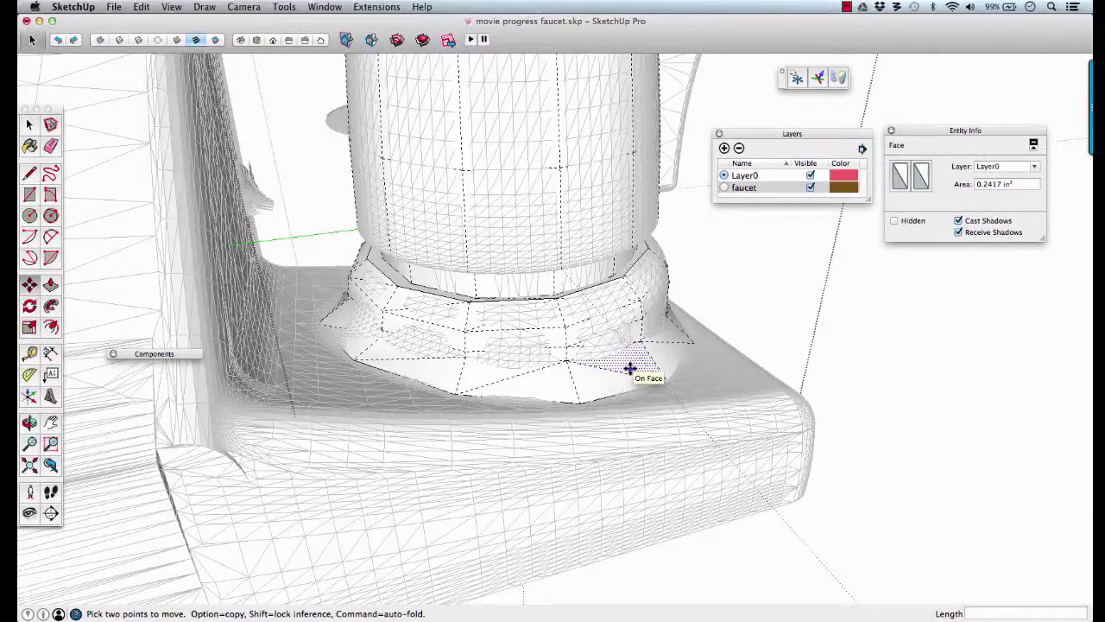
# Step: Finish editing the handle base component and bring the surrounding faucet into view
pyautogui.moveTo(529, 367); pyautogui.dragTo(684, 380, button='middle')
pyautogui.press('space')
pyautogui.click(684, 381)
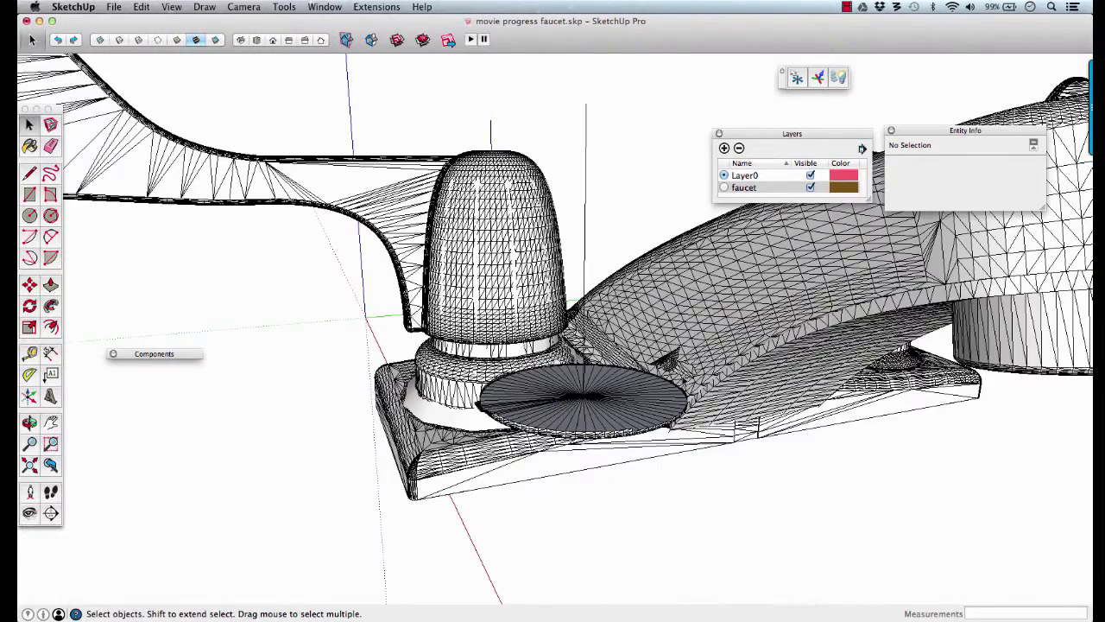
pyautogui.scroll(3, 534, 343)
pyautogui.scroll(-4, 533, 343)
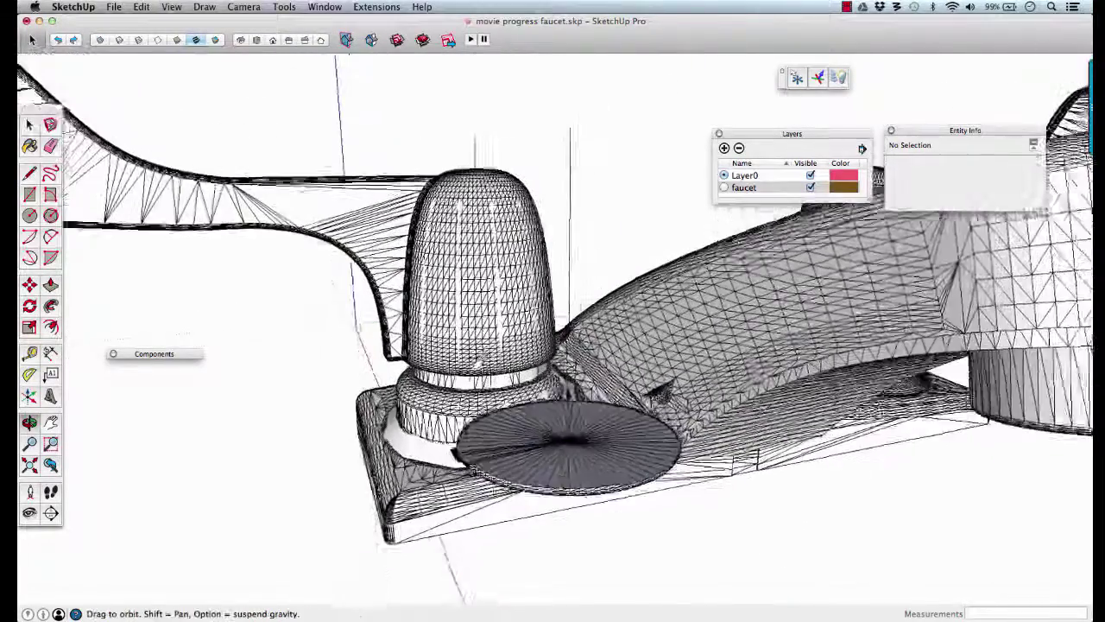